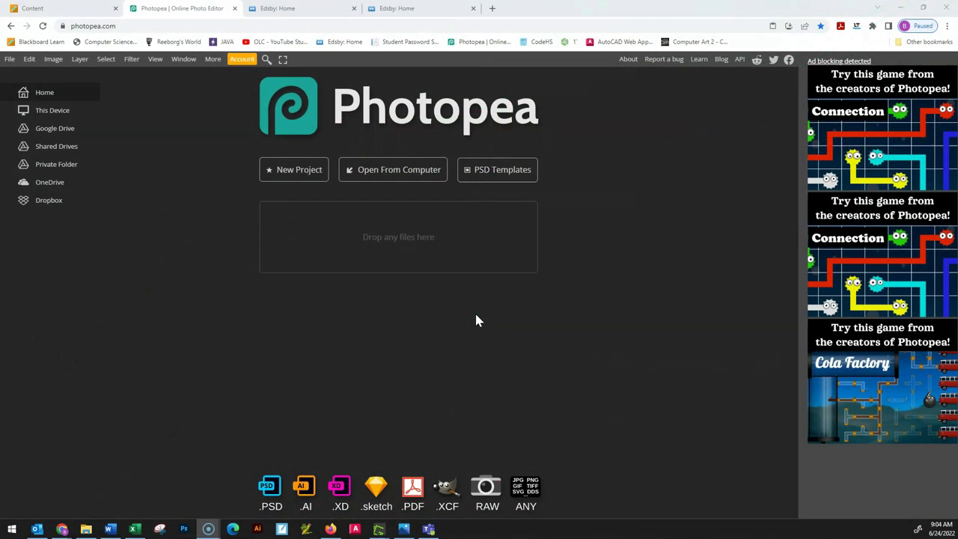
Check the signed-in Photopea account details and close the account window.
click(478, 315)
click(484, 319)
click(241, 60)
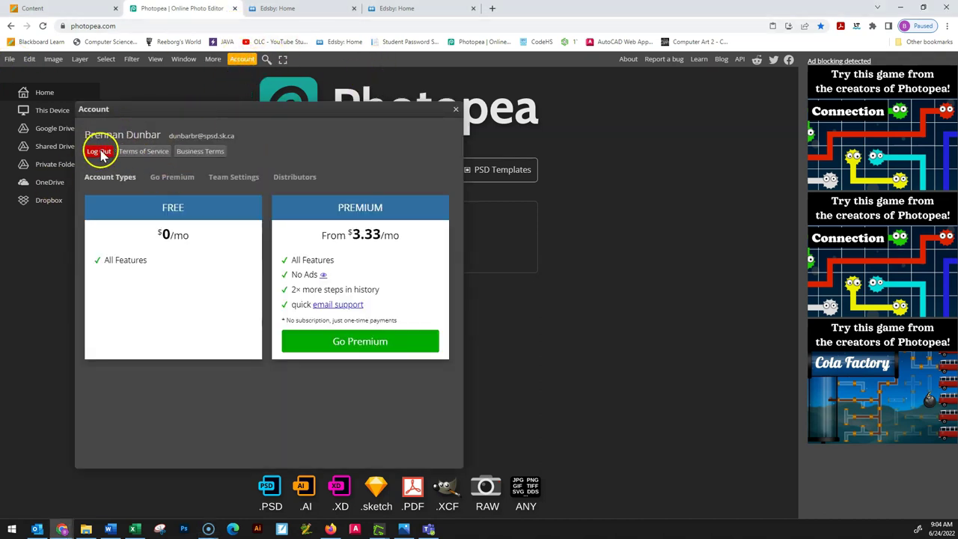
click(455, 109)
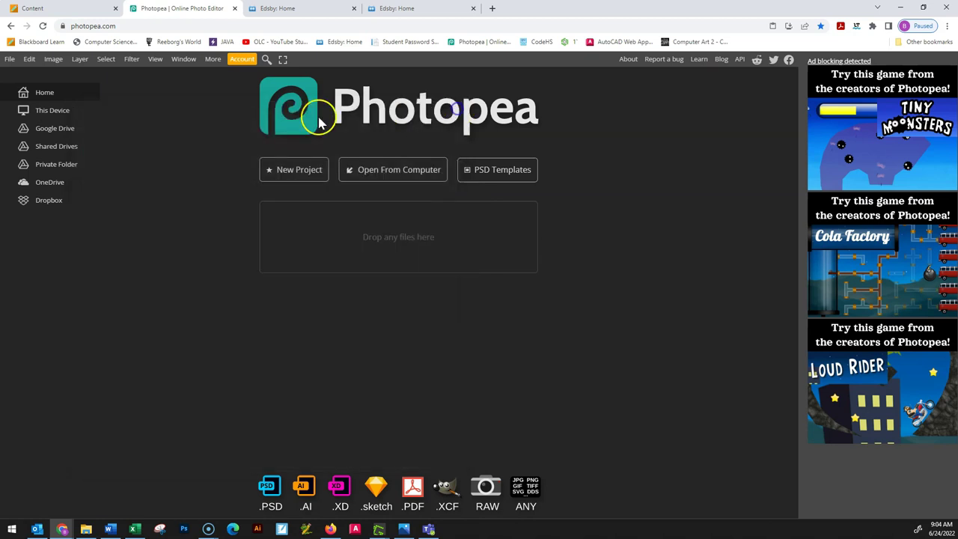
Create a new 1280 × 720 pixel project named Selection at 72 DPI with a white background.
click(10, 63)
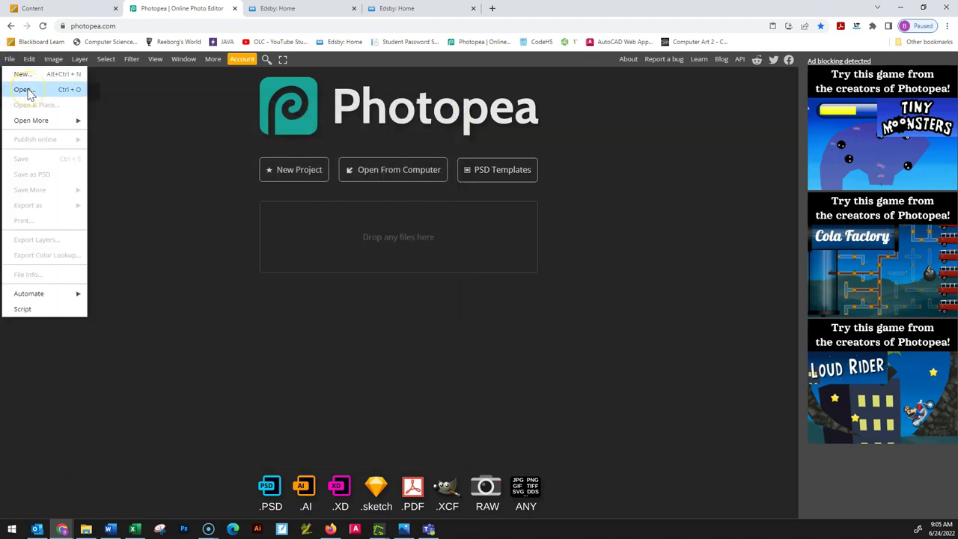
click(22, 73)
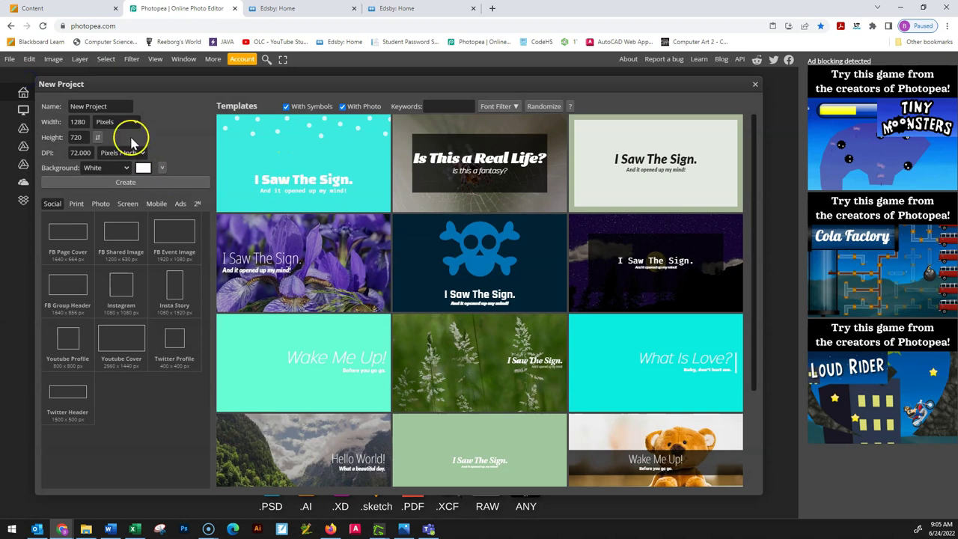
click(98, 106)
drag(67, 107, 138, 109)
text(Selection)
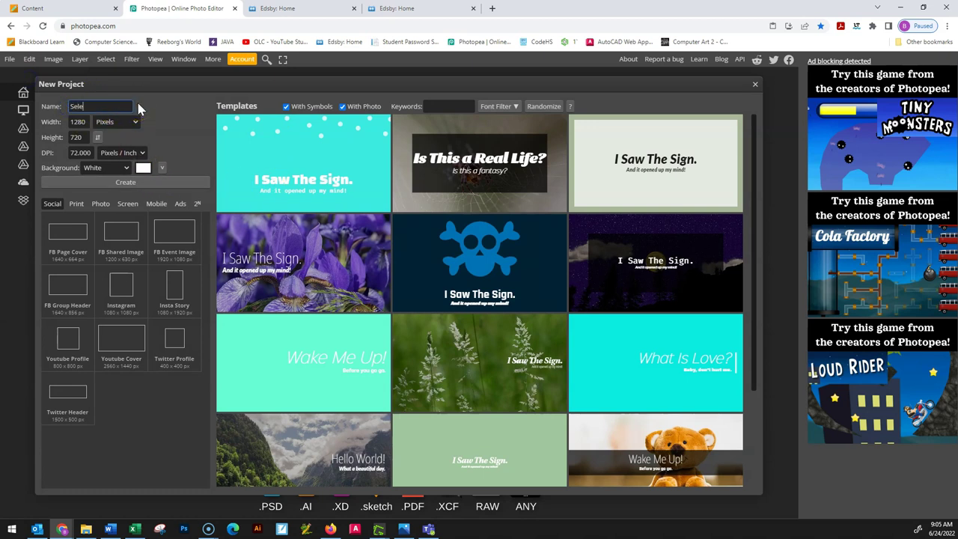
click(167, 97)
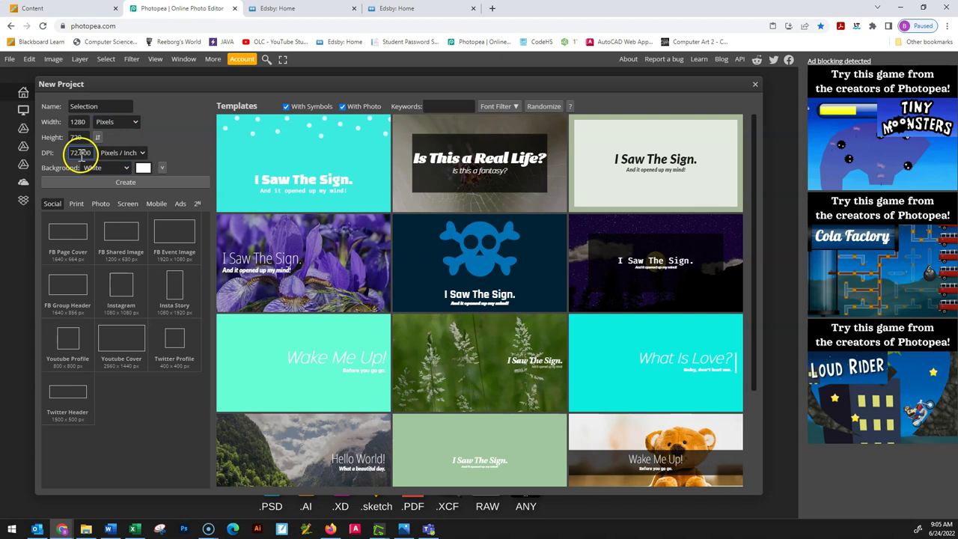
click(144, 185)
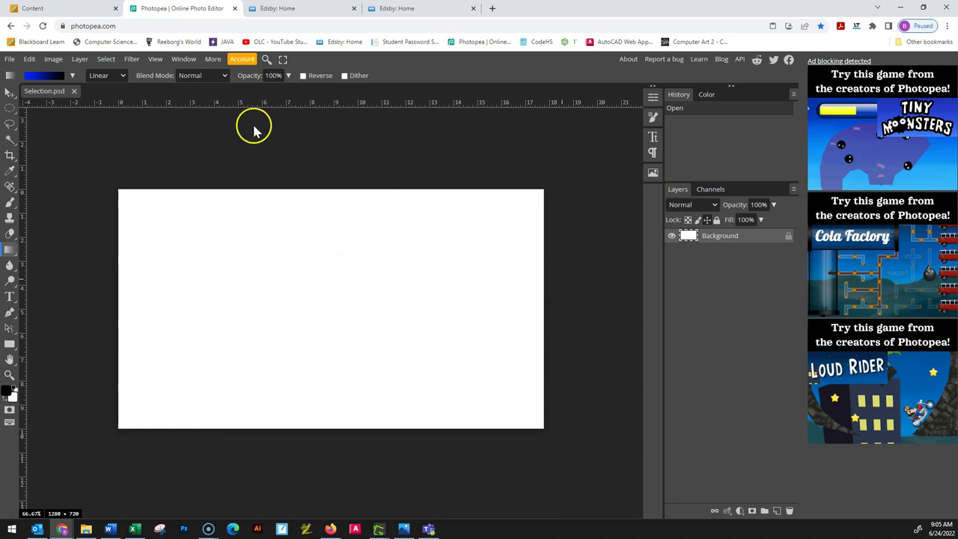
Draw a rectangular selection in the left half of the canvas, above its lower third.
click(12, 107)
click(39, 111)
drag(196, 244, 308, 314)
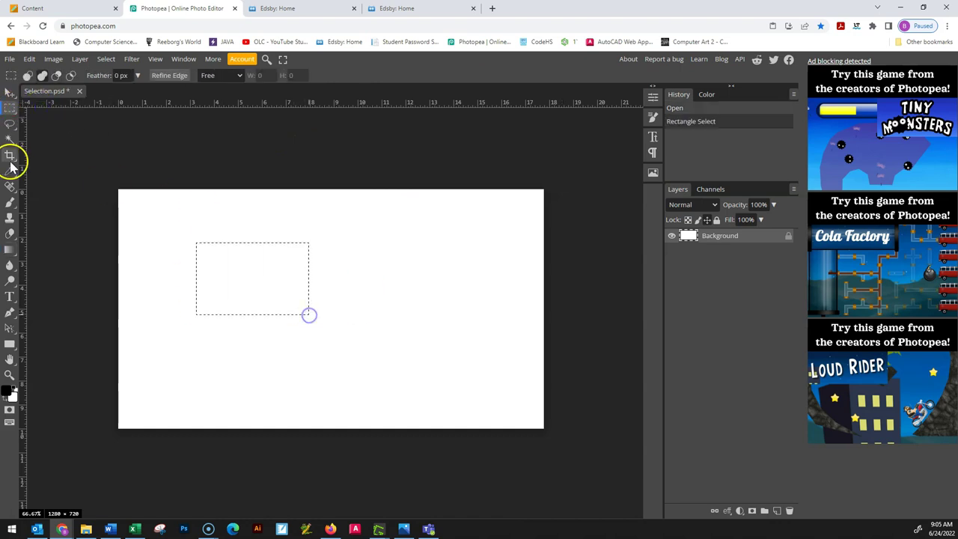
Paint black brush strokes inside the rectangular selection and across its right edge.
click(10, 204)
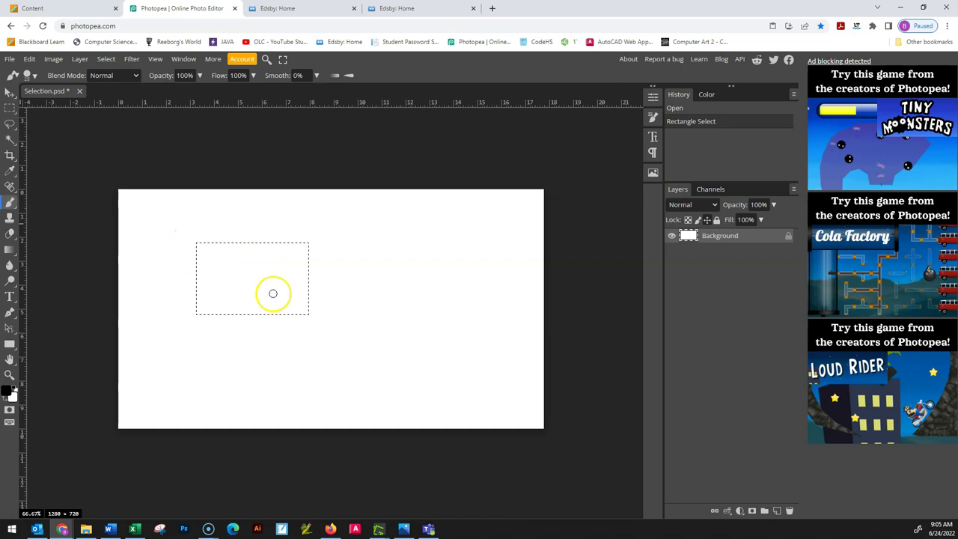
mouse_move(273, 290)
mouse_down()
mouse_move(229, 279)
mouse_move(294, 296)
mouse_up()
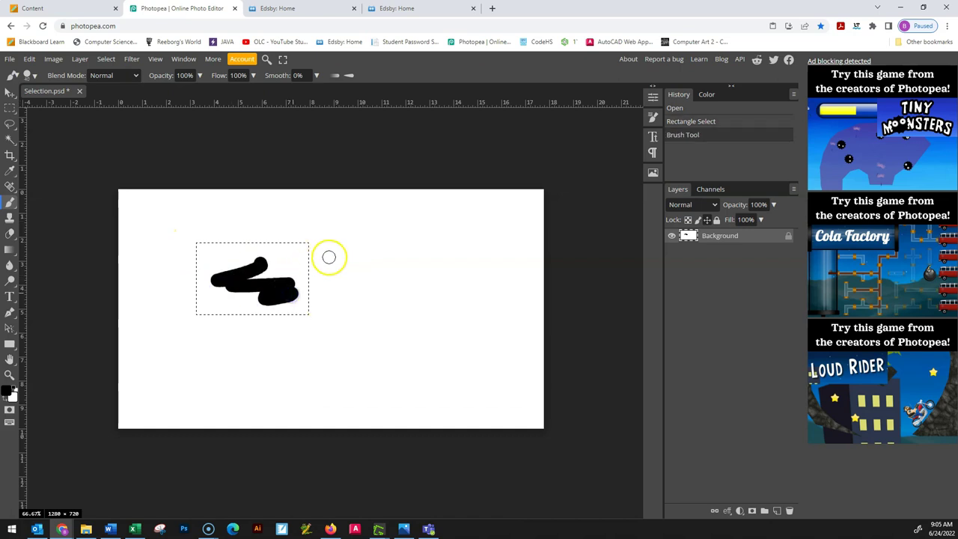
drag(336, 259, 305, 257)
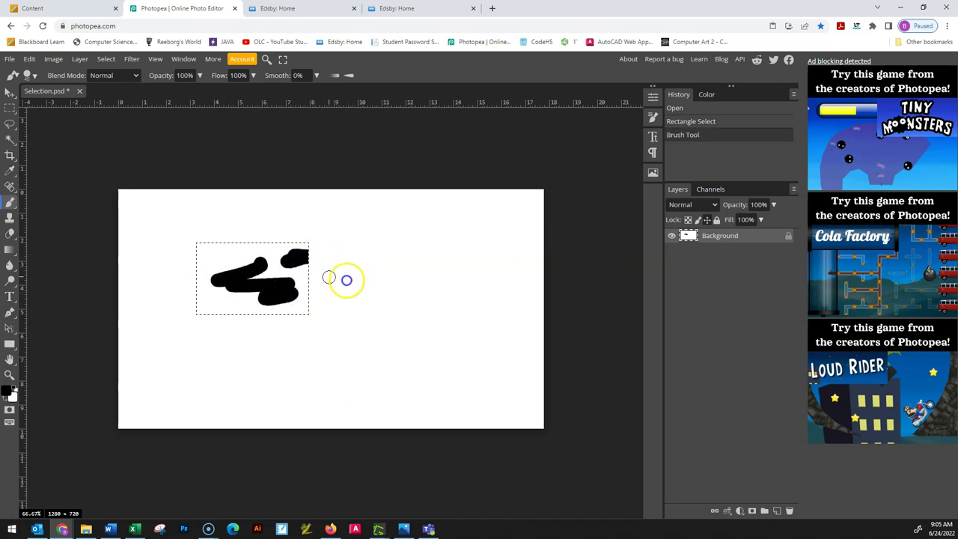
drag(315, 289, 303, 308)
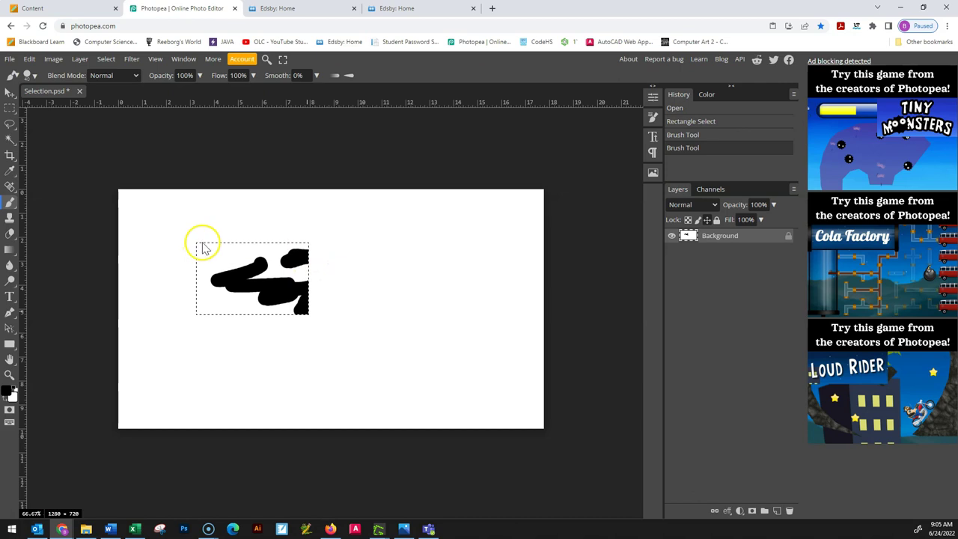
Undo the black brush strokes and the rectangular selection.
key(ctrl+z)
key(ctrl+z)
key(ctrl+z)
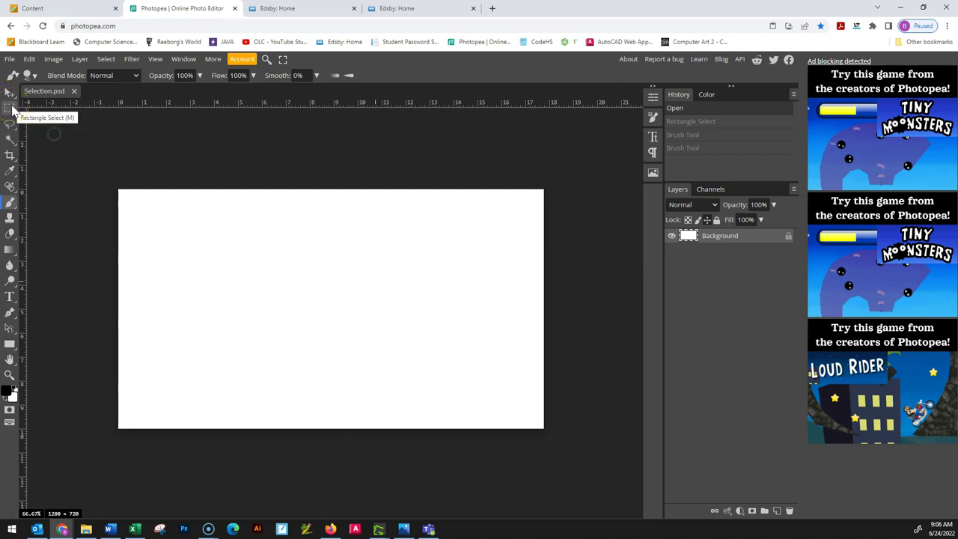
Draw a wide rectangular selection across the upper middle of the canvas with Rectangle Select and undo it.
drag(12, 107, 32, 111)
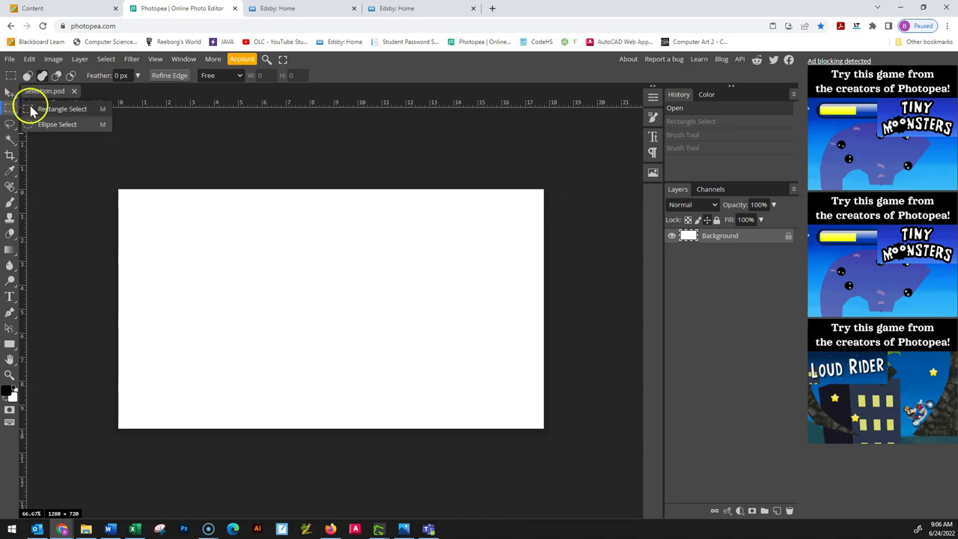
click(65, 127)
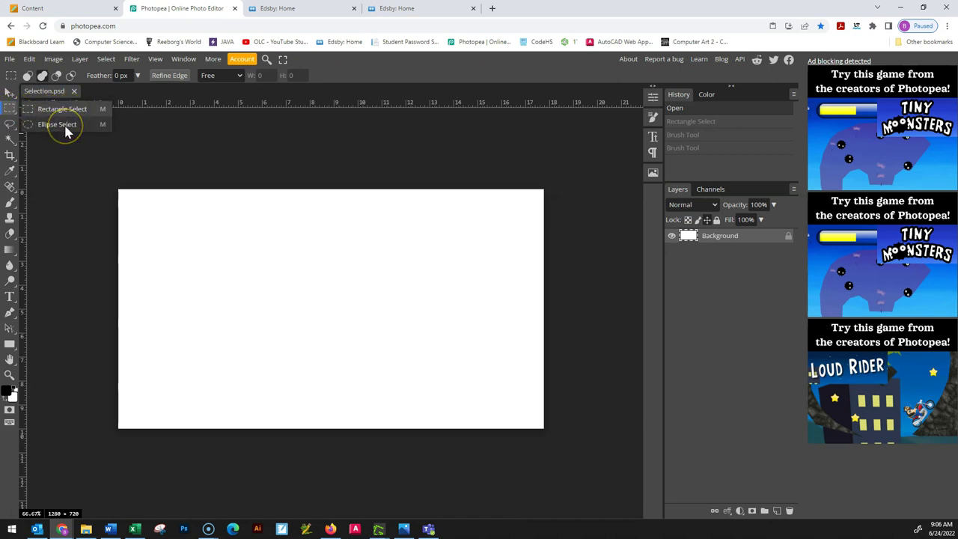
click(11, 108)
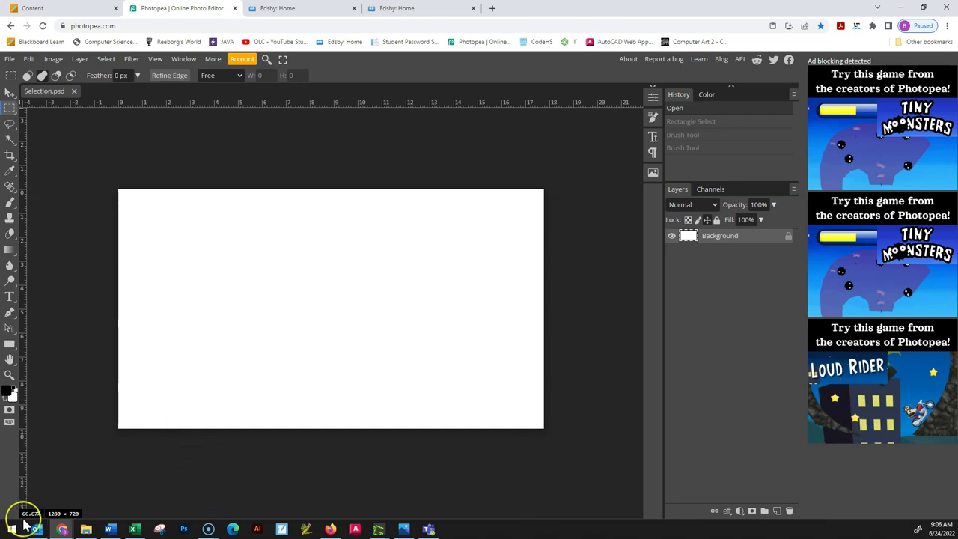
scroll(861, 374, down, 3)
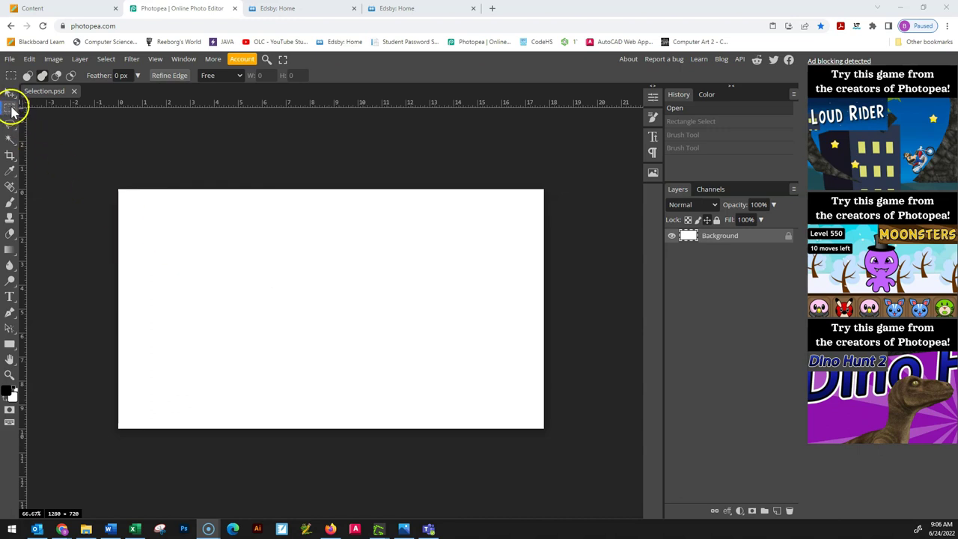
drag(229, 237, 385, 313)
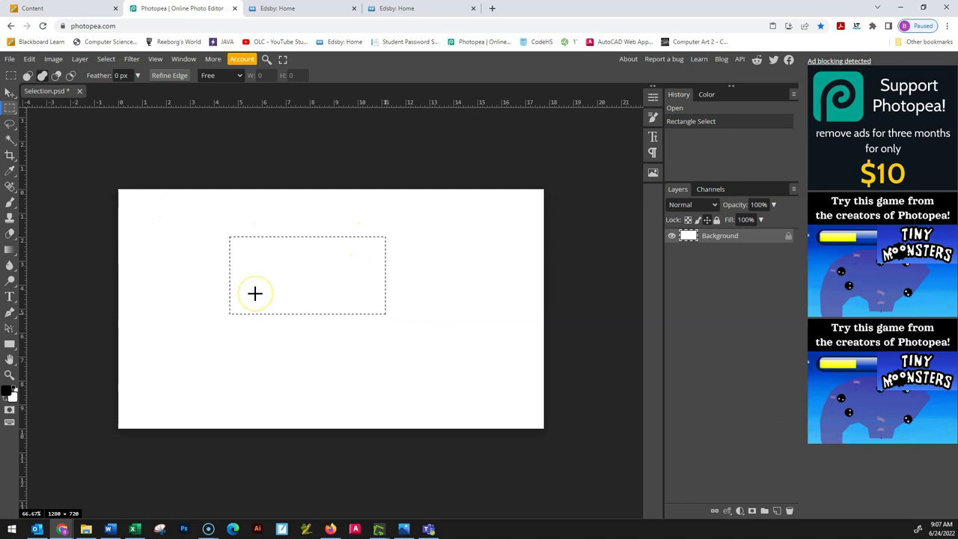
key(ctrl+z)
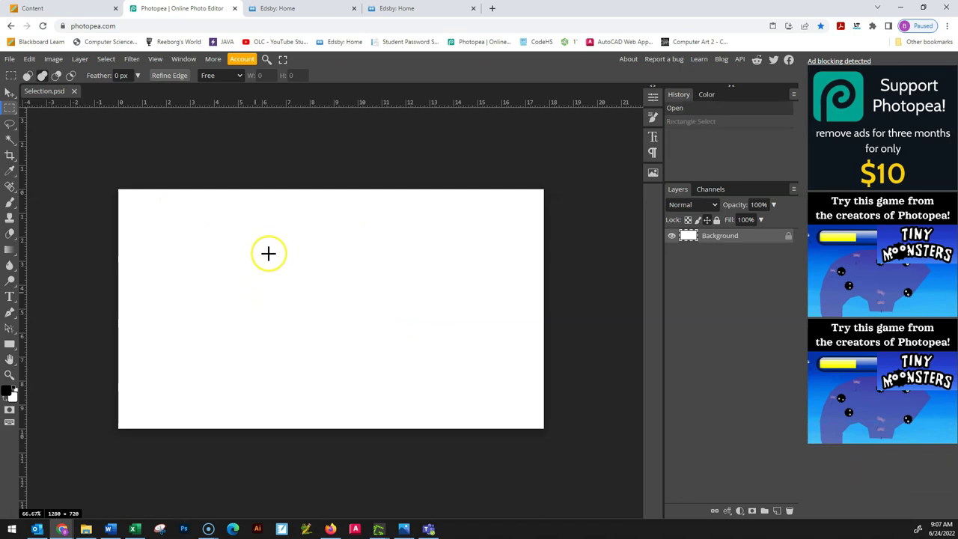
Draw a small square selection above the canvas centre and try subtracting rectangular areas from the selection.
mouse_move(268, 243)
mouse_down()
mouse_move(331, 310)
mouse_move(273, 249)
mouse_move(312, 296)
mouse_up()
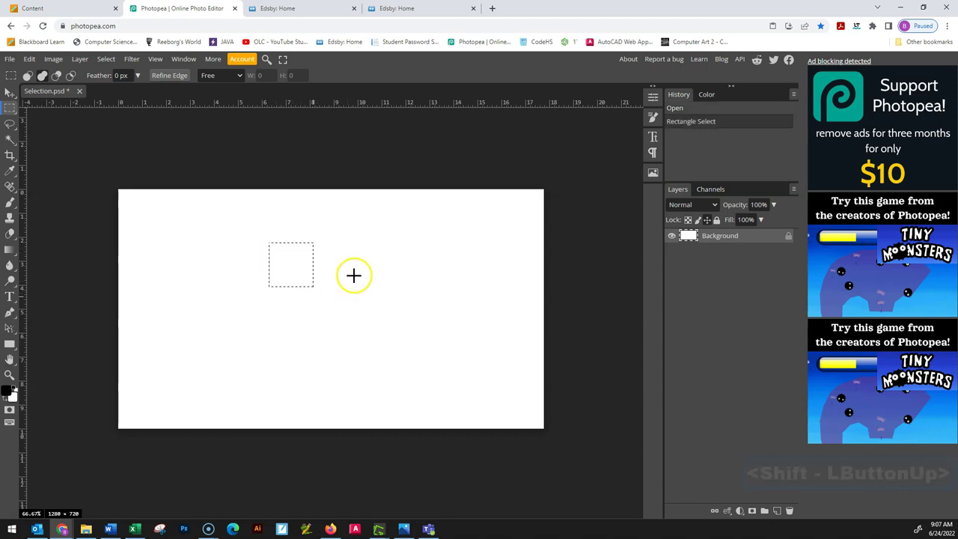
drag(345, 255, 395, 319)
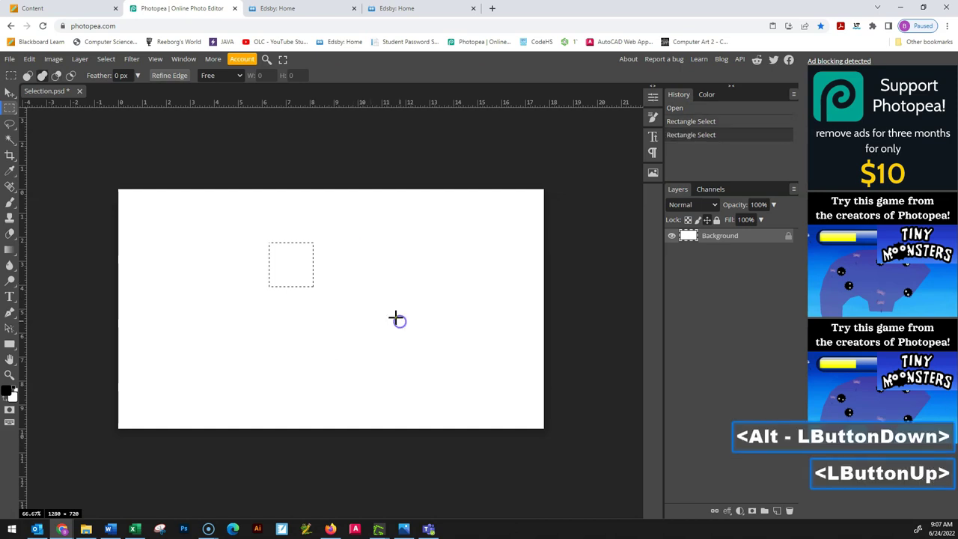
mouse_move(341, 288)
mouse_down()
mouse_move(425, 347)
mouse_move(425, 338)
mouse_move(360, 303)
mouse_move(391, 336)
mouse_move(367, 330)
mouse_move(396, 352)
mouse_move(426, 356)
mouse_move(375, 336)
mouse_move(416, 366)
mouse_move(397, 357)
mouse_up()
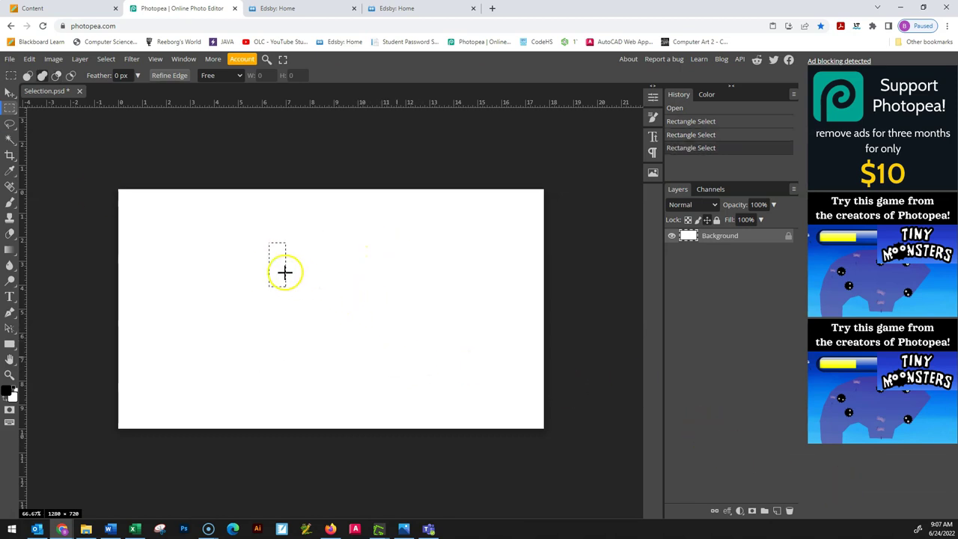
Undo the square selection and the subtractions made after it.
key(ctrl+z)
key(ctrl+z)
key(ctrl+z)
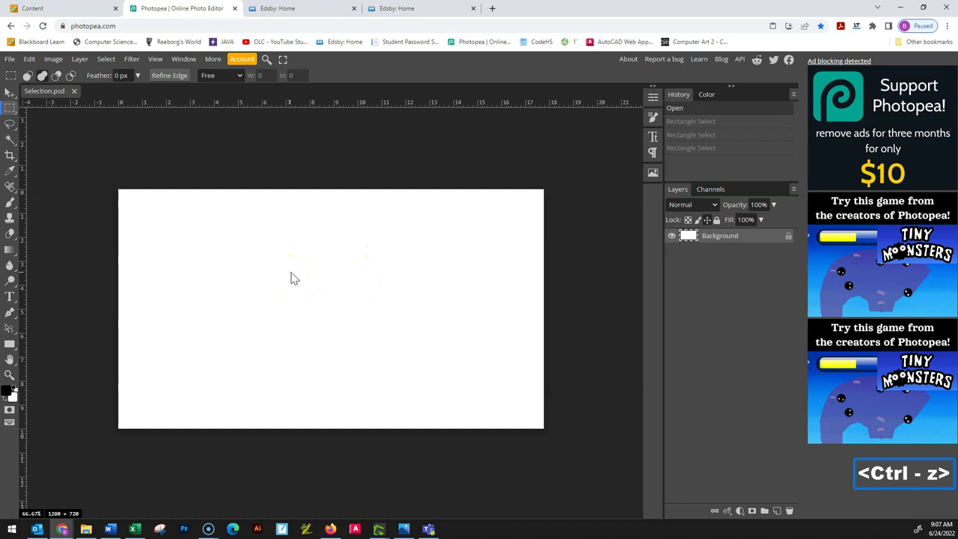
Draw a wide elliptical selection in the middle of the canvas with Ellipse Select.
right_click(10, 109)
click(68, 121)
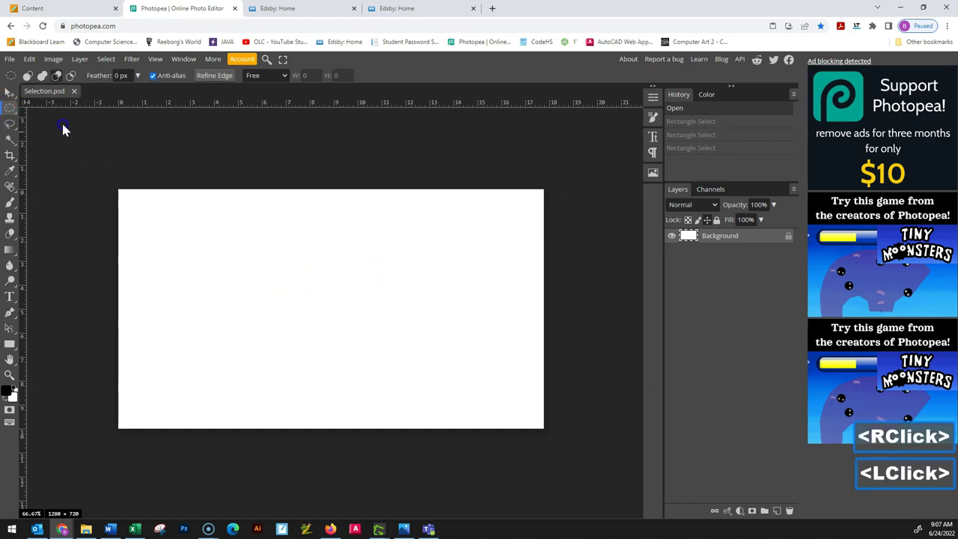
drag(253, 257, 423, 359)
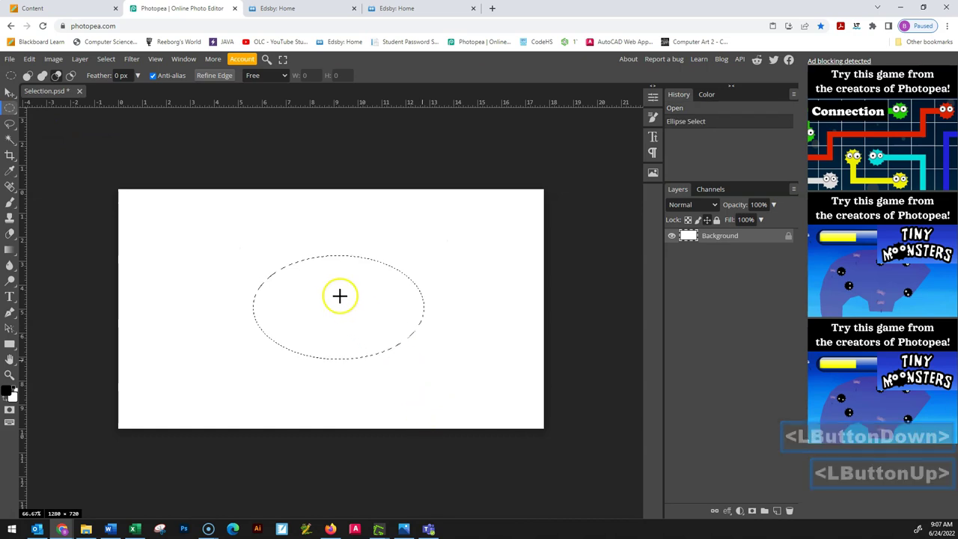
Clear the elliptical selection and draw a small circular selection near the canvas's top edge.
drag(299, 238, 360, 313)
click(254, 226)
drag(254, 226, 280, 261)
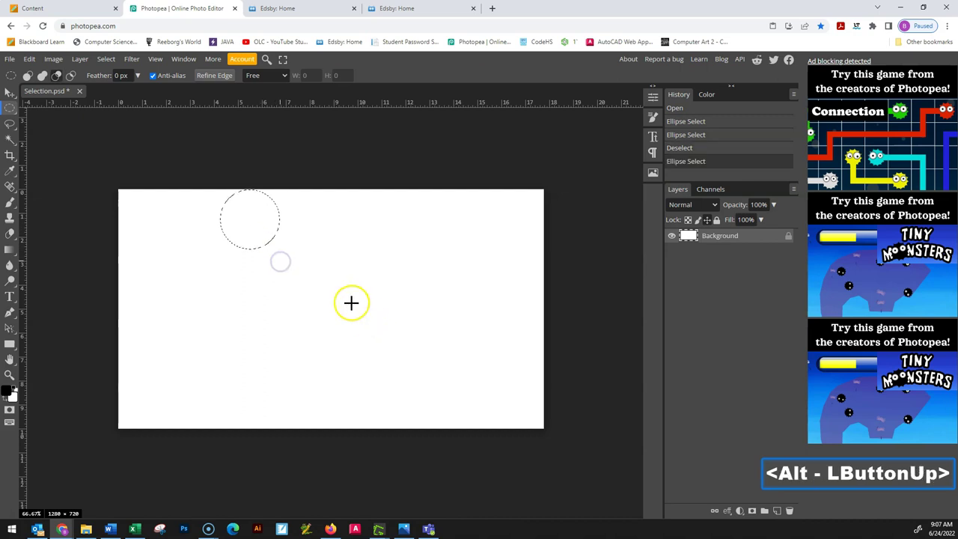
Try to draw a freehand Lasso Select outline below the circular selection.
click(11, 122)
right_click(12, 127)
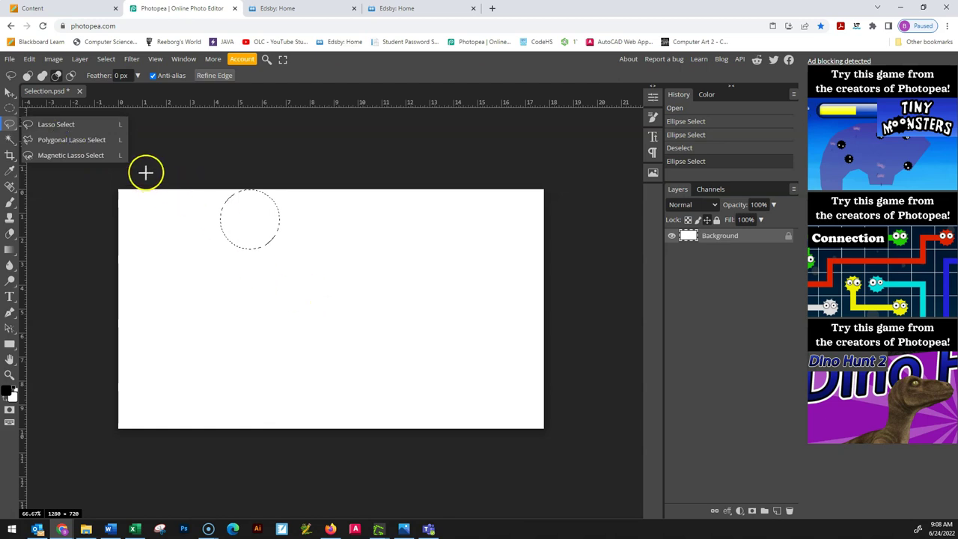
click(56, 123)
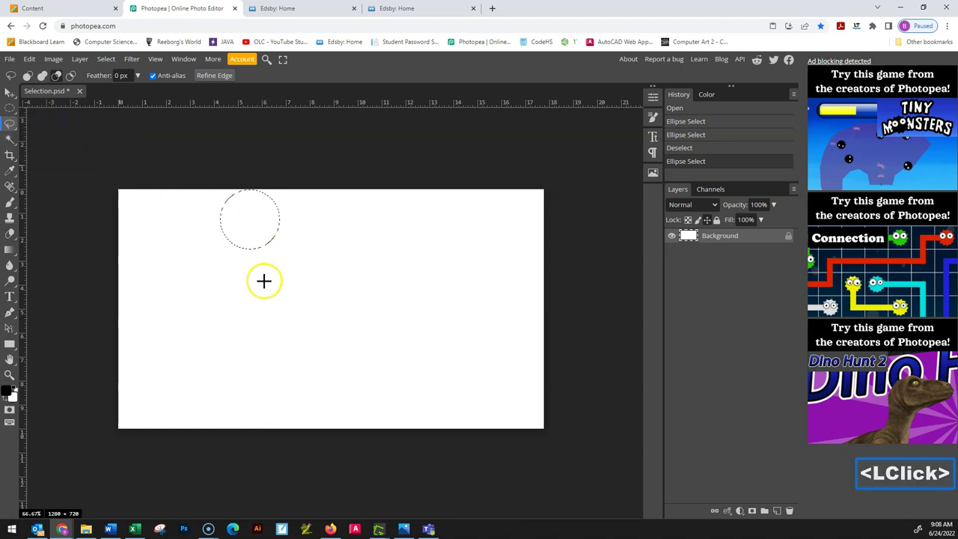
drag(267, 288, 284, 271)
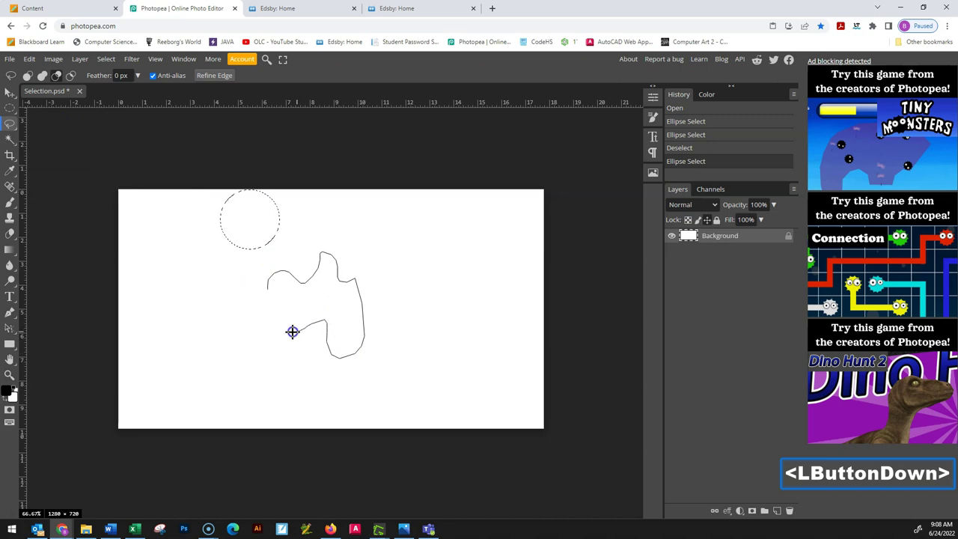
drag(291, 331, 269, 291)
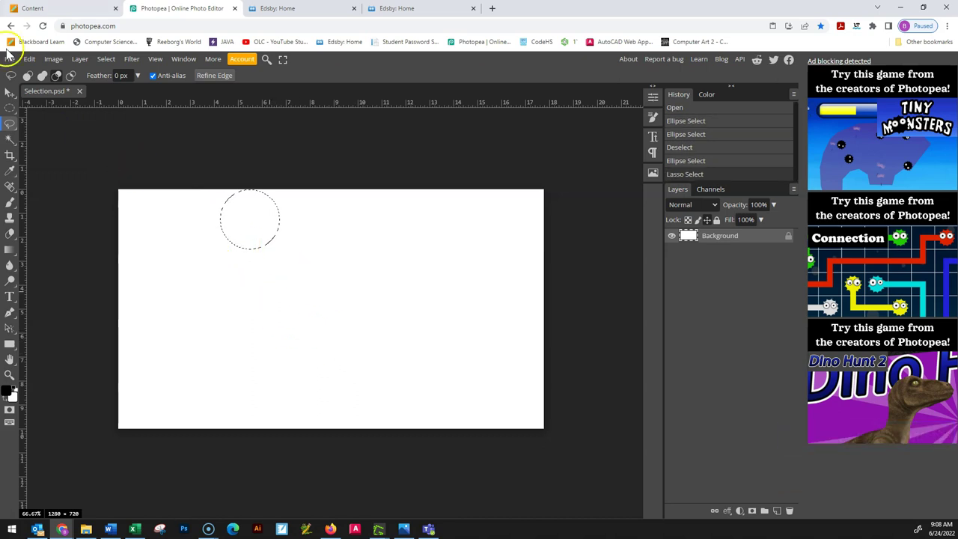
Set the lasso to replace the existing selection and draw an irregular freehand selection in the canvas's lower middle.
click(27, 77)
mouse_move(252, 296)
mouse_down()
mouse_move(289, 302)
mouse_move(315, 282)
mouse_move(343, 332)
mouse_move(290, 351)
mouse_up()
drag(256, 294, 253, 292)
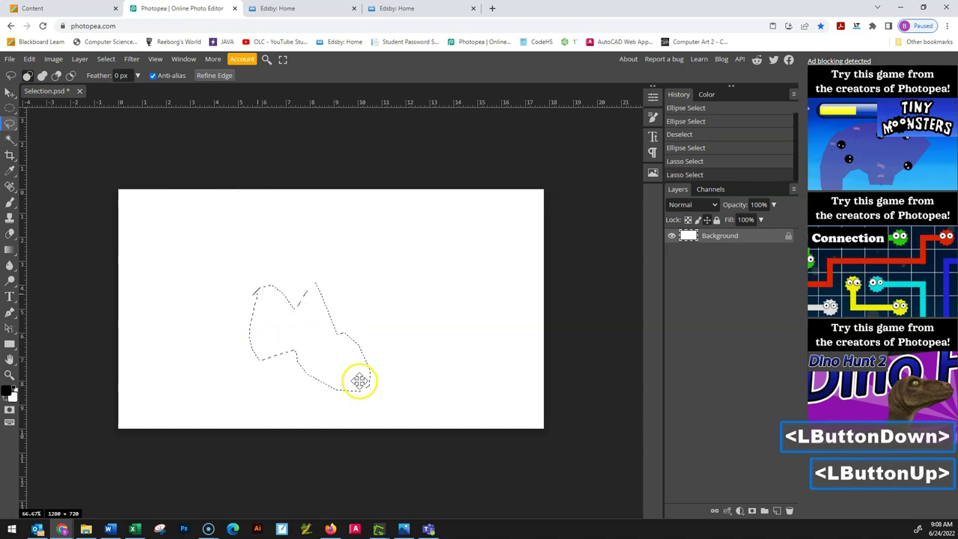
Add a triangular selection above the freehand one with Polygonal Lasso Select.
right_click(10, 123)
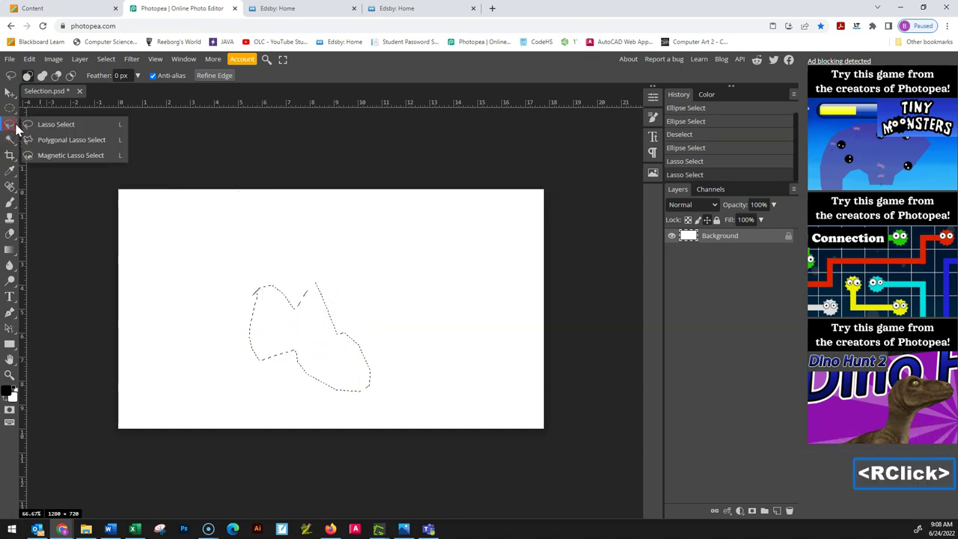
click(51, 139)
click(300, 215)
click(401, 249)
click(224, 261)
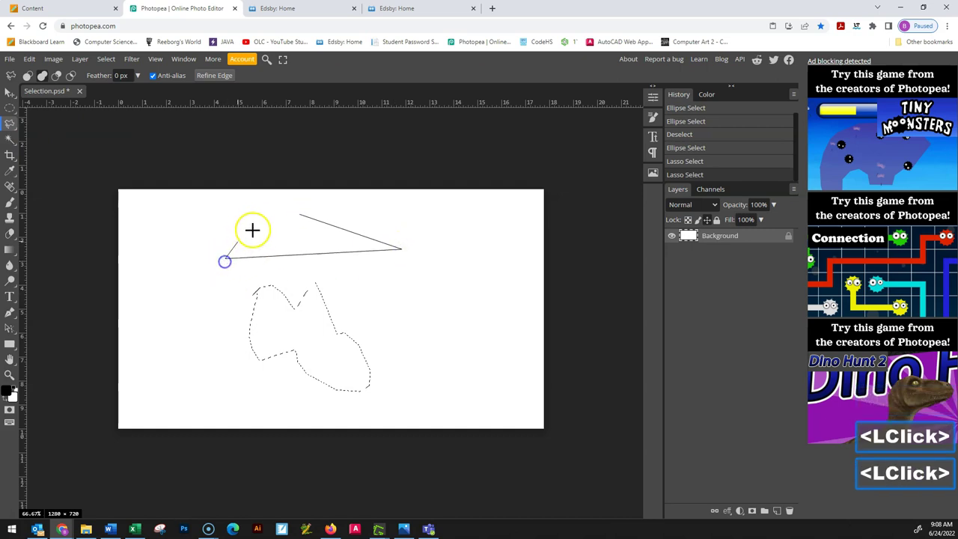
double_click(298, 216)
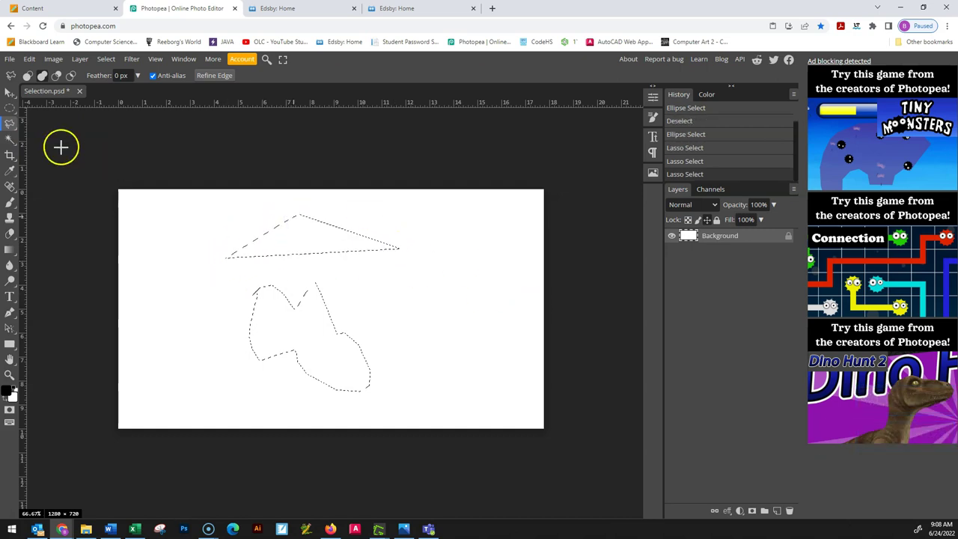
Undo the triangular, freehand and circular selections so the canvas has no active selection.
right_click(12, 126)
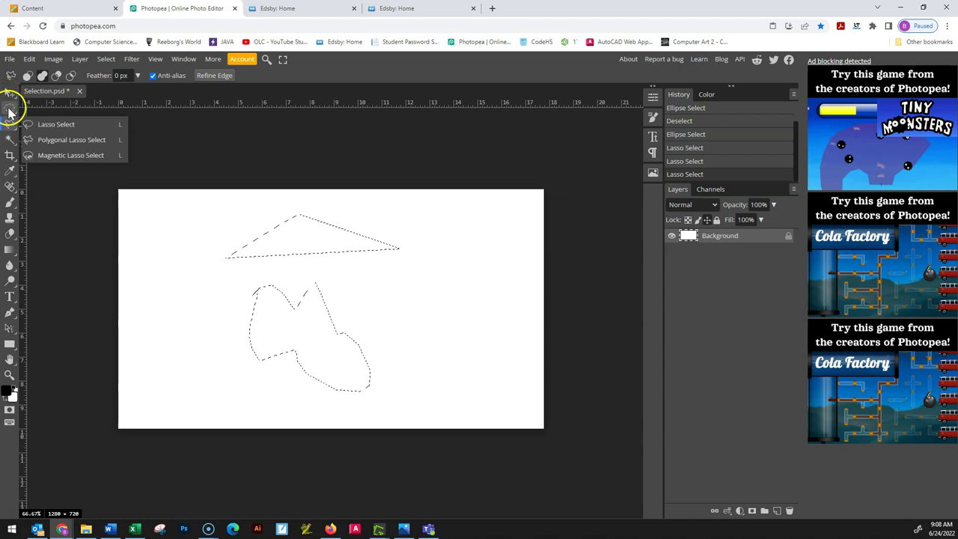
click(9, 109)
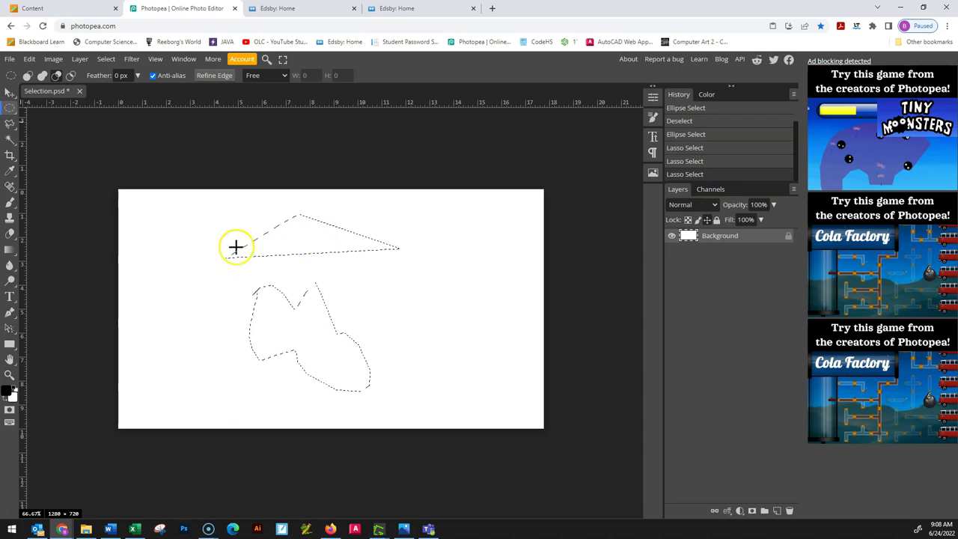
key(ctrl+z)
key(ctrl+z)
key(ctrl+z)
key(ctrl+z)
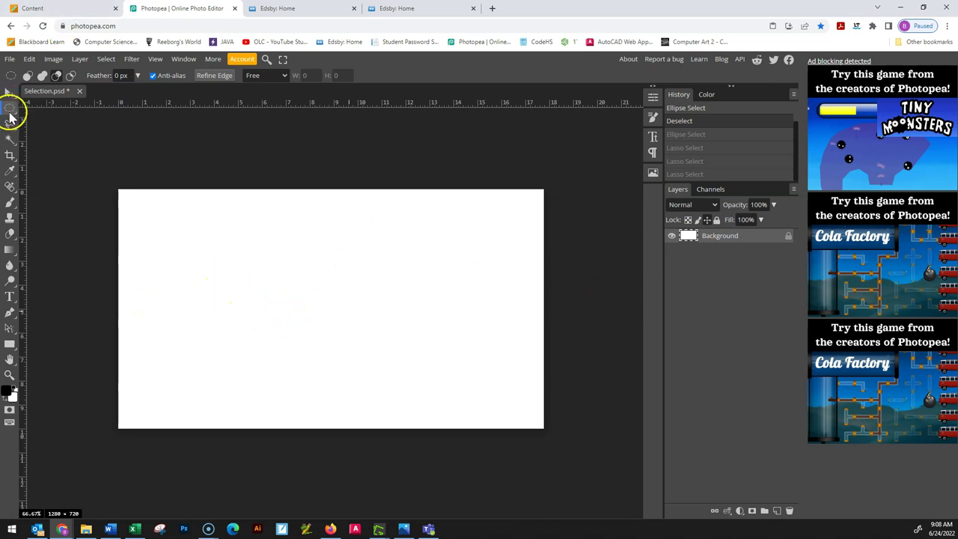
Draw a wide rectangular selection across the lower part of the canvas with Rectangle Select.
right_click(11, 112)
click(45, 109)
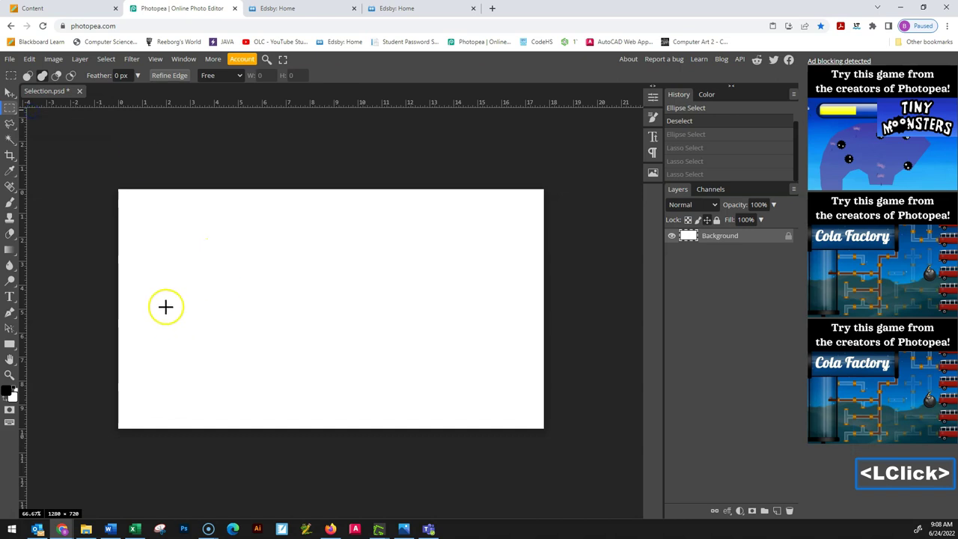
click(845, 472)
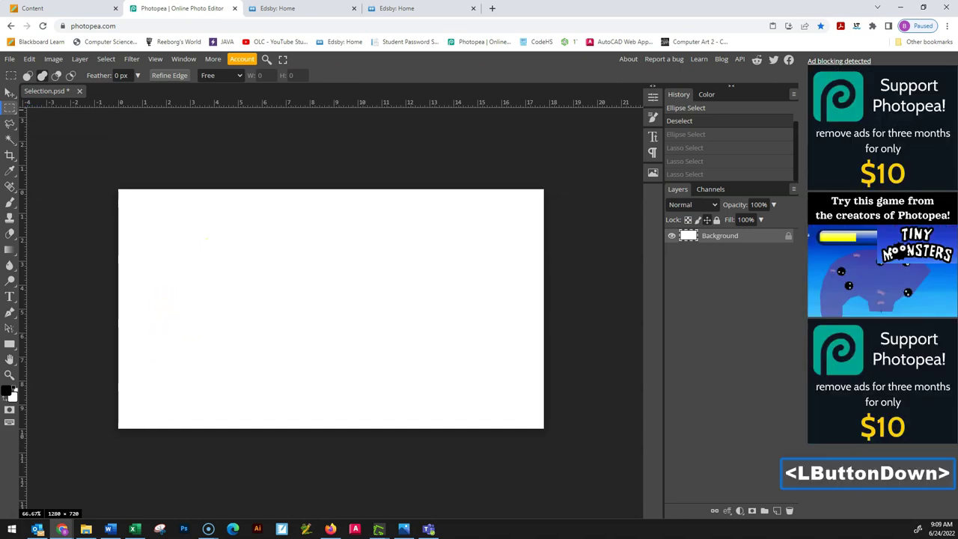
scroll(845, 471, down, 9)
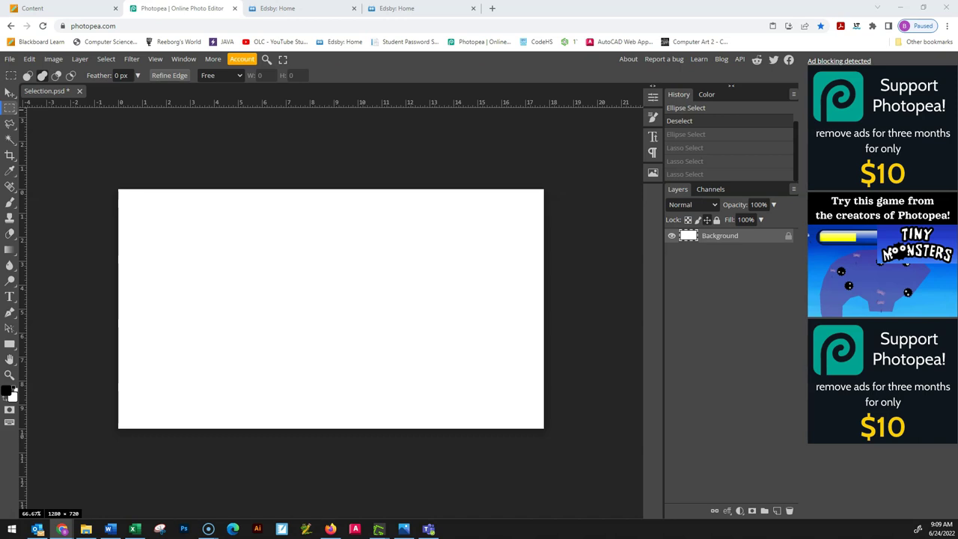
click(845, 471)
scroll(330, 308, down, 1)
scroll(331, 308, down, 4)
drag(175, 322, 463, 410)
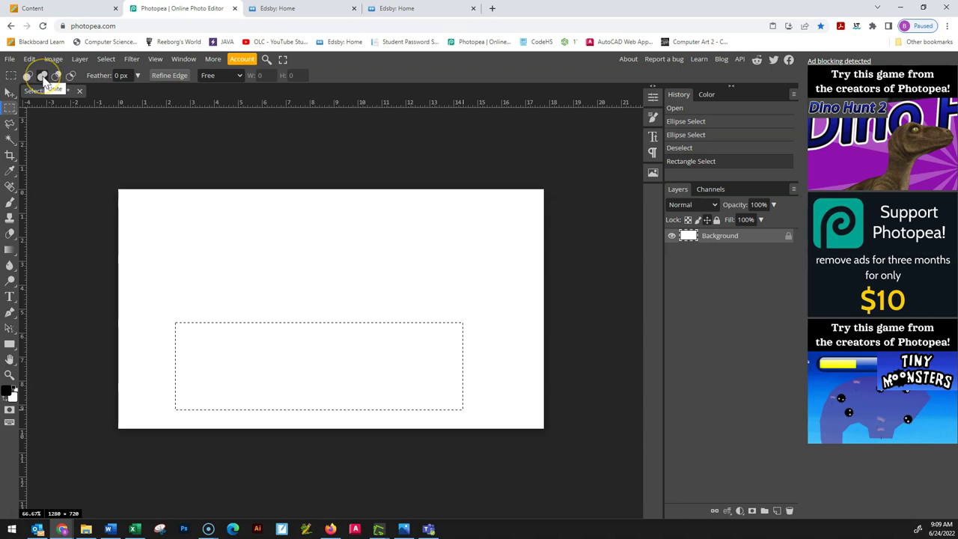
In Unite mode, add a narrower rectangle overlapping the upper edge of the rectangular selection to form a second tier.
click(43, 77)
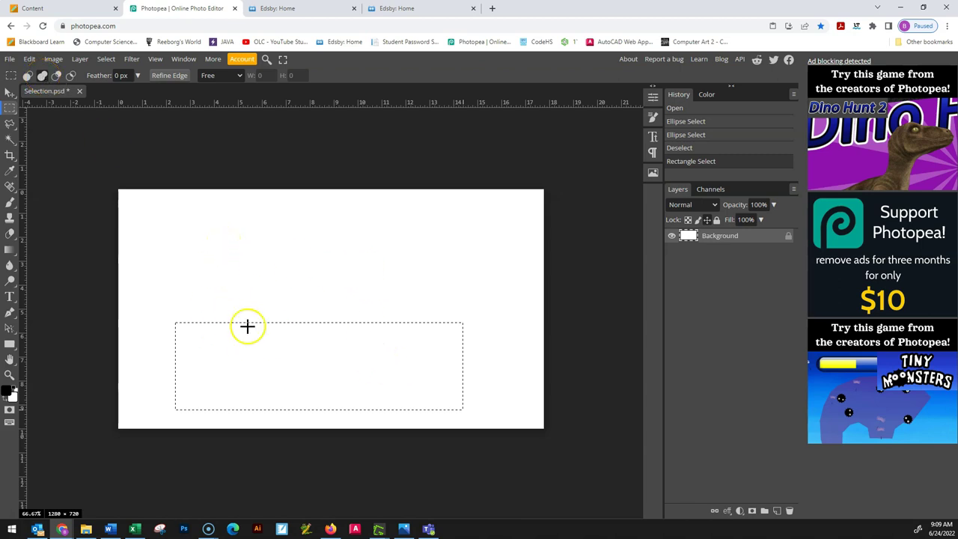
click(58, 76)
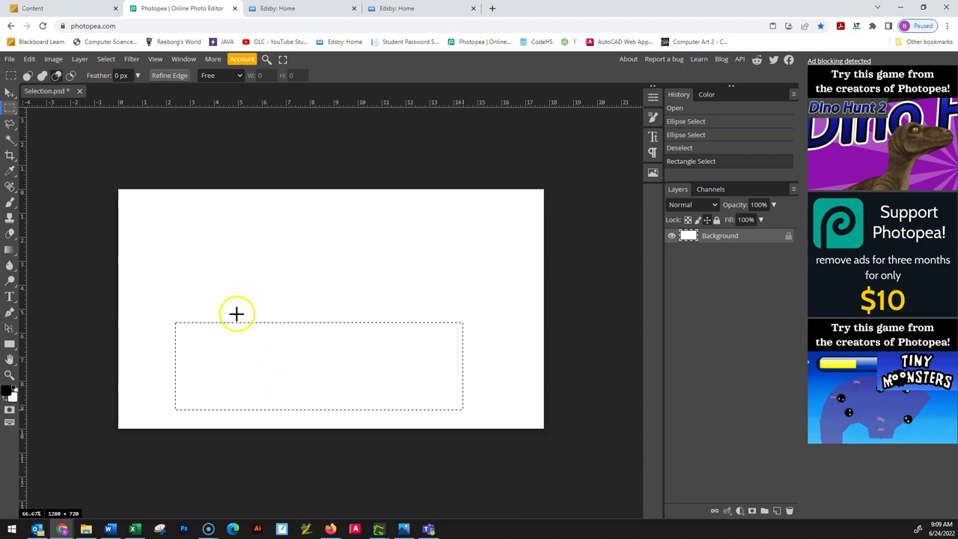
click(42, 77)
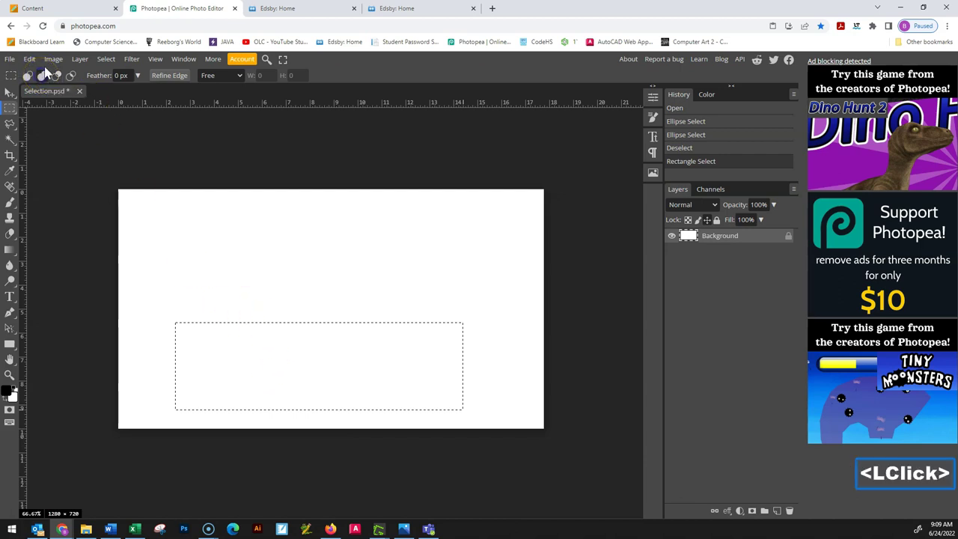
drag(218, 336, 430, 282)
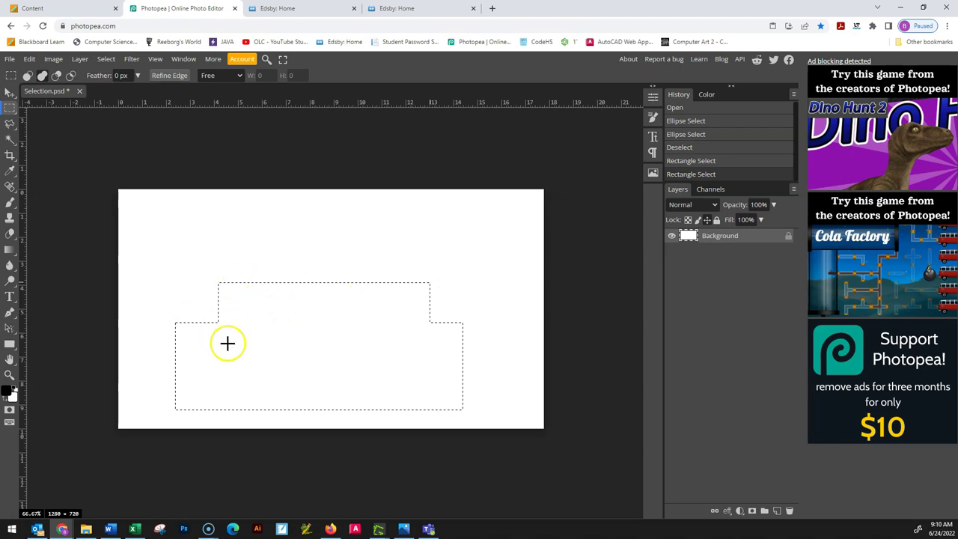
Paint a test brush stroke across the stepped selection's upper edge and undo it.
click(10, 203)
mouse_move(322, 308)
mouse_down()
mouse_move(290, 237)
mouse_move(265, 261)
mouse_up()
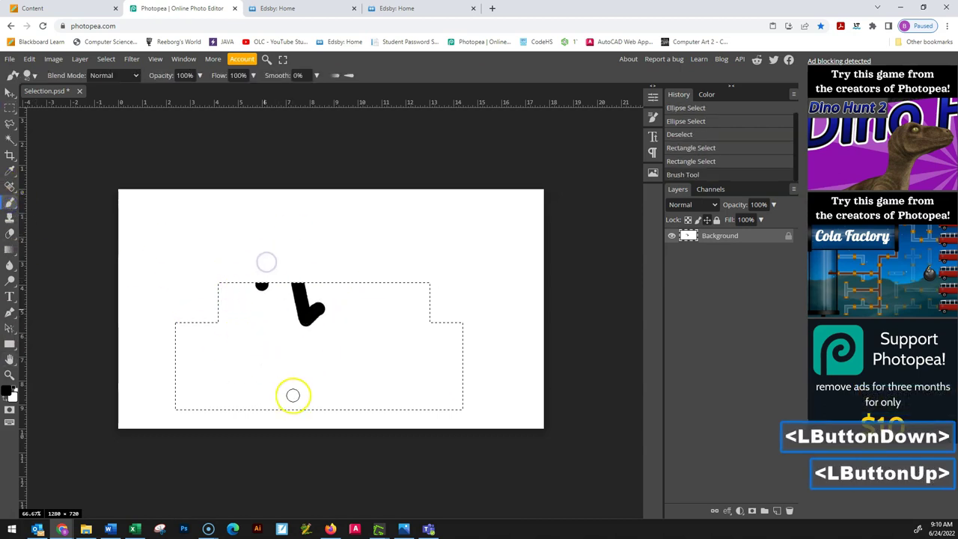
key(ctrl+z)
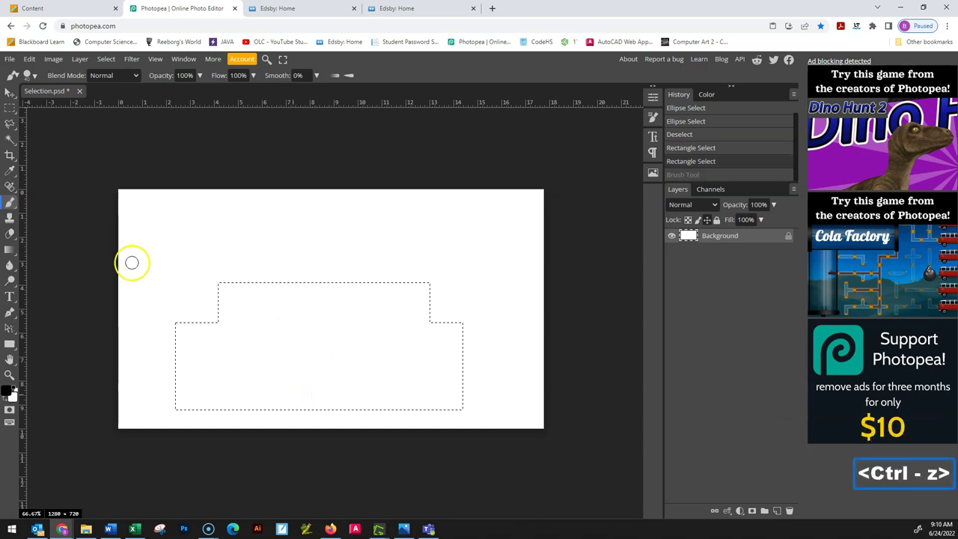
Add a narrower third tier above the stepped selection and subtract two small rectangular notches from its upper edge.
click(10, 107)
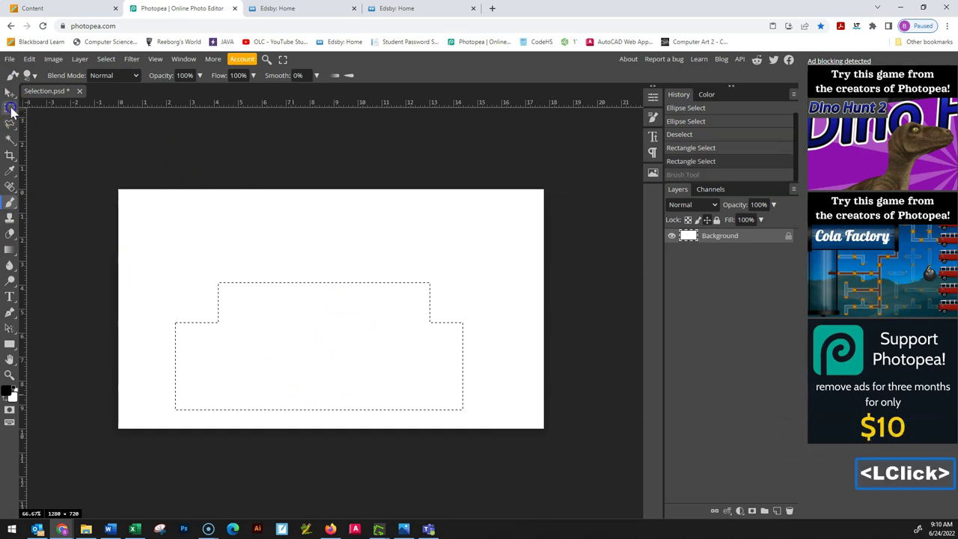
drag(256, 291, 396, 261)
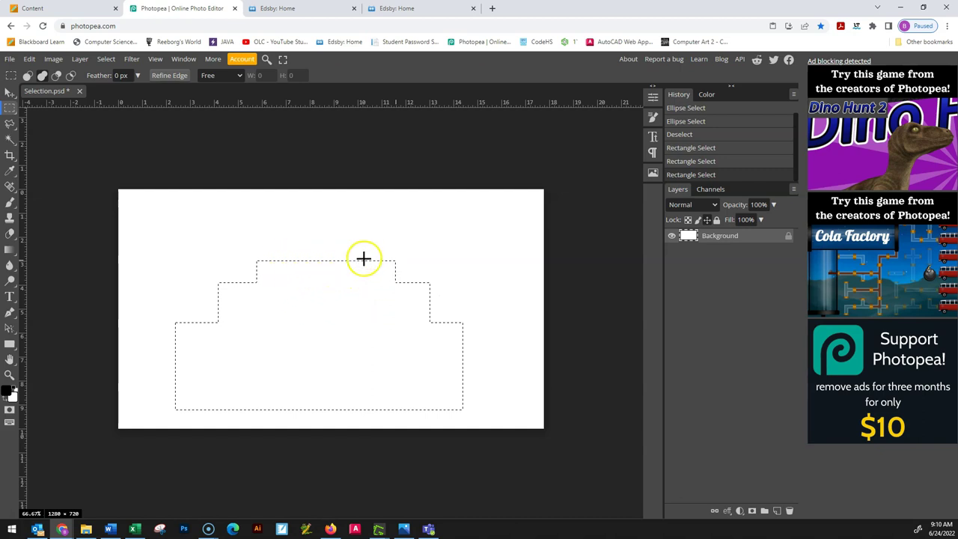
click(59, 76)
drag(282, 255, 354, 279)
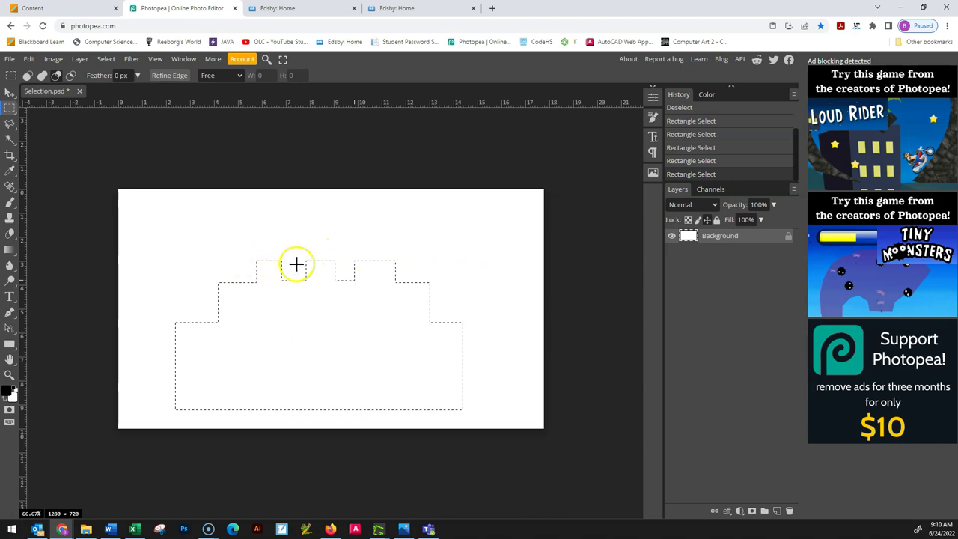
drag(292, 272, 348, 266)
In Unite mode, add a tall, thin rectangular pole rising from the right end of the selection's base tier.
click(43, 75)
drag(444, 328, 440, 204)
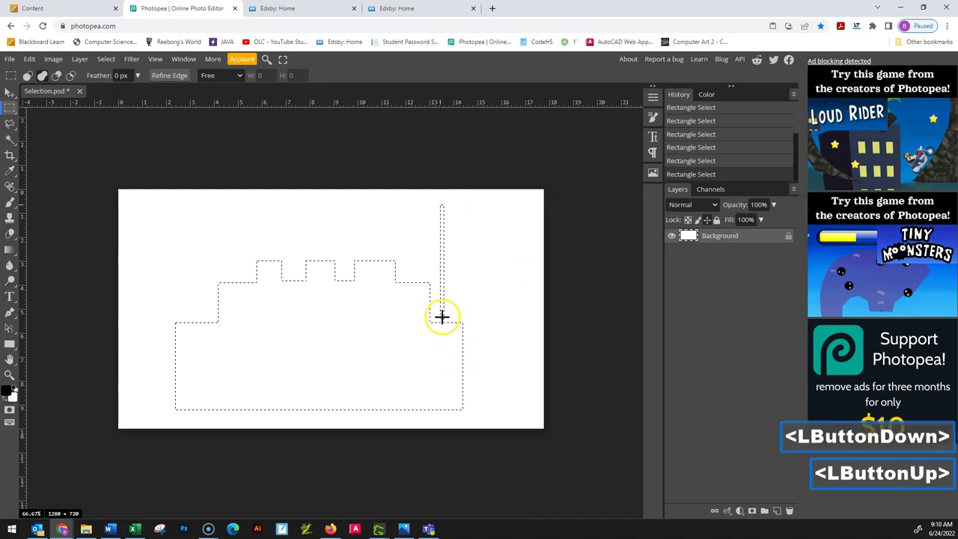
Paint a test brush stroke across the thin pole selection and undo it.
click(10, 203)
drag(337, 233, 317, 306)
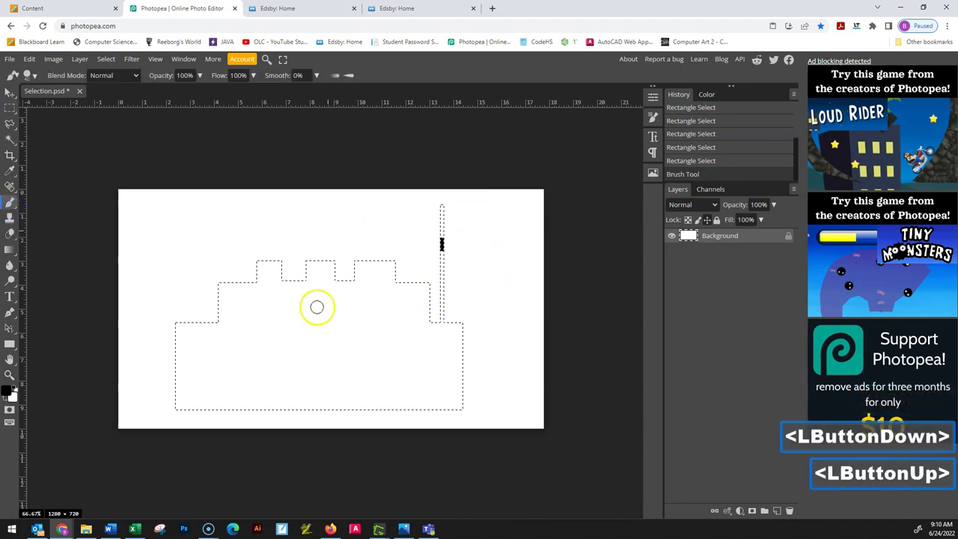
key(ctrl+z)
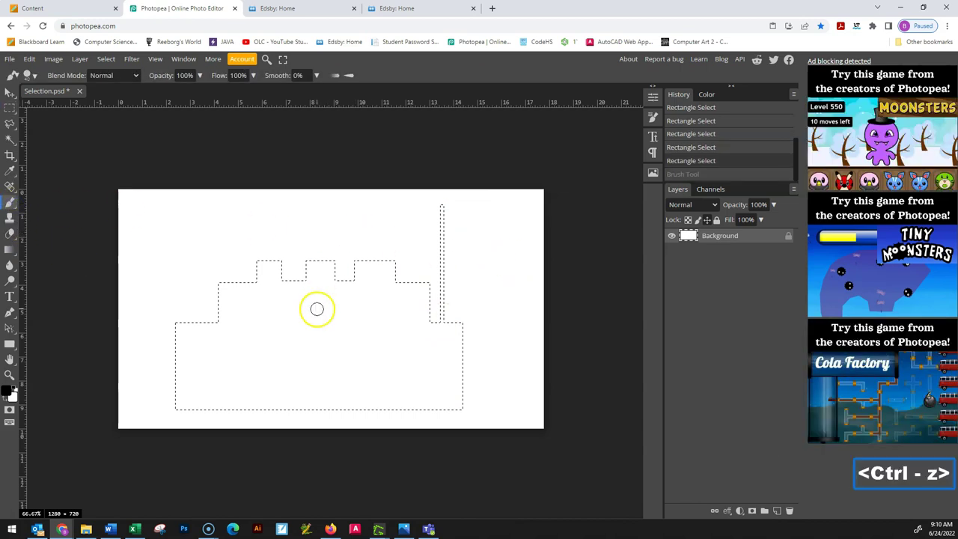
Add a small triangular flag near the upper end of the pole with Polygonal Lasso Select in Unite mode.
click(10, 124)
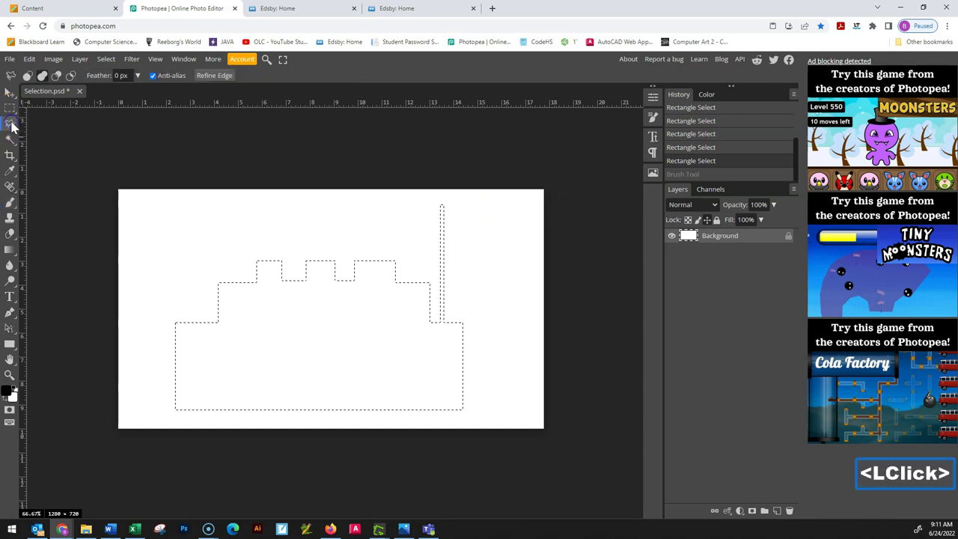
right_click(11, 125)
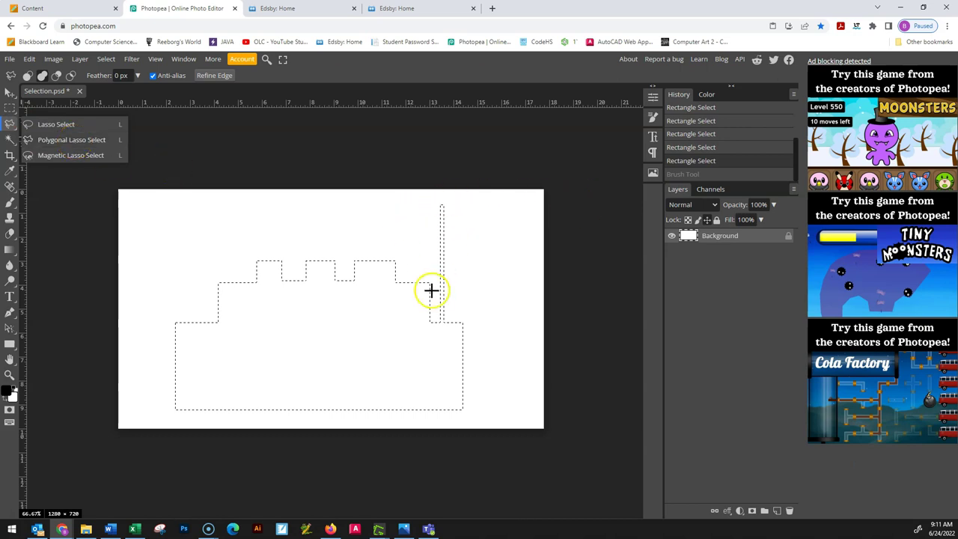
click(75, 142)
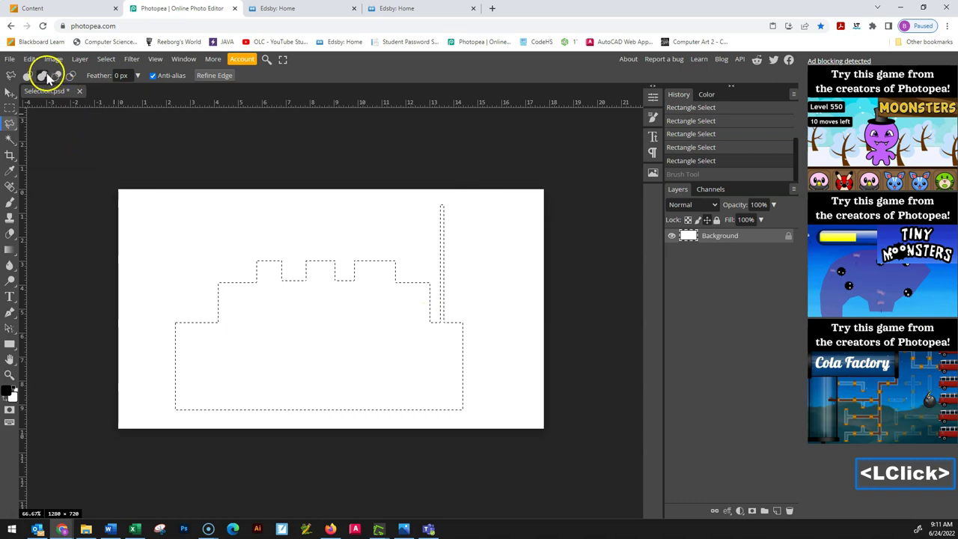
click(442, 240)
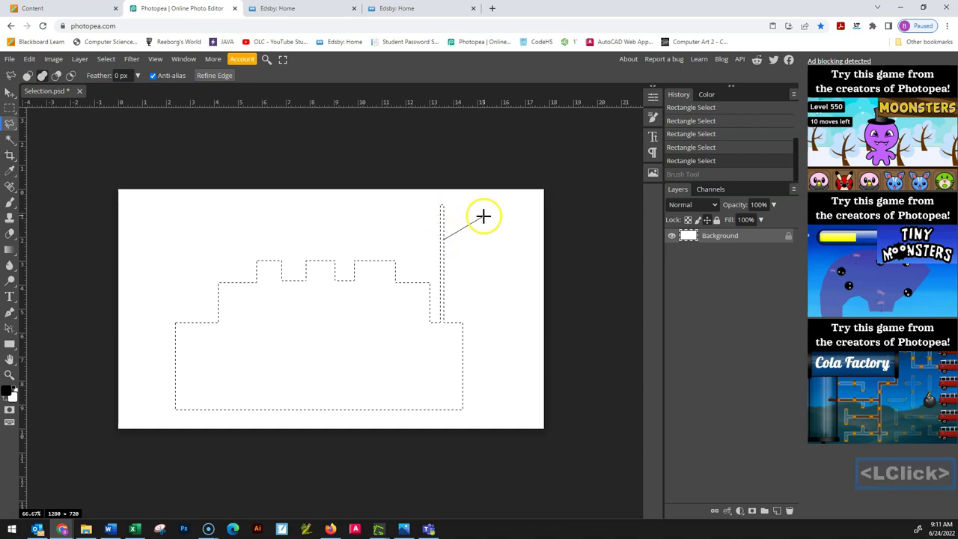
click(479, 220)
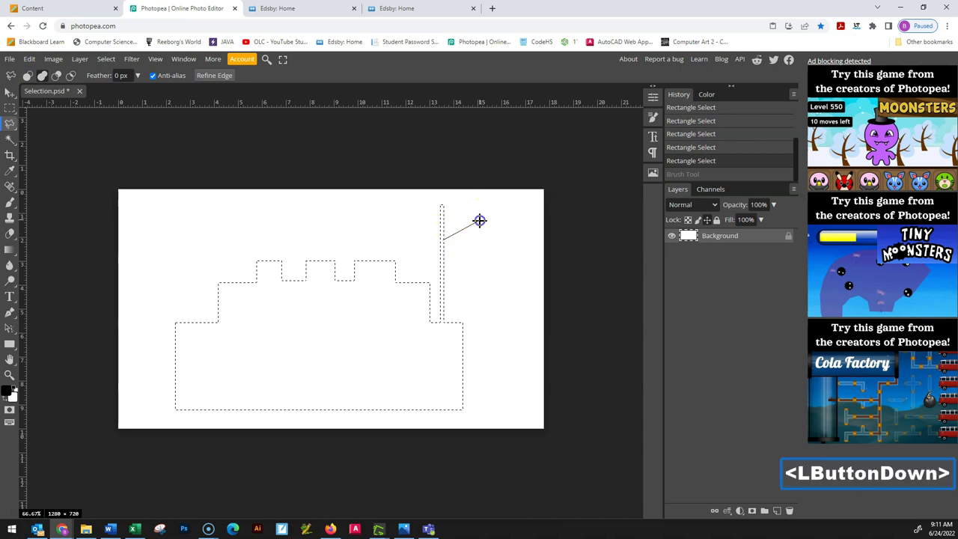
click(442, 210)
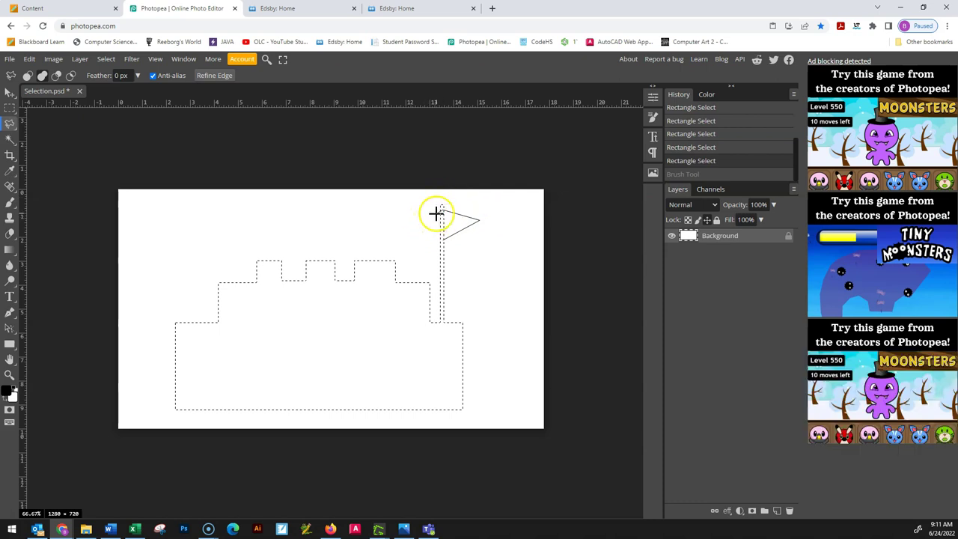
key(BackSpace)
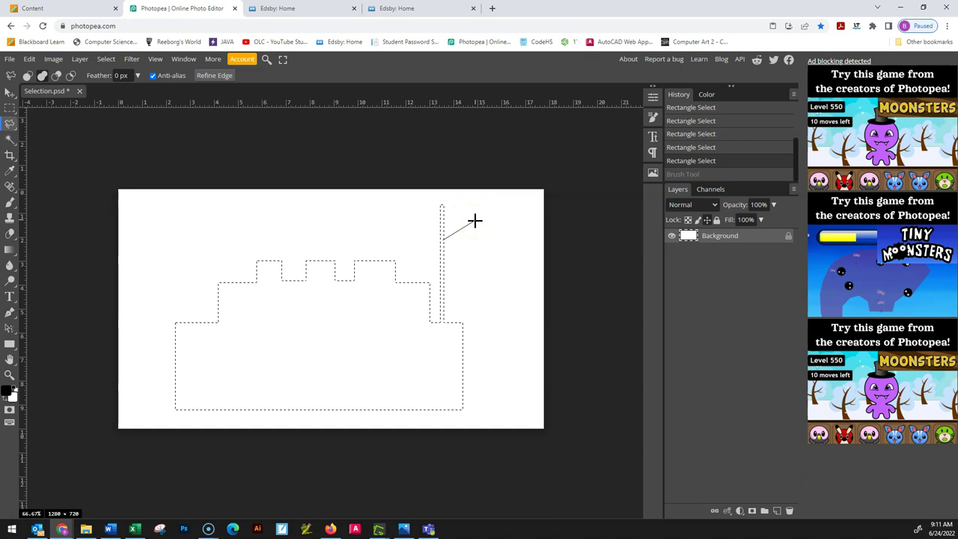
click(473, 221)
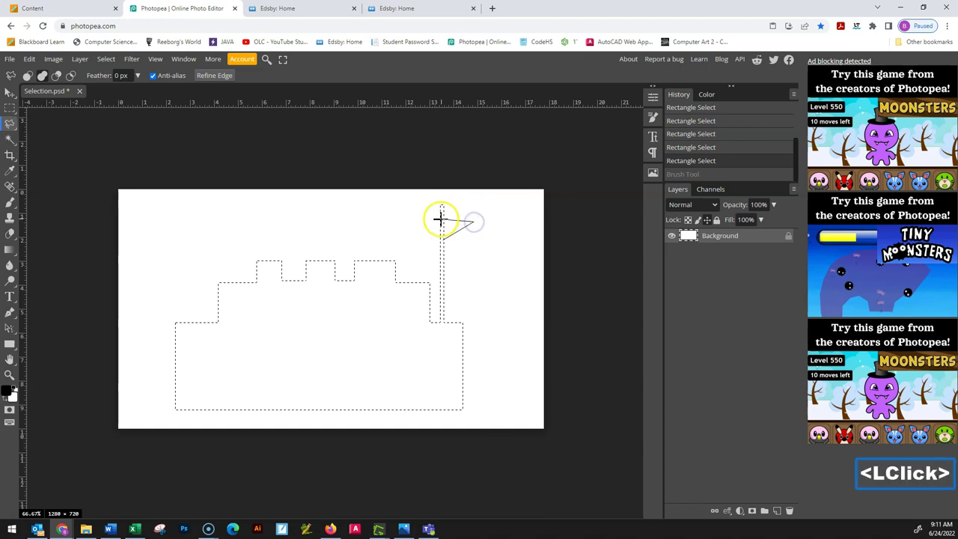
click(441, 211)
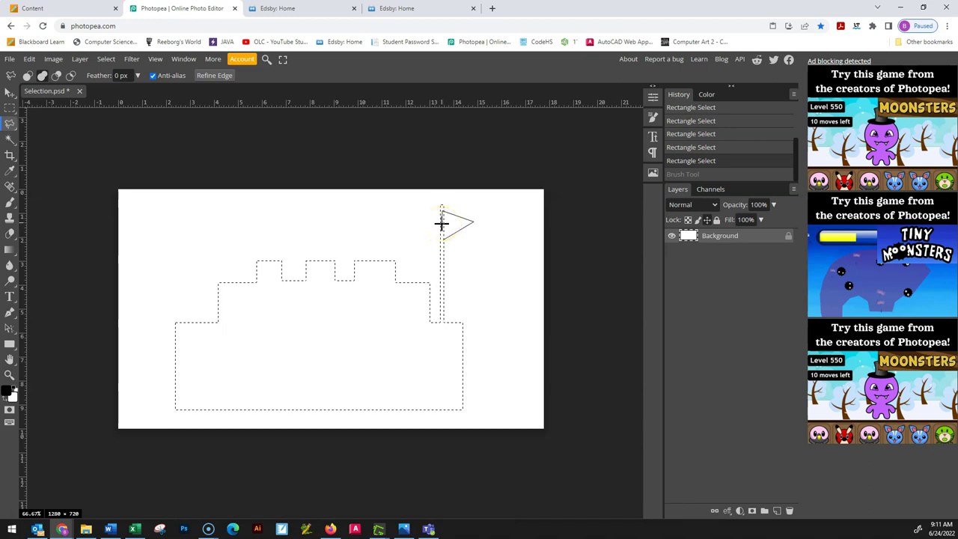
double_click(441, 223)
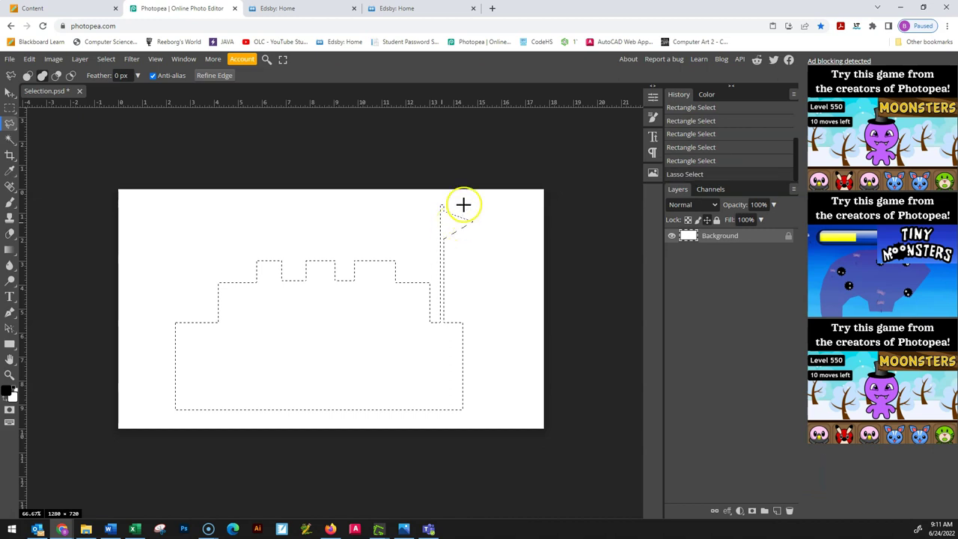
Subtract two circular holes side by side from the left half of the base tier with Ellipse Select.
click(10, 108)
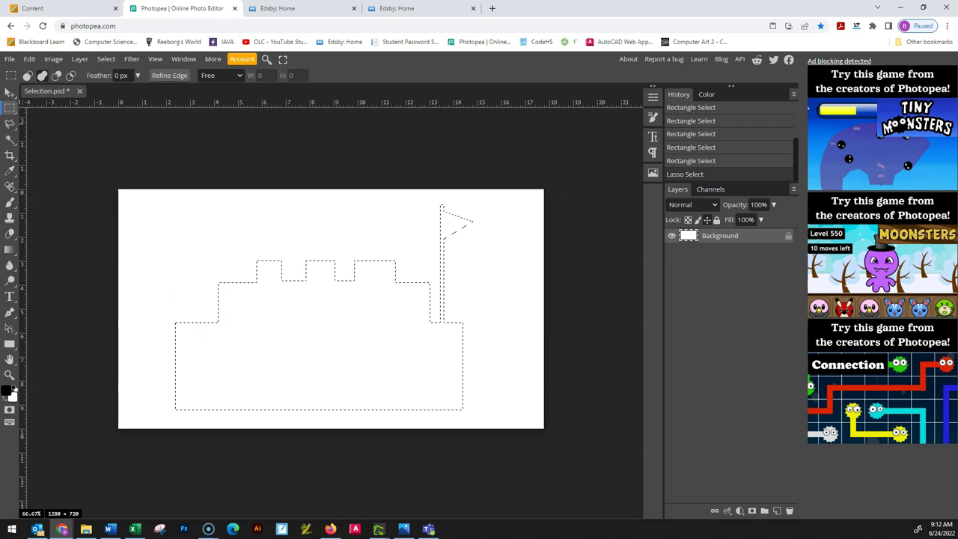
click(12, 110)
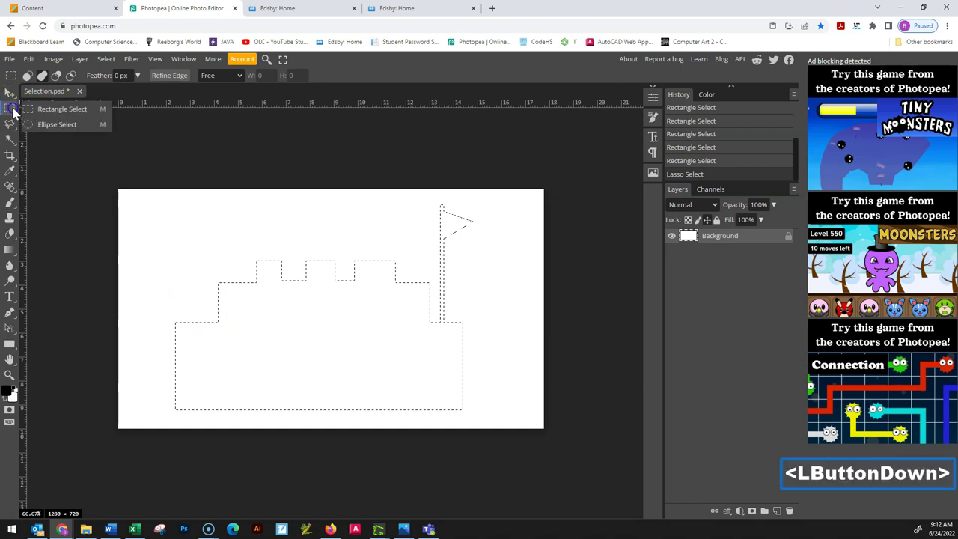
click(66, 124)
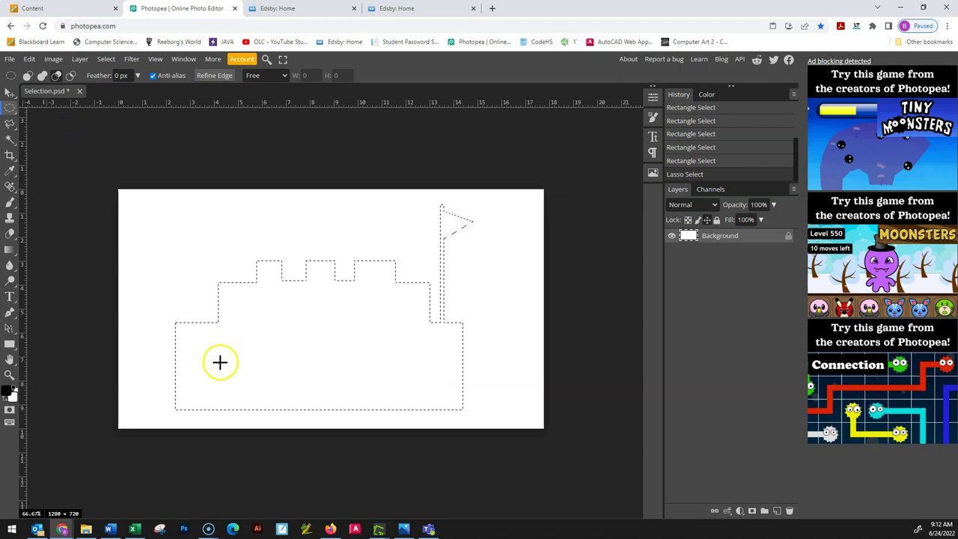
drag(224, 361, 256, 378)
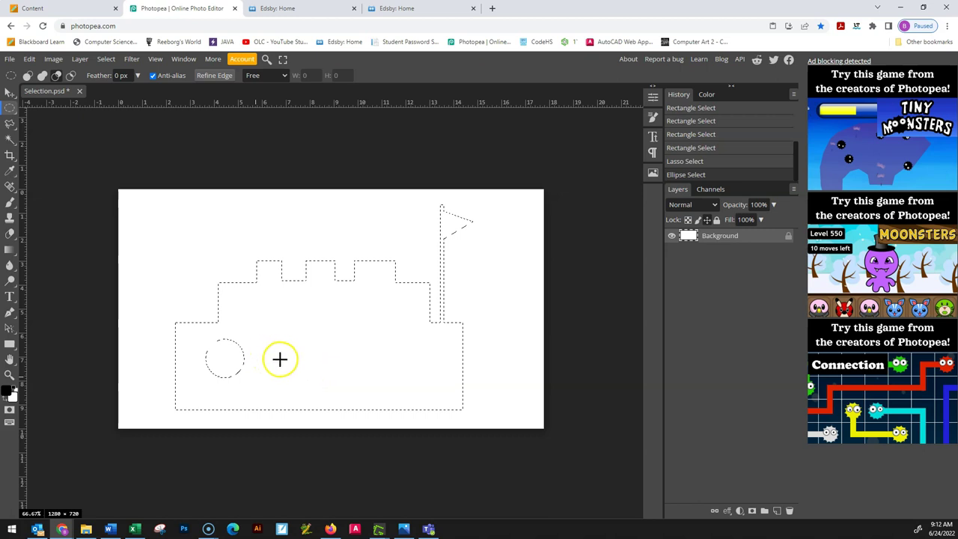
drag(280, 356, 369, 336)
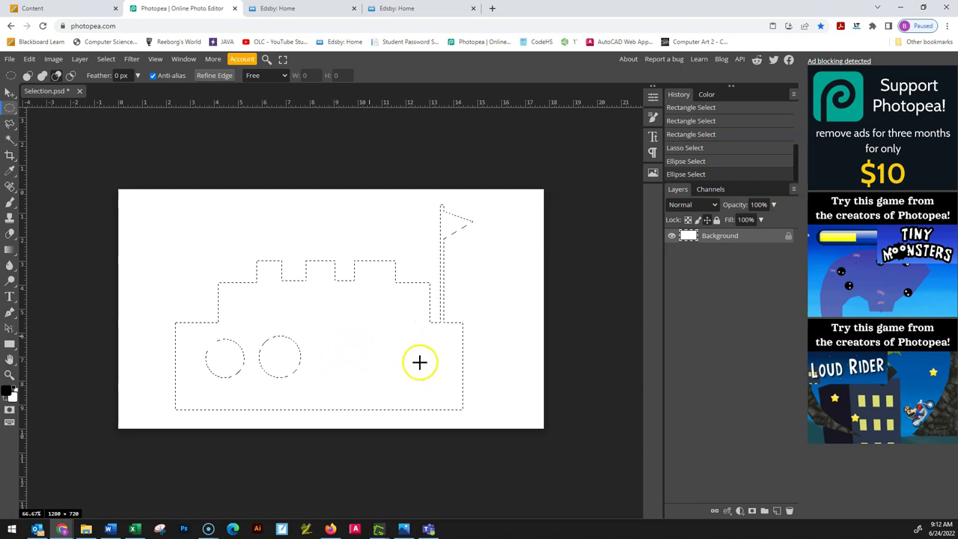
Try drawing a freehand blob inside the right half of the base tier with Lasso Select in Unite mode.
click(7, 127)
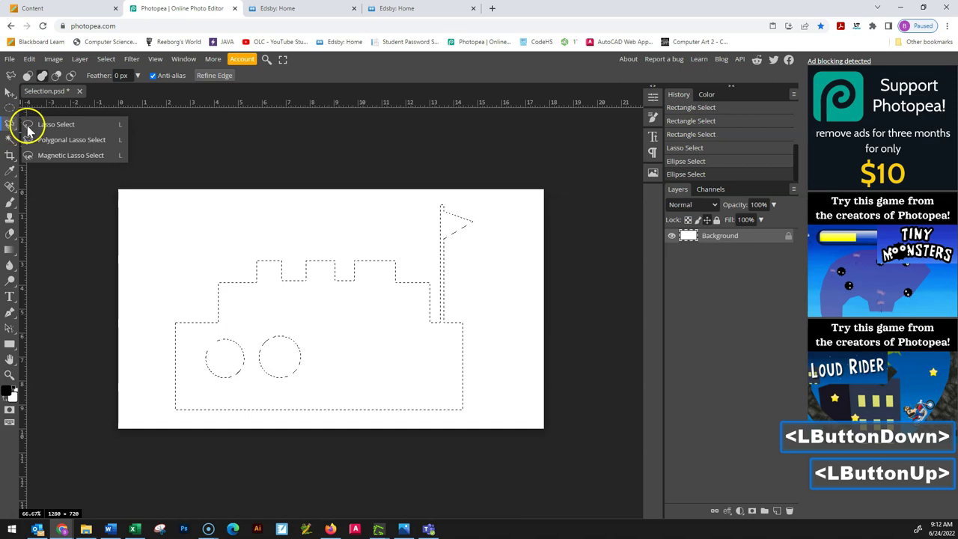
click(62, 129)
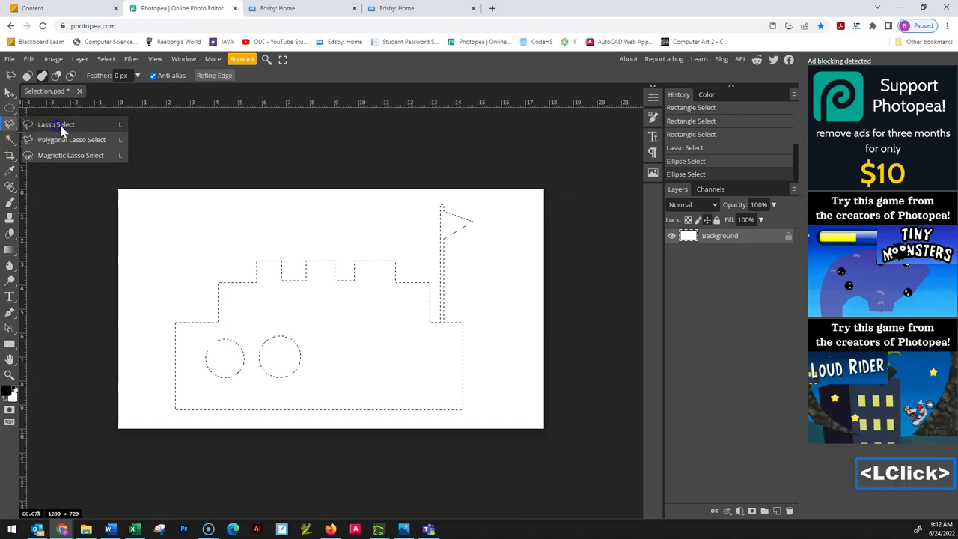
click(42, 76)
drag(337, 348, 345, 330)
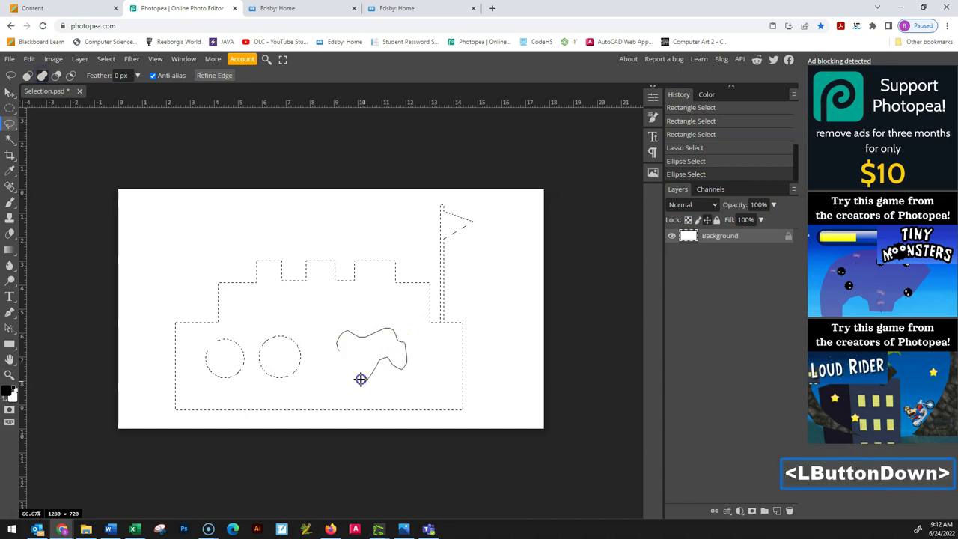
drag(337, 352, 337, 352)
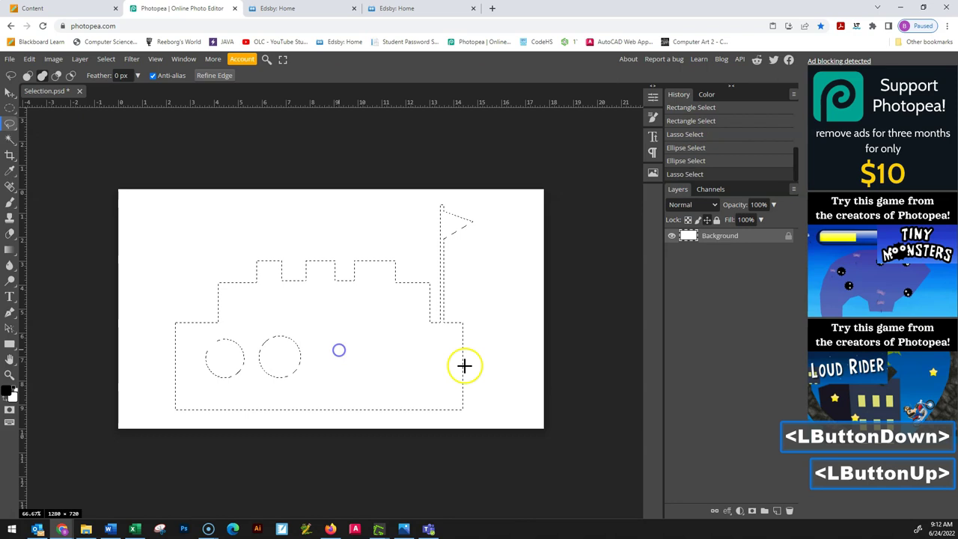
Subtract an irregular freehand shape from the right half of the base tier with Lasso Select.
click(58, 77)
mouse_move(342, 363)
mouse_down()
mouse_move(331, 347)
mouse_move(353, 338)
mouse_up()
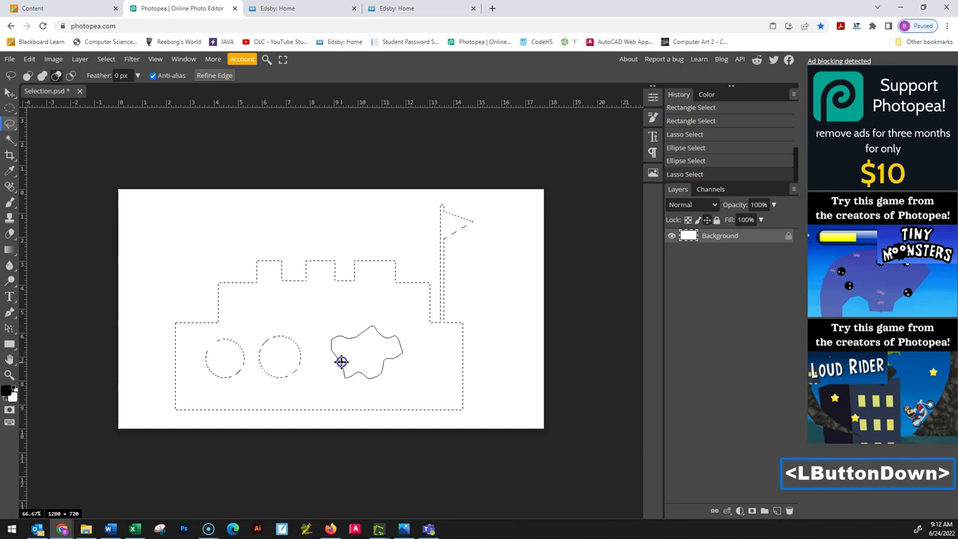
drag(341, 361, 380, 370)
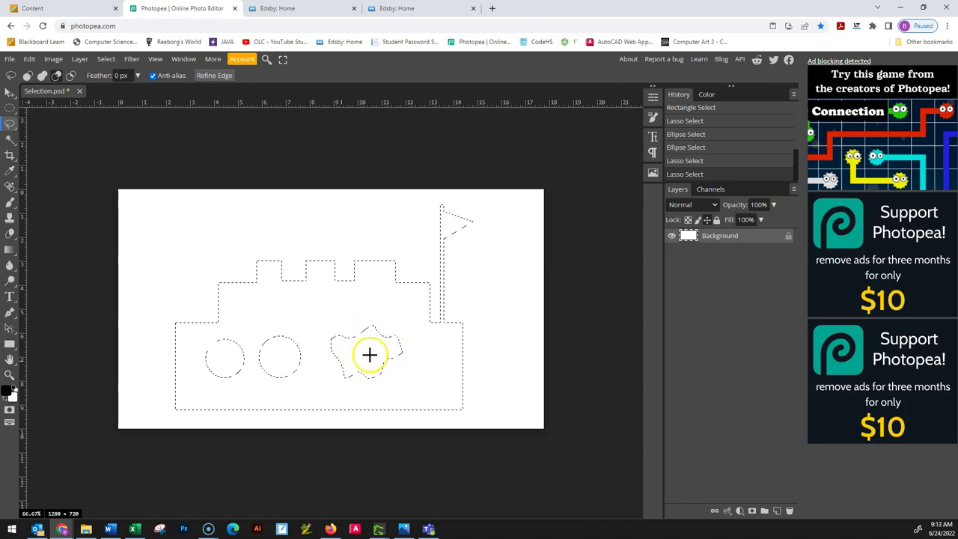
Paint test brush strokes across the holes in the base tier and down from the flagpole, and undo them.
click(11, 202)
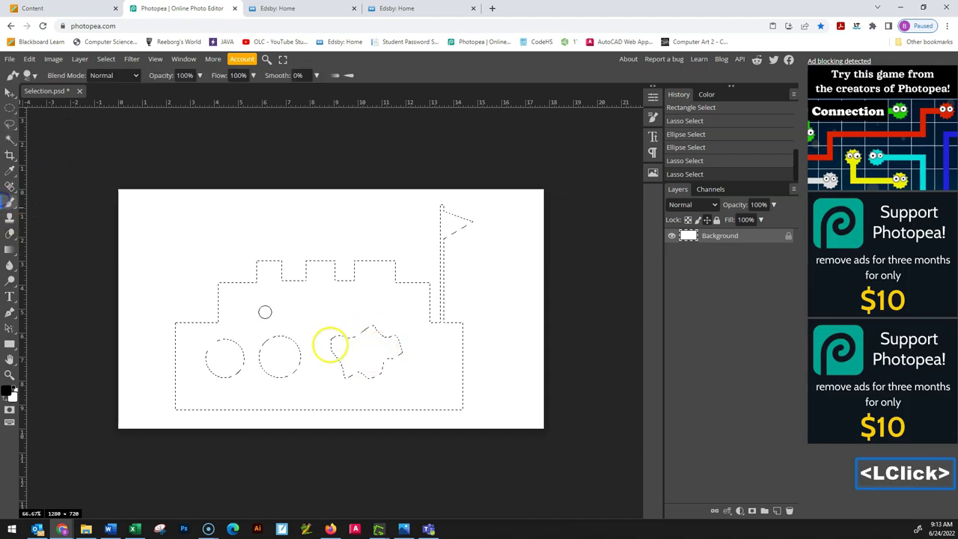
drag(140, 368, 430, 346)
mouse_move(444, 232)
mouse_down()
mouse_move(382, 205)
mouse_move(352, 322)
mouse_up()
key(ctrl+z)
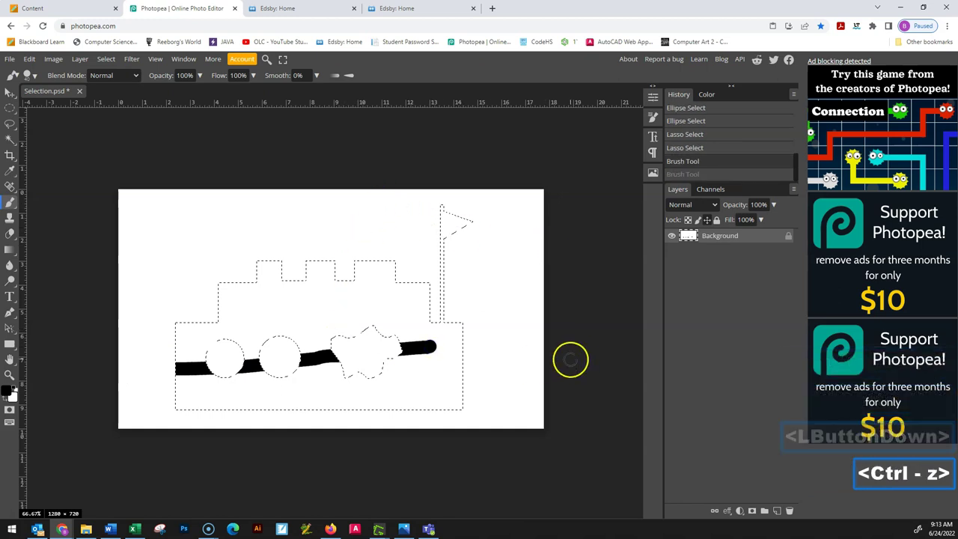
key(ctrl+z)
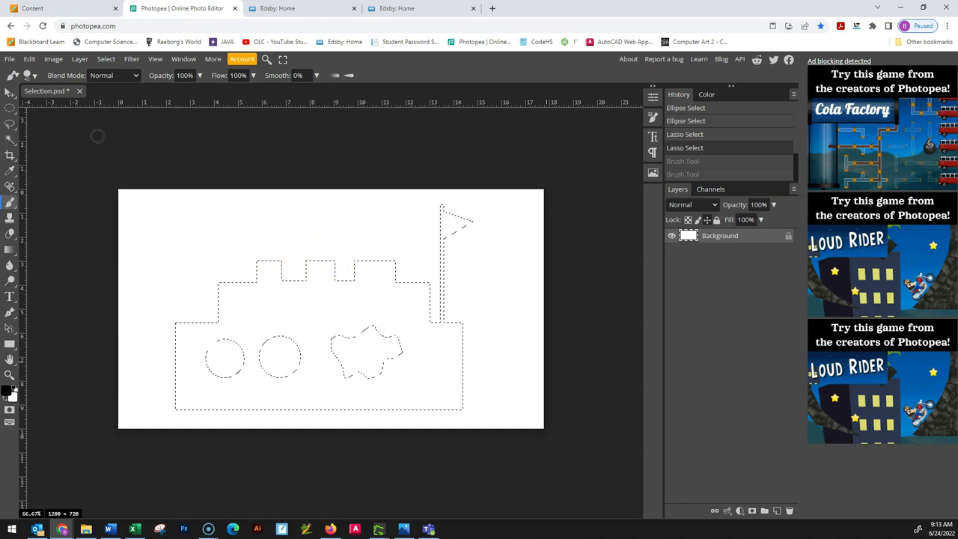
Set up a 3 px stroke around the castle selection, positioned Outside with Normal blending and 100% opacity.
click(29, 60)
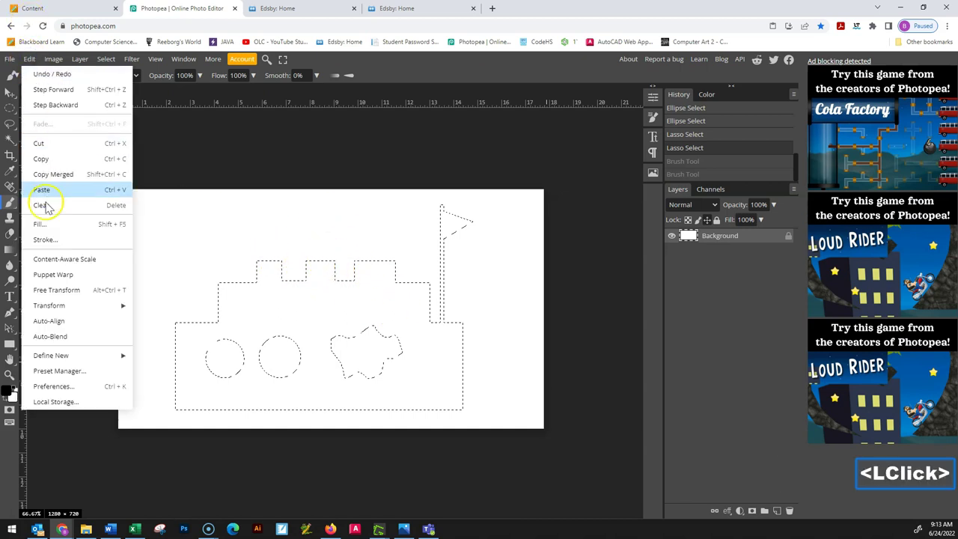
click(52, 244)
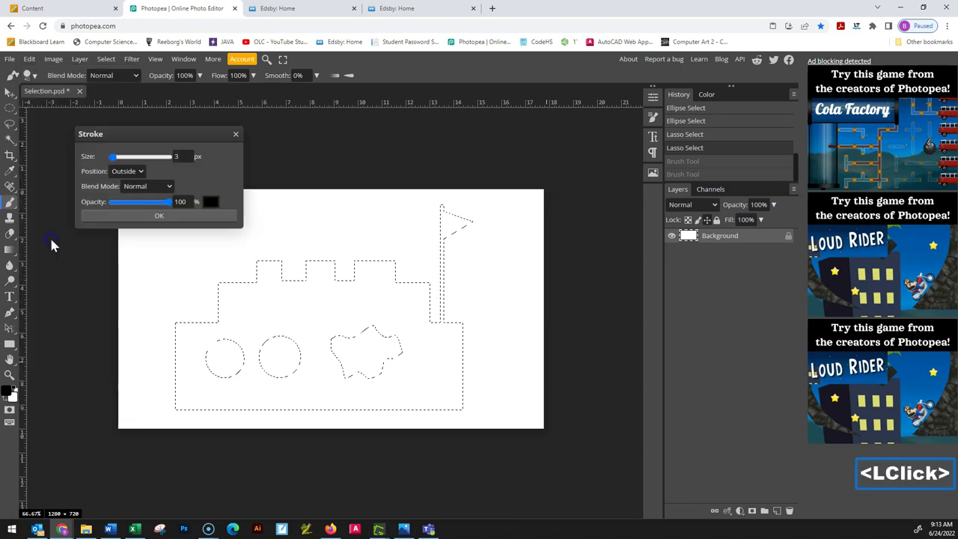
mouse_move(131, 134)
mouse_down()
mouse_move(224, 140)
mouse_move(196, 140)
mouse_up()
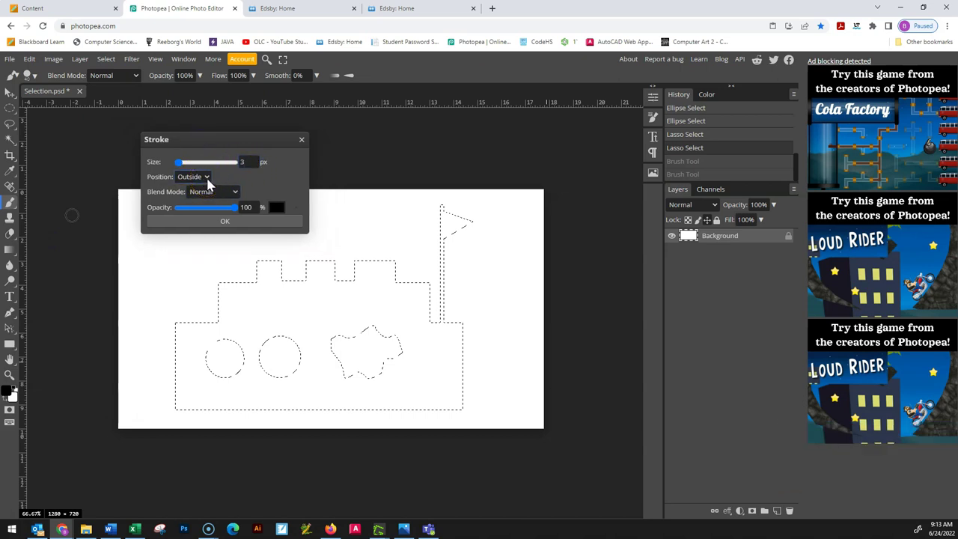
click(206, 179)
click(201, 200)
click(203, 194)
click(208, 177)
click(192, 208)
drag(193, 207, 275, 212)
Set the stroke colour to red (ff0000), apply it to the castle selection and inspect the outline up close.
click(278, 209)
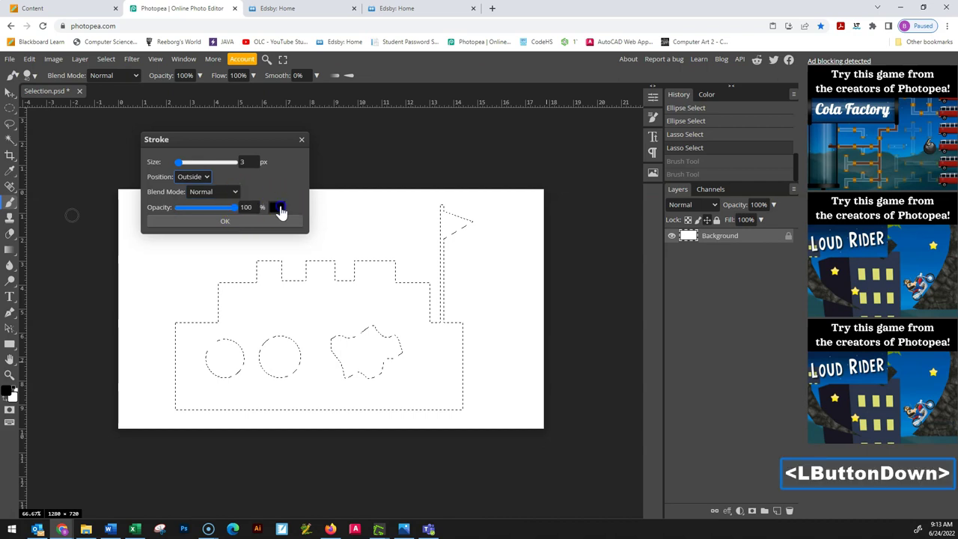
drag(204, 265, 205, 275)
drag(155, 194, 224, 149)
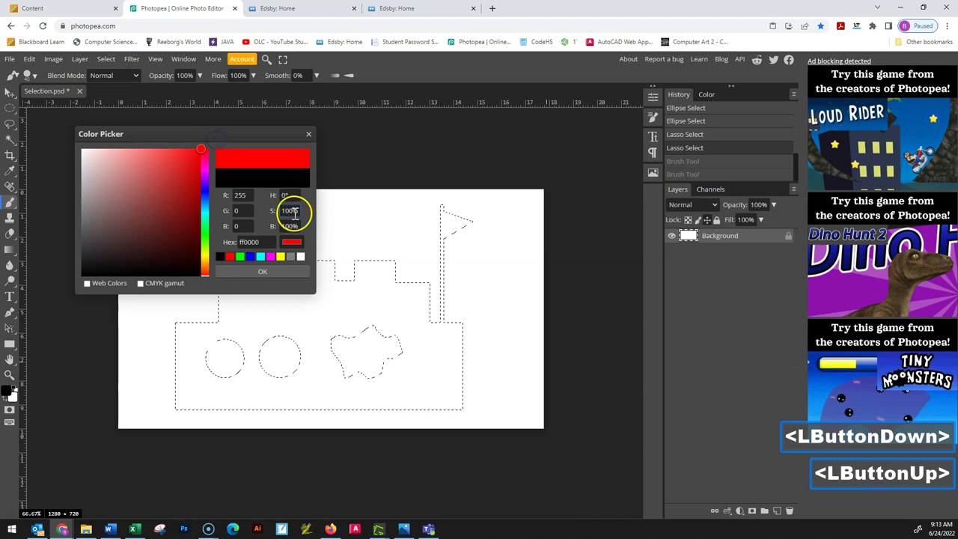
click(281, 267)
click(261, 218)
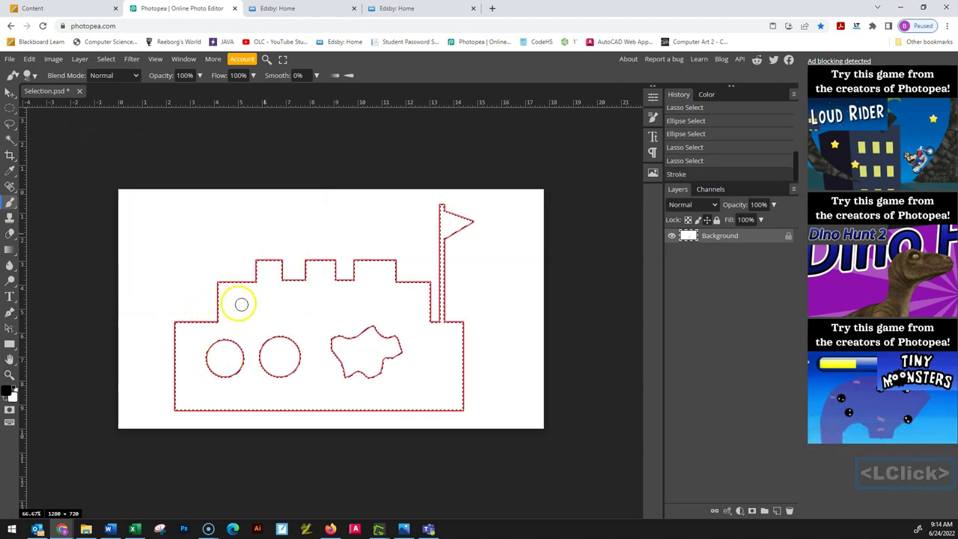
scroll(230, 312, up, 2)
scroll(230, 311, up, 2)
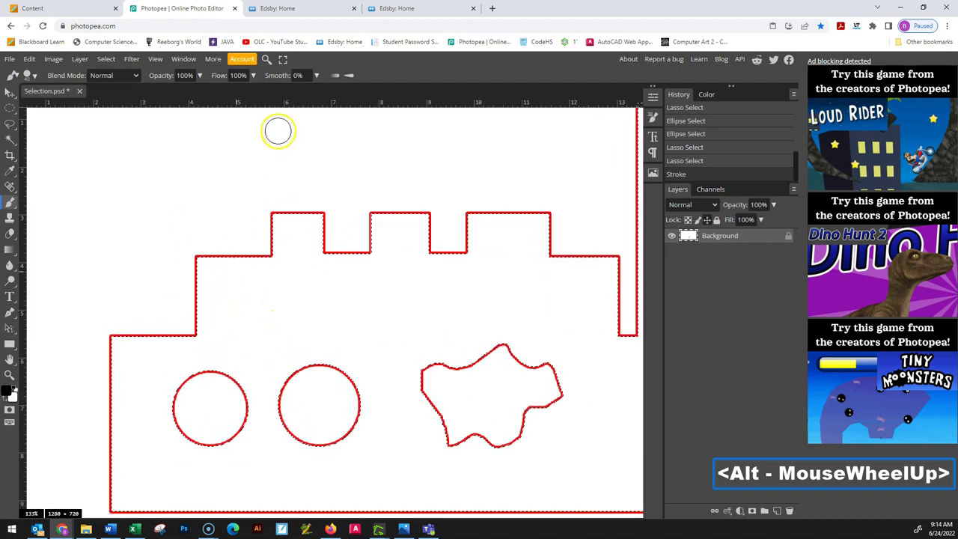
scroll(426, 322, down, 3)
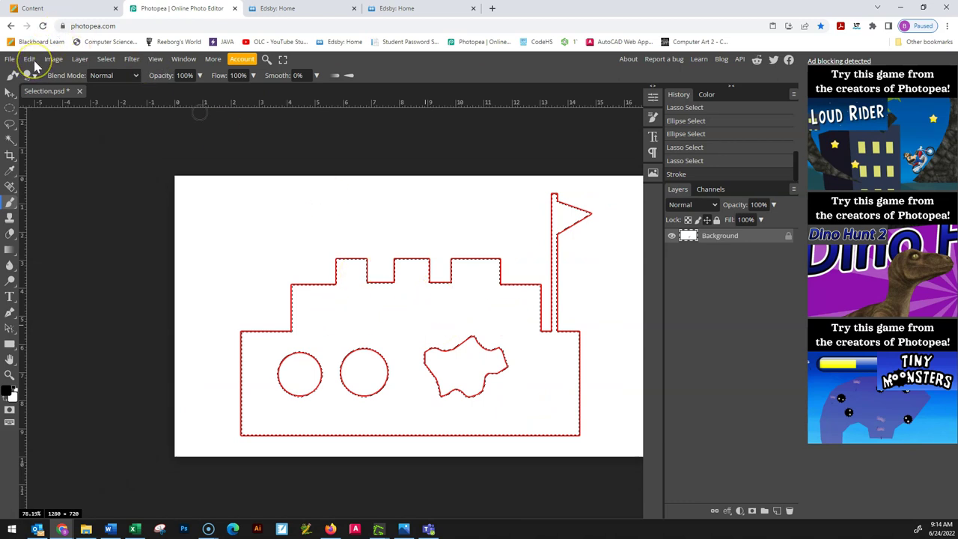
Fill the castle selection with the custom solid blue at 100% opacity and Normal blend mode.
click(30, 60)
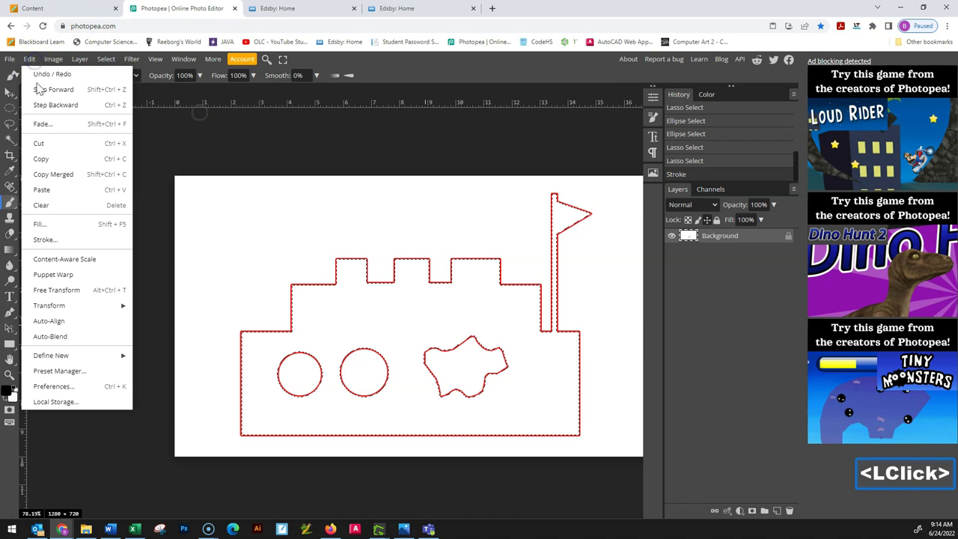
click(39, 224)
drag(143, 136, 181, 131)
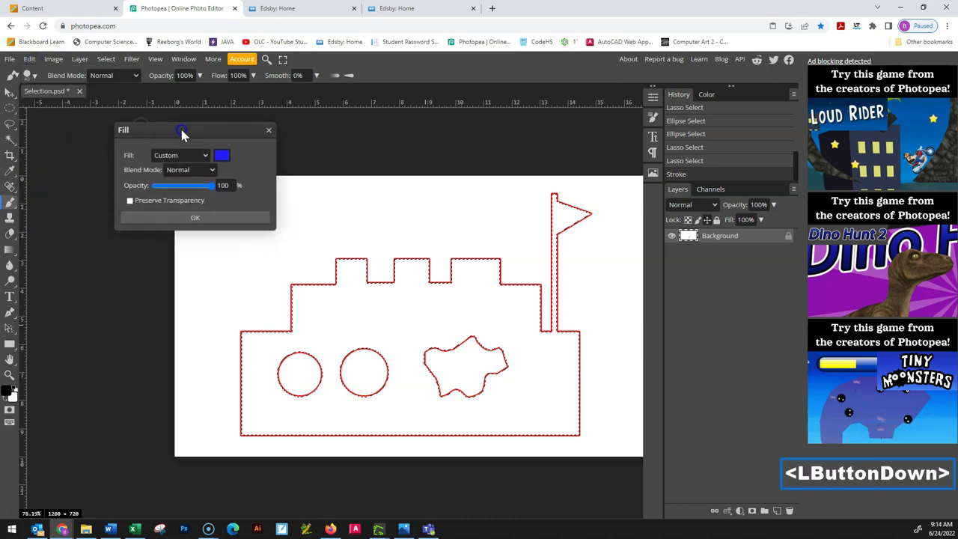
click(196, 154)
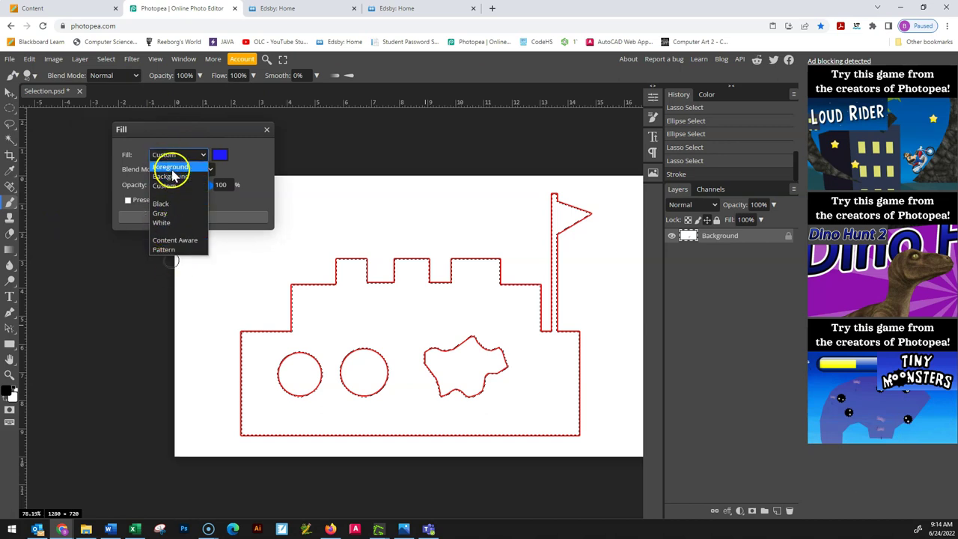
click(173, 186)
click(220, 155)
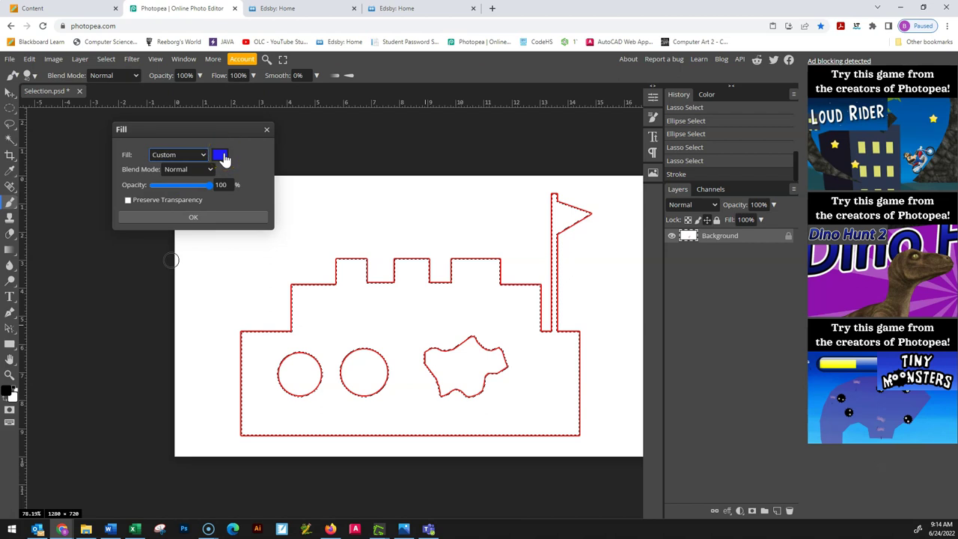
click(216, 220)
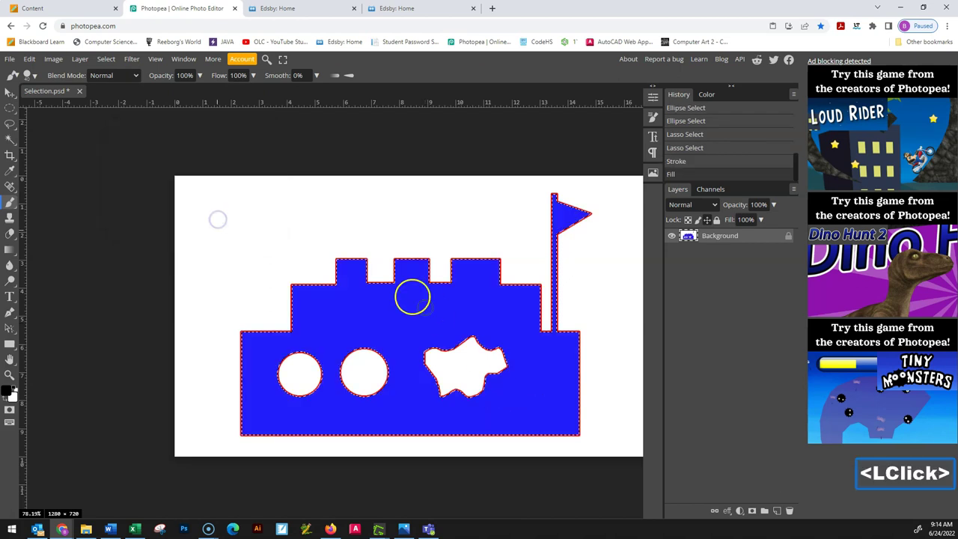
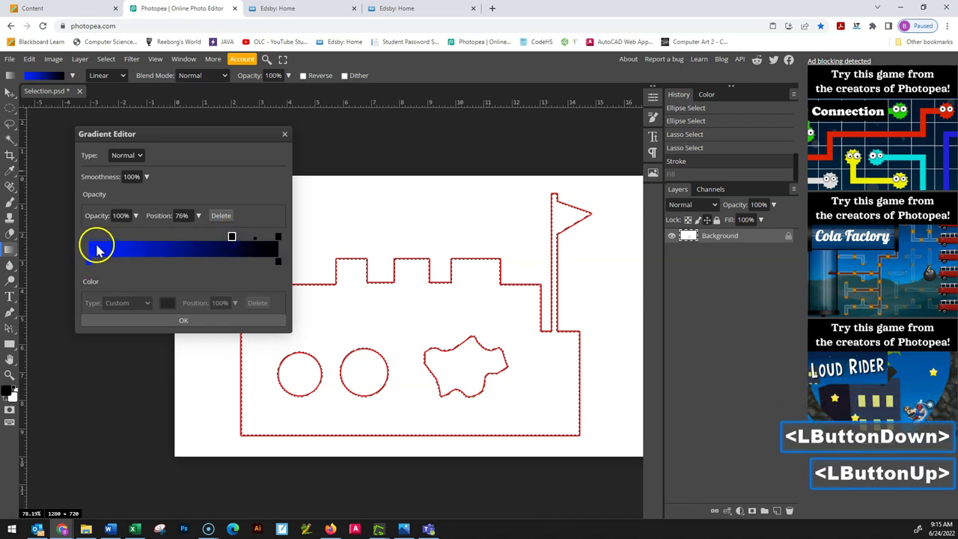
Move the gradient's 76% opacity stop to 0% and add three intermediate colour stops, placing one at 26%.
drag(229, 238, 82, 248)
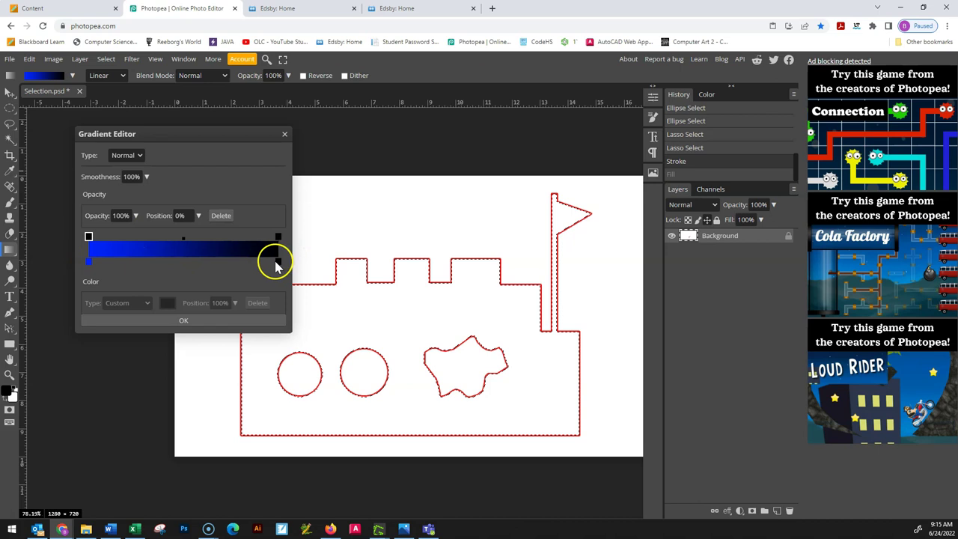
click(175, 264)
click(175, 262)
click(245, 261)
click(192, 261)
drag(175, 261, 138, 262)
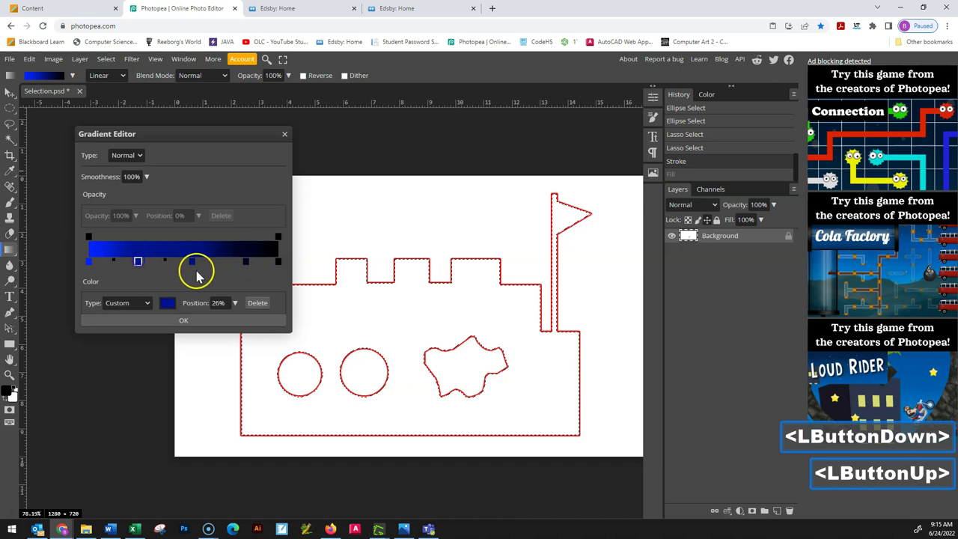
Recolour the gradient stop at 26% to a muted greyish blue.
click(133, 261)
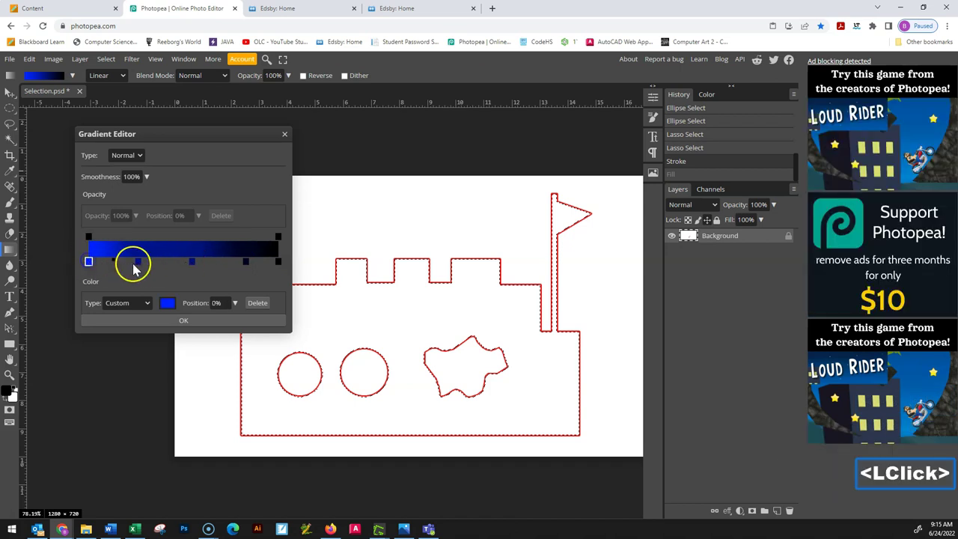
click(137, 262)
click(167, 302)
drag(105, 203, 118, 190)
click(237, 271)
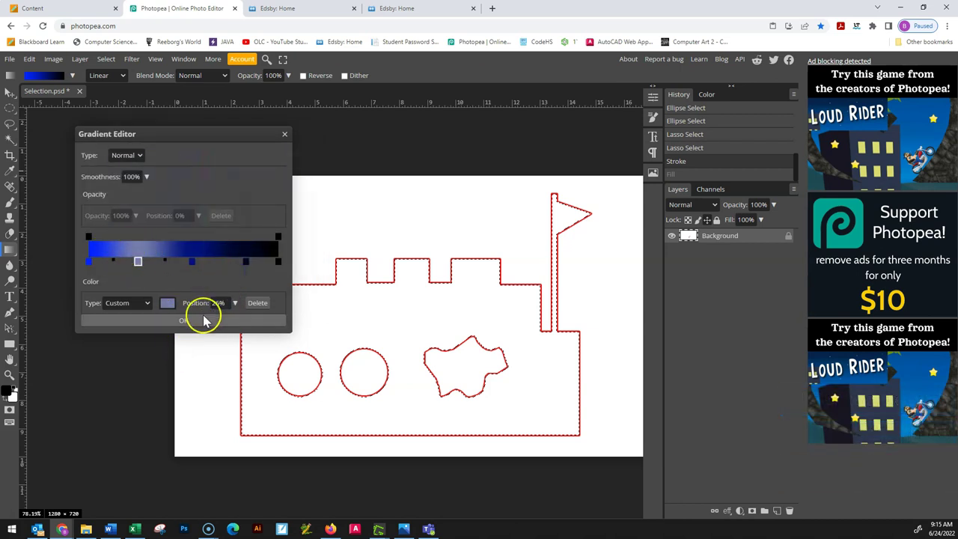
Remove the three intermediate colour stops from the blue-to-black gradient.
drag(139, 263, 135, 288)
drag(191, 262, 193, 286)
drag(244, 264, 246, 282)
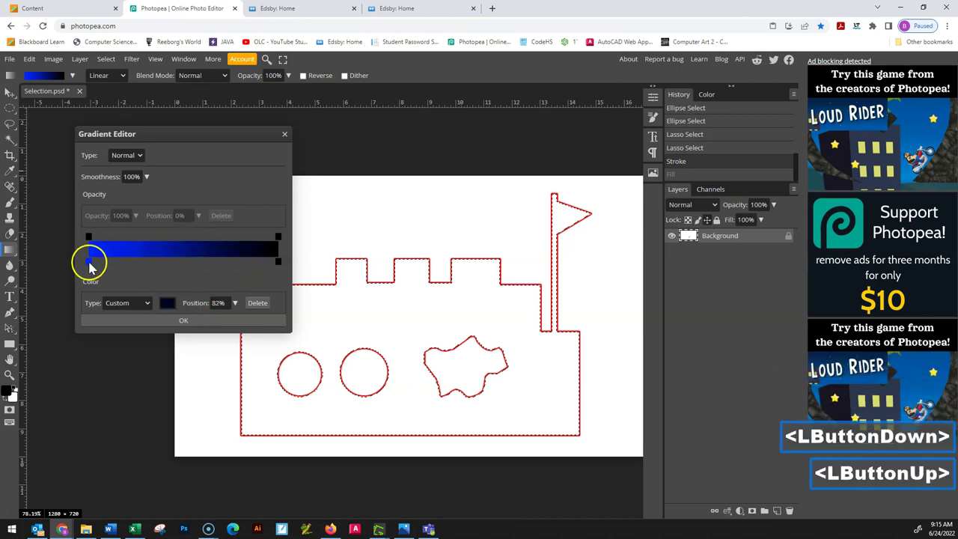
Check the gradient's two end colour stops, keeping the one at 100% black (000000).
click(88, 261)
click(277, 263)
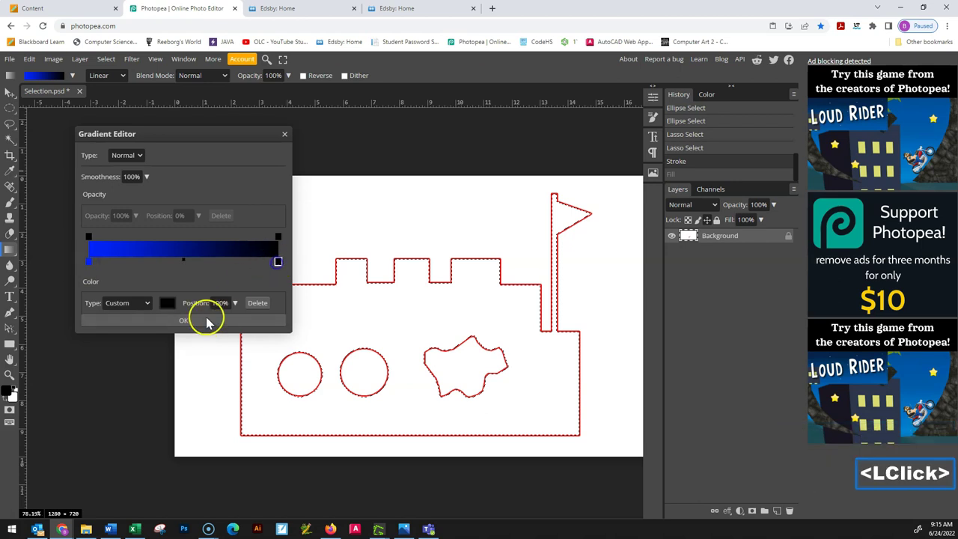
click(167, 303)
drag(160, 250, 246, 315)
click(254, 279)
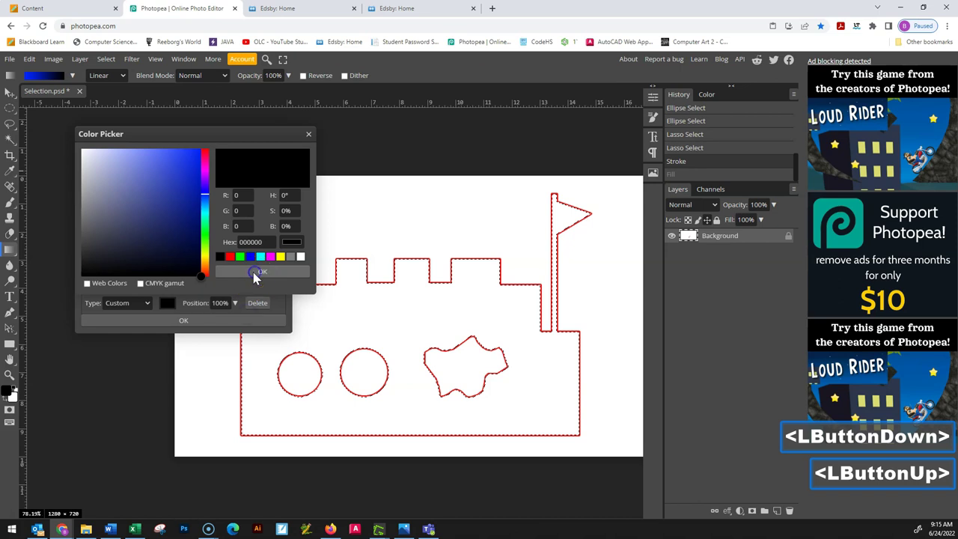
Shift the midpoint between the gradient's blue and black stops to 39% and accept the gradient.
click(189, 256)
click(166, 264)
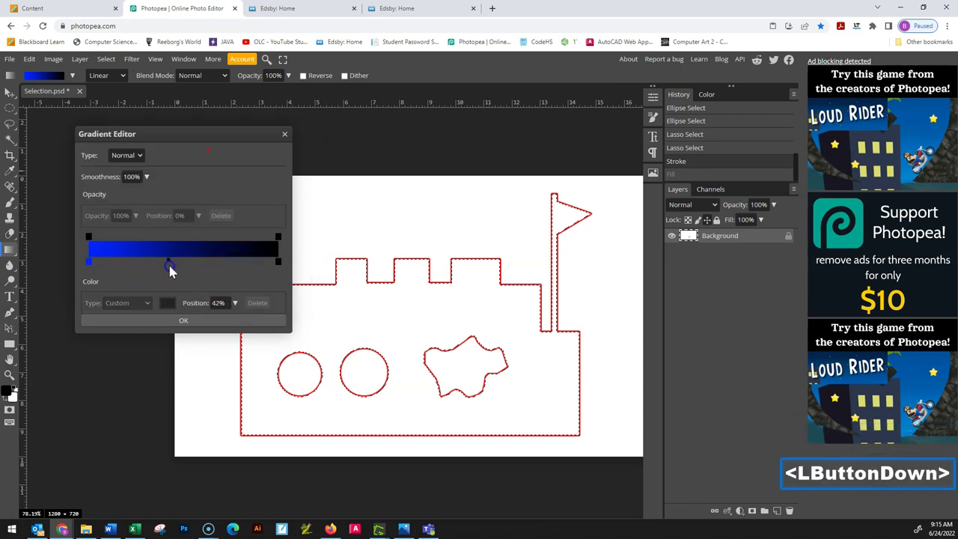
drag(125, 272, 189, 270)
click(163, 268)
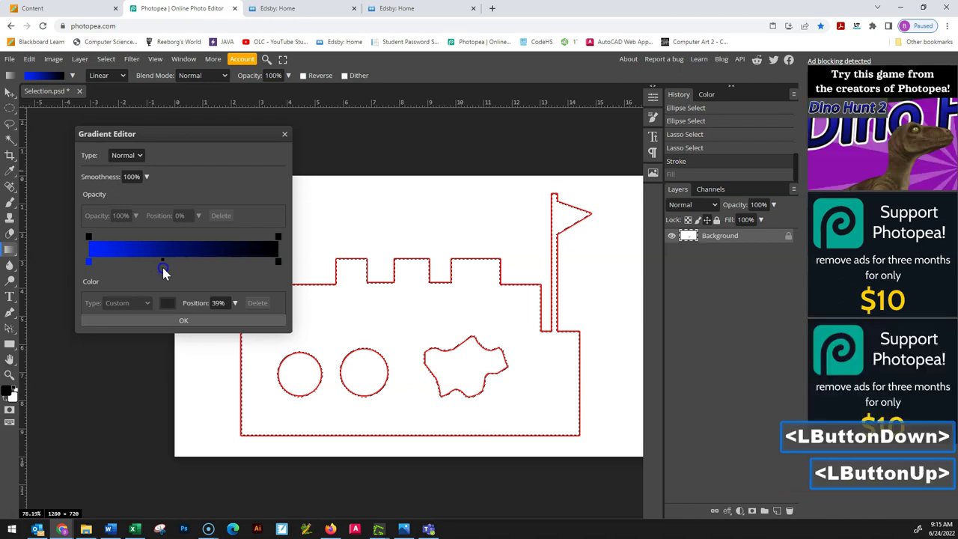
click(199, 321)
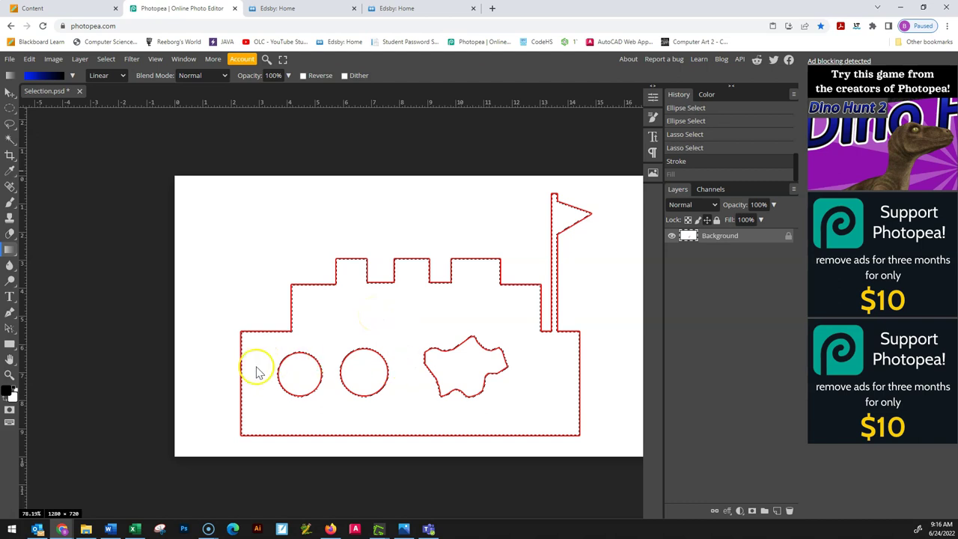
Fill the castle selection with the linear blue-to-black gradient running horizontally from its left edge to its right edge, and deselect it.
drag(244, 376, 535, 375)
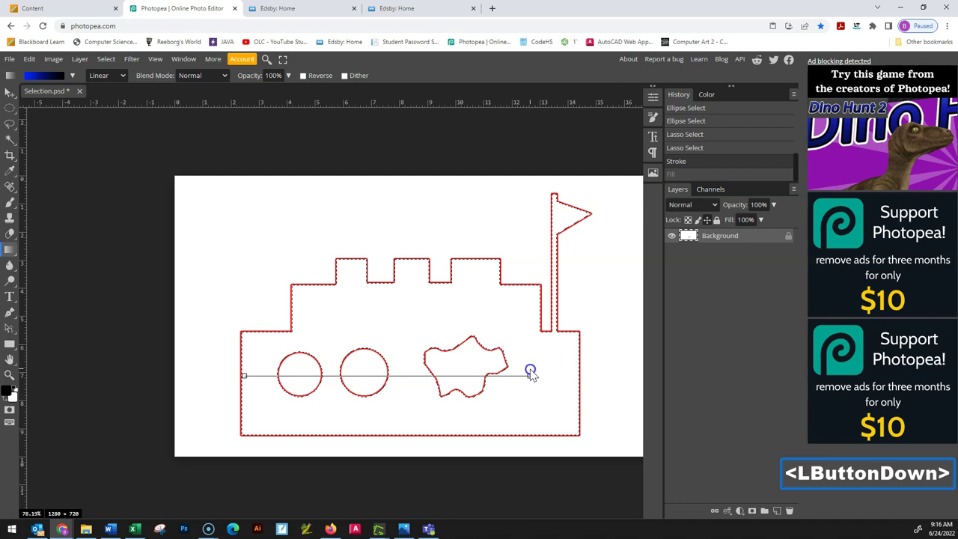
drag(513, 331, 491, 374)
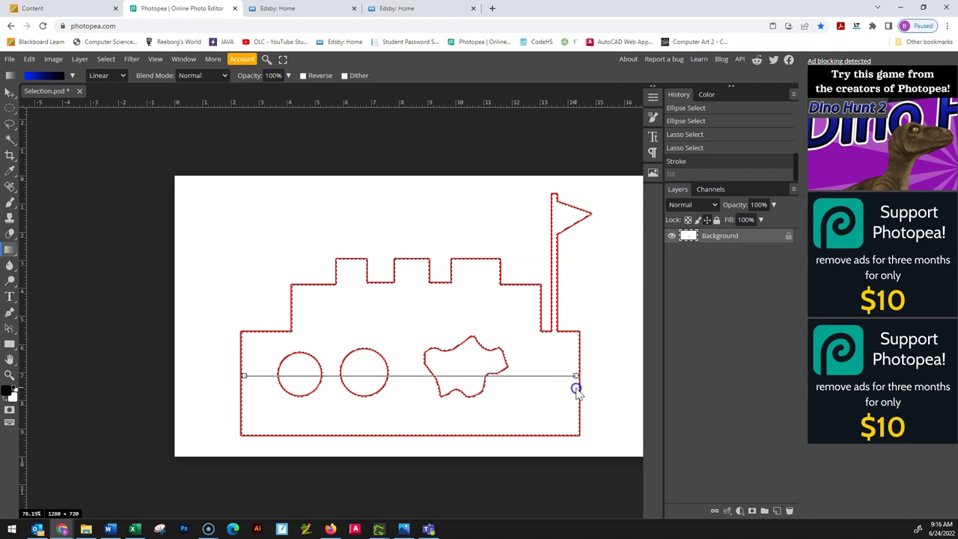
drag(575, 389, 577, 391)
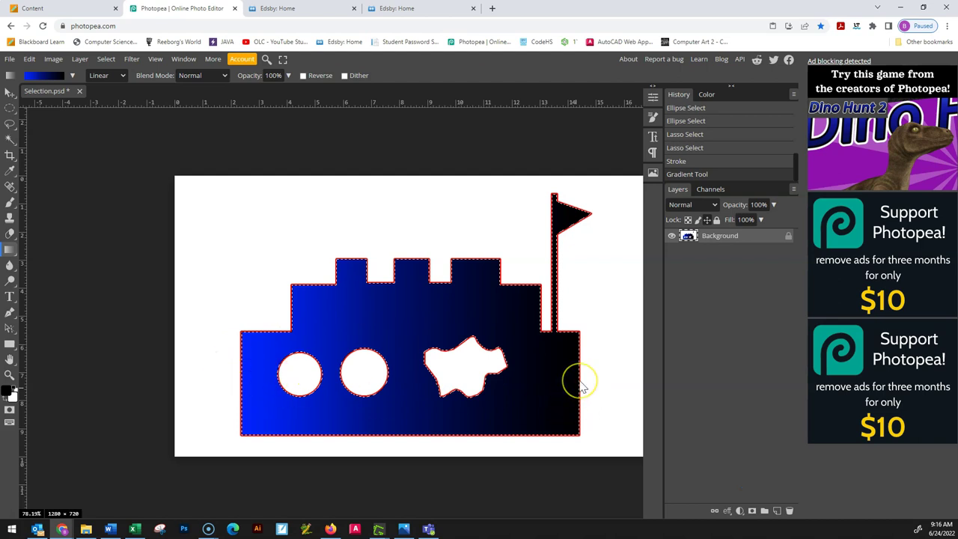
scroll(498, 285, down, 2)
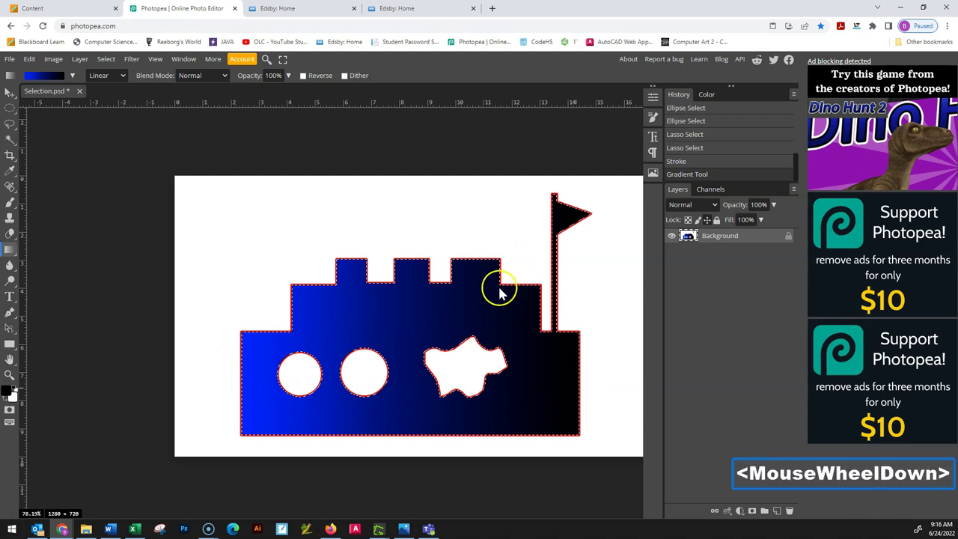
scroll(496, 279, up, 2)
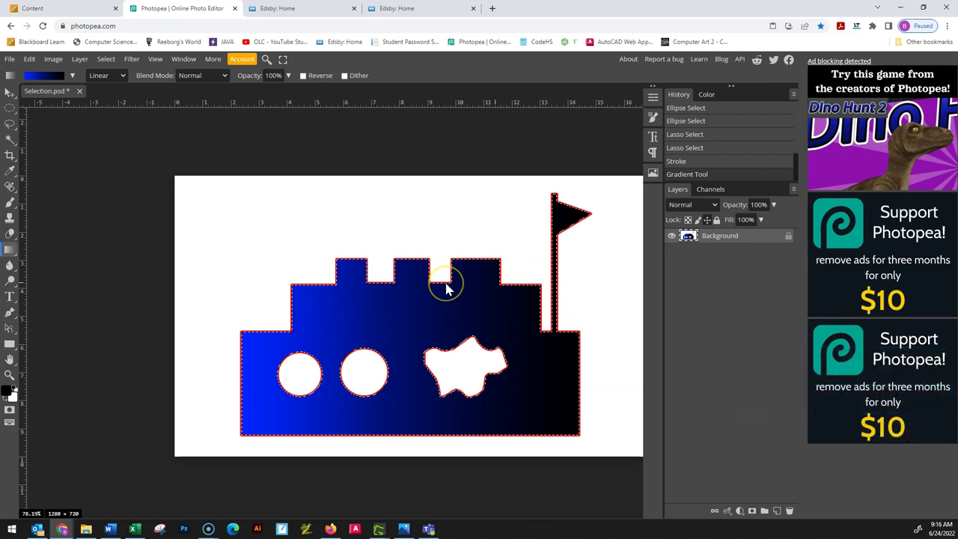
click(417, 229)
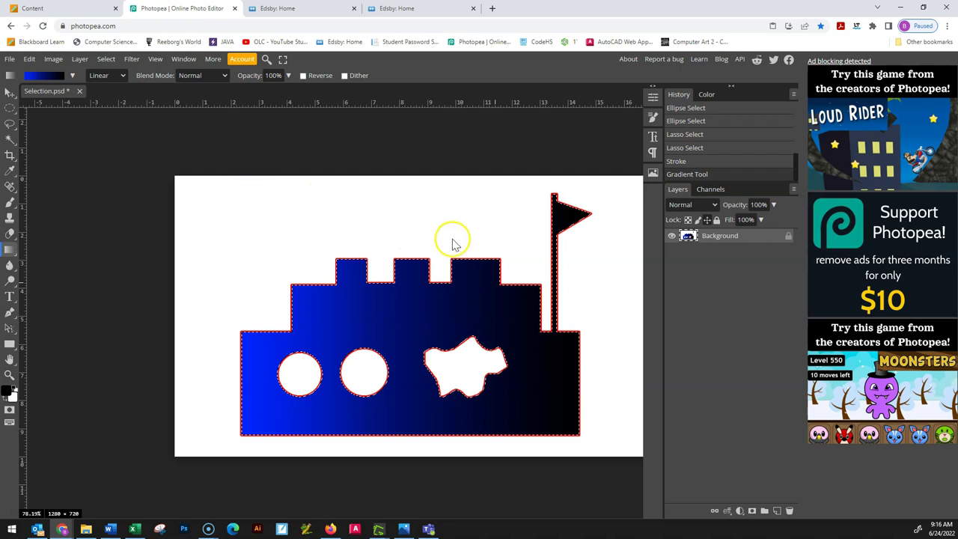
key(ctrl+d)
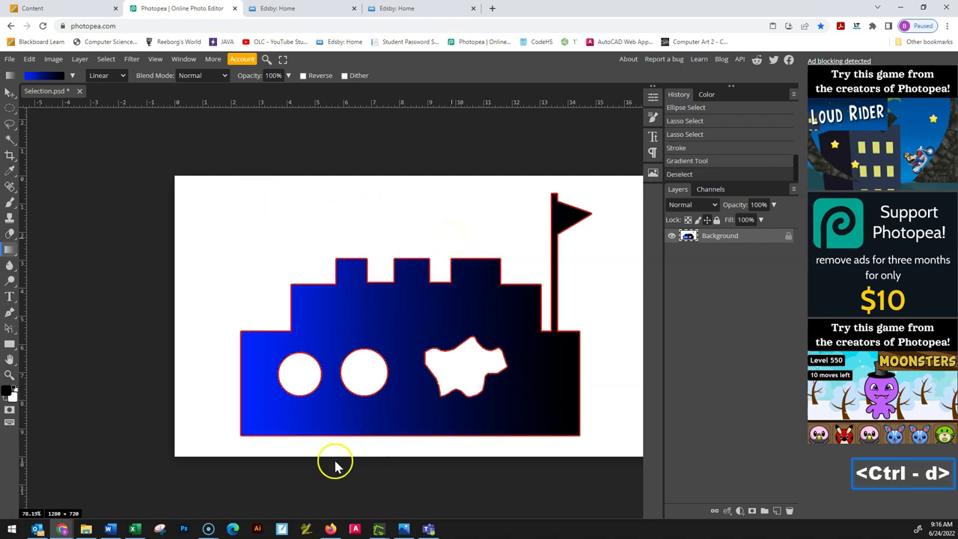
click(9, 202)
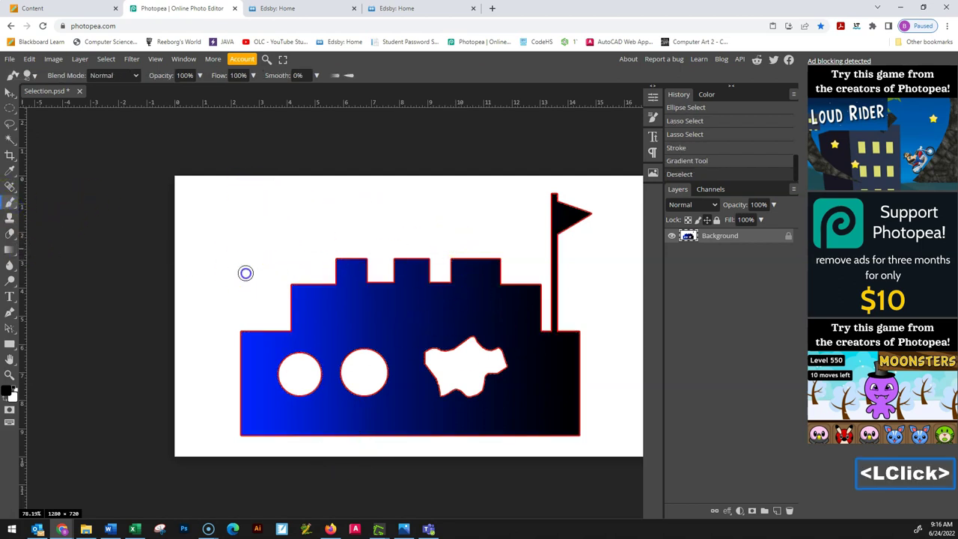
drag(244, 273, 324, 215)
key(ctrl+z)
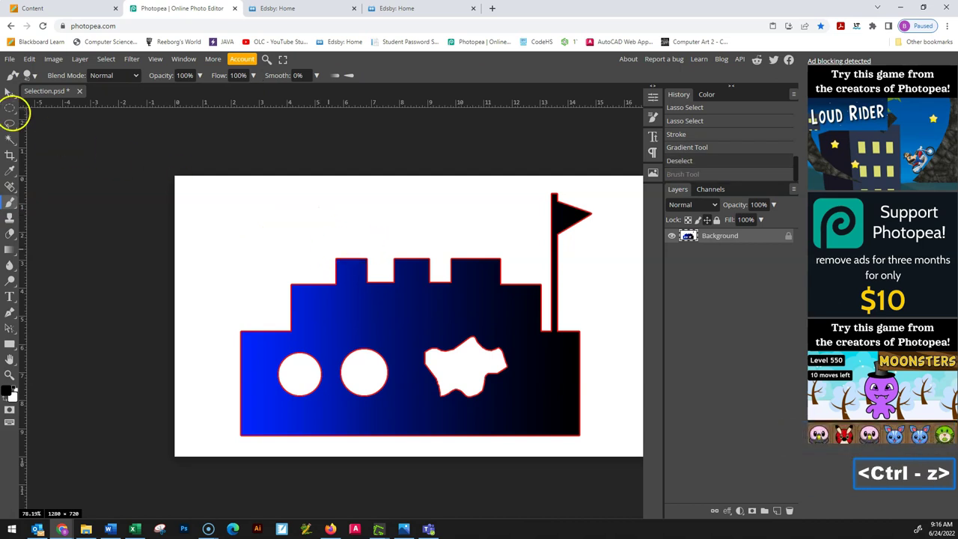
Draw a freehand cloud-shaped Lasso selection in the white area above the castle's left side.
click(11, 126)
mouse_move(228, 208)
mouse_down()
mouse_move(232, 199)
mouse_move(273, 200)
mouse_move(305, 228)
mouse_up()
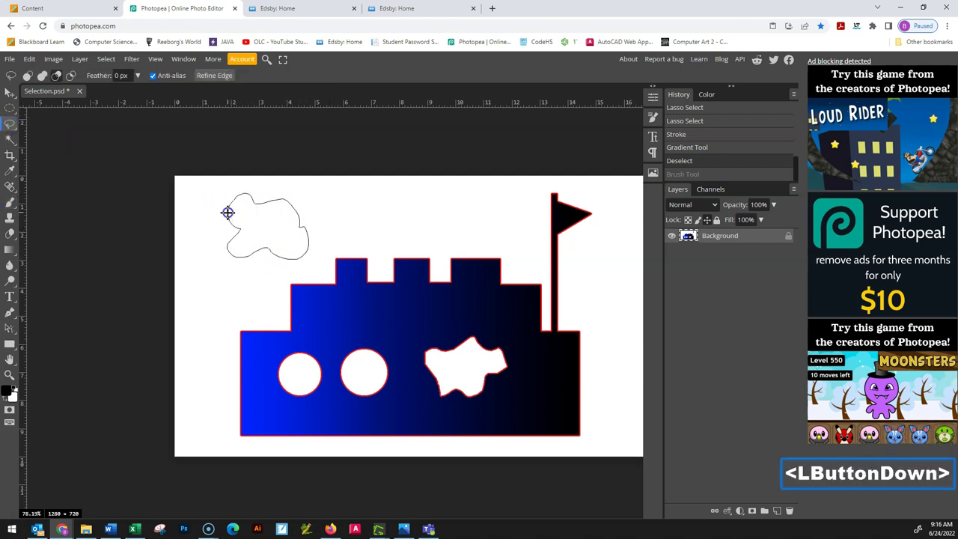
drag(228, 213, 228, 213)
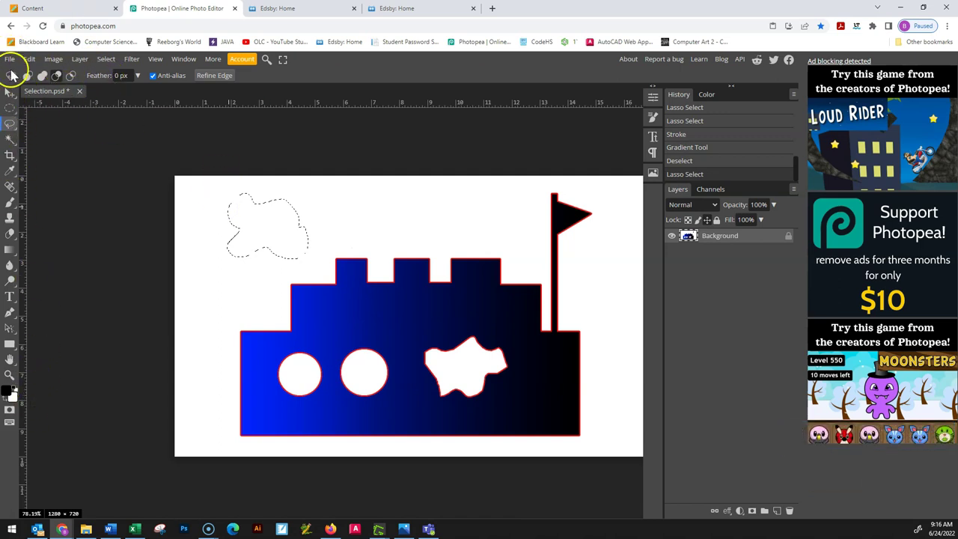
Set the foreground to a dark bluish grey and brush over most of the cloud-shaped selection.
click(10, 204)
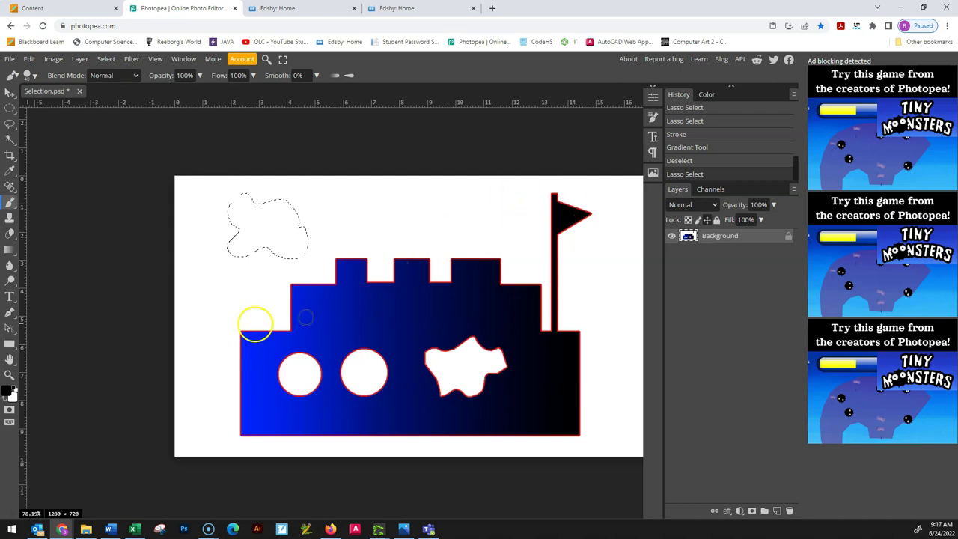
click(9, 389)
drag(143, 235, 90, 223)
click(264, 271)
mouse_move(243, 213)
mouse_down()
mouse_move(307, 187)
mouse_move(261, 212)
mouse_move(273, 225)
mouse_move(301, 220)
mouse_move(284, 214)
mouse_move(239, 248)
mouse_up()
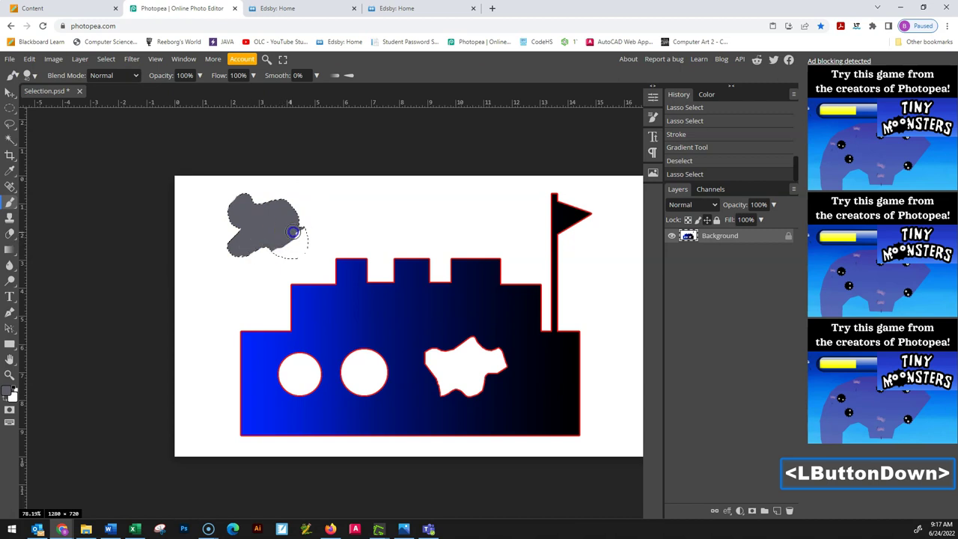
drag(302, 228, 302, 228)
Resize the brush, paint the remaining lower-right part of the cloud selection grey, and deselect it.
key(bracketright)
key(bracketright)
key(bracketright)
key(bracketright)
key(bracketright)
key(bracketright)
key(bracketright)
key(bracketright)
key(bracketright)
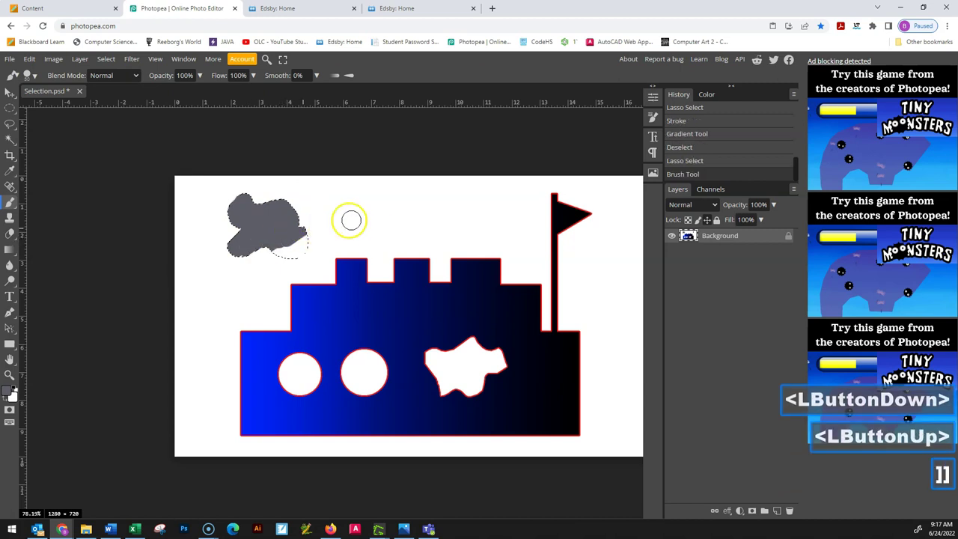
key(bracketleft)
key(bracketleft)
key(bracketleft)
key(bracketleft)
key(bracketleft)
key(bracketleft)
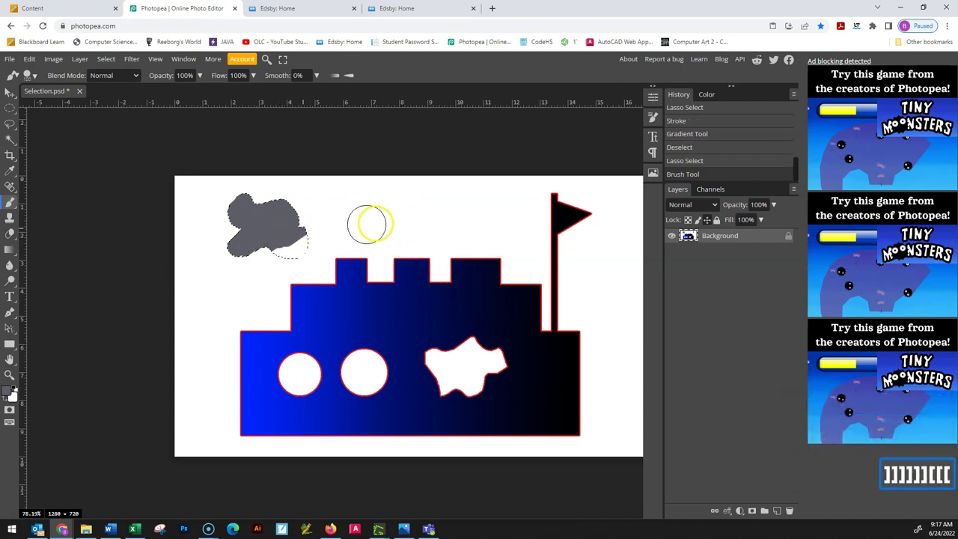
mouse_move(303, 243)
mouse_down()
mouse_move(279, 257)
mouse_move(286, 244)
mouse_move(267, 219)
mouse_up()
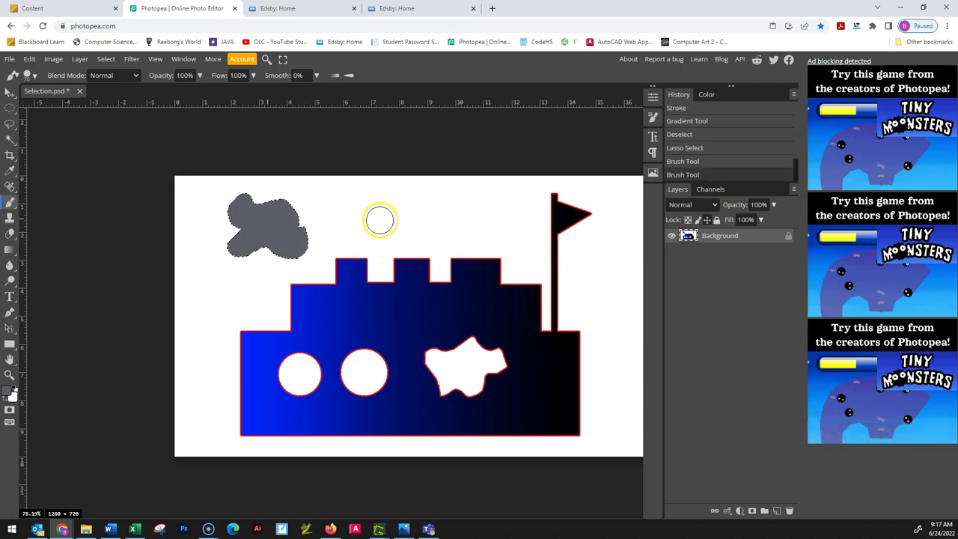
key(ctrl+d)
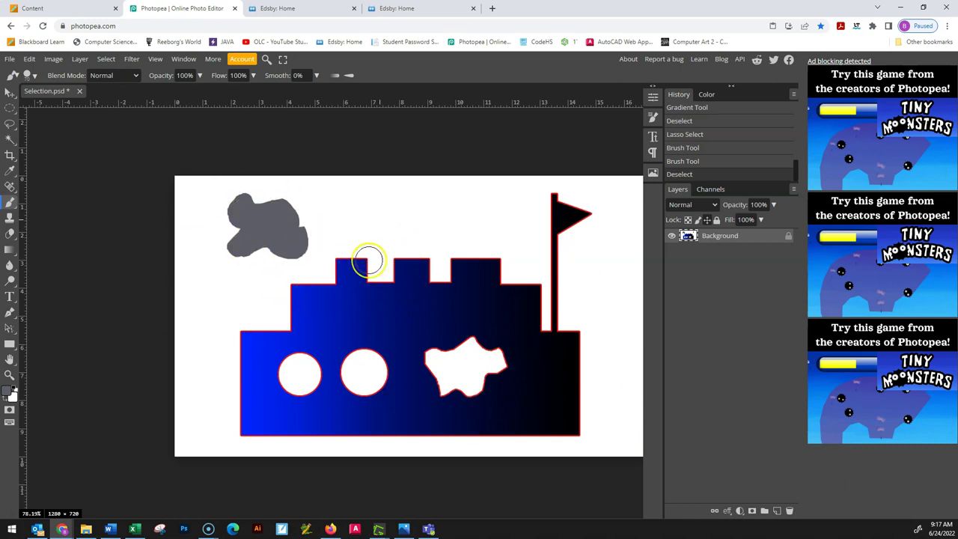
scroll(634, 329, down, 10)
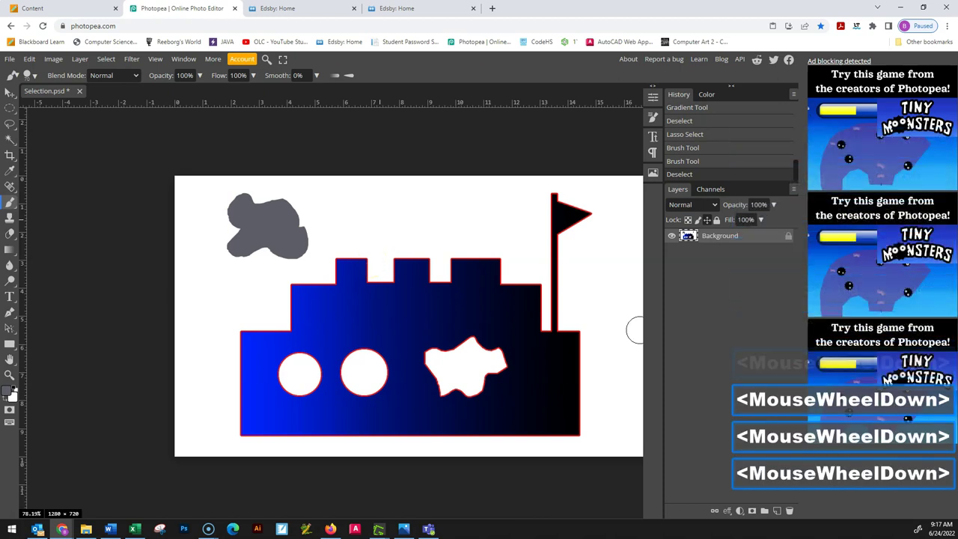
scroll(634, 330, up, 10)
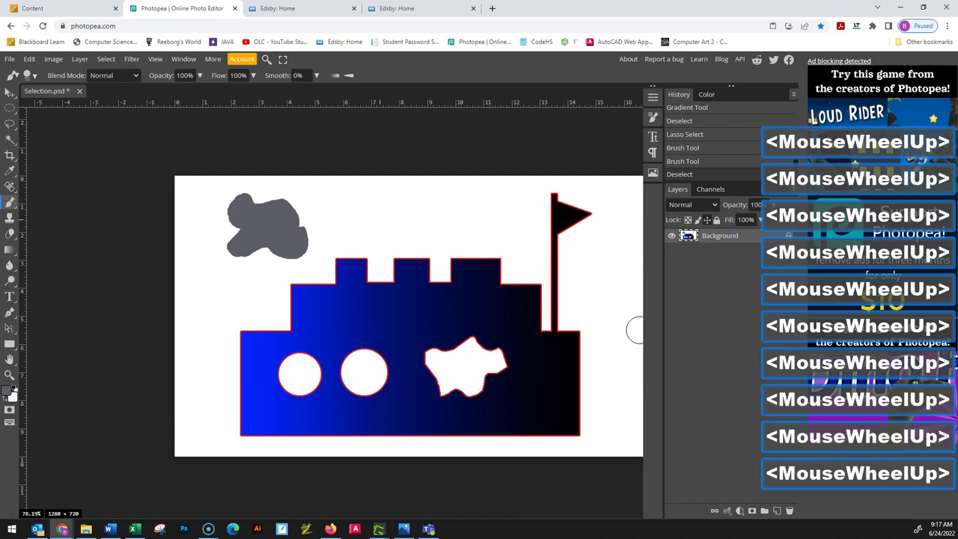
scroll(634, 330, down, 2)
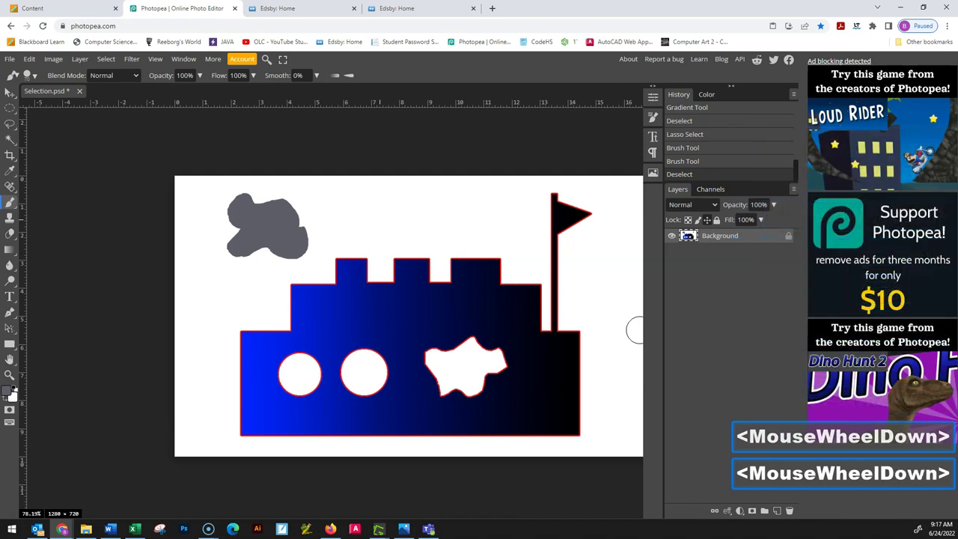
click(634, 330)
scroll(635, 330, down, 4)
scroll(634, 330, up, 1)
scroll(635, 330, down, 1)
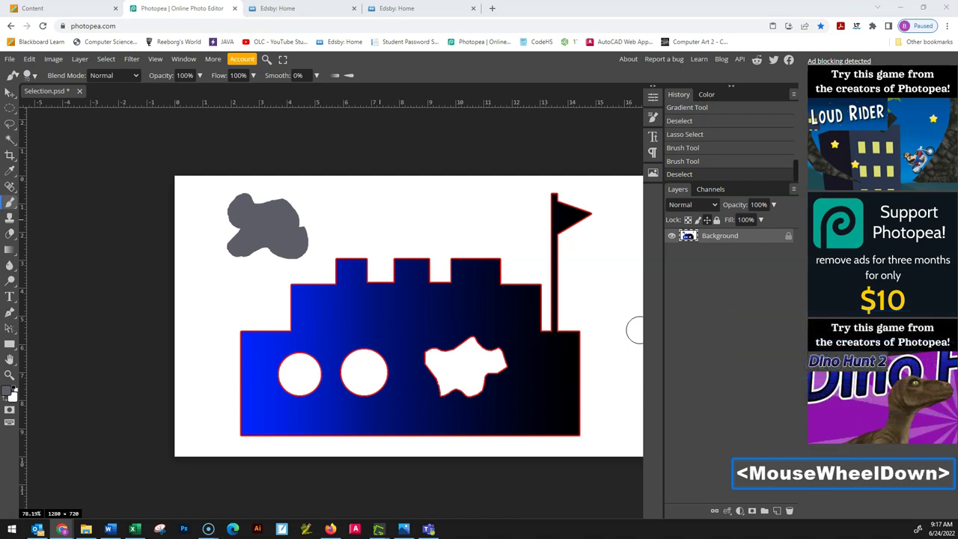
click(635, 330)
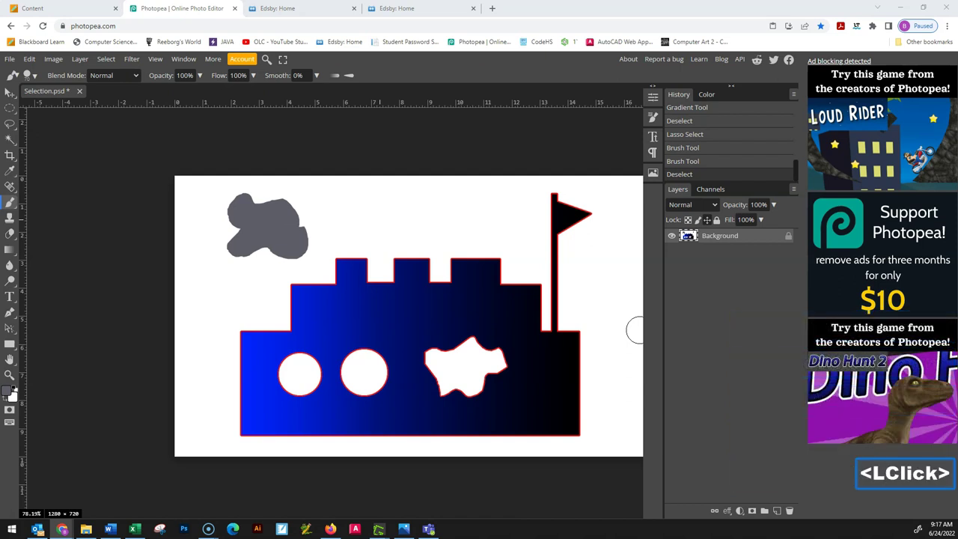
click(635, 330)
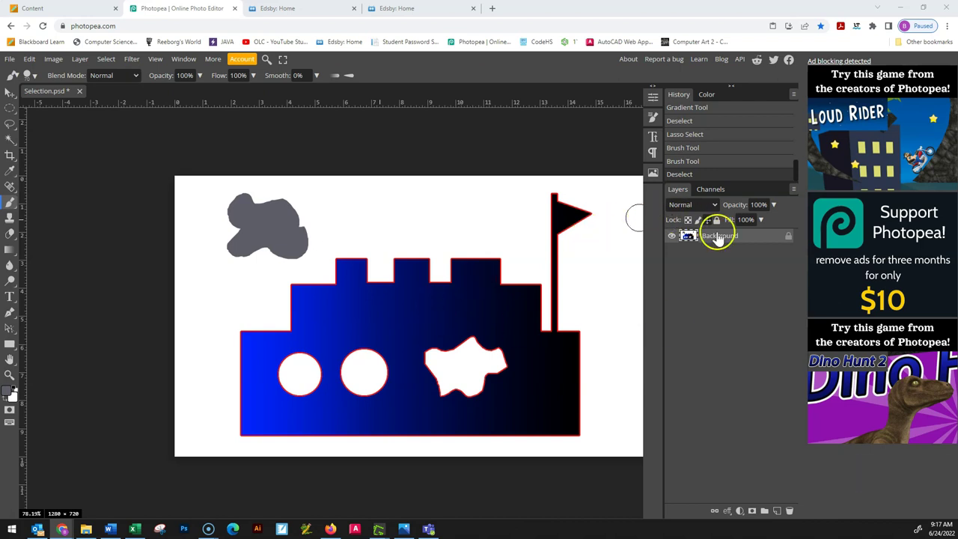
Open the image Tomato.jpg from the PhotoshopPractice2022 folder.
click(9, 59)
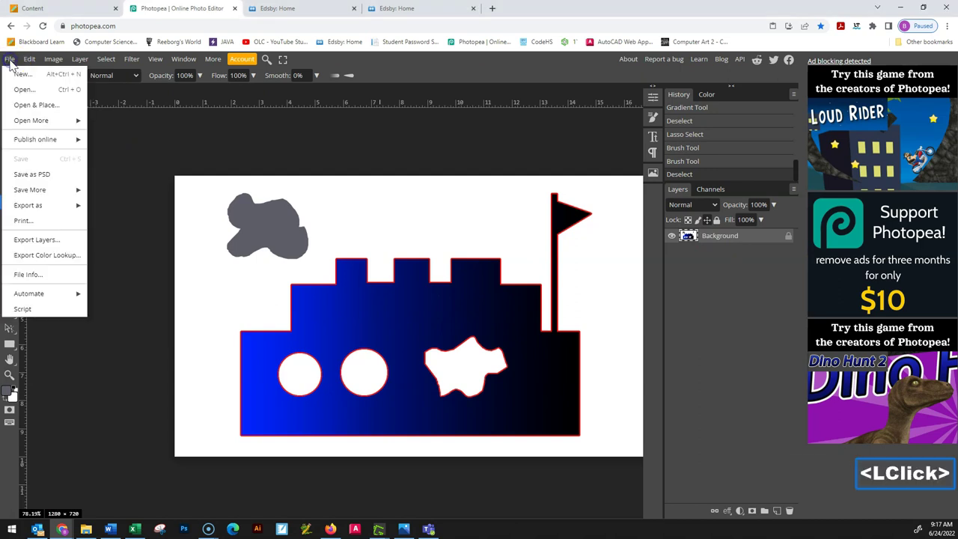
click(21, 87)
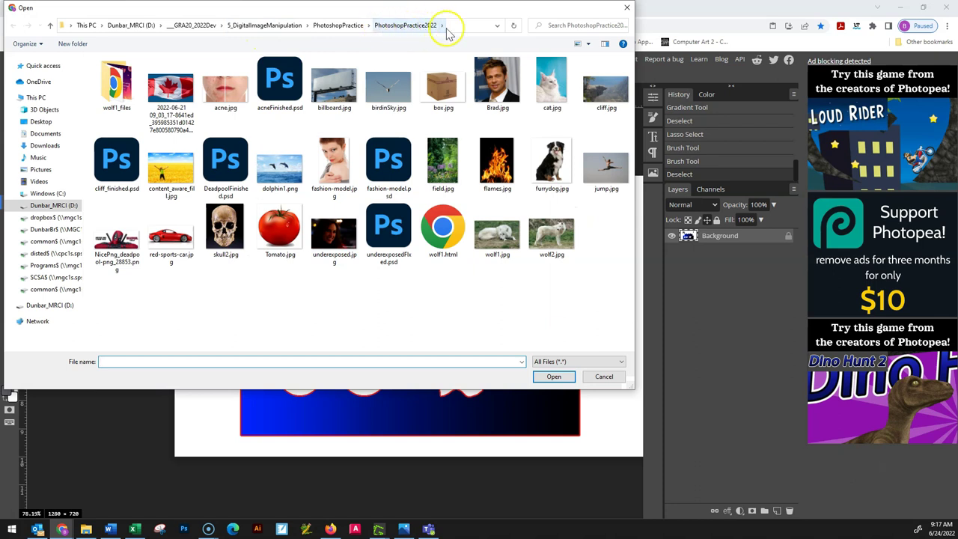
click(291, 228)
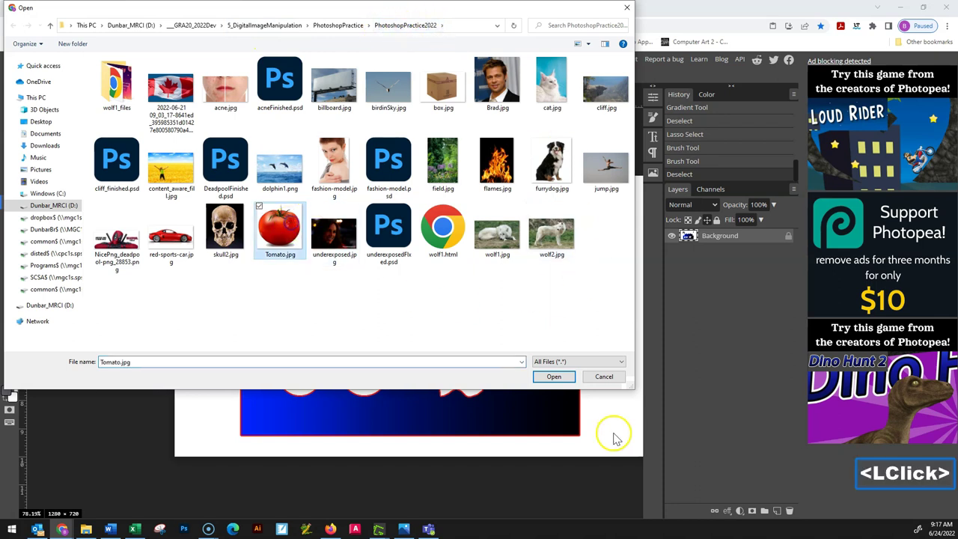
click(562, 377)
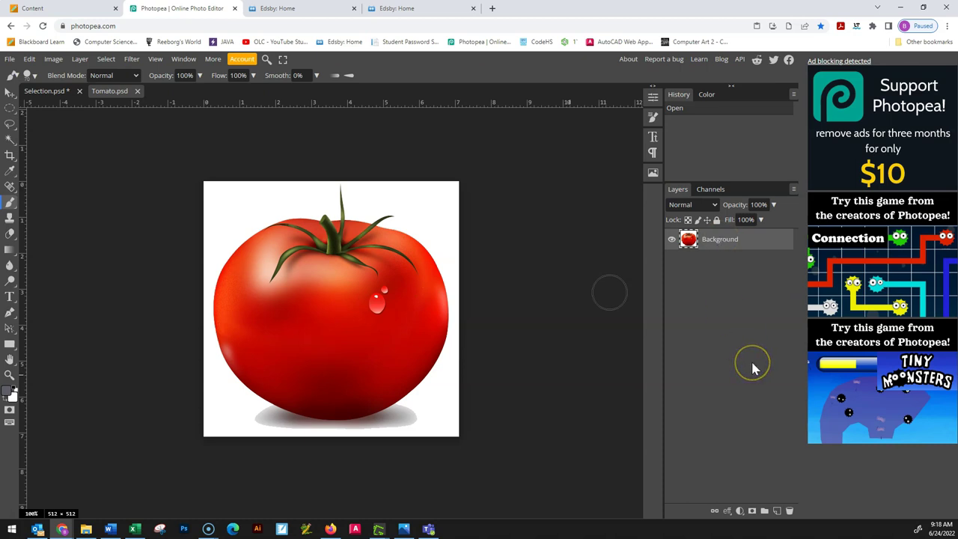
Duplicate the tomato image's Background layer, and lock and hide the original.
key(ctrl+j)
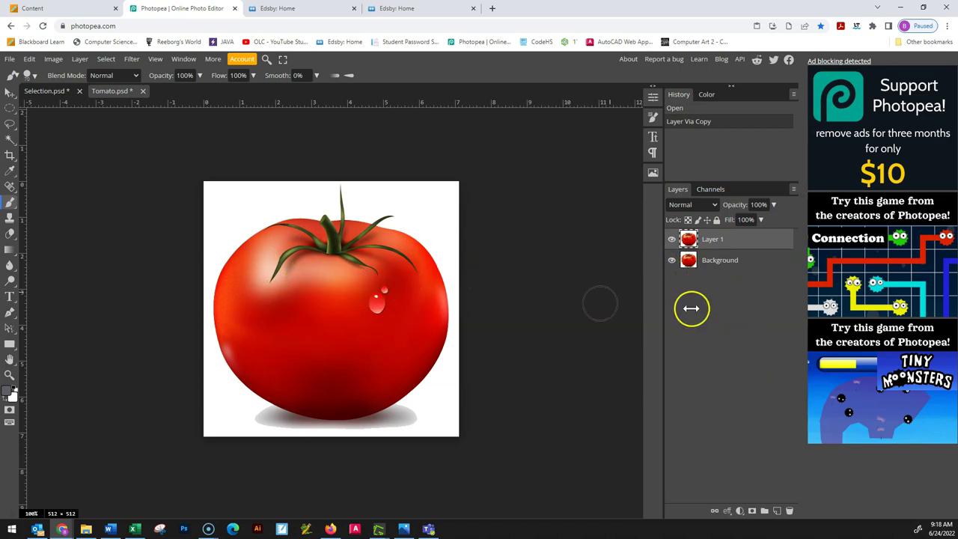
click(770, 261)
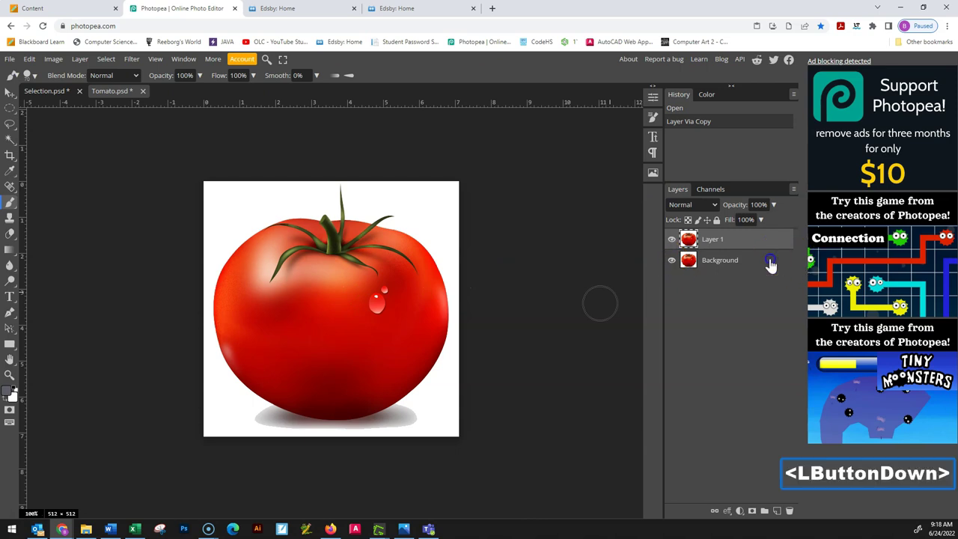
click(716, 219)
click(671, 259)
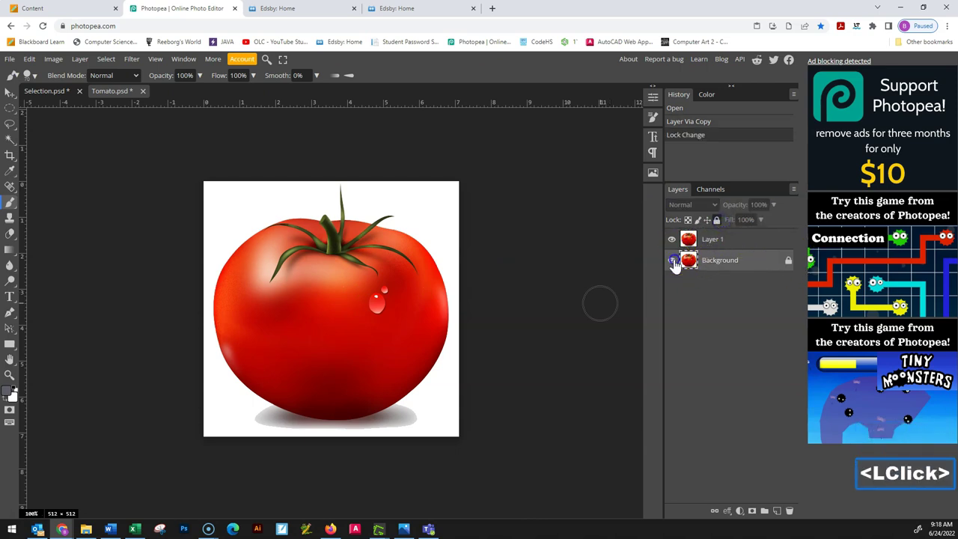
Rename the duplicated layer as Tomato.
click(720, 239)
double_click(720, 239)
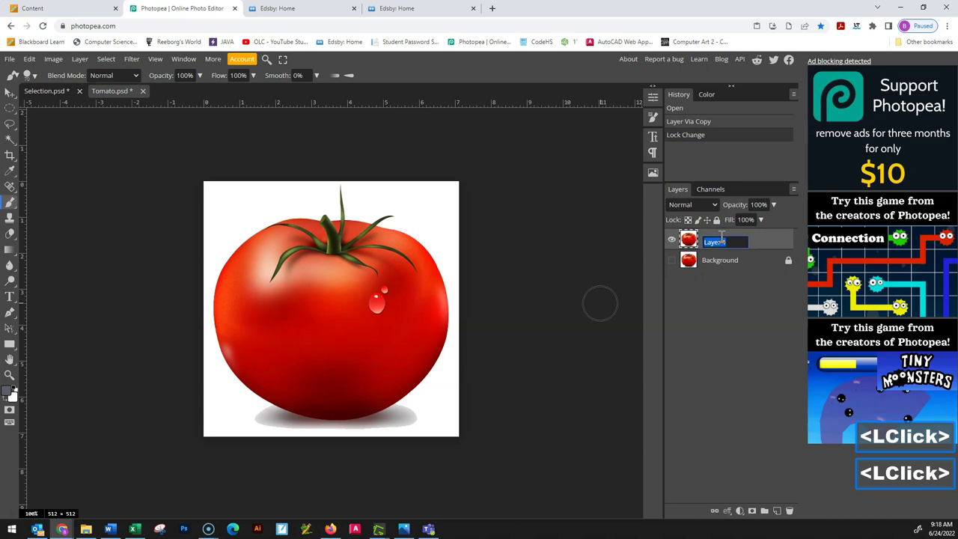
text(Tomator)
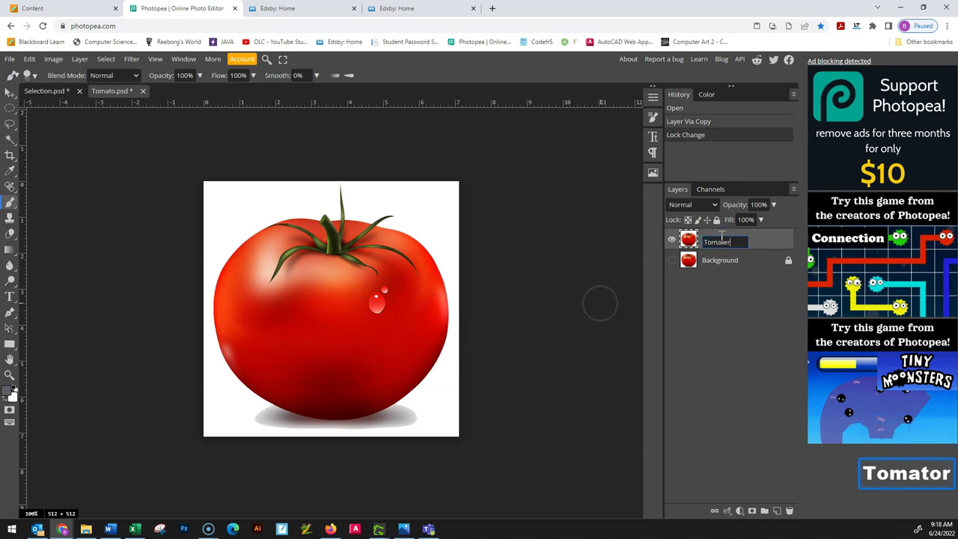
key(BackSpace)
click(718, 269)
click(722, 251)
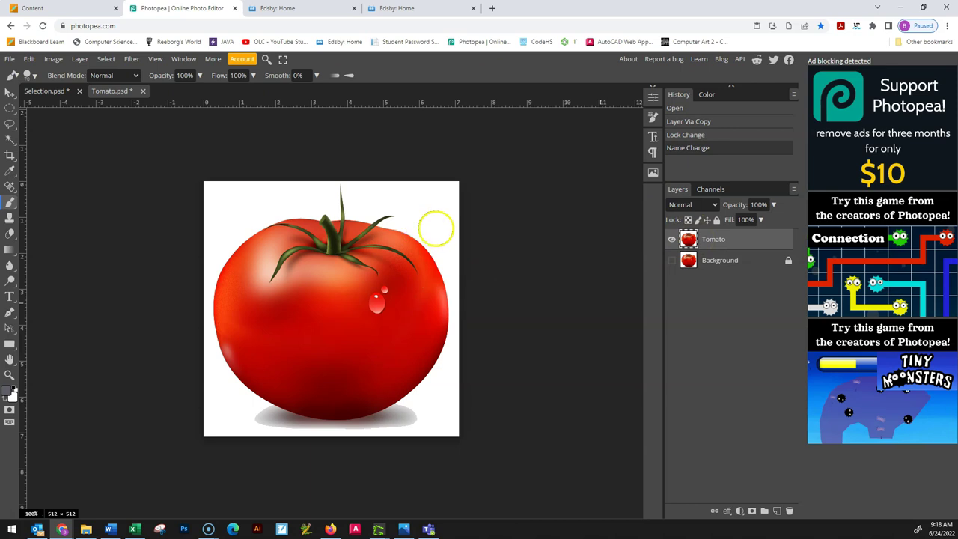
Activate the Eraser and enlarge its brush for the Tomato layer.
click(10, 233)
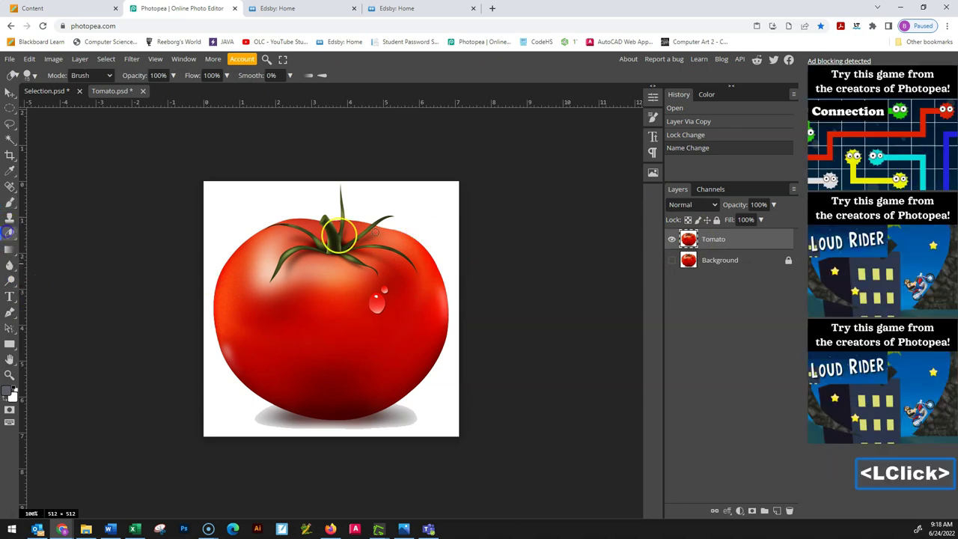
key(bracketright)
key(bracketright)
key(bracketright)
key(bracketright)
key(bracketright)
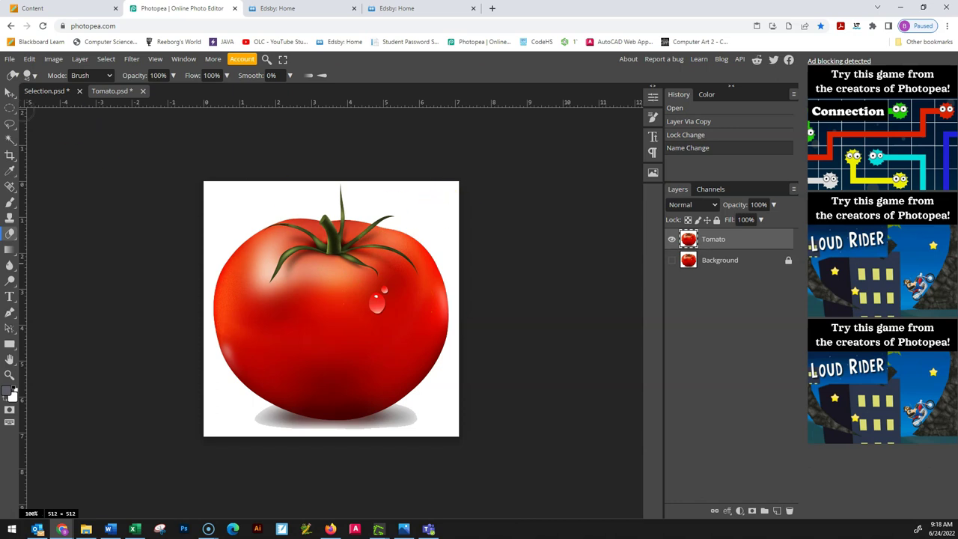
Copy the Tomato layer into Selection.psd, scale it to 35.16%, and position it over the middle of the castle.
click(11, 90)
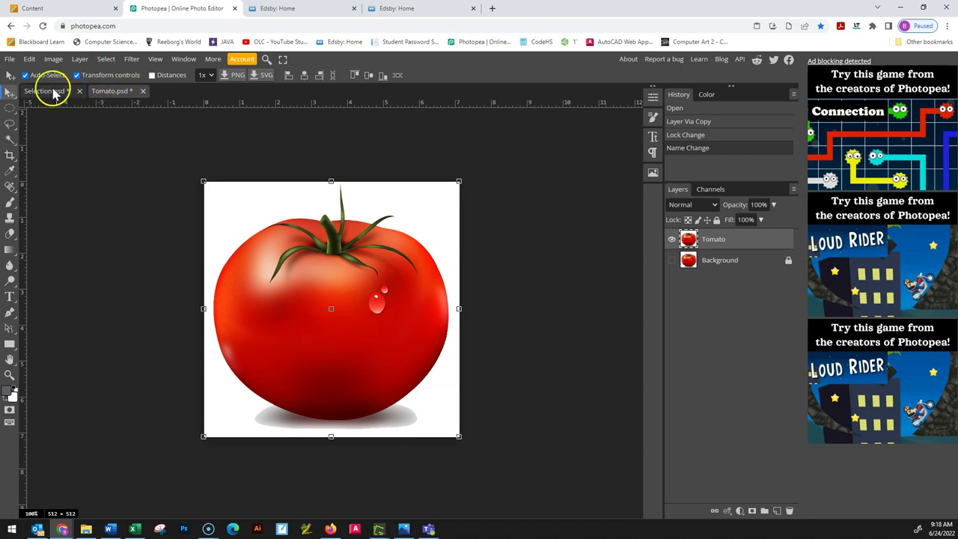
drag(299, 284, 412, 313)
drag(529, 423, 401, 305)
drag(372, 271, 514, 345)
click(442, 312)
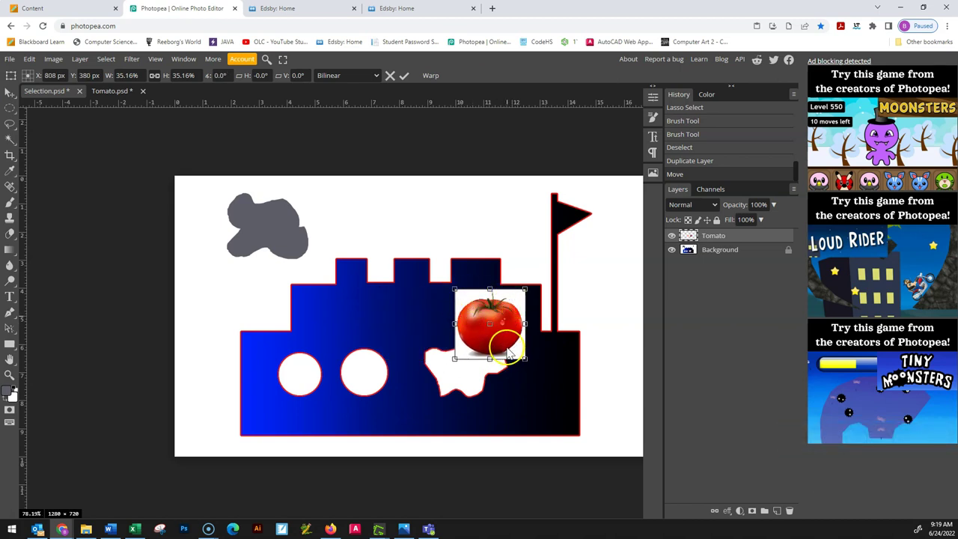
drag(504, 338, 416, 313)
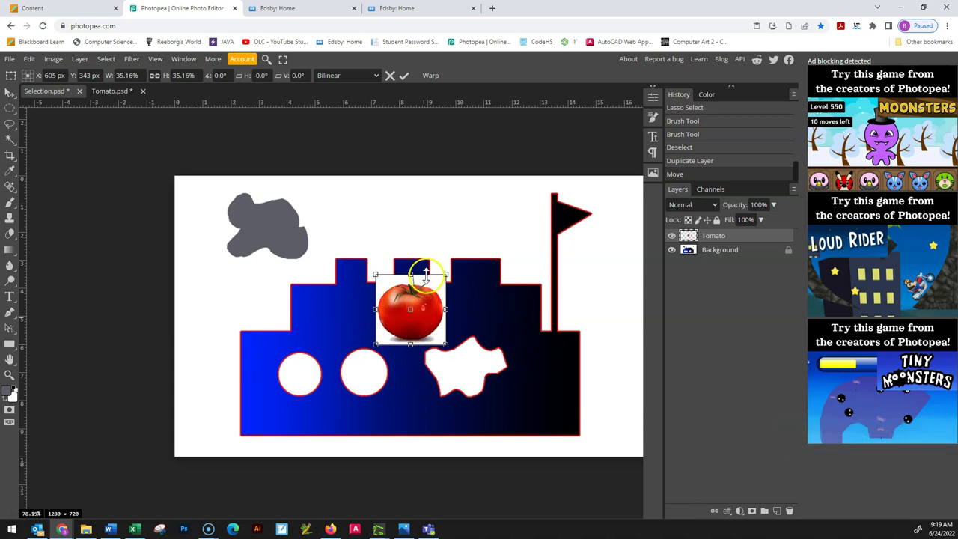
Delete the tomato copy from Selection.psd and return to Tomato.psd with no layer selected.
key(Delete)
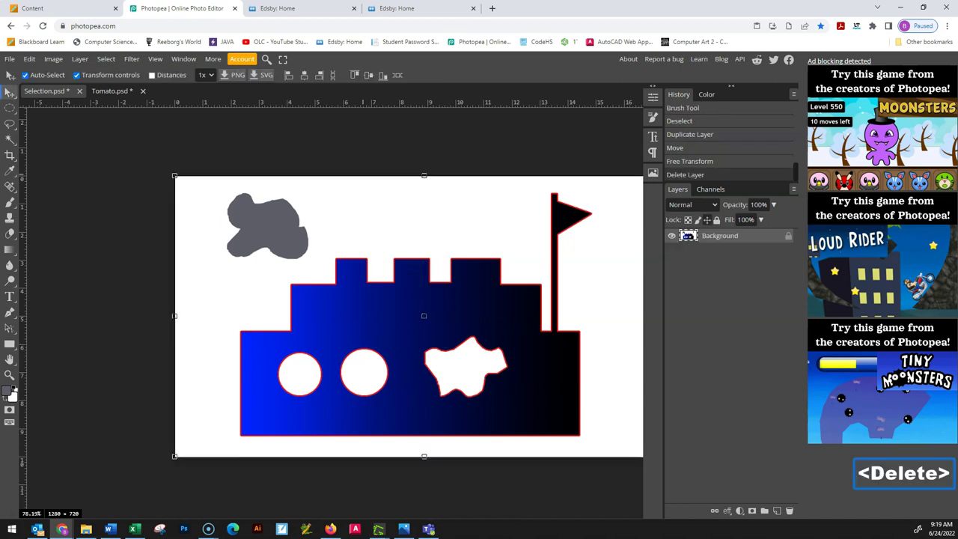
click(113, 90)
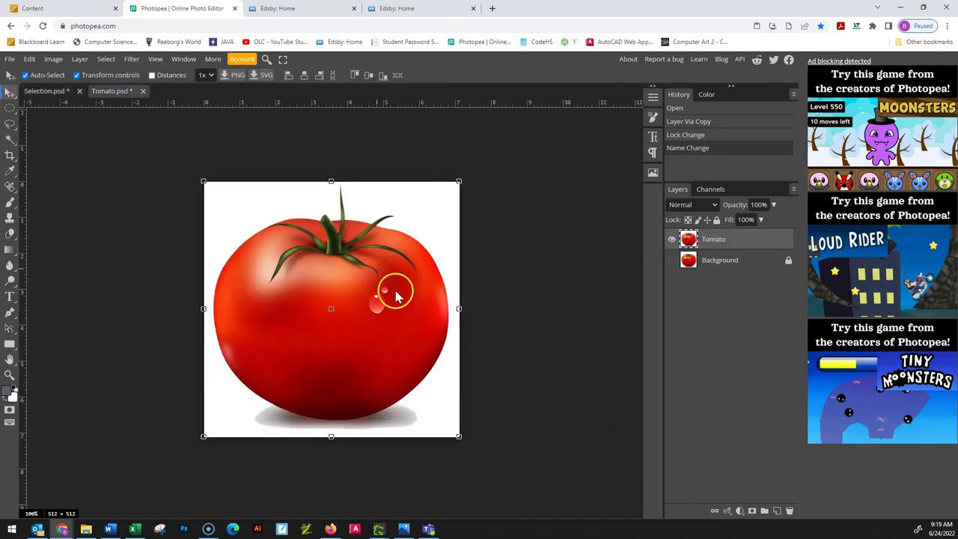
click(415, 218)
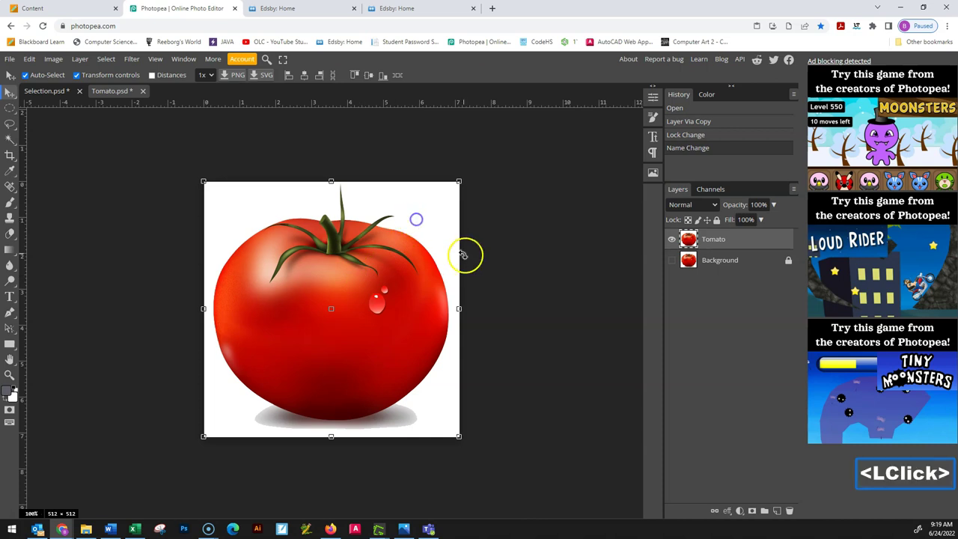
click(509, 251)
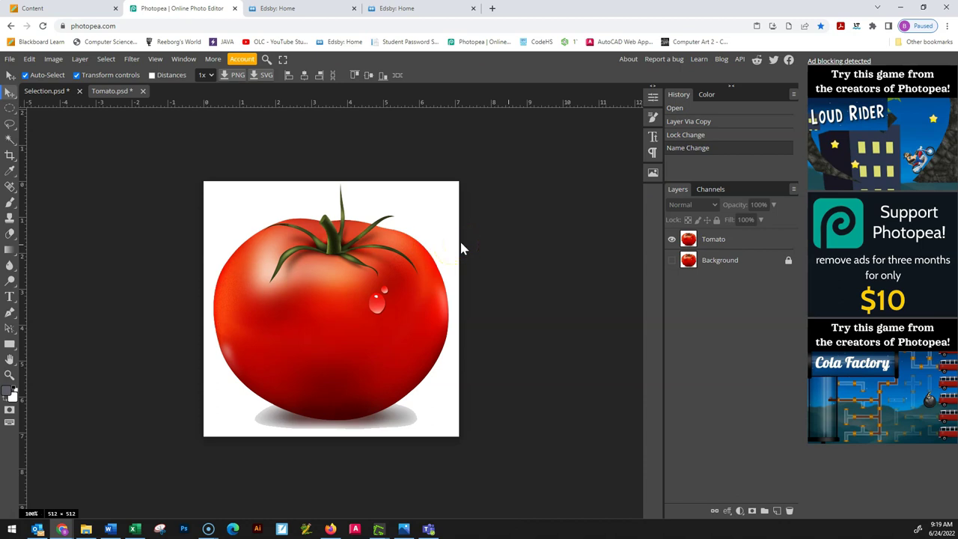
Select the Tomato layer and erase the white background in the image's upper-right corner.
click(10, 232)
click(443, 190)
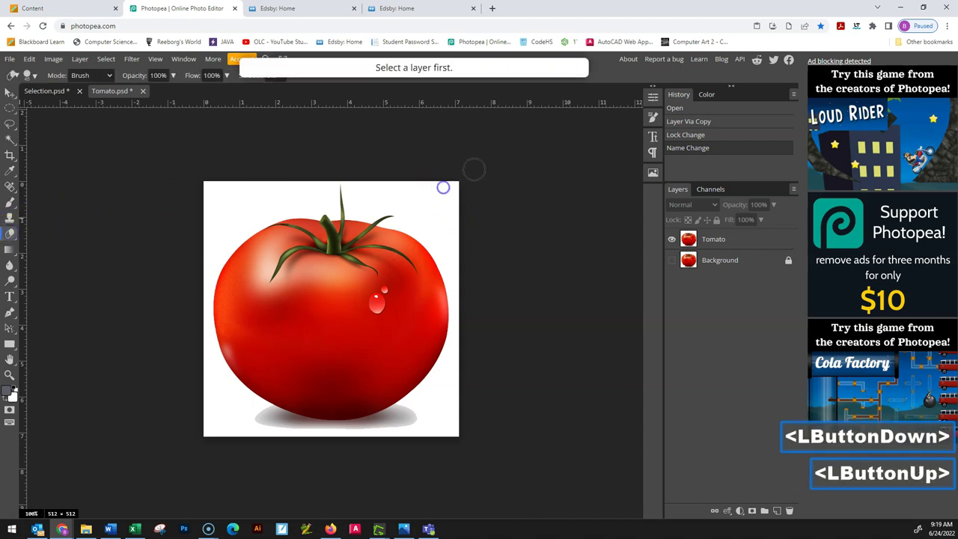
click(743, 241)
mouse_move(445, 169)
mouse_down()
mouse_move(449, 195)
mouse_move(435, 186)
mouse_move(461, 183)
mouse_move(438, 179)
mouse_move(457, 231)
mouse_move(465, 222)
mouse_move(487, 229)
mouse_up()
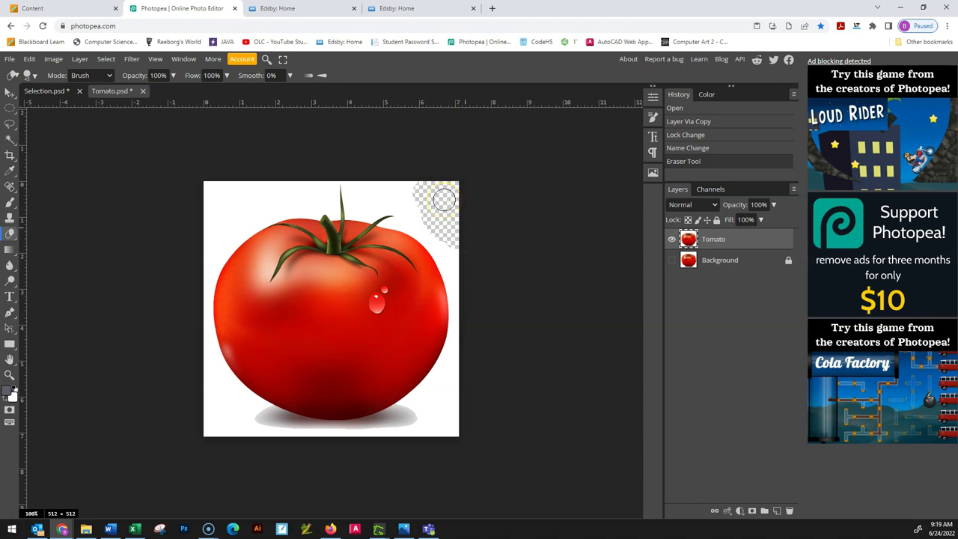
drag(437, 195, 445, 232)
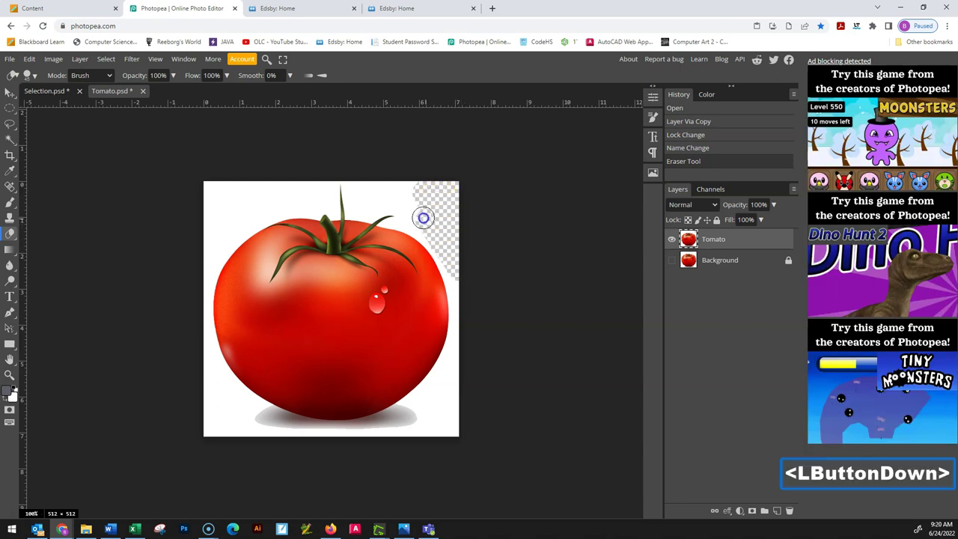
drag(405, 185, 406, 207)
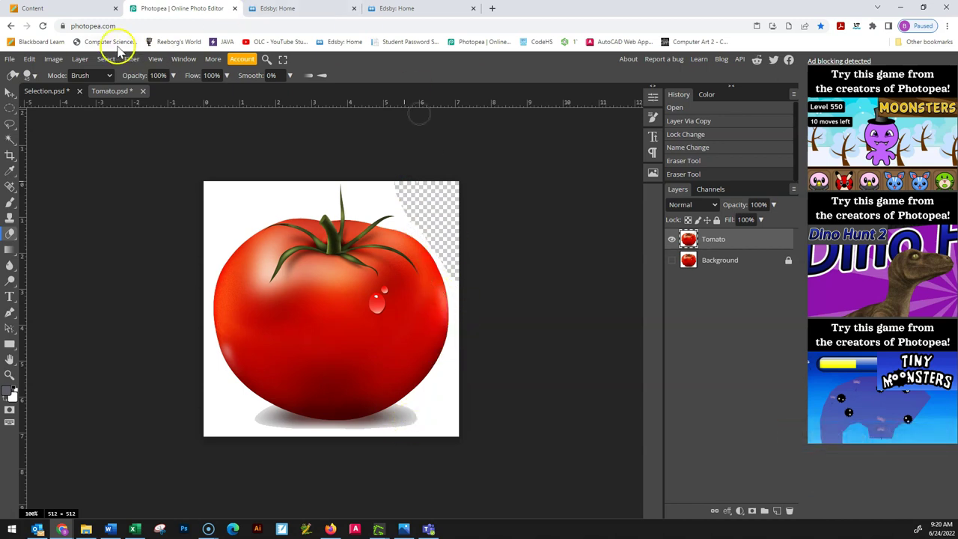
Try the partly erased tomato over the castle in Selection.psd and delete the copy before returning to Tomato.psd.
click(9, 92)
drag(310, 291, 472, 250)
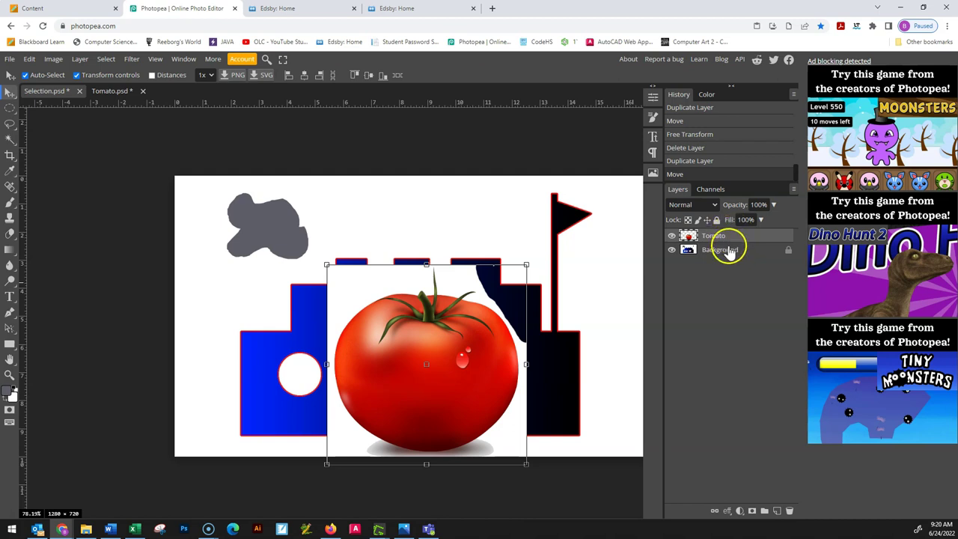
drag(479, 353, 487, 367)
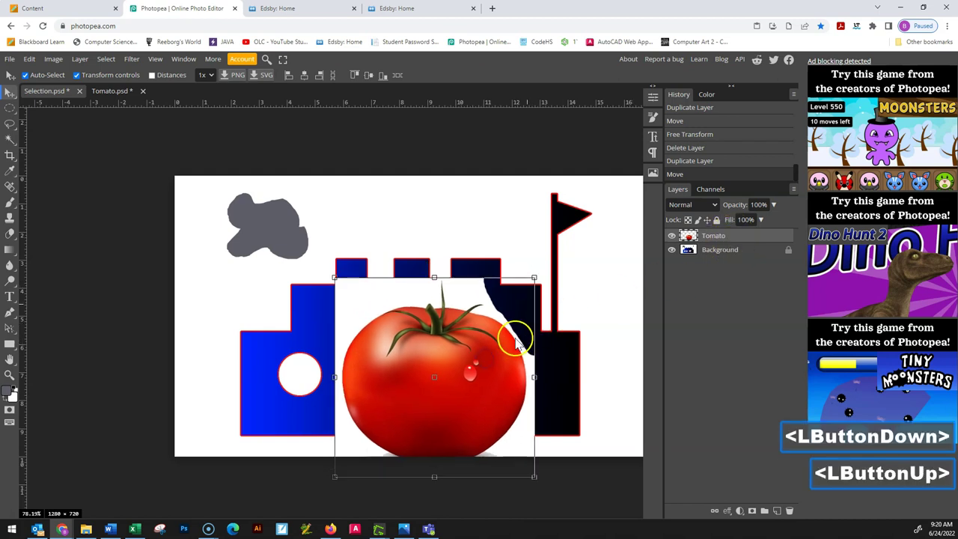
drag(496, 334, 453, 277)
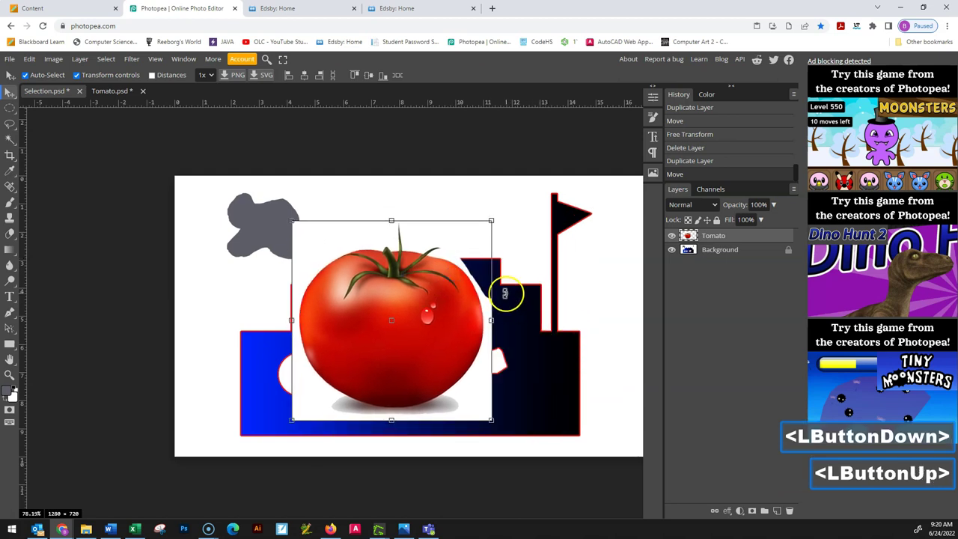
key(Delete)
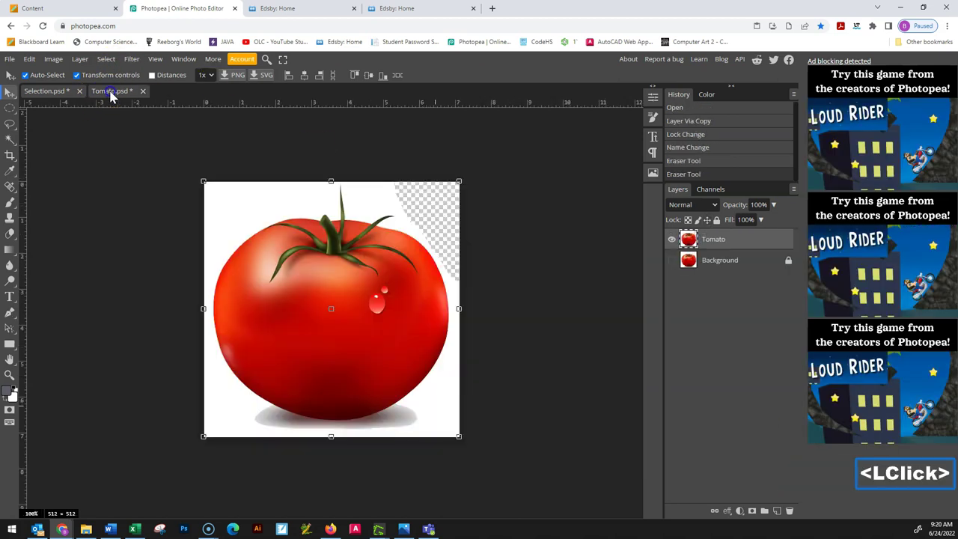
click(109, 90)
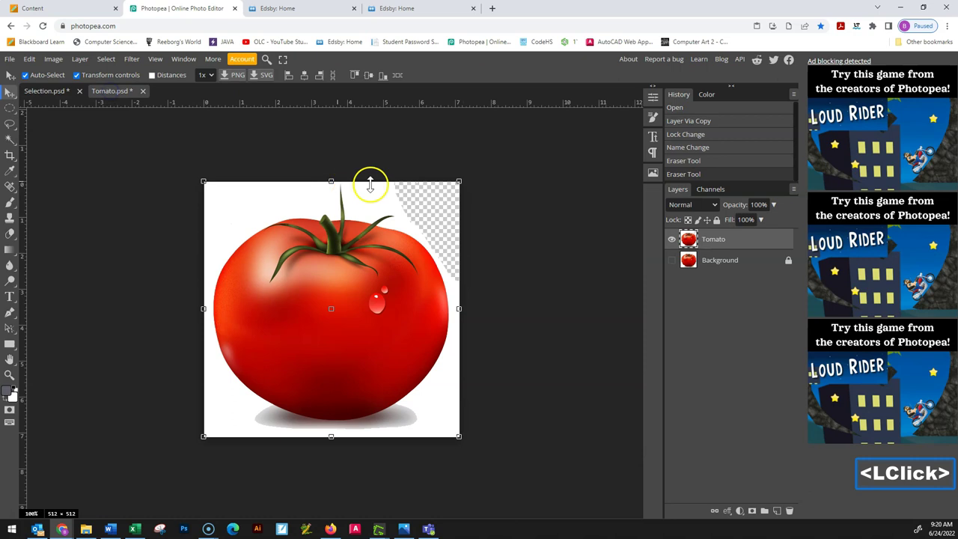
Undo the eraser strokes on the Tomato layer.
click(10, 233)
drag(402, 200, 377, 194)
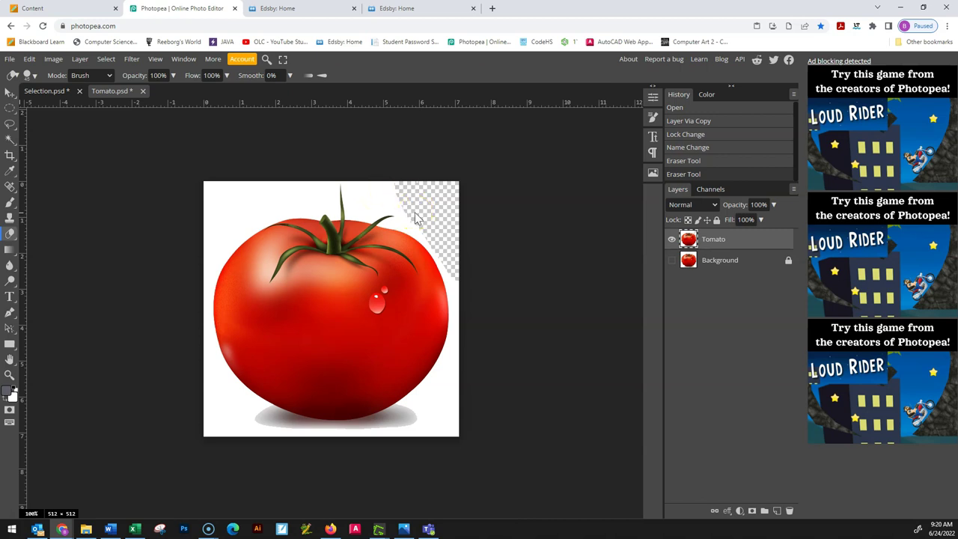
key(ctrl+z)
key(ctrl+z)
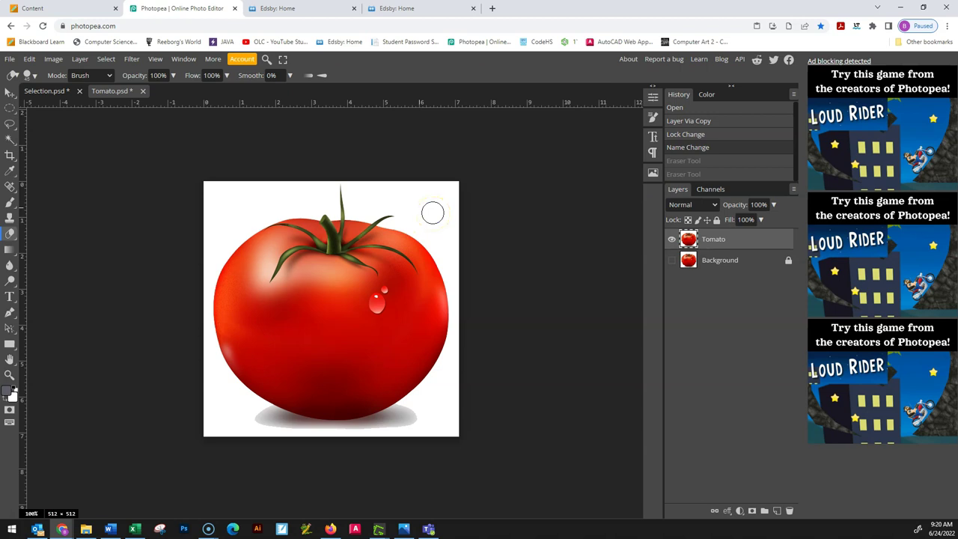
click(62, 168)
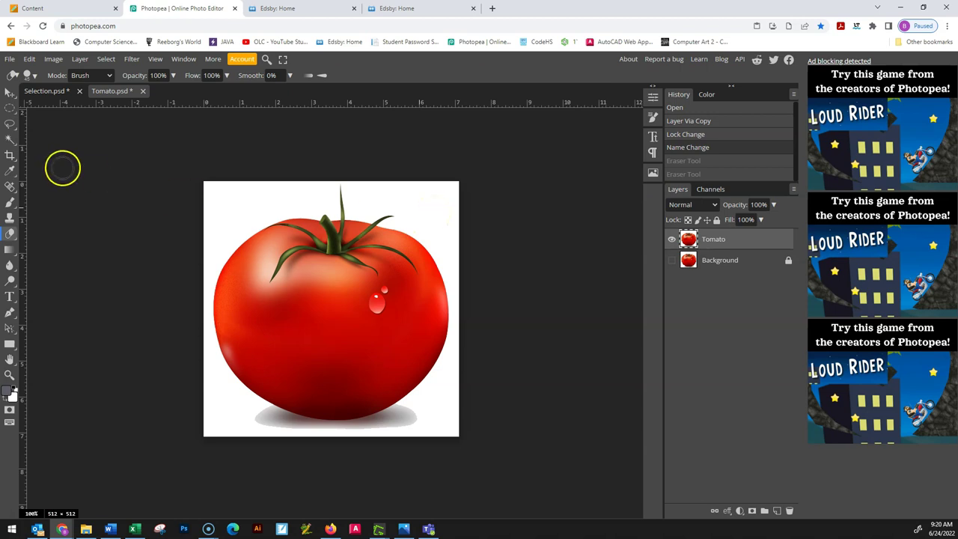
Check the available lasso variants and activate the Magic Wand for the tomato image.
click(10, 140)
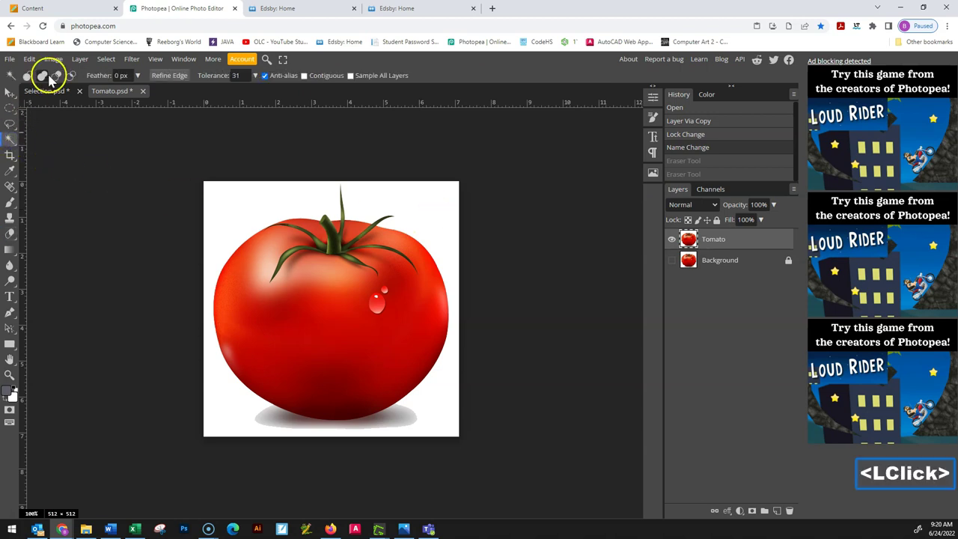
click(11, 124)
right_click(11, 123)
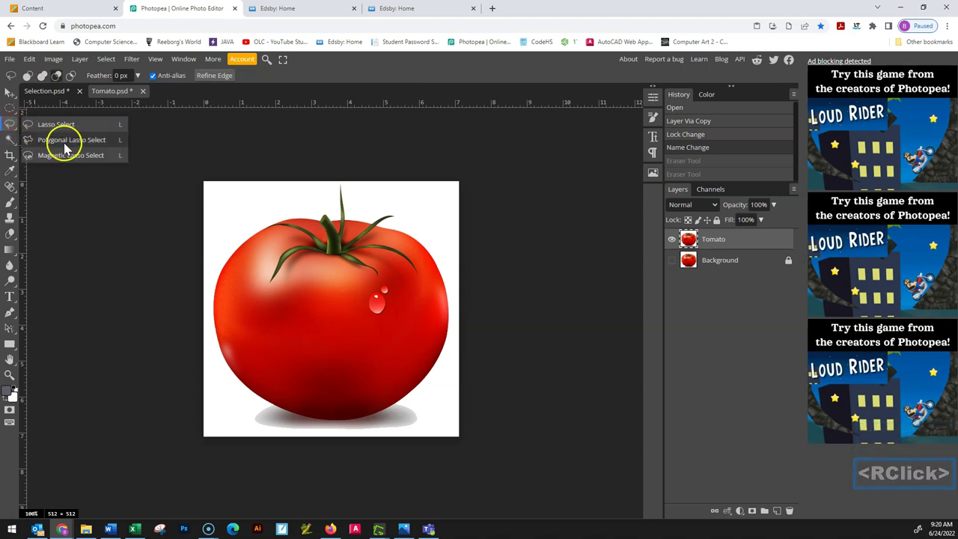
click(14, 141)
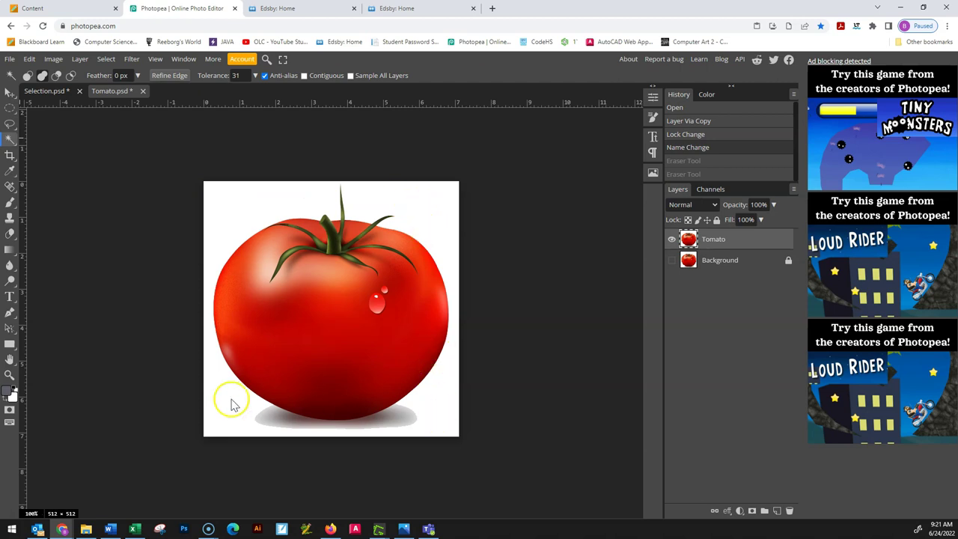
Try a Magic Wand tolerance of 90 and select the red middle of the tomato.
click(239, 78)
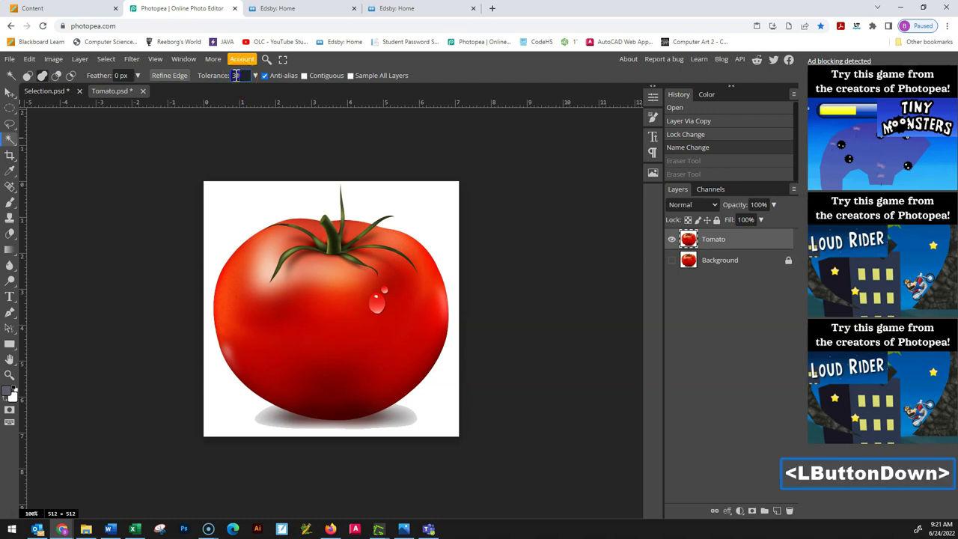
text(90)
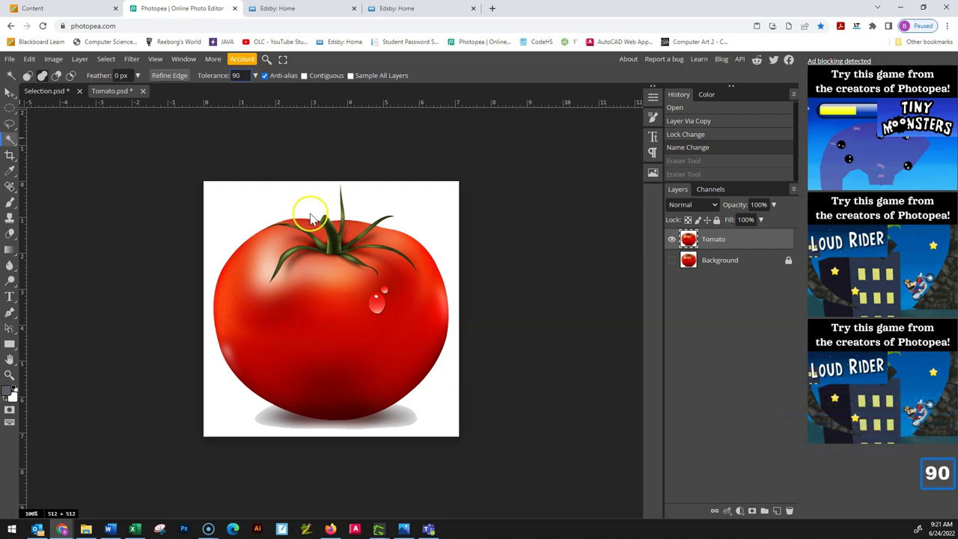
click(311, 346)
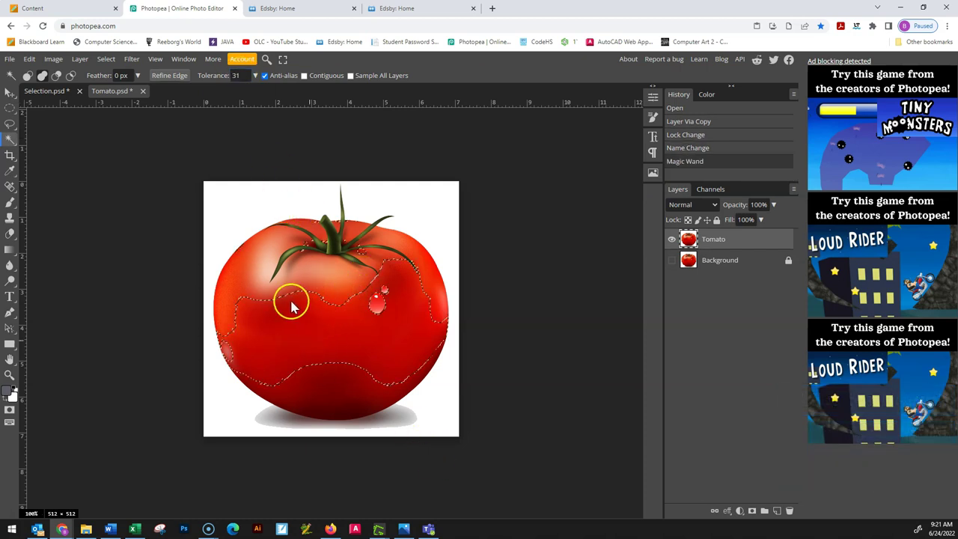
Set the Magic Wand tolerance to 99 and add the tomato's similar reds to the selection.
click(231, 76)
text(99)
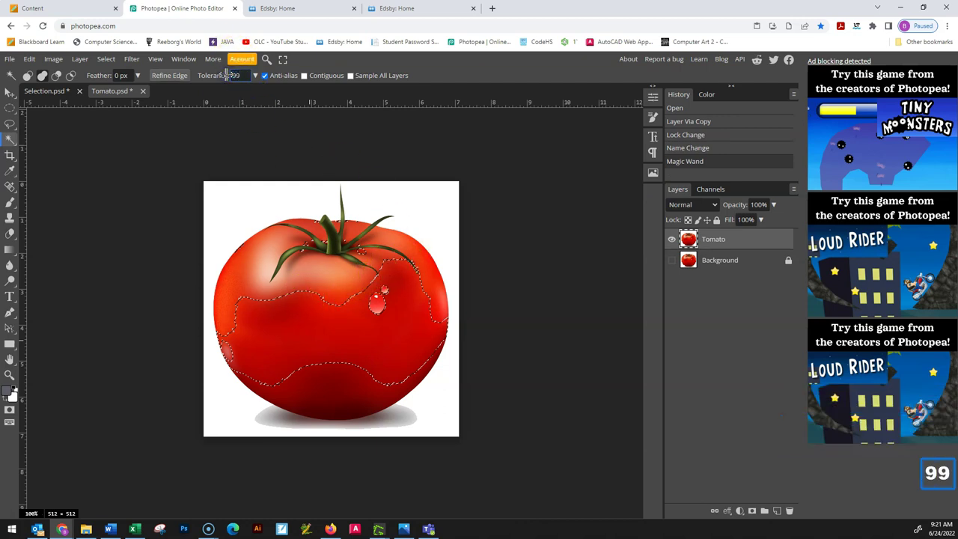
key(Return)
click(297, 324)
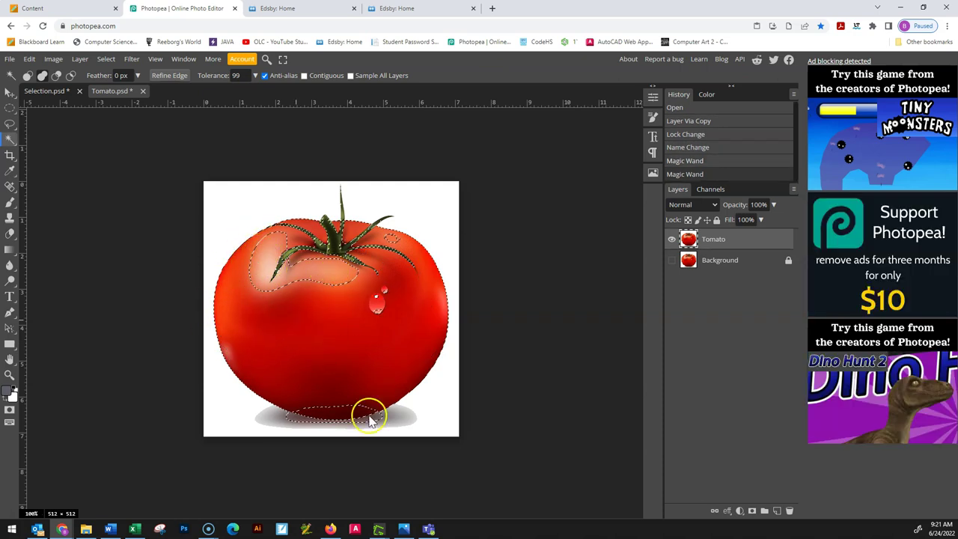
Set the Magic Wand tolerance to 2 and add samples from the tomato body and white background to the selection.
drag(238, 75, 224, 75)
text(2)
key(Return)
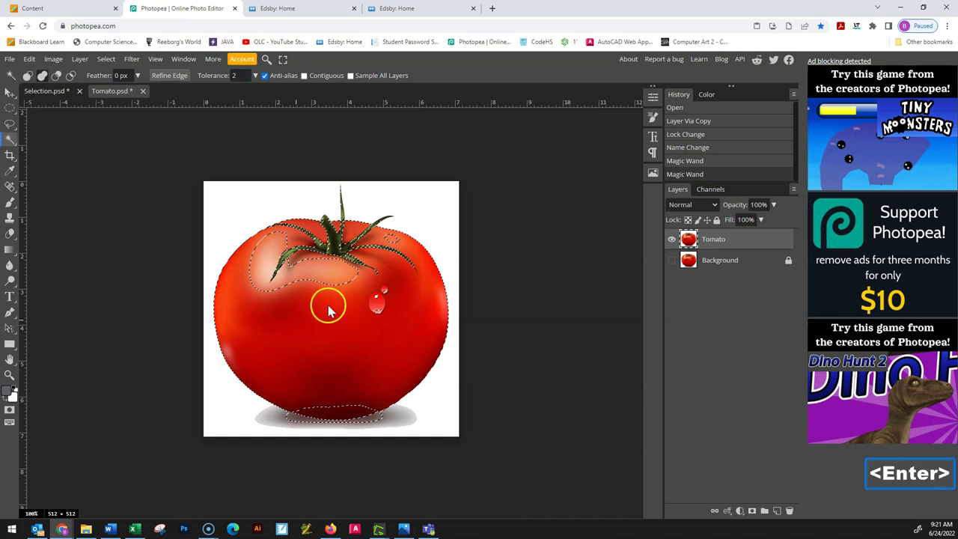
click(329, 310)
click(368, 347)
click(418, 213)
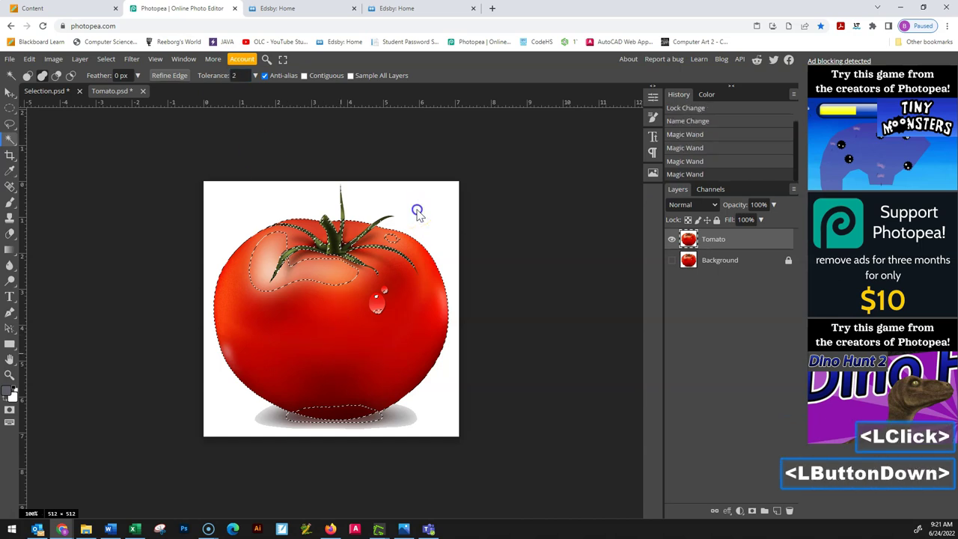
Switch the Magic Wand to new-selection mode and replace the selection with a narrow red range on the tomato's middle.
click(27, 75)
double_click(352, 351)
click(349, 334)
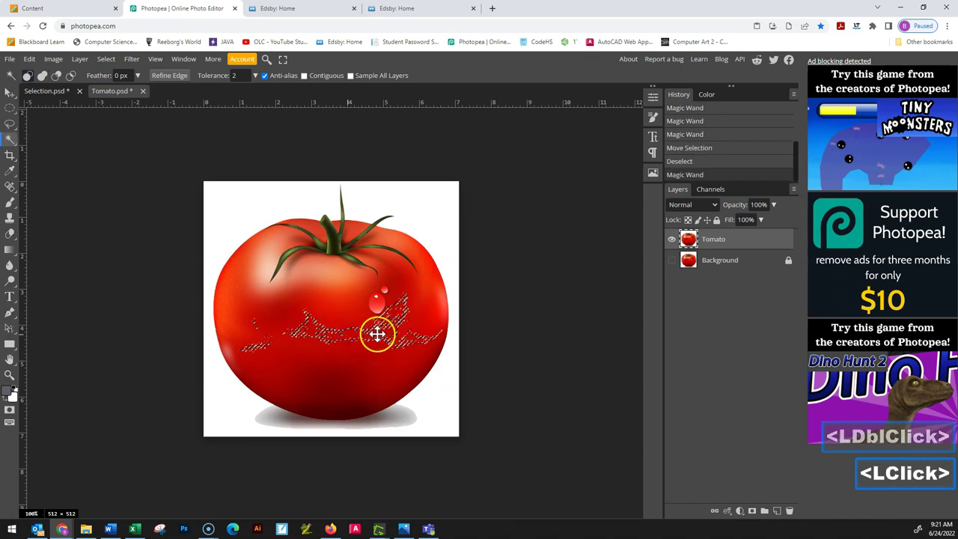
Sample various red shades across the tomato with the Magic Wand at tolerance 2, replacing the selection each time.
click(344, 364)
click(342, 389)
double_click(324, 327)
click(328, 299)
double_click(269, 295)
click(332, 362)
double_click(348, 344)
double_click(298, 297)
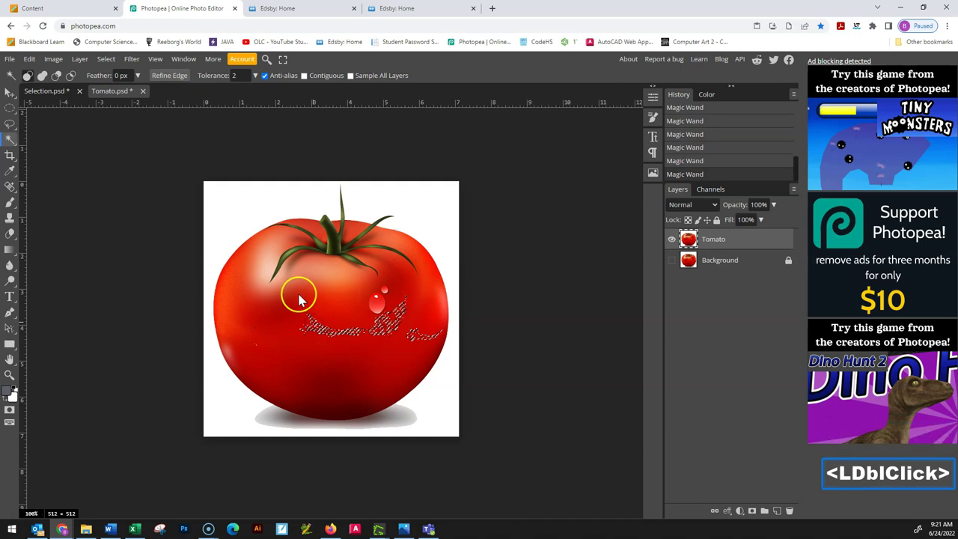
click(296, 305)
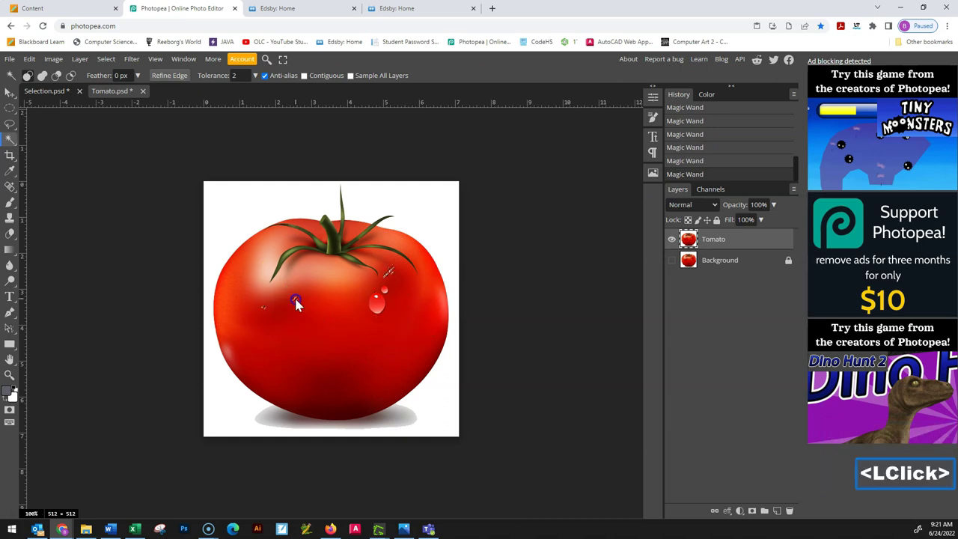
click(265, 243)
click(395, 274)
double_click(419, 303)
click(391, 367)
double_click(352, 394)
double_click(416, 336)
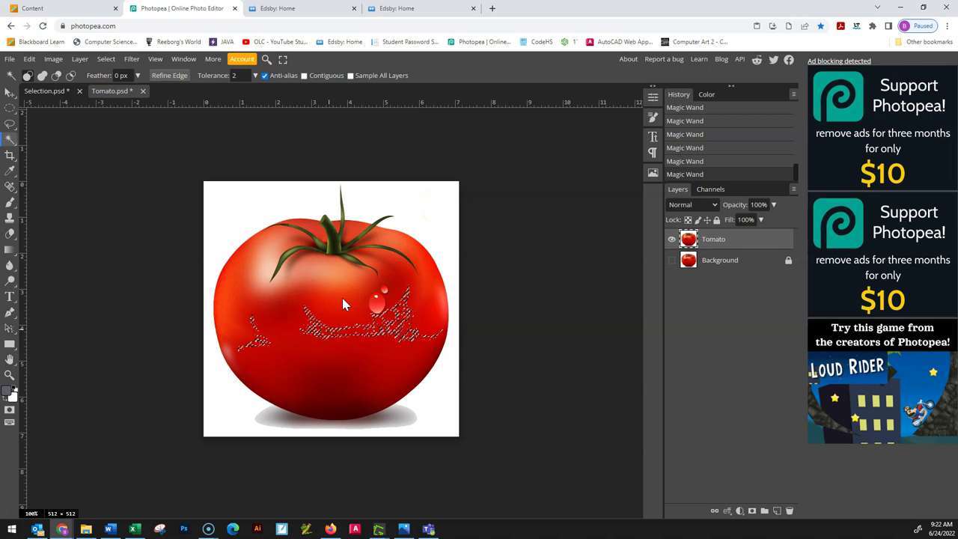
Sample further reds around the water drops and the tomato's lower body with the Magic Wand, replacing the selection each time.
click(387, 288)
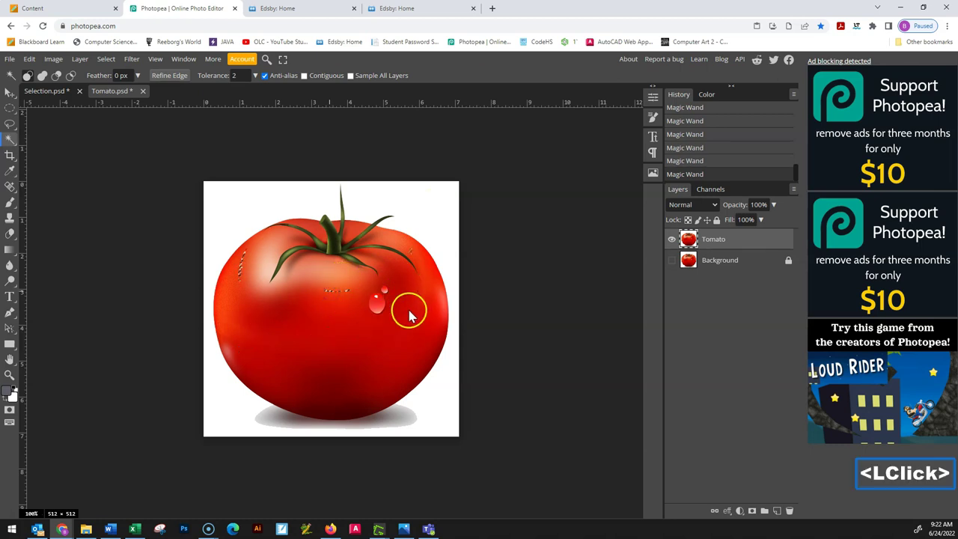
click(407, 329)
click(401, 360)
click(325, 381)
click(340, 323)
click(289, 324)
click(342, 300)
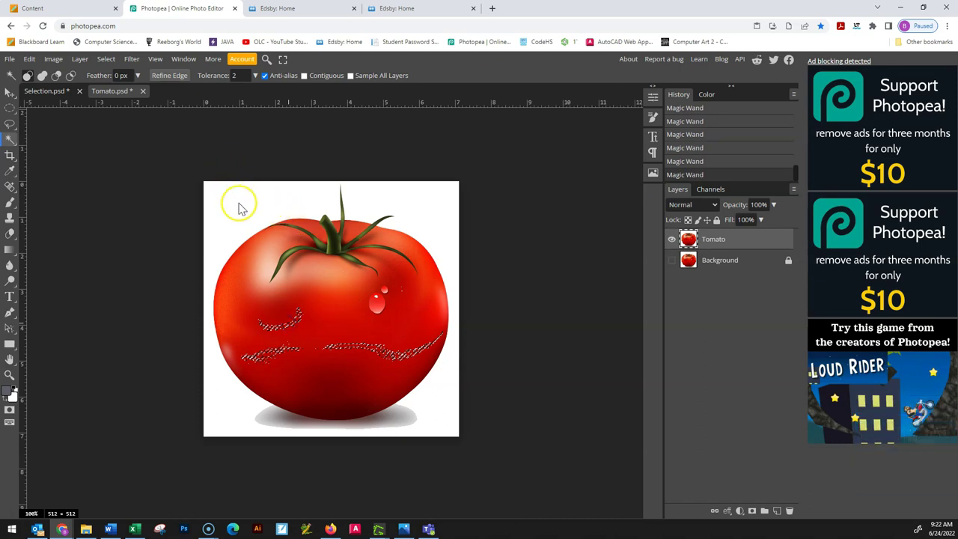
Set the Magic Wand tolerance to 32 and select the white background around the tomato.
click(235, 76)
text(32)
key(Return)
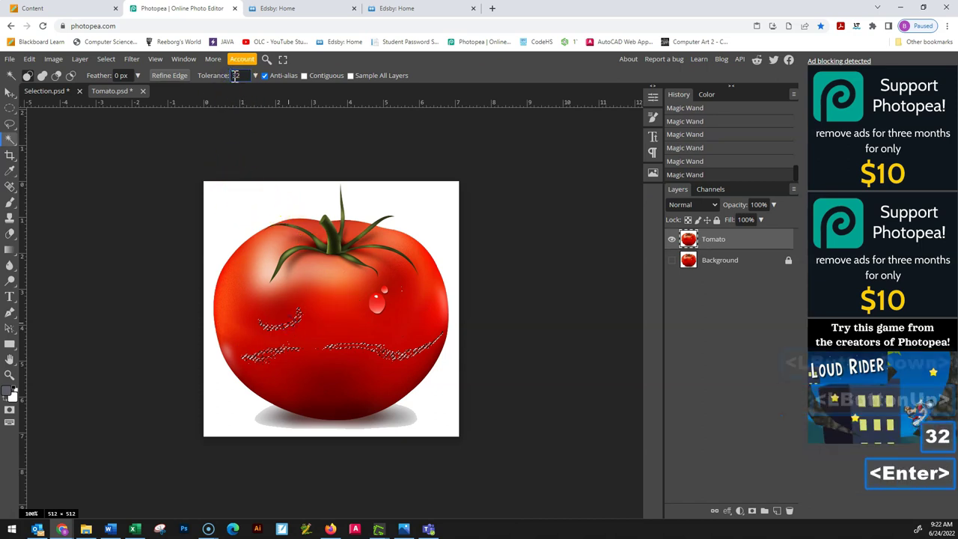
click(419, 90)
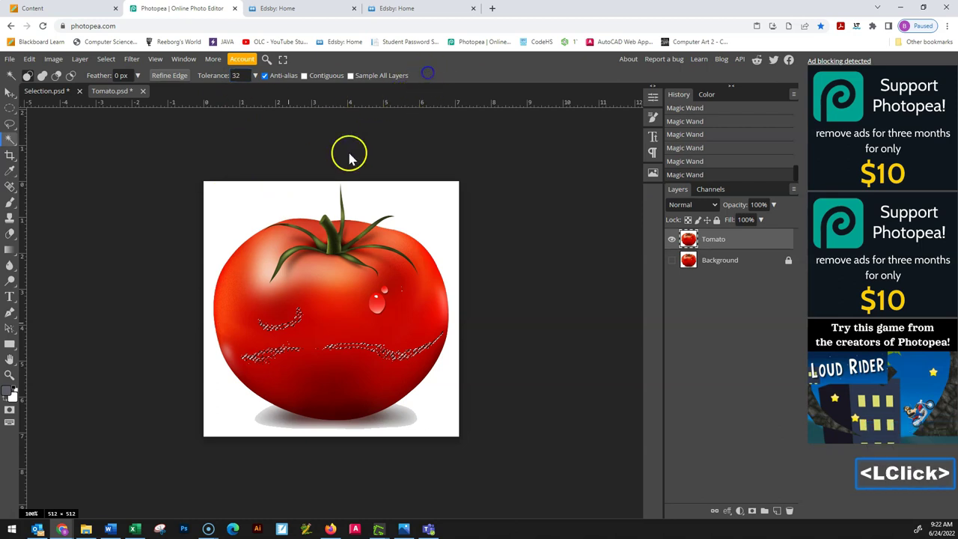
click(251, 206)
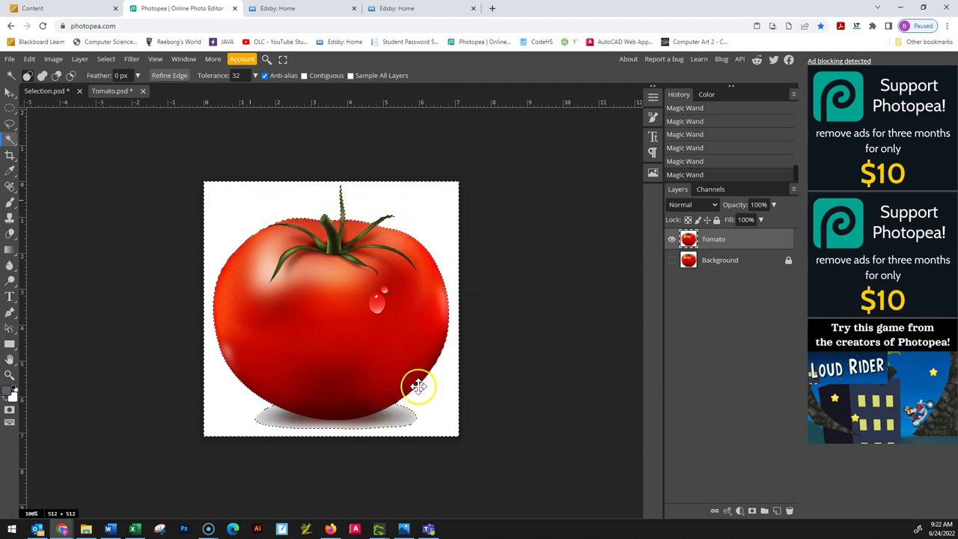
Examine the selection edge around the tomato's side, stem, leaves and the shadow underneath.
alt+scroll(445, 318, up, 4)
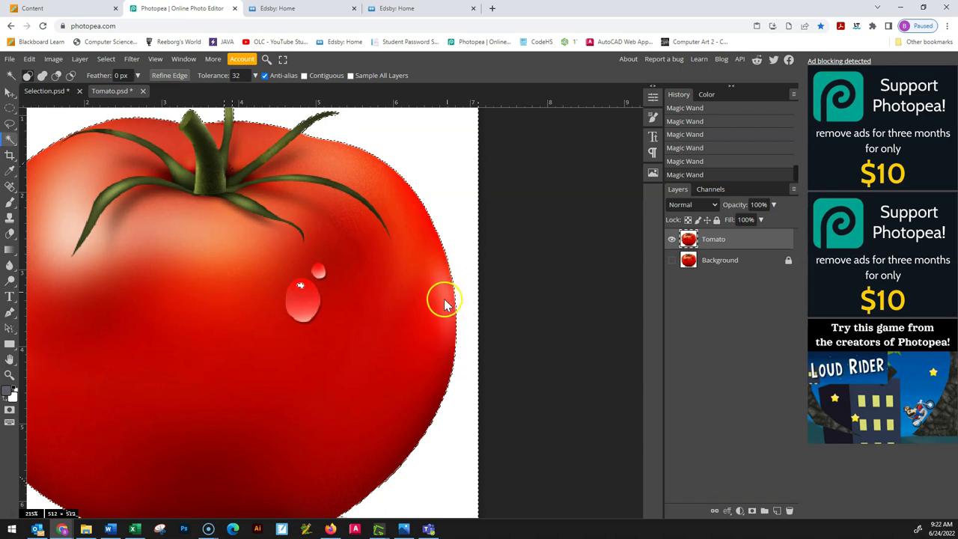
scroll(419, 350, up, 3)
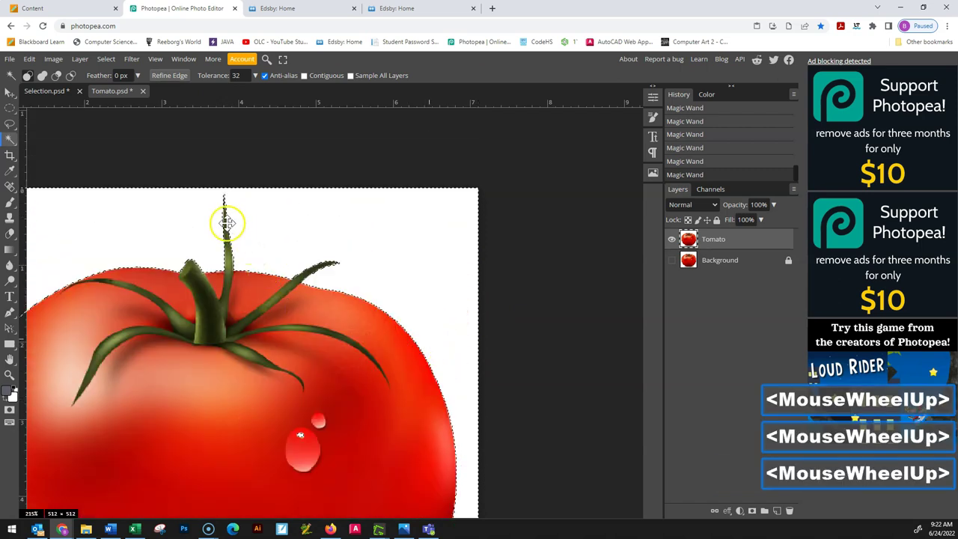
scroll(478, 364, down, 10)
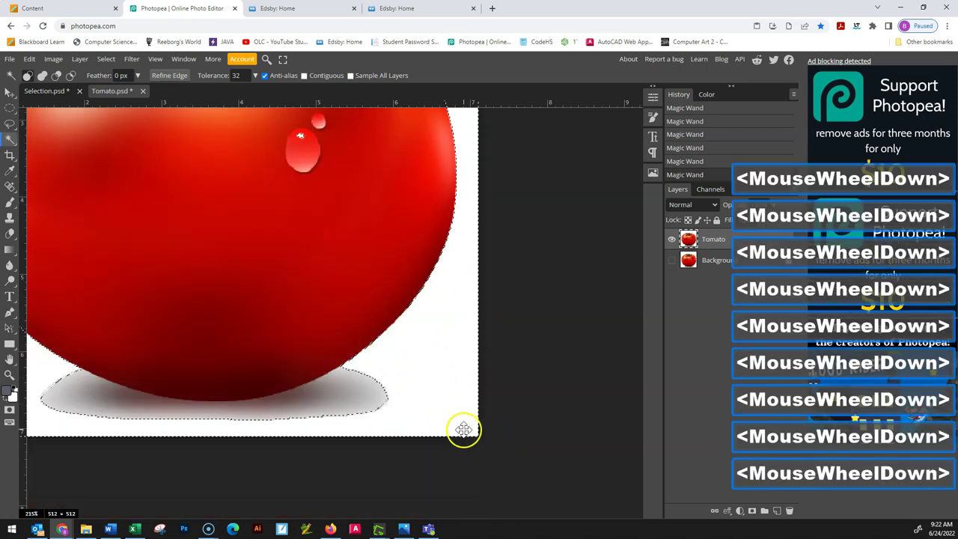
scroll(367, 252, up, 8)
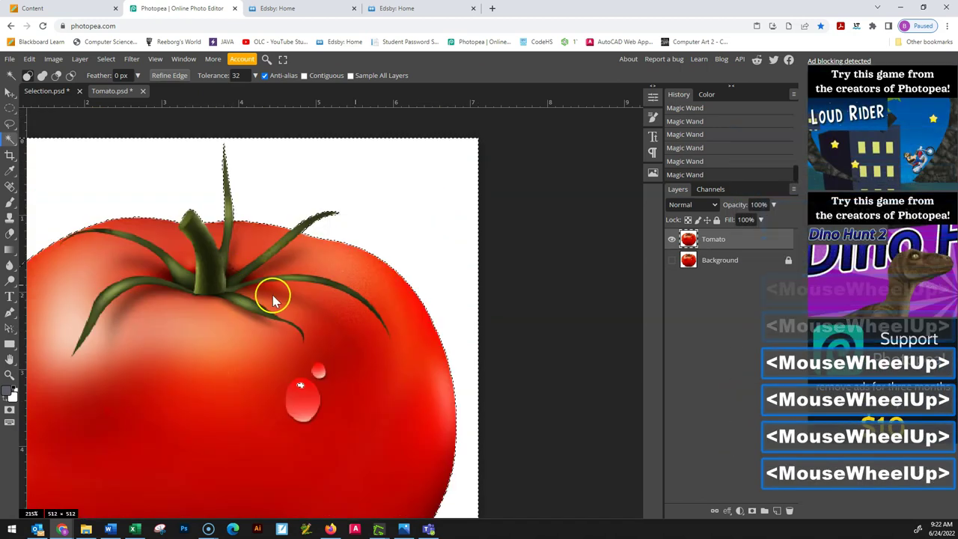
scroll(325, 377, down, 2)
scroll(320, 374, down, 3)
scroll(315, 342, up, 2)
scroll(302, 335, down, 2)
scroll(340, 354, up, 2)
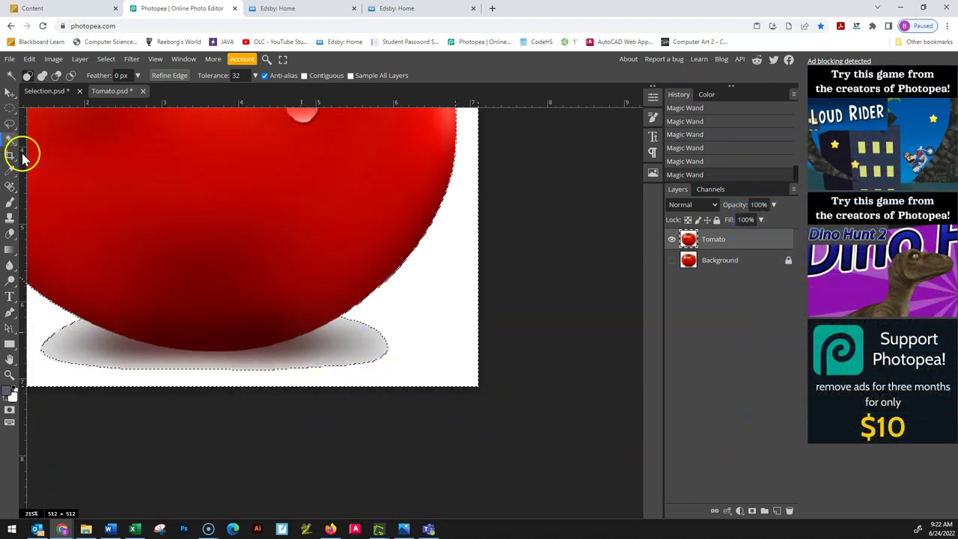
Test the selection with gray and black brush strokes beside the tomato's lower right edge and a black dab over the water drop.
click(10, 202)
drag(427, 335, 299, 303)
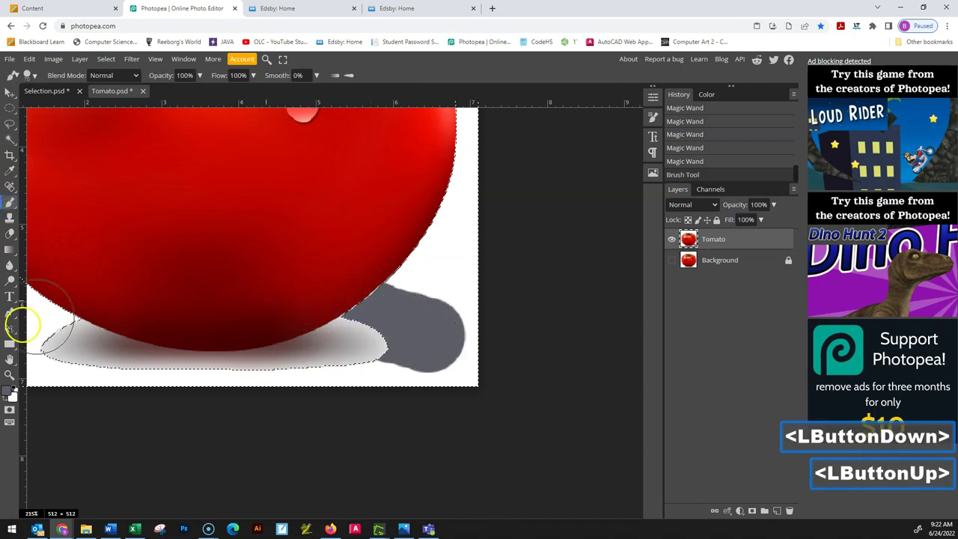
click(7, 386)
mouse_move(422, 265)
mouse_down()
mouse_move(412, 293)
mouse_move(427, 342)
mouse_move(356, 318)
mouse_up()
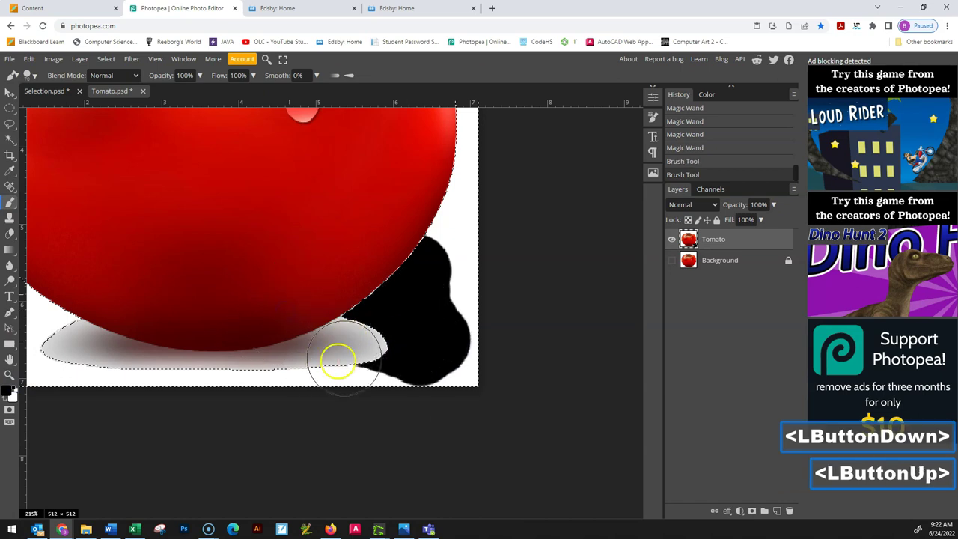
scroll(407, 323, up, 4)
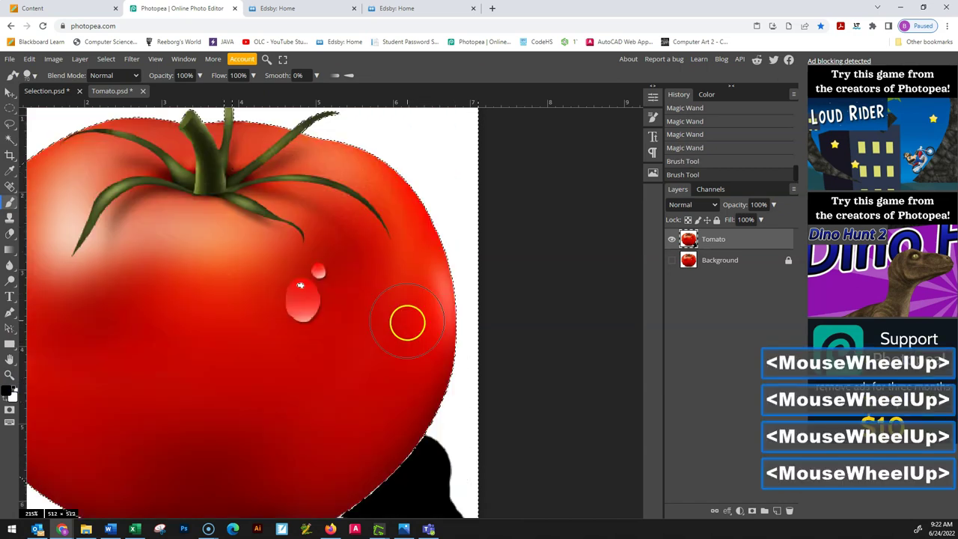
click(284, 288)
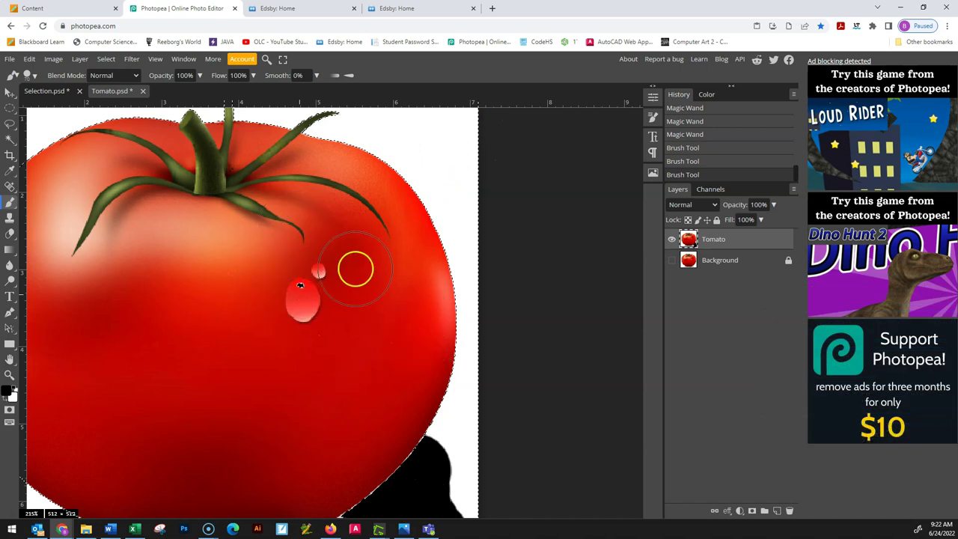
Undo the three test brush strokes on the Tomato layer.
alt+scroll(357, 276, down, 4)
alt+scroll(374, 352, up, 2)
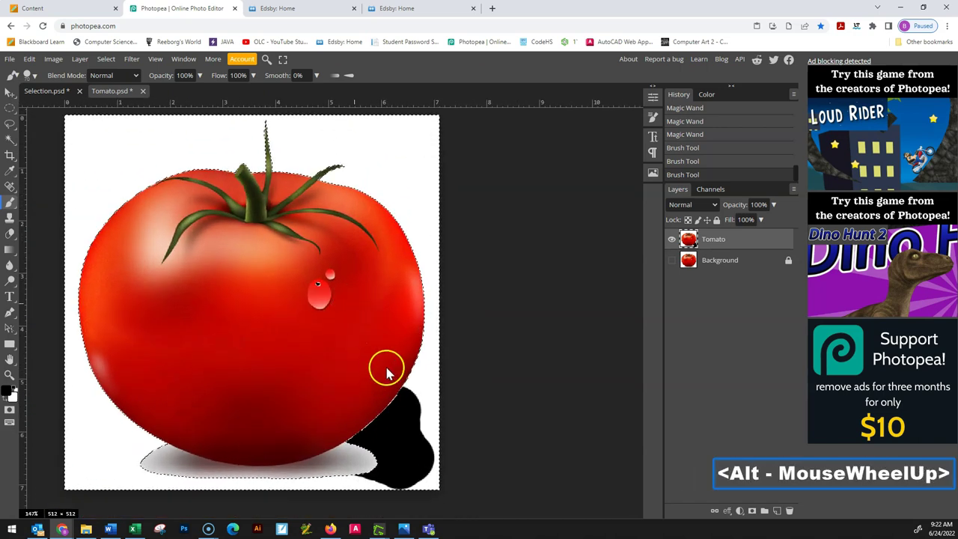
key(ctrl+z)
key(ctrl+z)
key(ctrl+z)
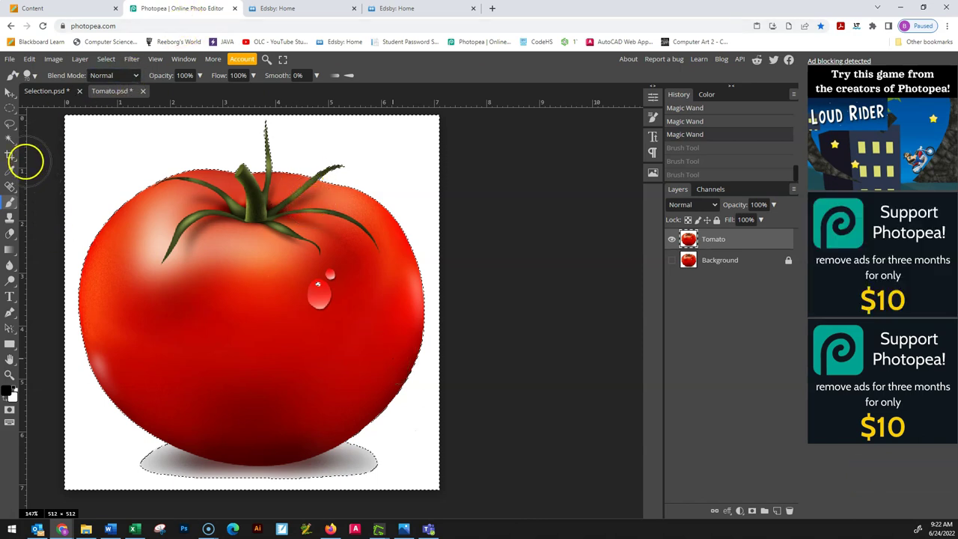
Return to the Magic Wand, clear the selection and reselect the white background with Contiguous off.
click(10, 139)
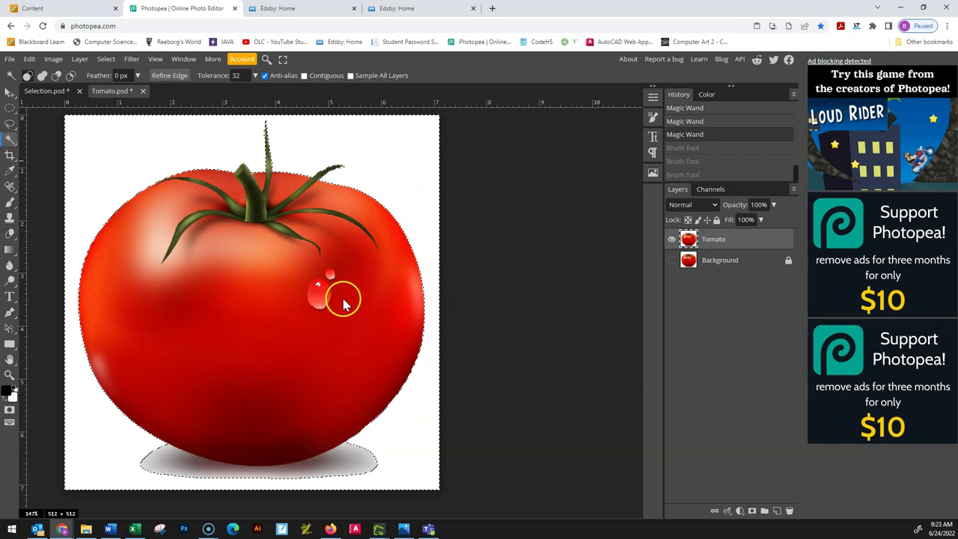
scroll(340, 299, up, 2)
scroll(327, 329, down, 2)
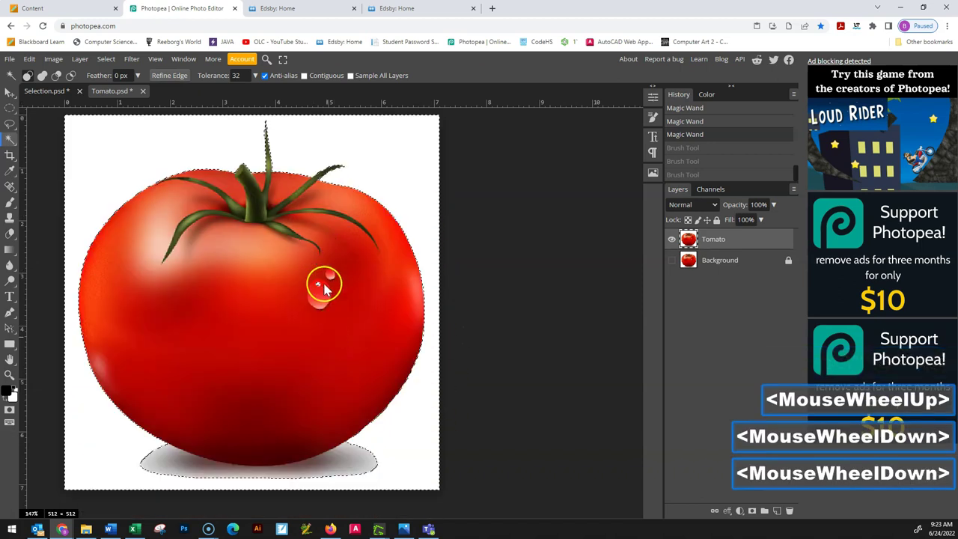
click(405, 176)
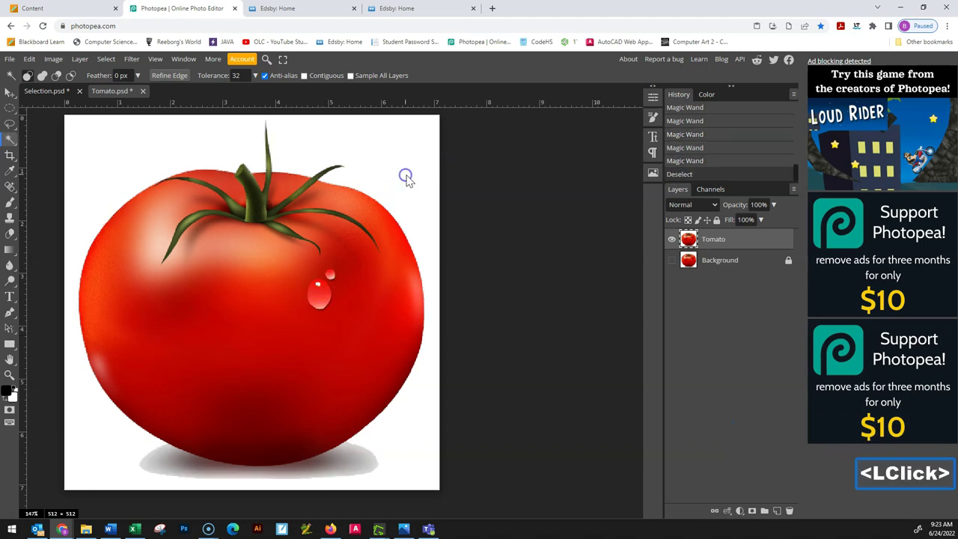
click(405, 175)
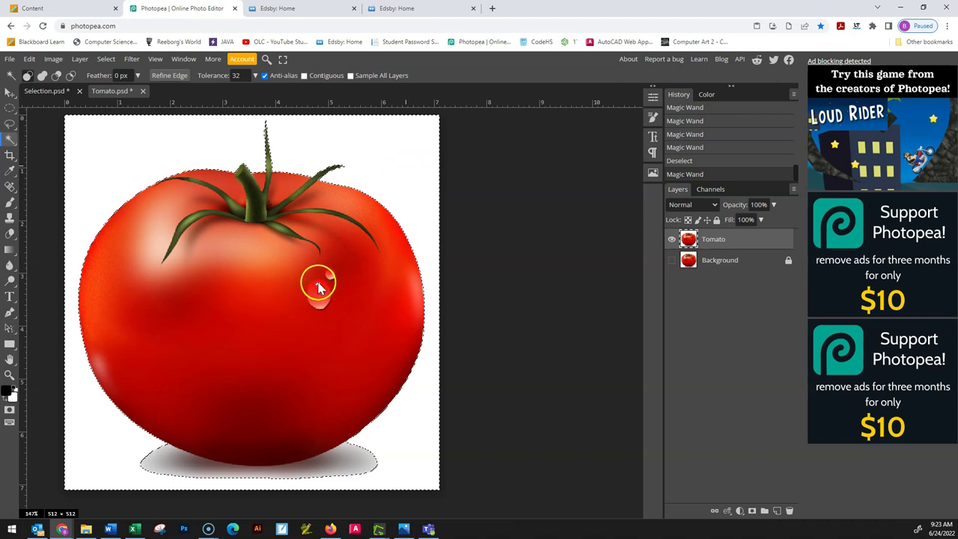
Enable Contiguous for the Magic Wand and reselect only the connected white background around the tomato.
click(304, 75)
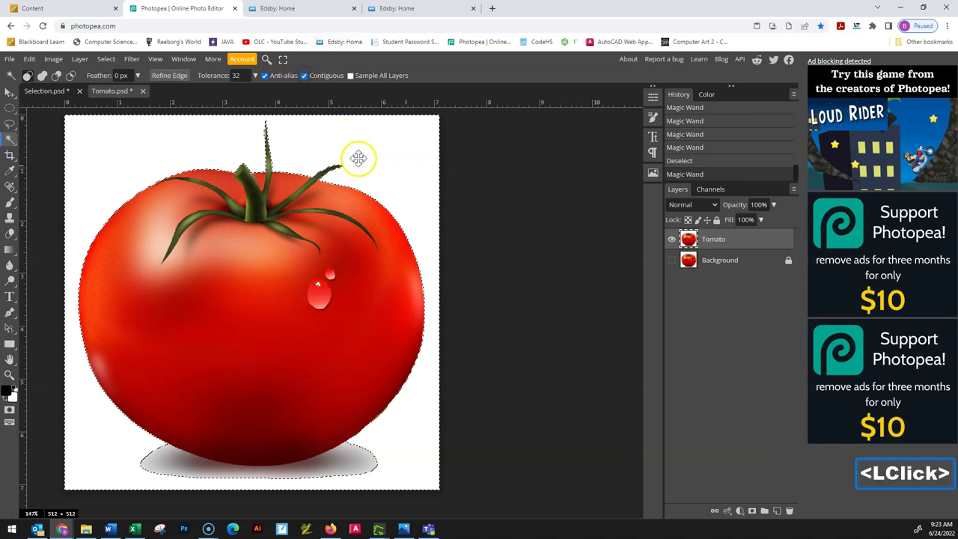
click(407, 171)
click(397, 161)
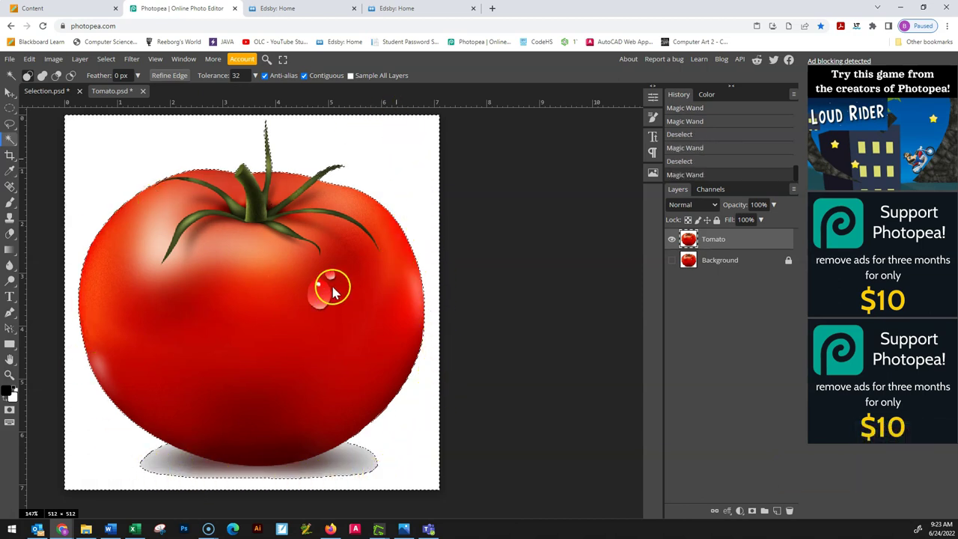
Examine the contiguous selection's edge around the tomato, stem and leaves, and check the water drop's white highlight.
scroll(328, 288, up, 4)
scroll(323, 317, up, 2)
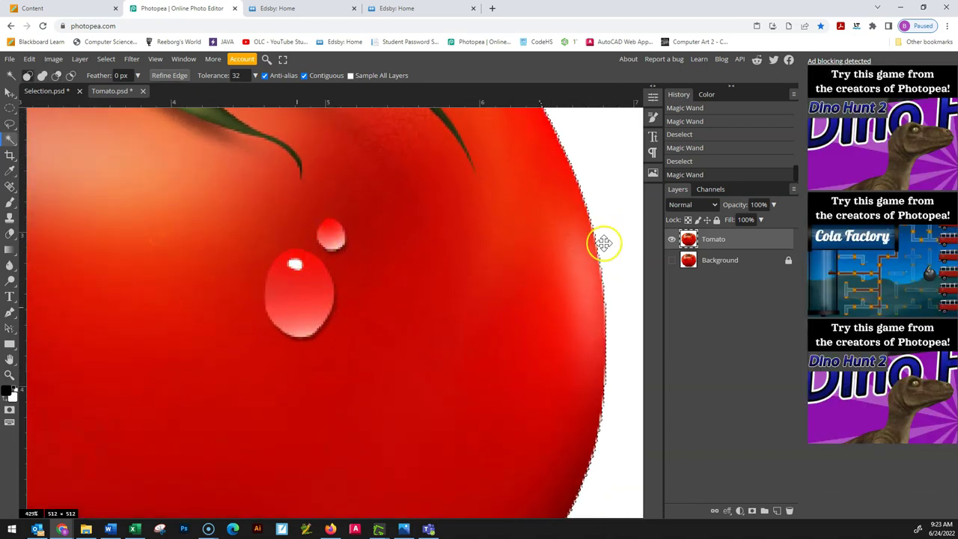
scroll(604, 243, down, 5)
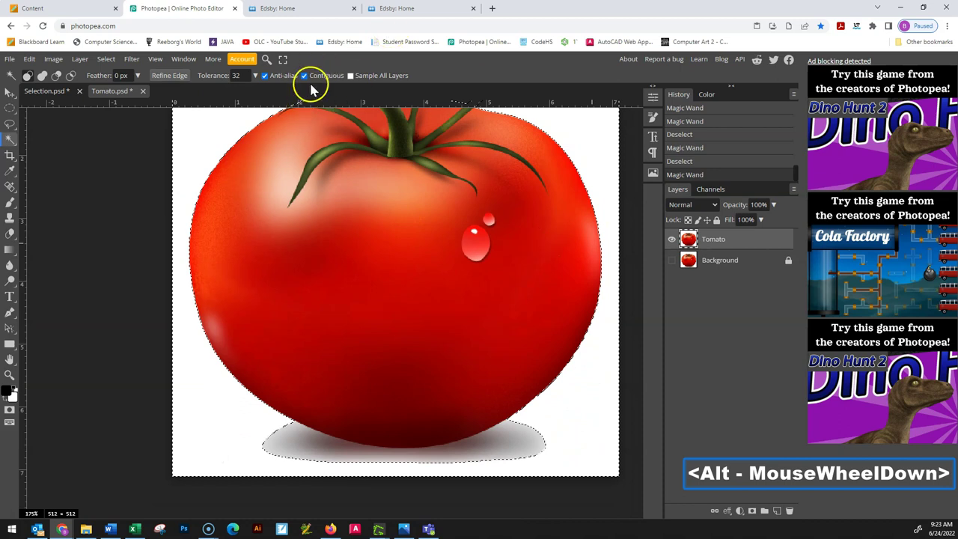
scroll(576, 267, up, 3)
scroll(565, 260, down, 2)
scroll(528, 243, up, 1)
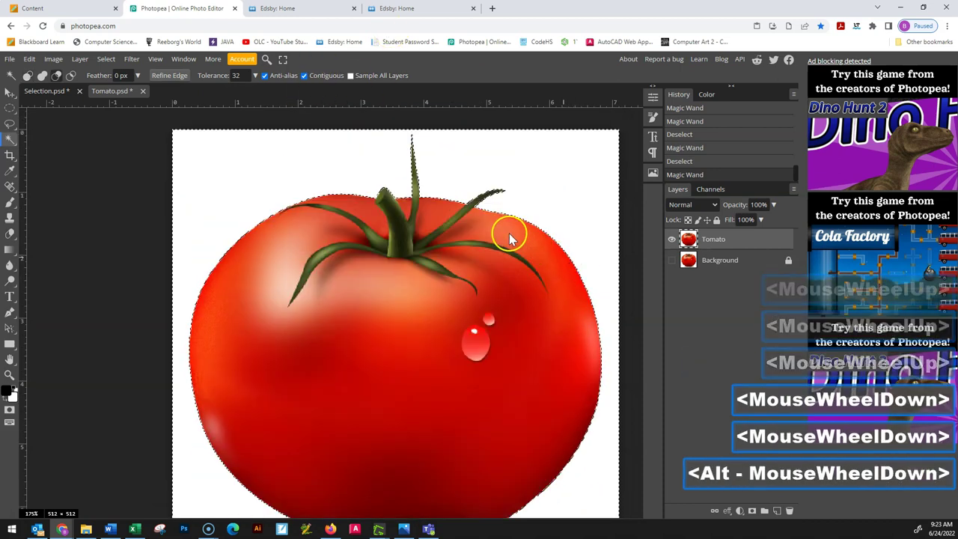
scroll(422, 157, up, 3)
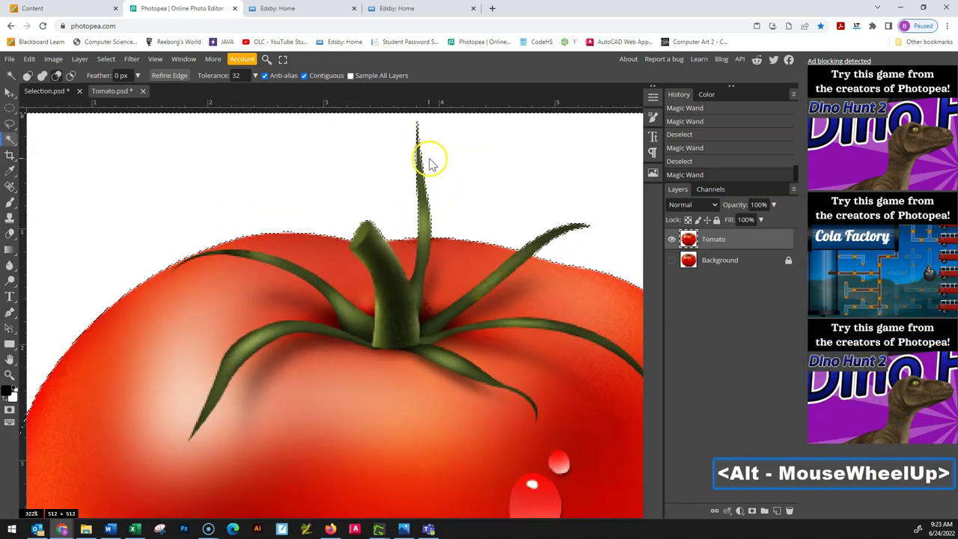
scroll(430, 161, up, 1)
scroll(431, 161, down, 2)
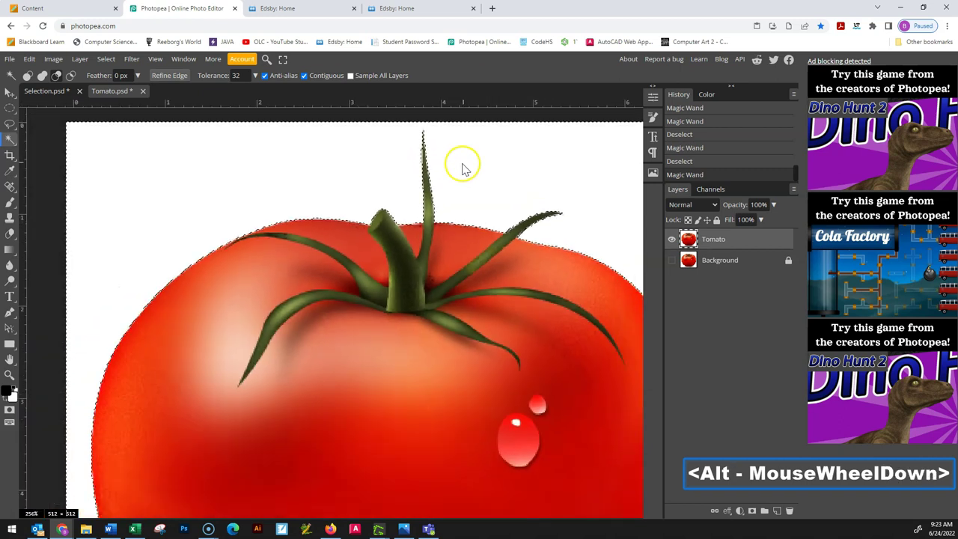
scroll(374, 332, down, 4)
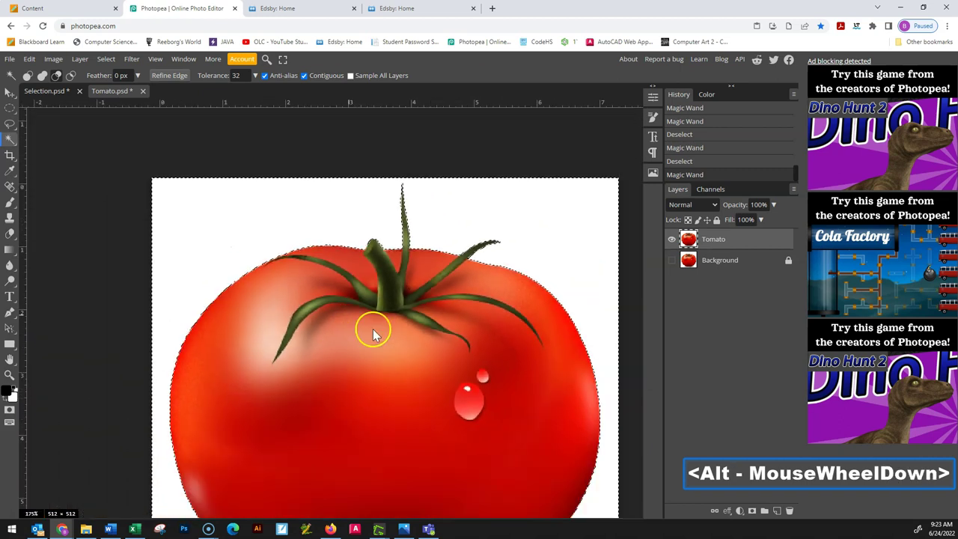
middle_click(457, 317)
scroll(481, 451, up, 3)
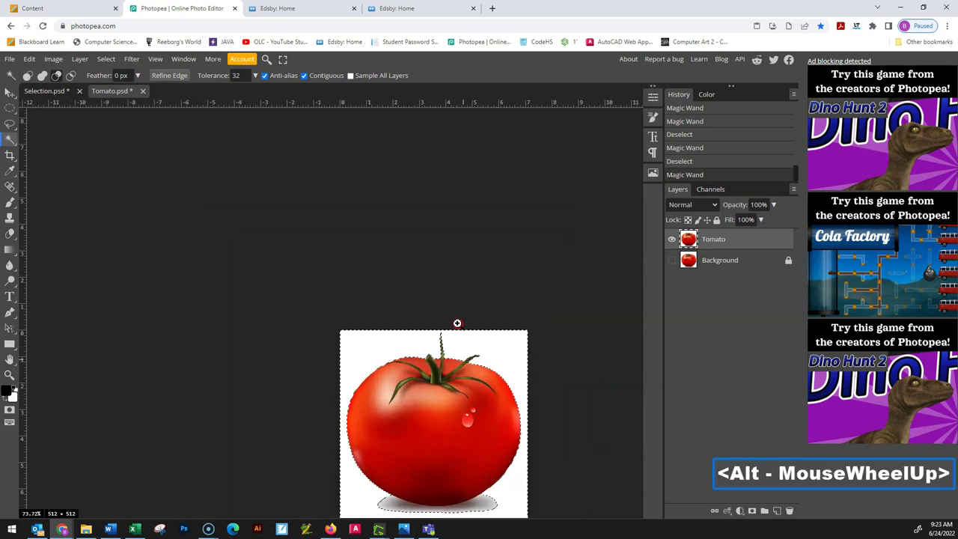
drag(541, 481, 508, 386)
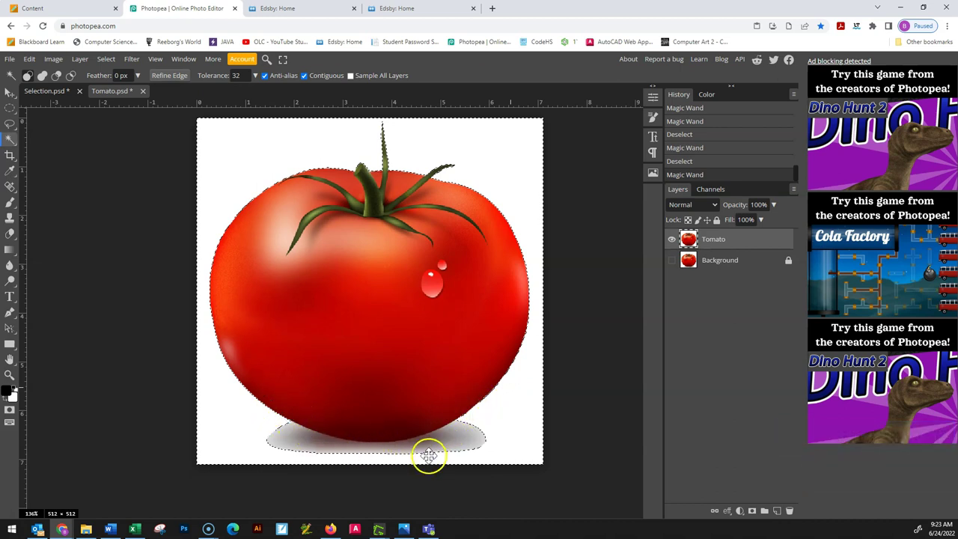
Brush black over the selected white beside the tomato's lower right edge, and undo the extra dab below the shadow.
scroll(428, 454, up, 2)
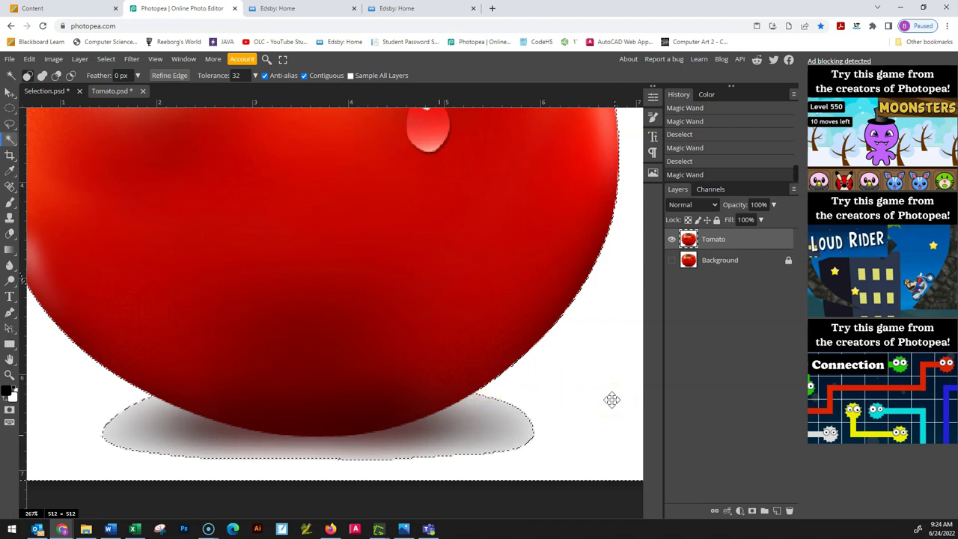
click(10, 202)
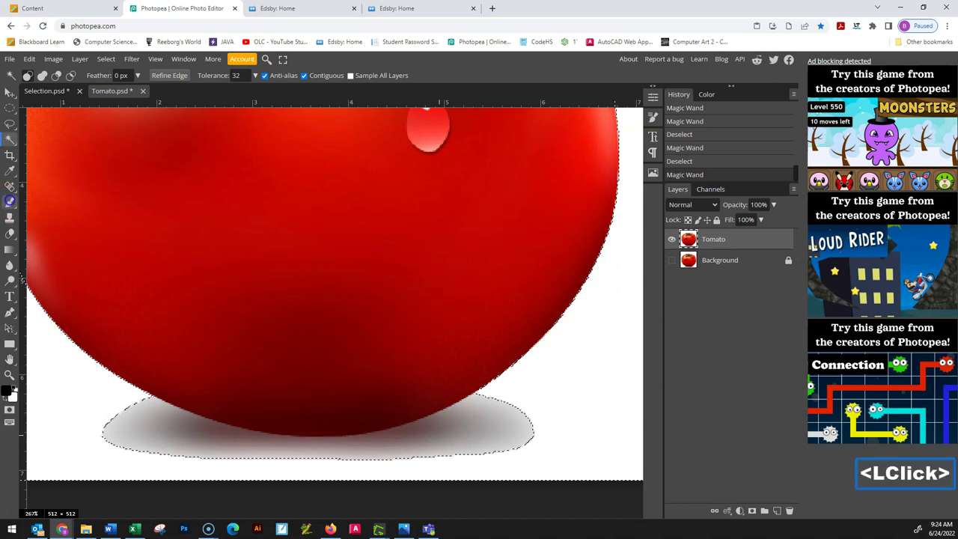
drag(566, 406, 560, 325)
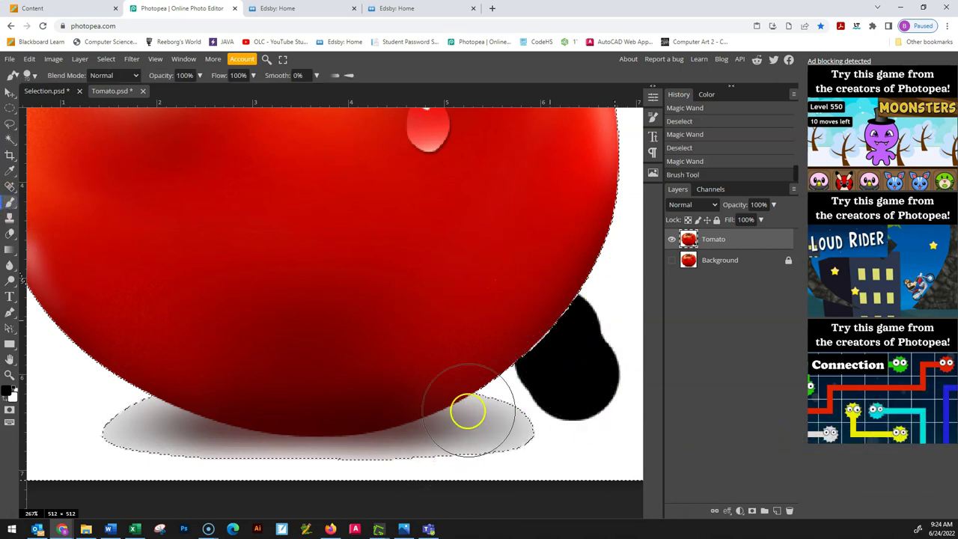
click(480, 447)
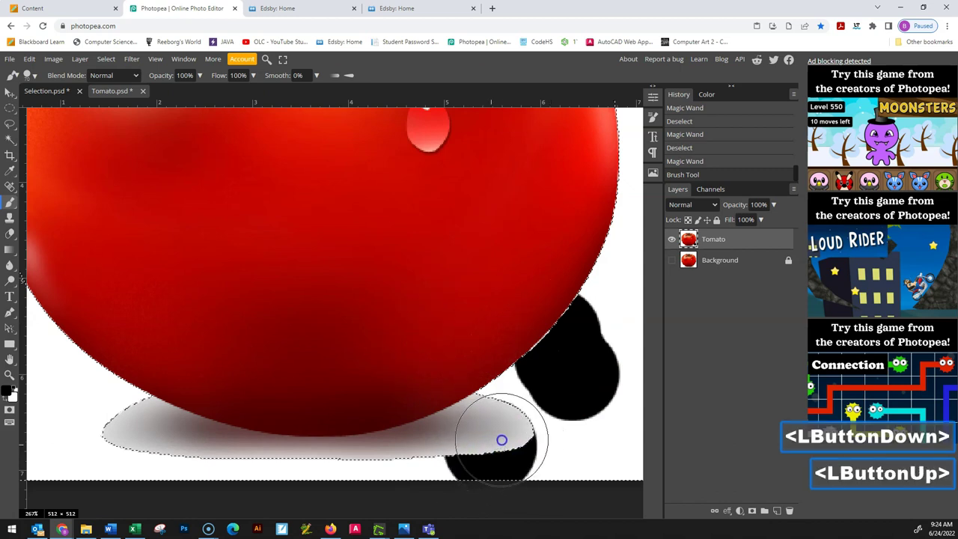
key(ctrl+z)
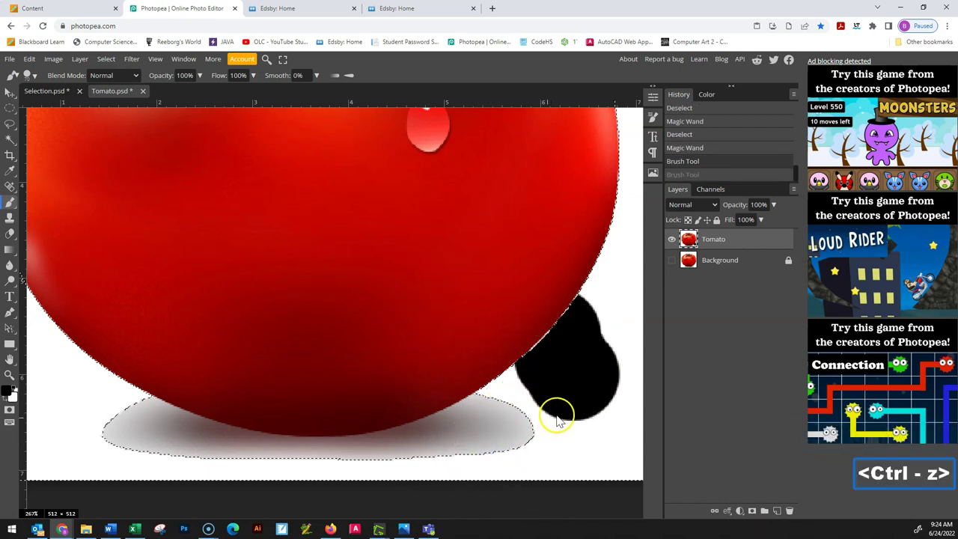
Undo the remaining black brush stroke beside the tomato's lower right edge.
key(ctrl+z)
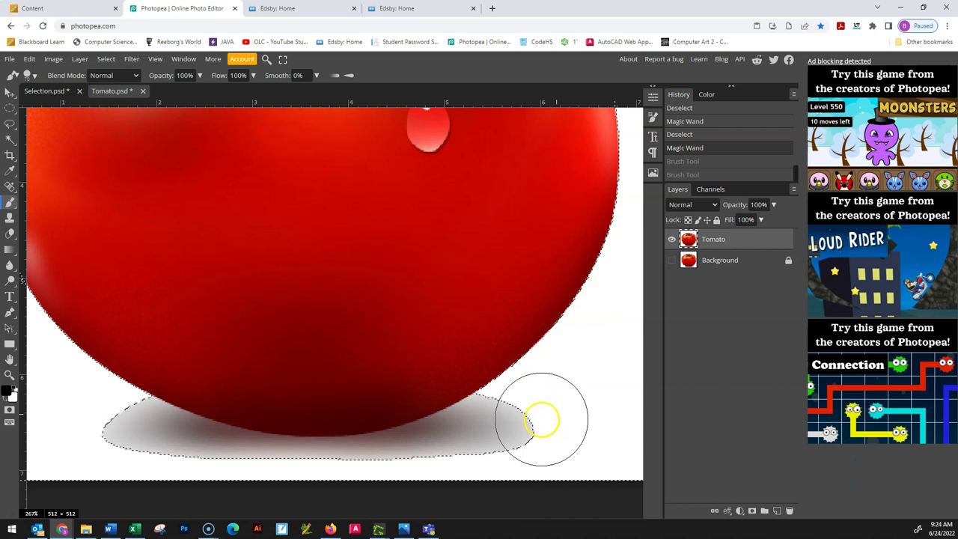
alt+scroll(523, 418, down, 1)
alt+scroll(305, 434, up, 2)
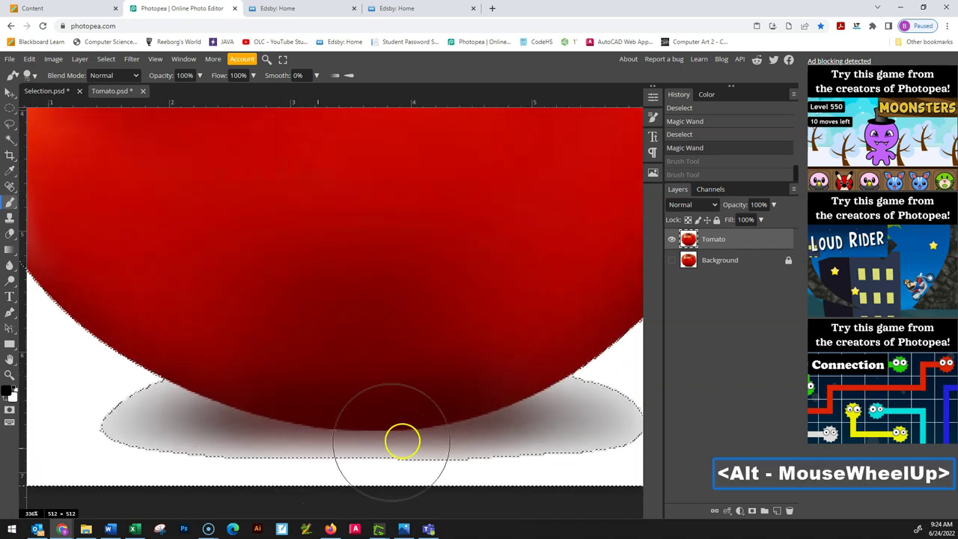
Switch to the Polygonal Lasso in add-to-selection mode at the corner where the shadow's left end meets the tomato.
key(space)
drag(449, 413, 407, 406)
click(149, 385)
alt+scroll(119, 399, up, 2)
alt+scroll(117, 389, up, 1)
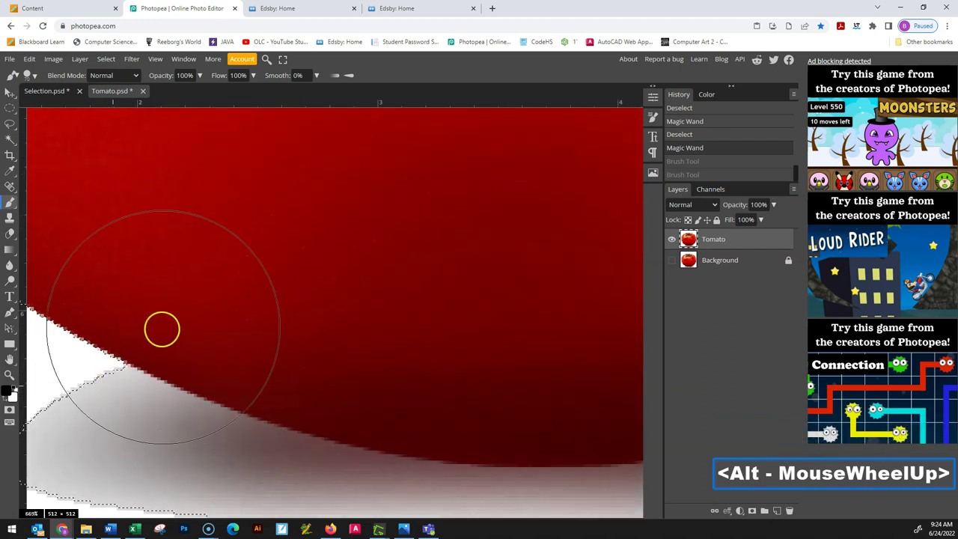
alt+scroll(134, 380, up, 2)
alt+scroll(139, 372, down, 1)
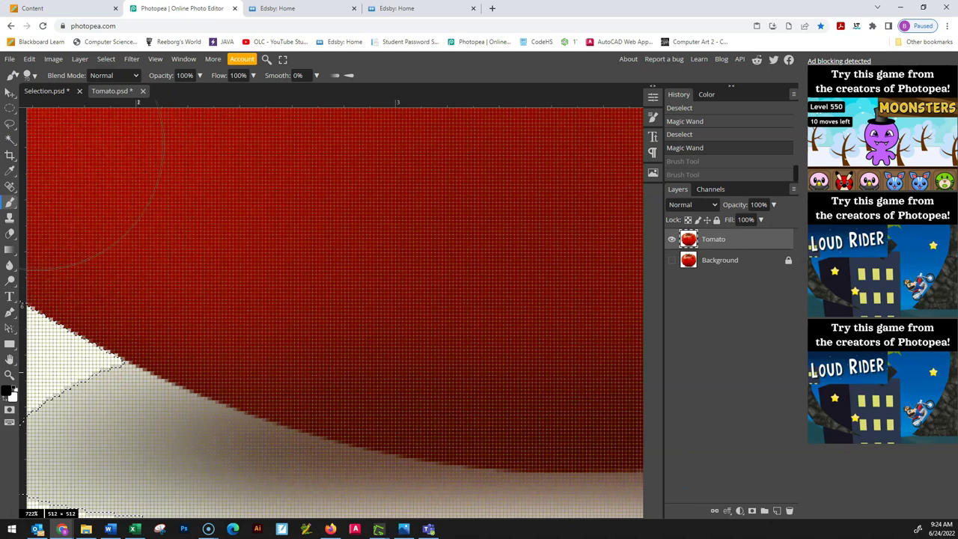
click(10, 123)
right_click(10, 124)
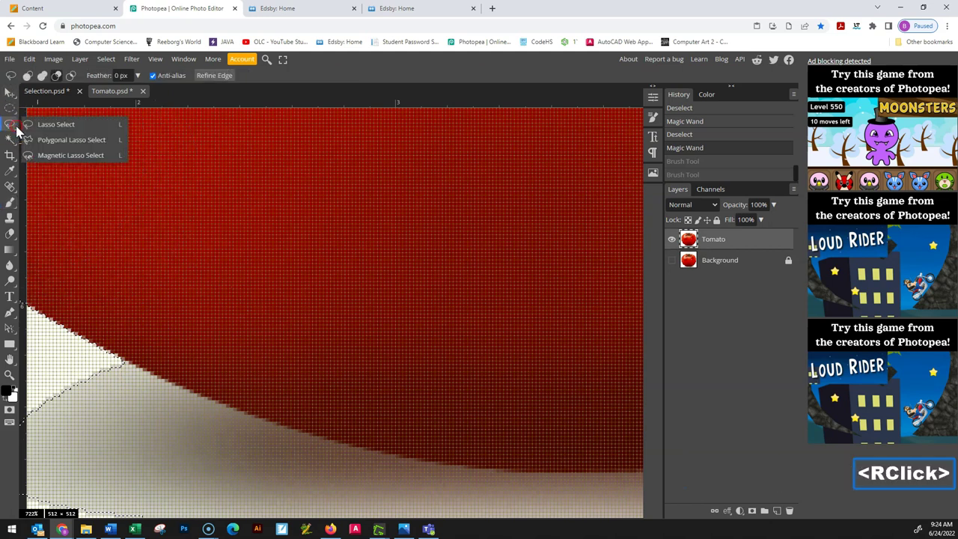
click(59, 141)
click(123, 365)
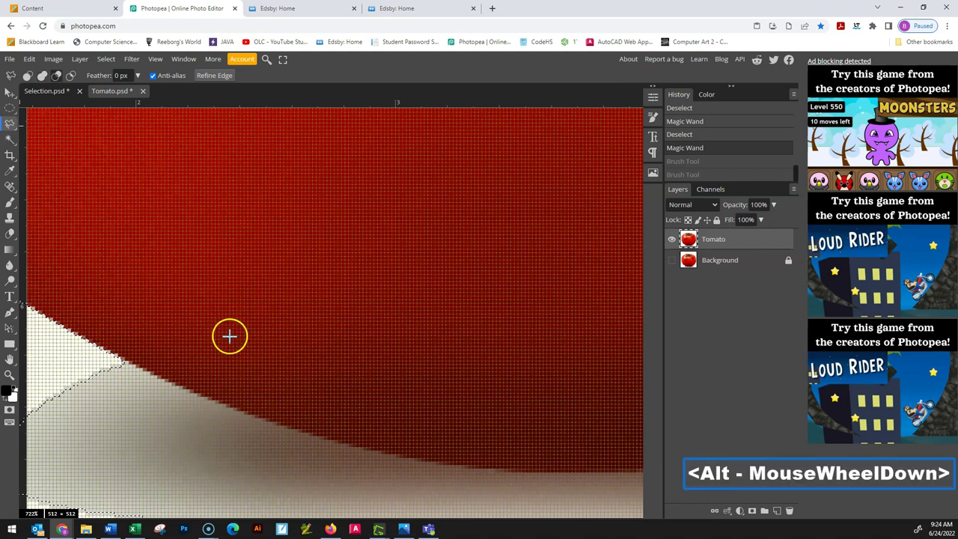
alt+scroll(231, 336, down, 3)
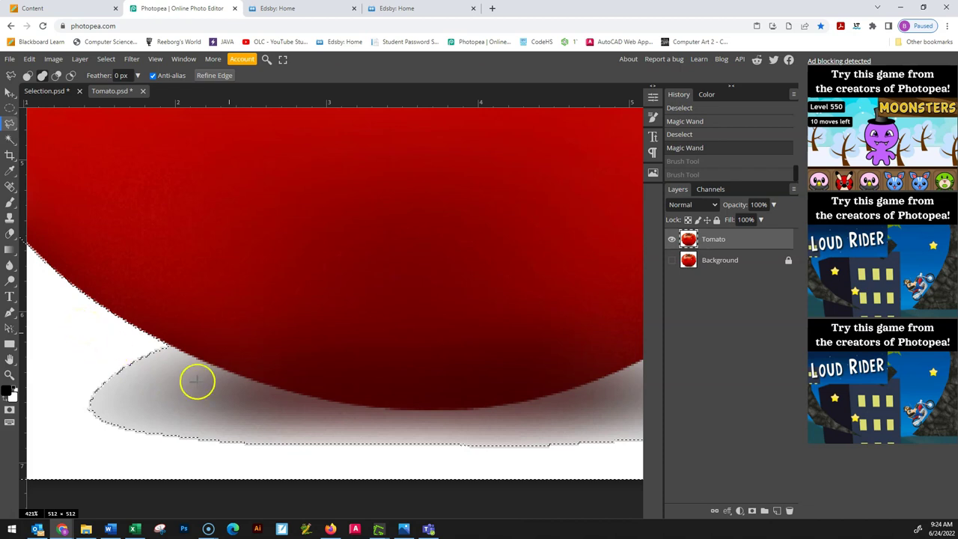
alt+scroll(170, 374, up, 4)
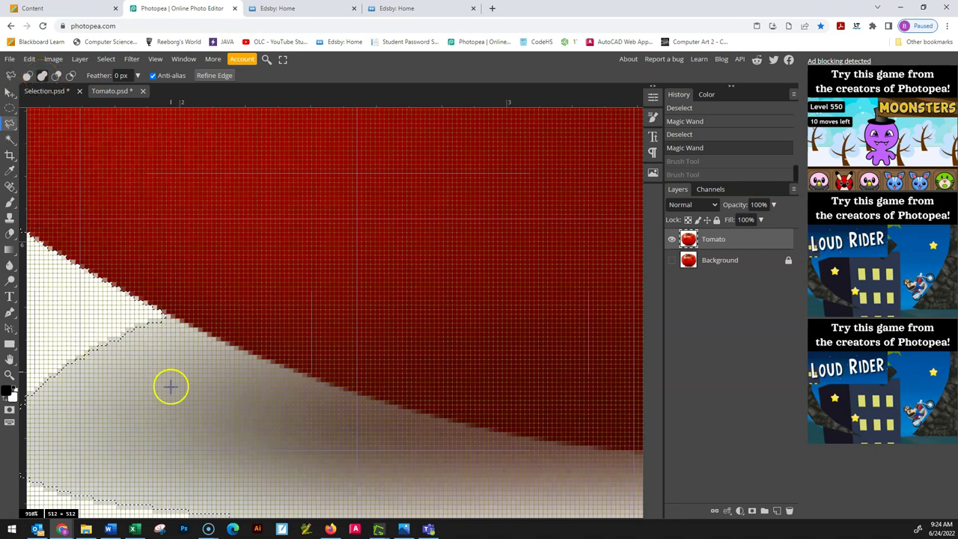
Start a lasso outline at the shadow's left corner and trace between the shadow and the tomato's lower left edge.
click(162, 313)
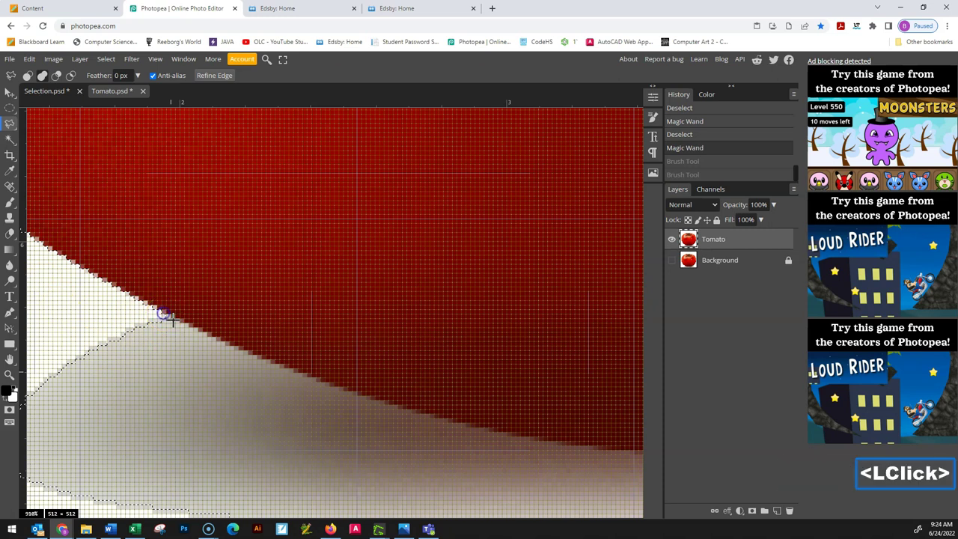
click(235, 346)
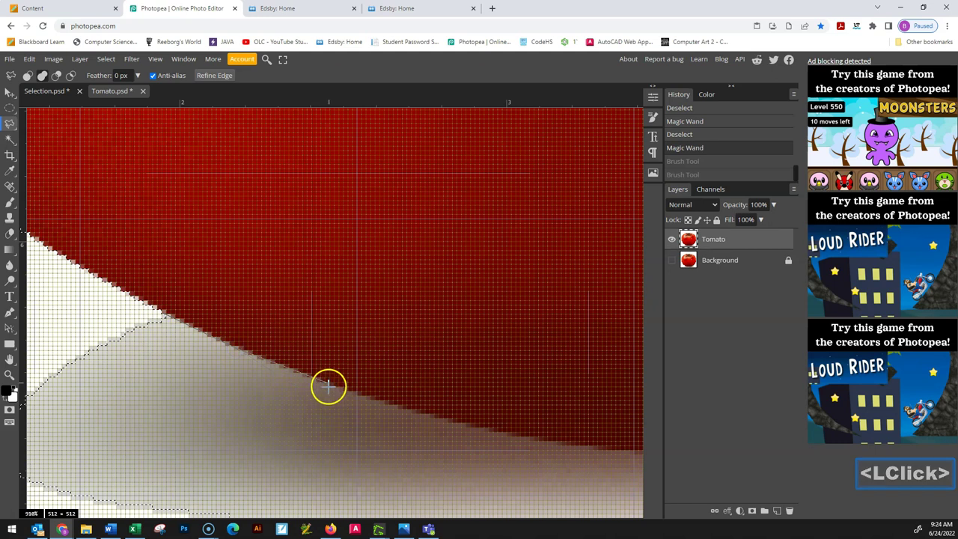
click(329, 384)
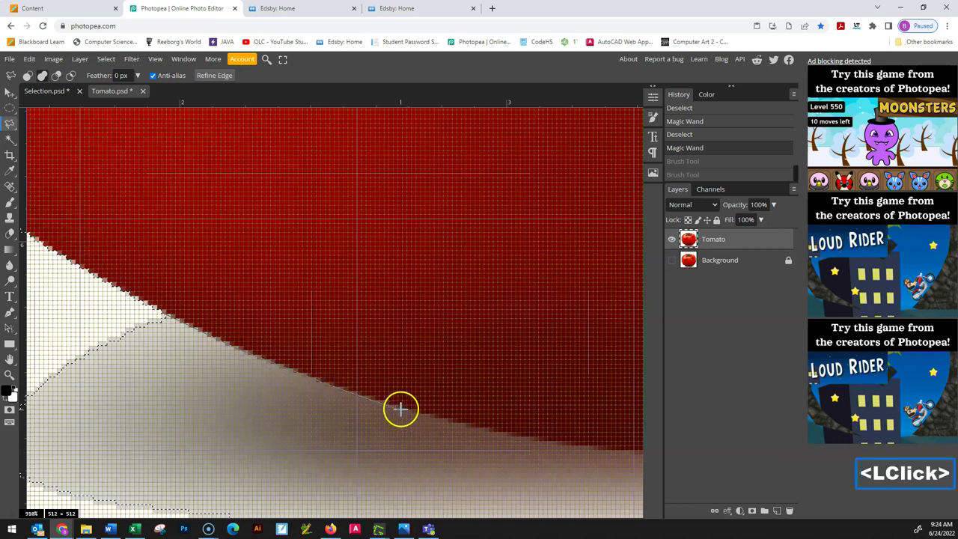
click(401, 407)
key(space)
drag(506, 426, 287, 355)
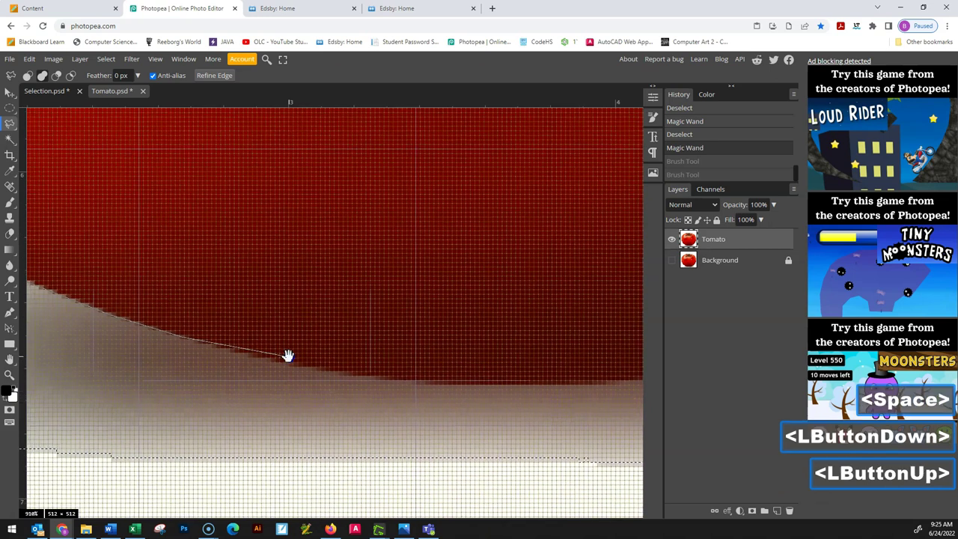
click(235, 349)
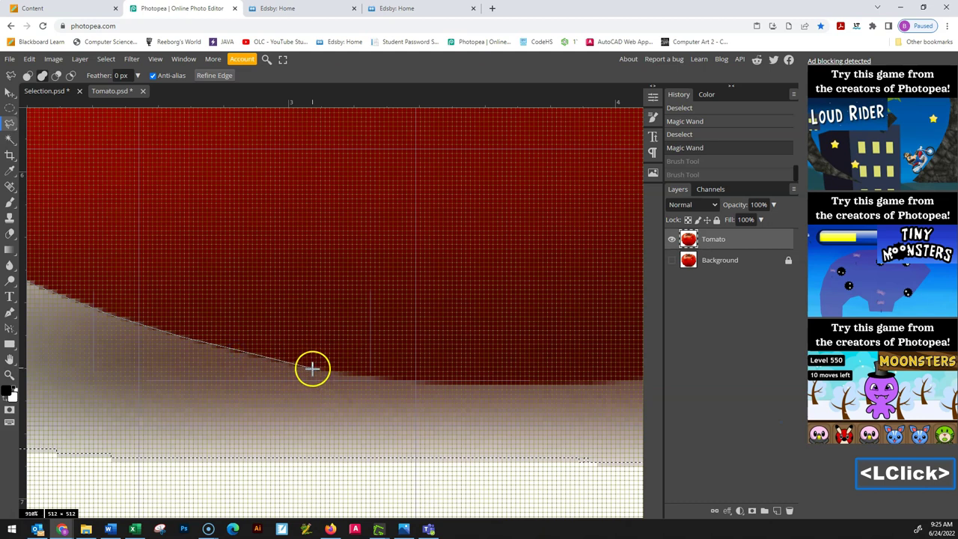
click(321, 329)
key(BackSpace)
key(BackSpace)
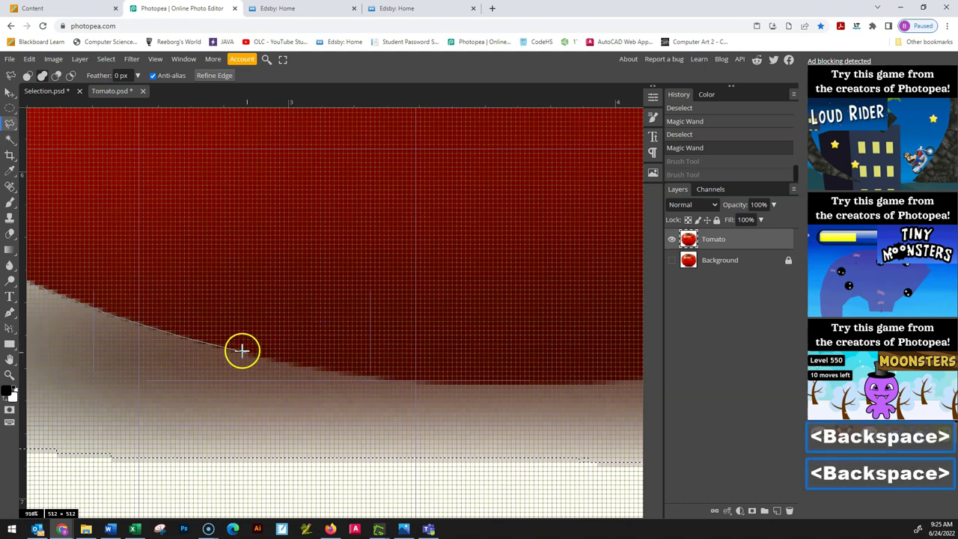
Continue the lasso outline with closely spaced points along the tomato's lower left curve, replacing the misplaced point.
click(194, 341)
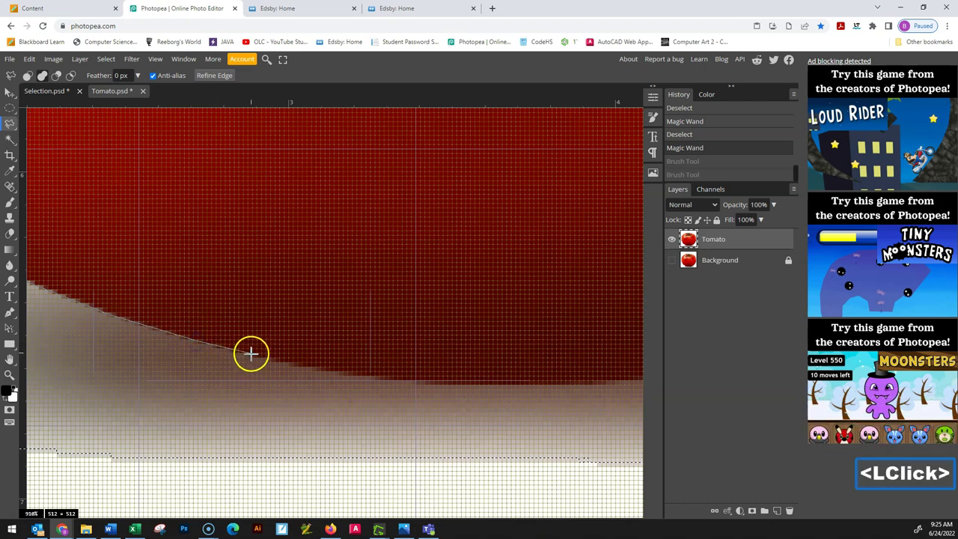
click(250, 353)
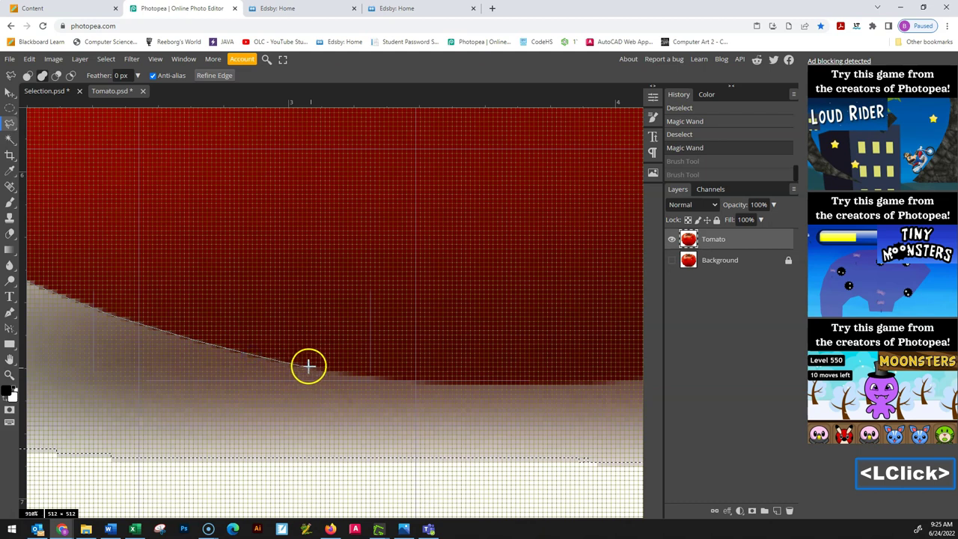
click(291, 362)
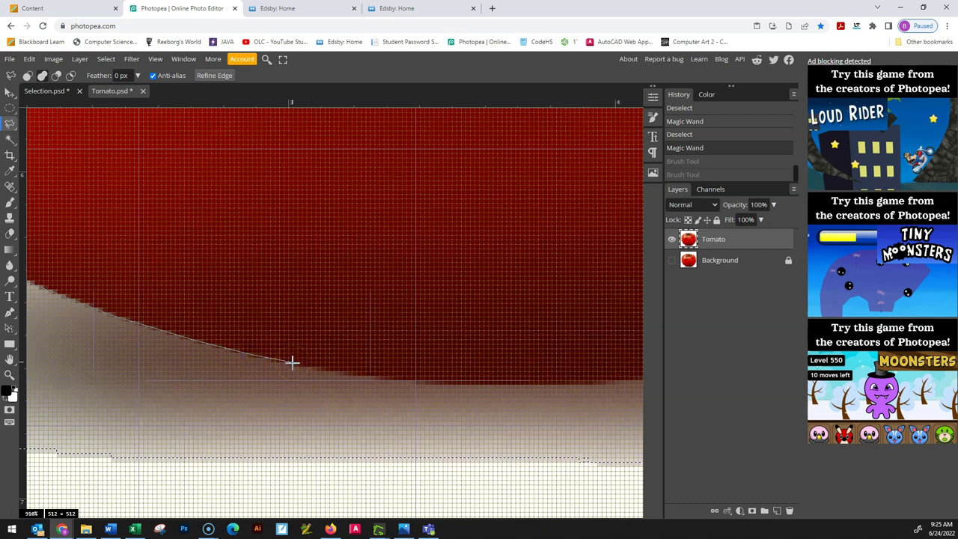
click(294, 363)
key(BackSpace)
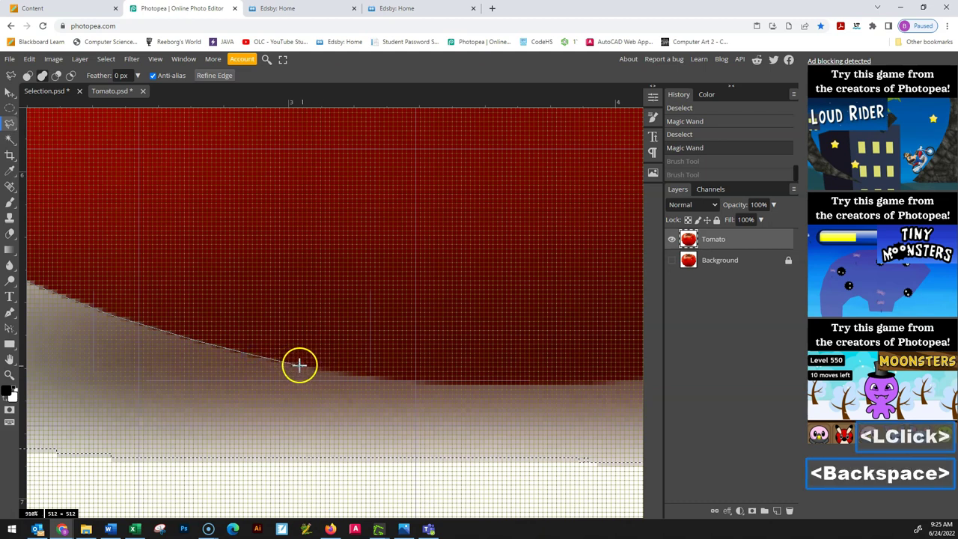
click(299, 366)
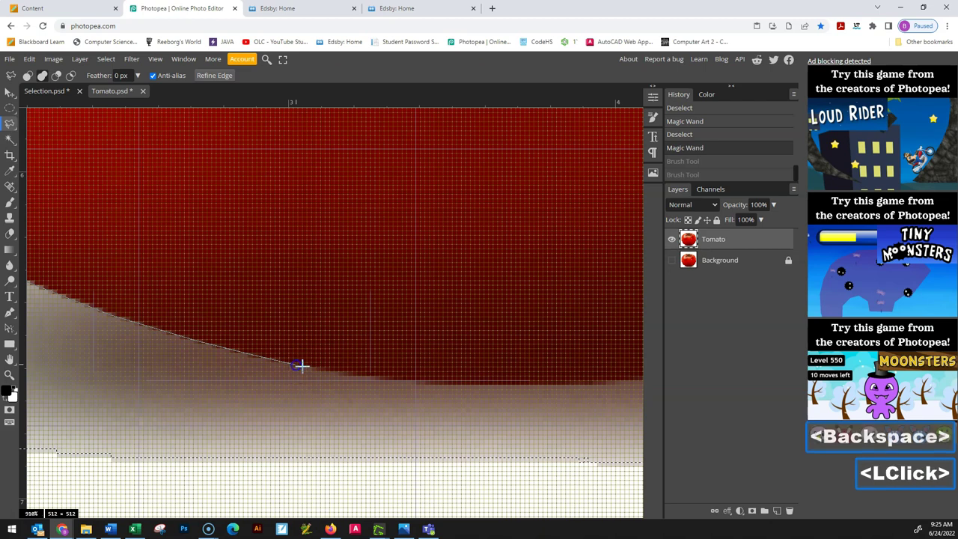
Trace the lasso outline along the nearly flat underside of the tomato, just above the shadow.
click(346, 375)
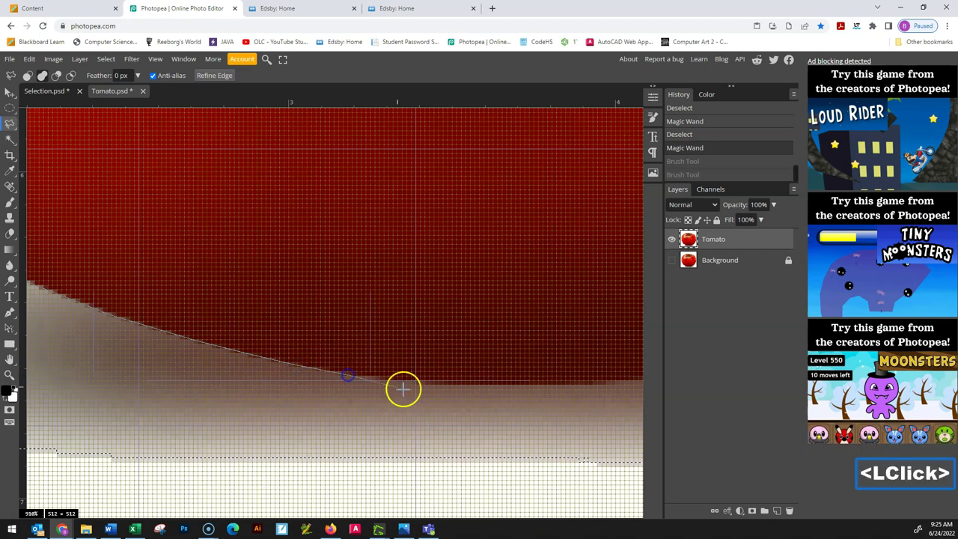
click(389, 379)
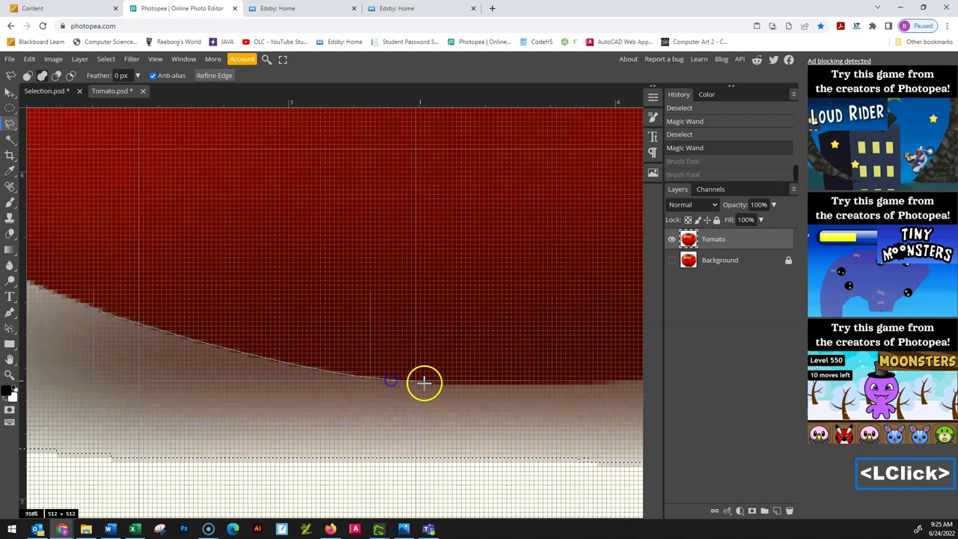
click(492, 386)
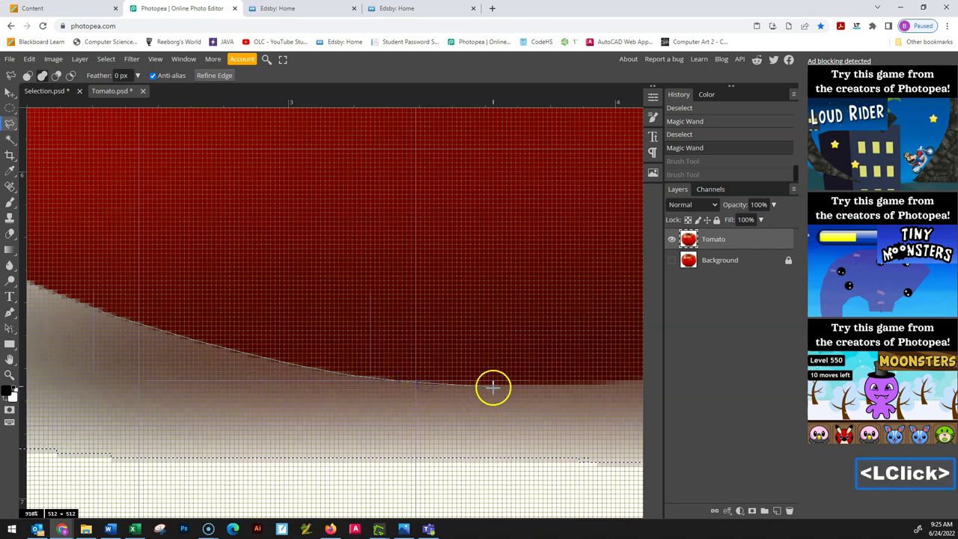
click(538, 385)
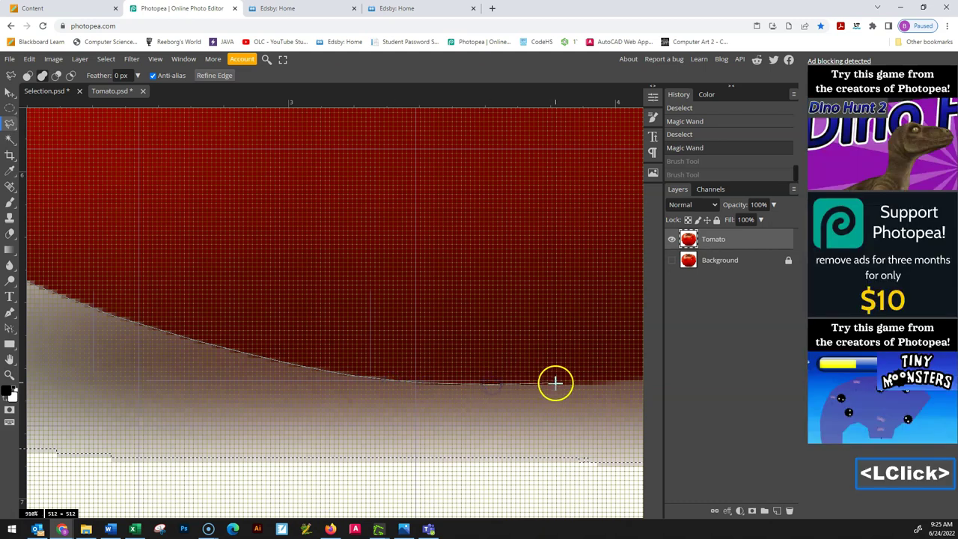
click(556, 385)
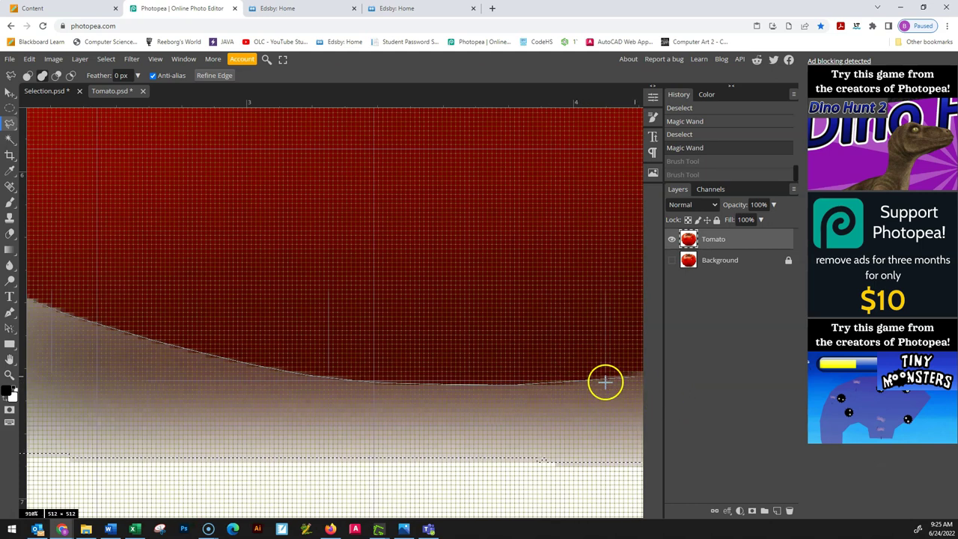
Carry the lasso outline past the tomato's lowest point to where its underside begins to rise on the right.
key(space)
drag(492, 384, 334, 387)
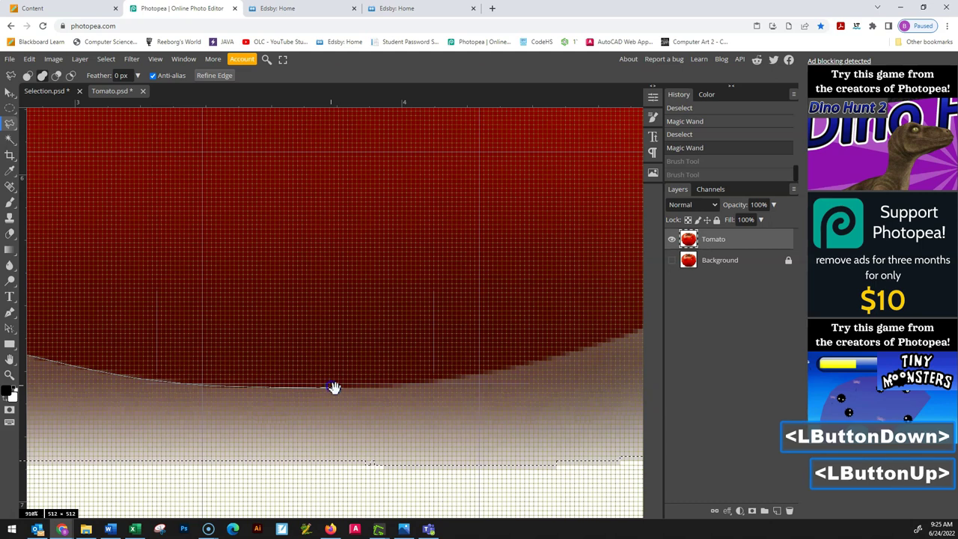
click(382, 388)
click(441, 381)
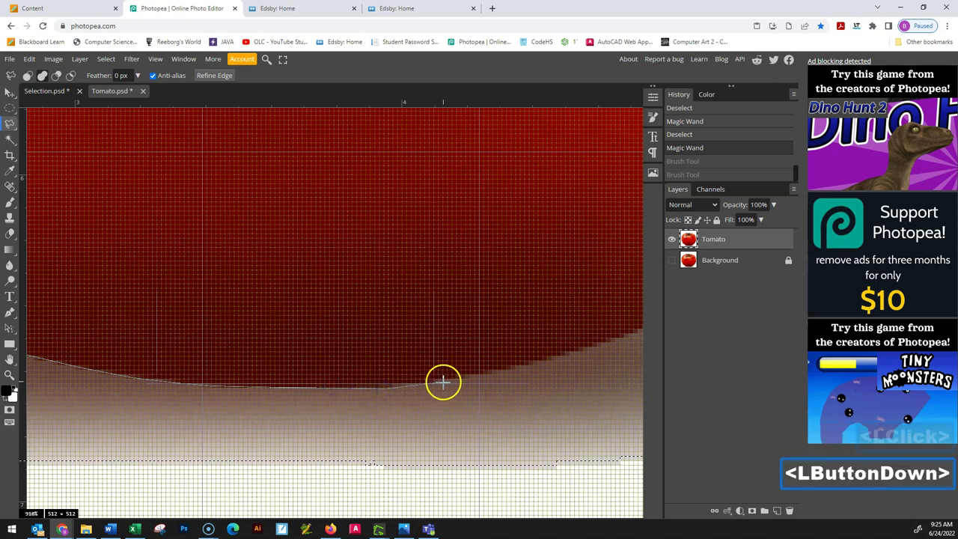
click(539, 361)
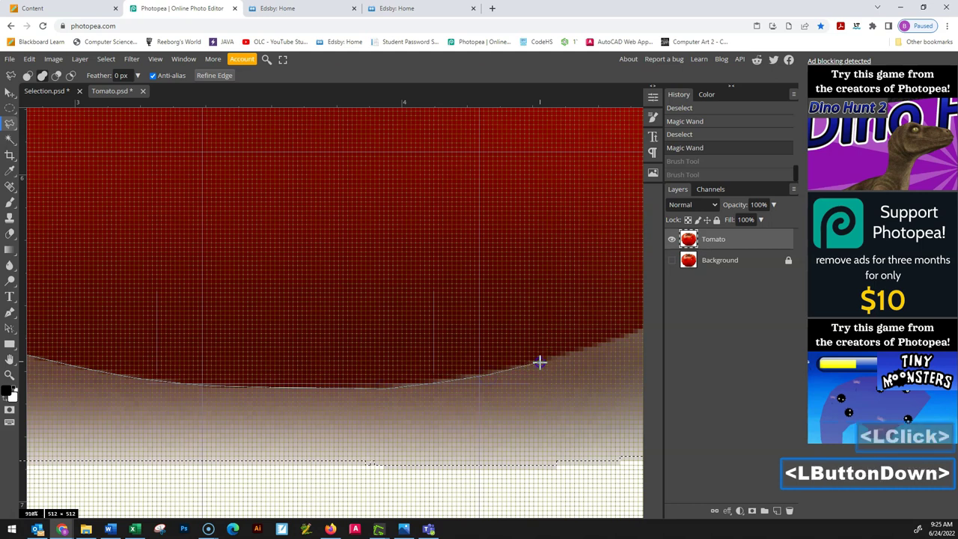
click(603, 342)
Trace the lasso outline up the tomato's steeper lower right edge toward the shadow's right corner.
key(space)
mouse_move(612, 336)
mouse_down()
mouse_move(488, 346)
mouse_move(400, 377)
mouse_up()
click(448, 365)
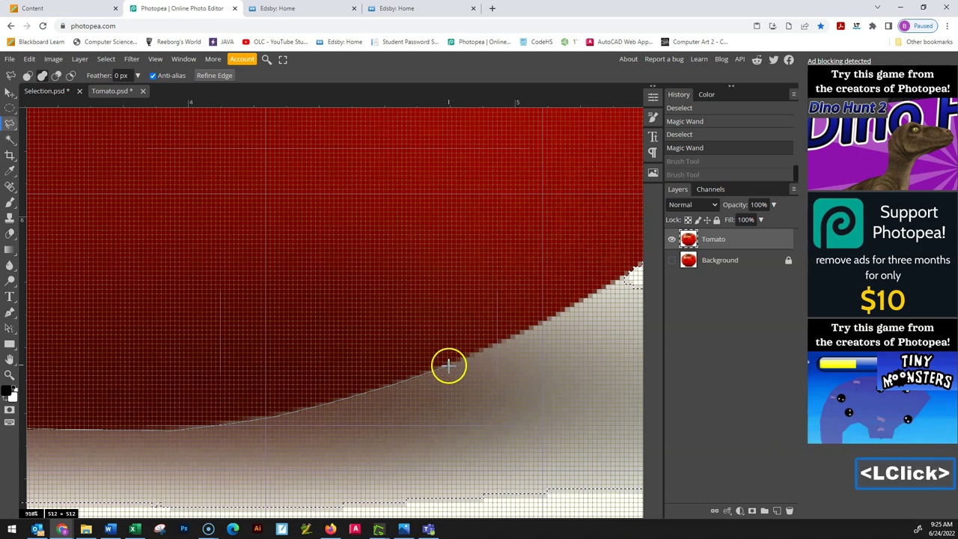
click(497, 345)
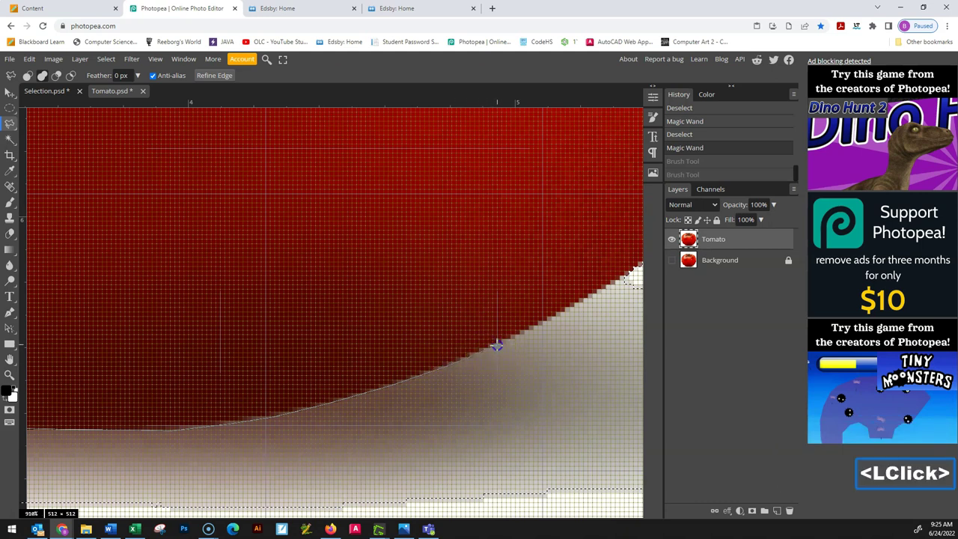
click(544, 322)
click(603, 286)
Extend the lasso outline past the shadow's right corner into the already selected white background.
key(space)
drag(613, 274, 472, 320)
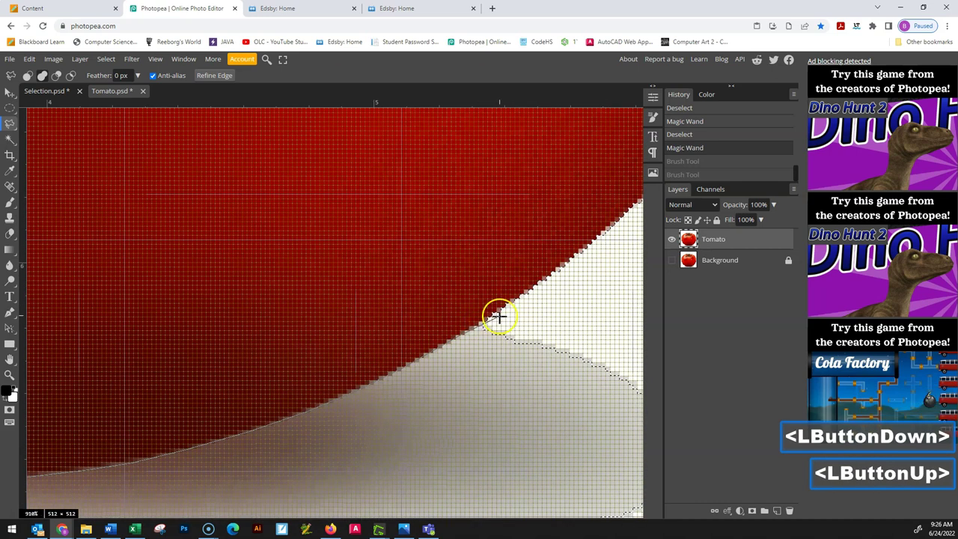
click(486, 323)
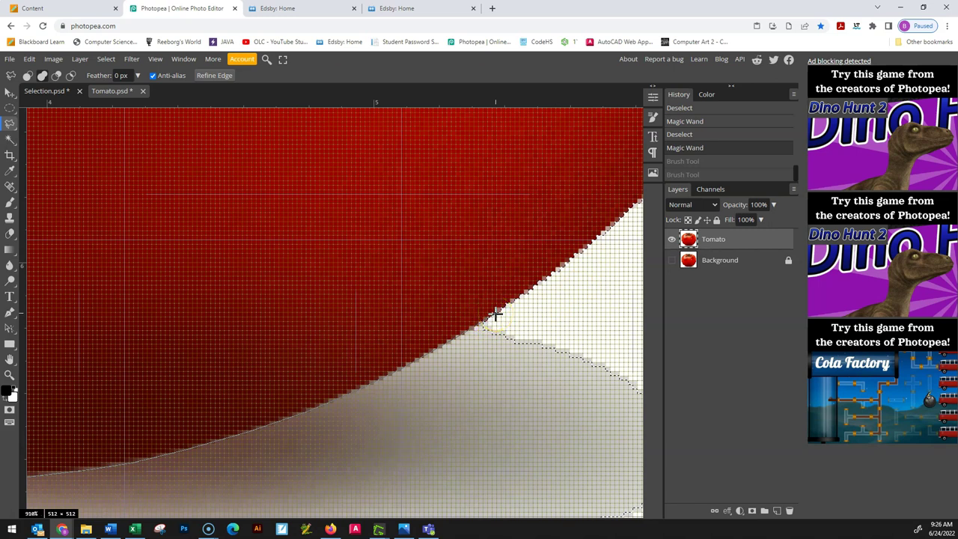
click(495, 315)
scroll(577, 291, down, 3)
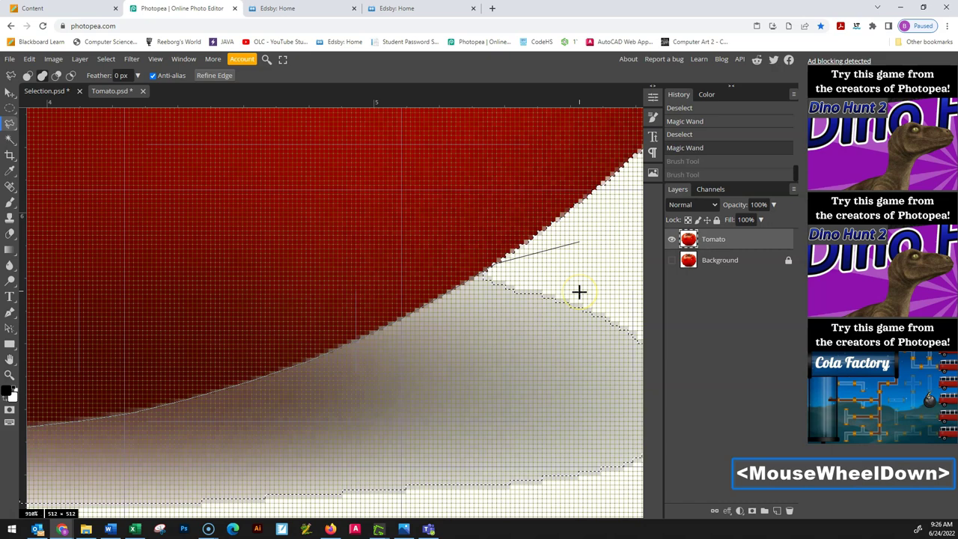
scroll(576, 285, up, 2)
scroll(572, 272, up, 2)
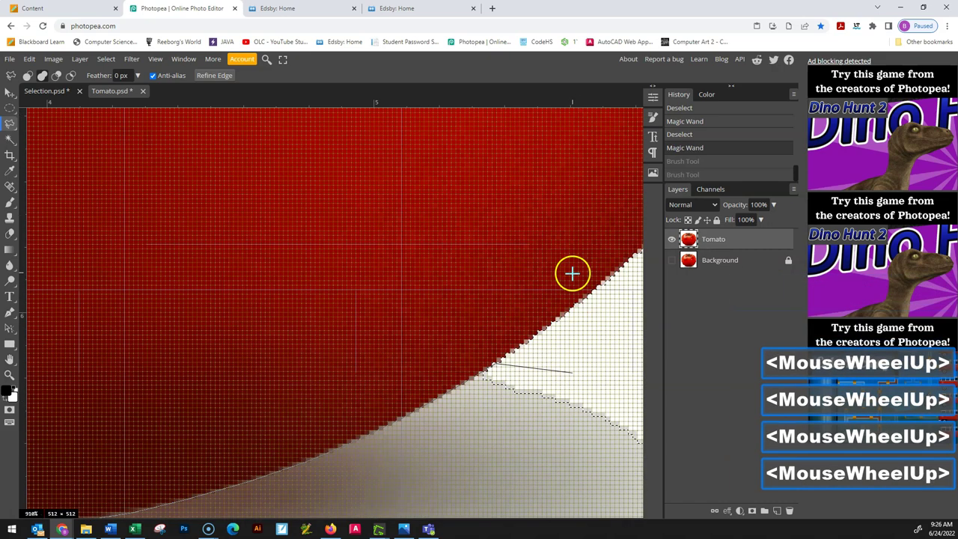
alt+scroll(572, 272, down, 4)
alt+scroll(584, 314, down, 5)
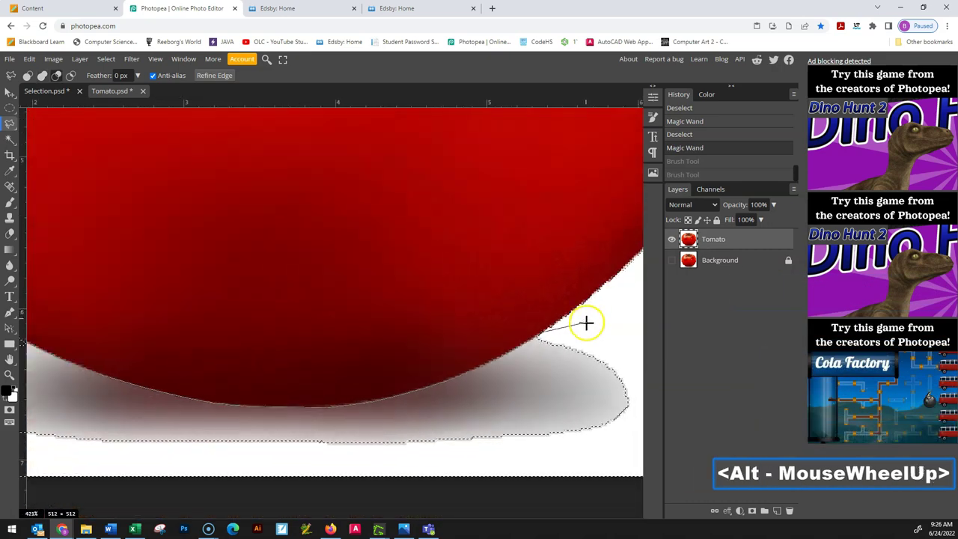
mouse_move(560, 321)
mouse_down()
mouse_move(322, 315)
mouse_move(270, 322)
mouse_move(267, 344)
mouse_move(349, 375)
mouse_move(497, 382)
mouse_move(547, 335)
mouse_up()
click(556, 330)
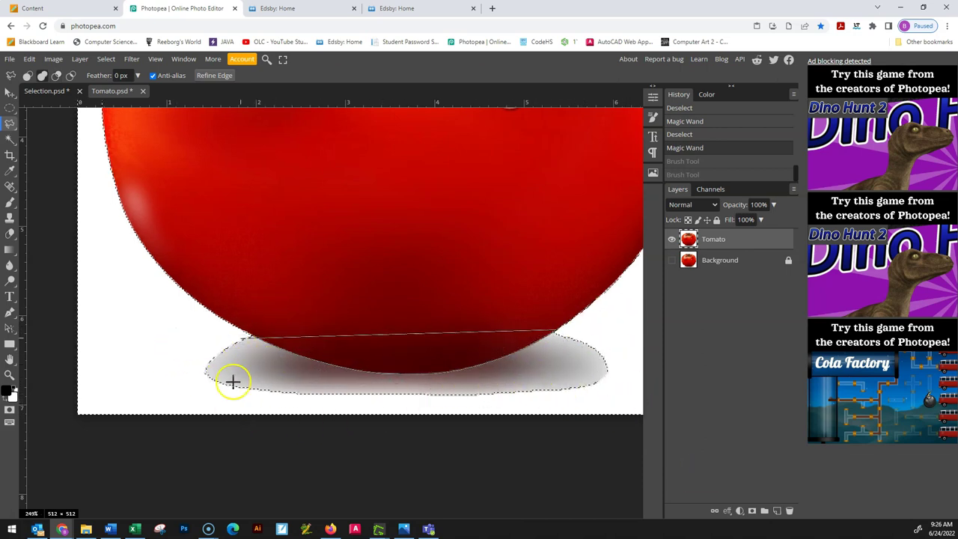
Carry the lasso outline around the outside of the shadow and close it beside the tomato's lower left, adding the shadow to the selection.
click(619, 347)
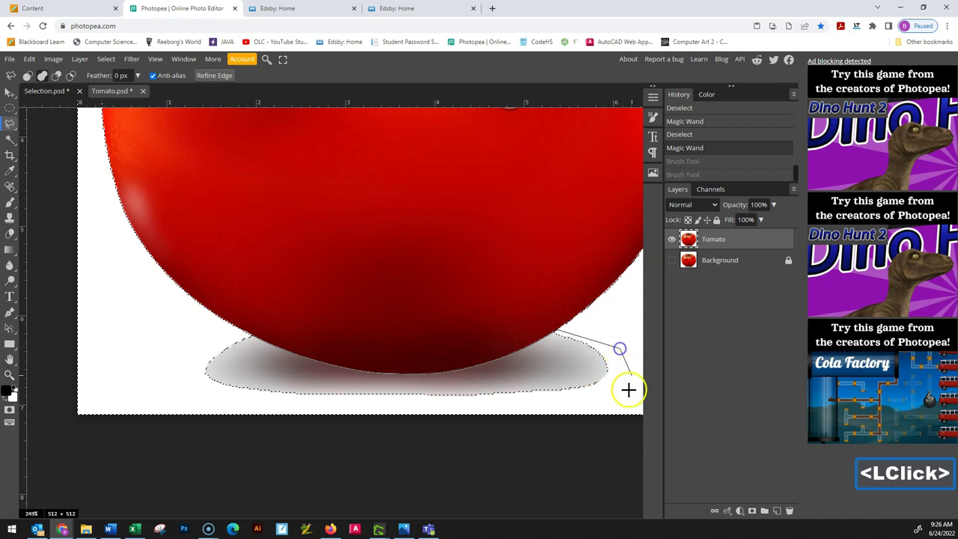
click(628, 396)
click(505, 406)
click(254, 405)
click(170, 388)
click(166, 333)
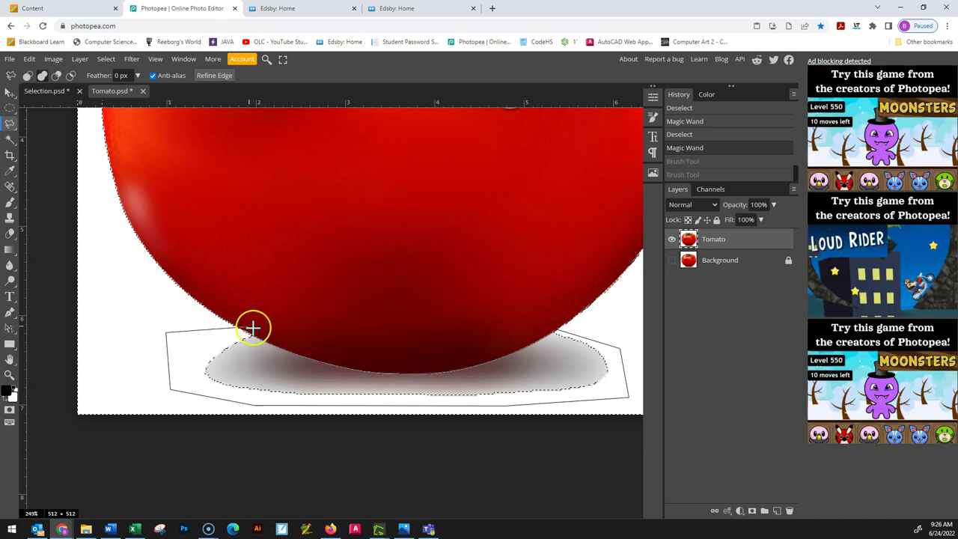
double_click(225, 332)
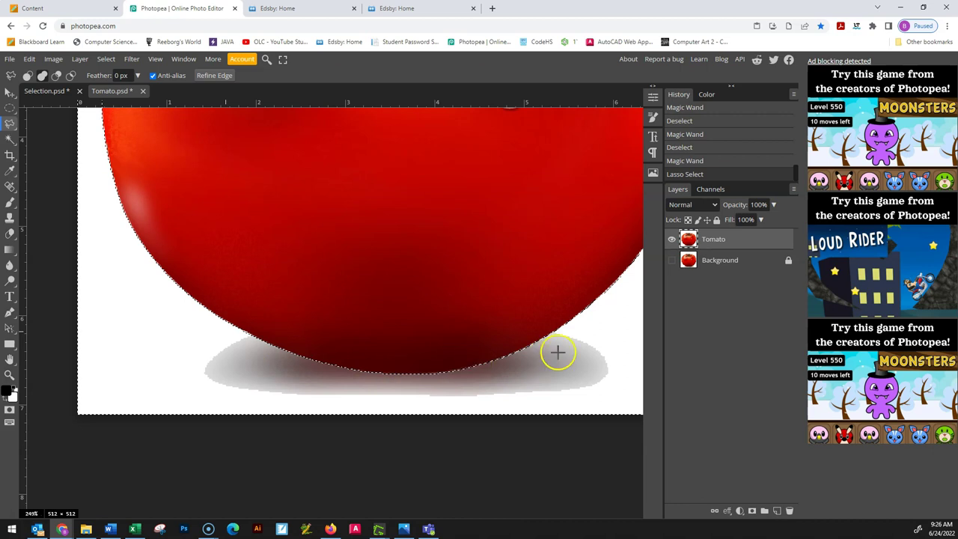
Delete the selected white background and shadow from the Tomato layer.
alt+scroll(582, 356, down, 4)
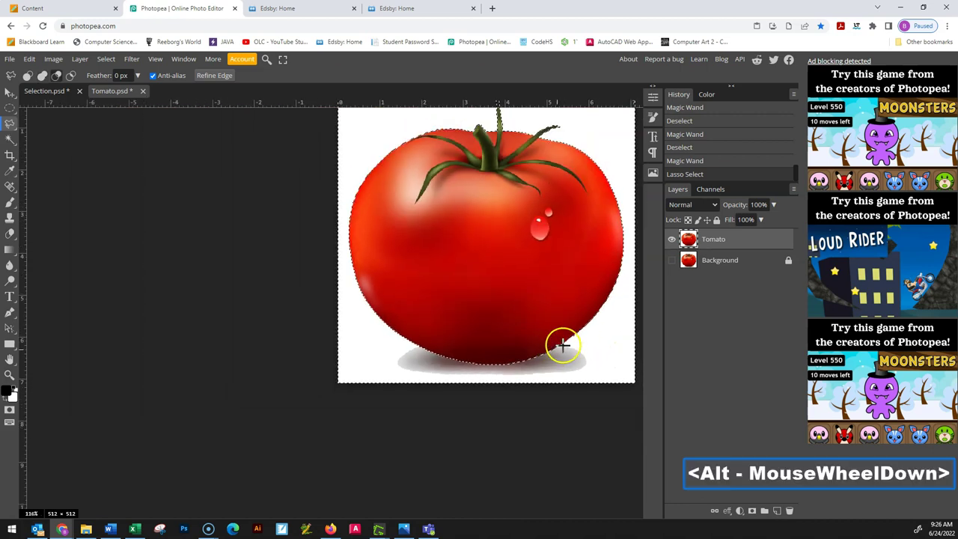
drag(566, 242, 483, 316)
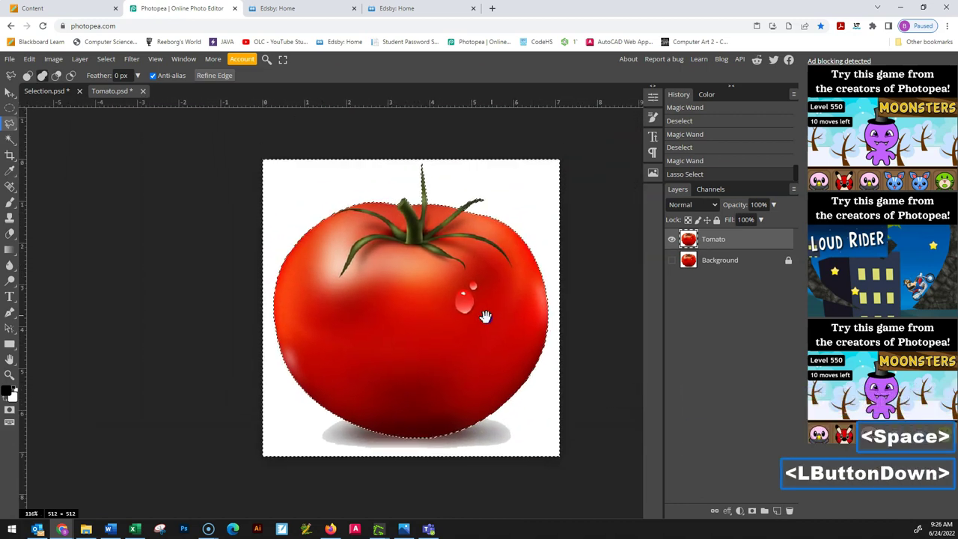
alt+scroll(459, 299, up, 2)
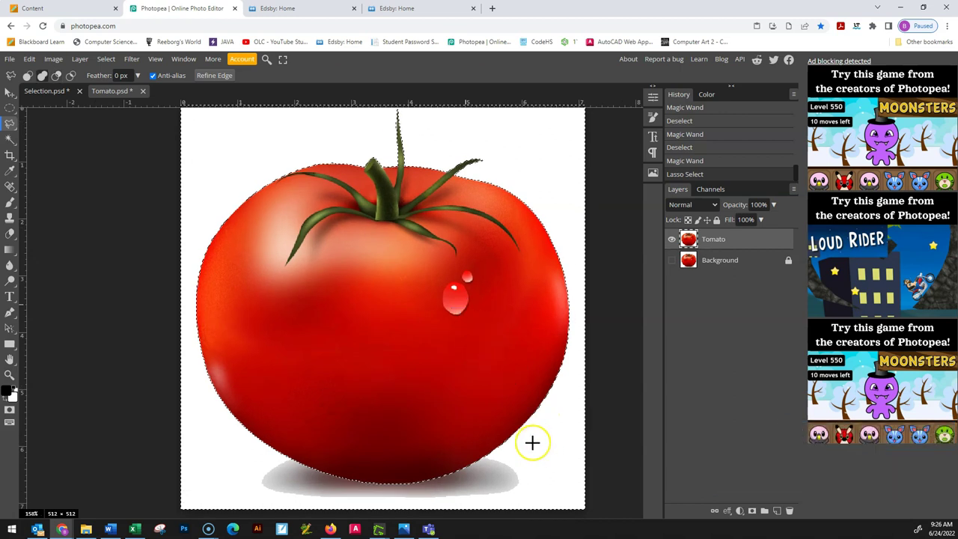
key(Delete)
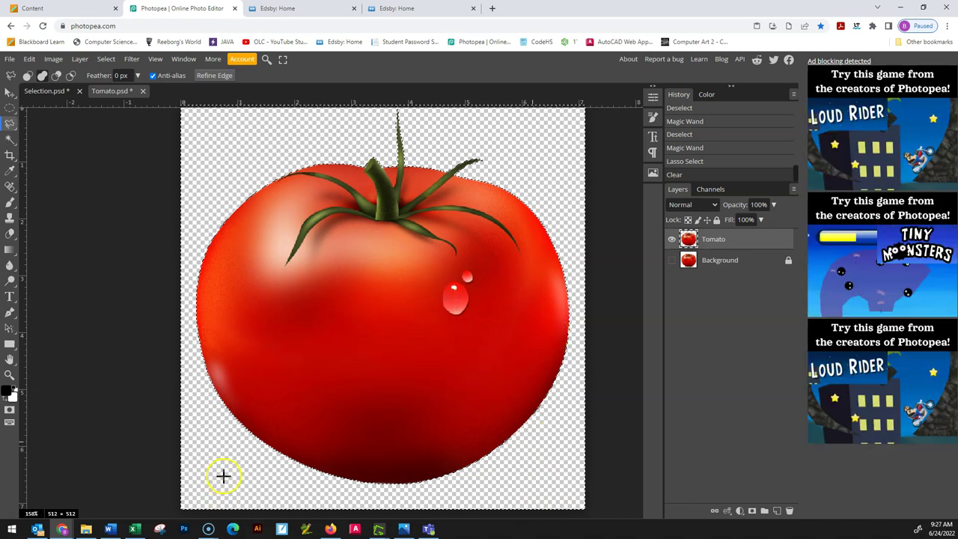
Try moving the Tomato layer slightly downward with the Move tool and undo the move.
click(10, 91)
drag(353, 352, 343, 388)
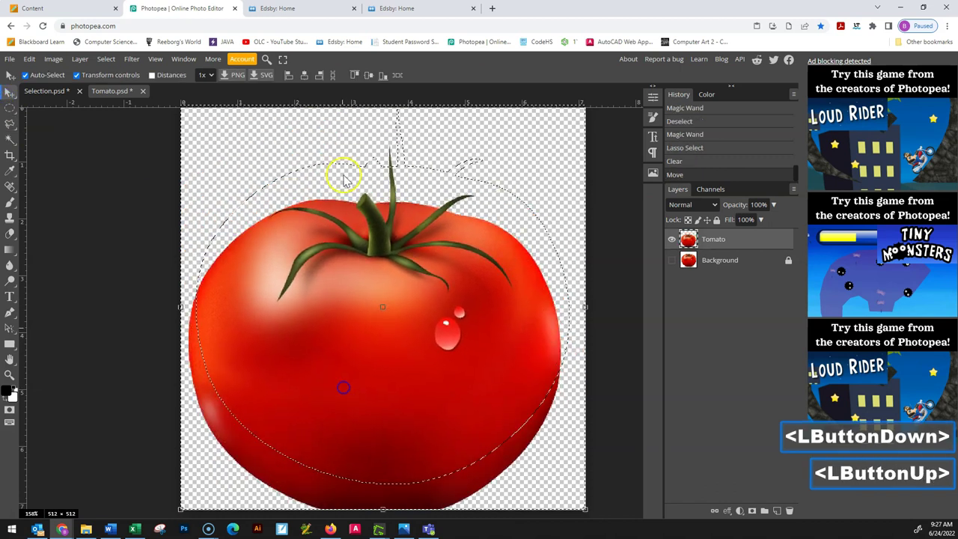
key(ctrl+z)
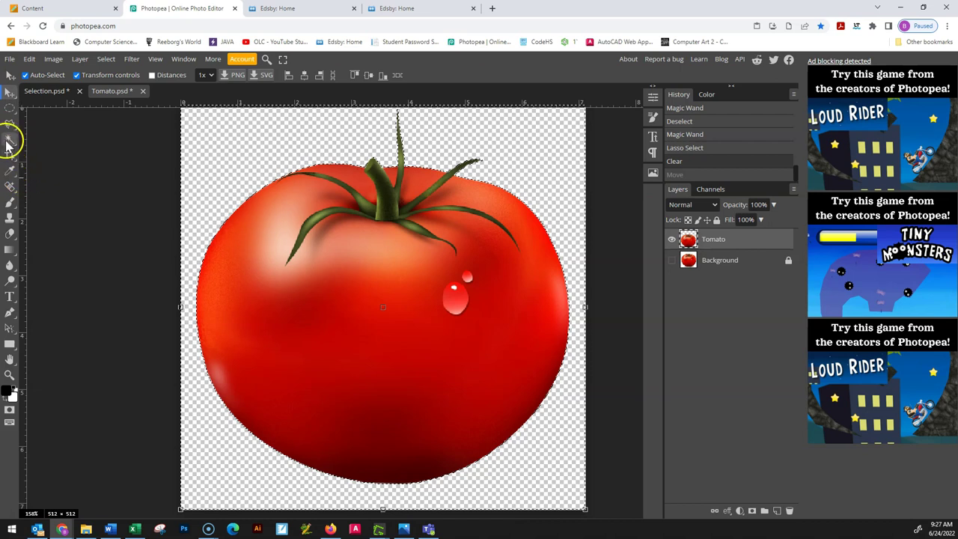
Test the selection by painting a black Brush stroke across the tomato's lower right edge, and undo the painting.
click(10, 202)
drag(557, 487, 503, 448)
click(561, 498)
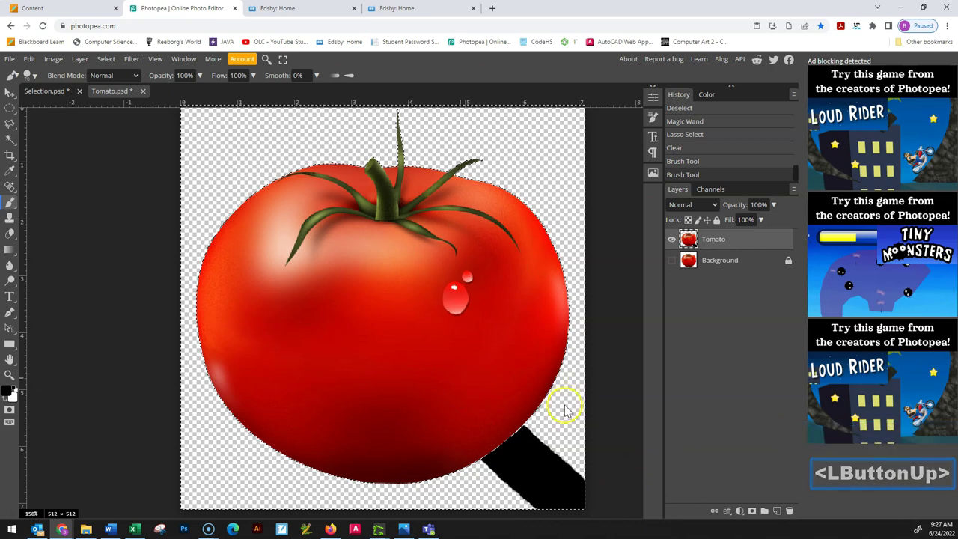
key(ctrl+z)
key(ctrl+z)
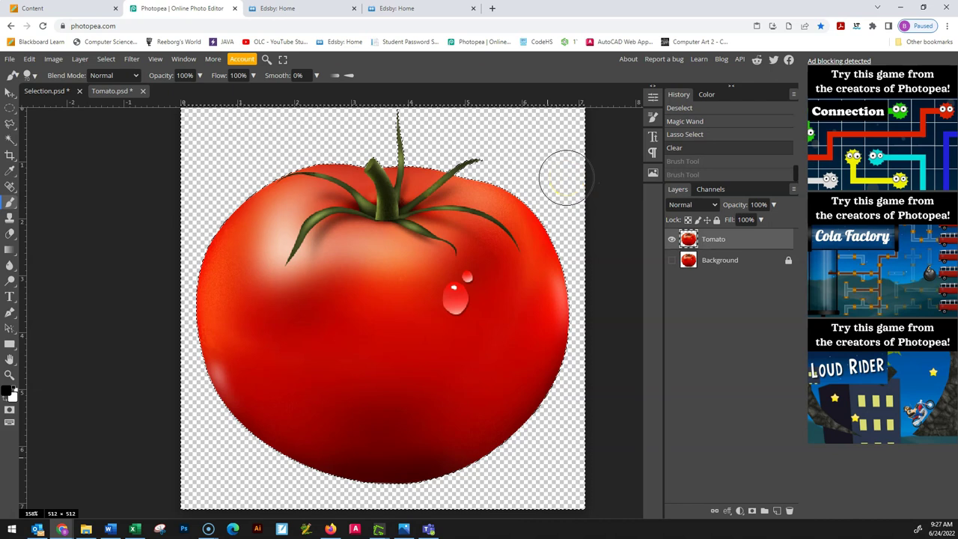
mouse_move(536, 167)
mouse_down()
mouse_move(546, 171)
mouse_move(526, 217)
mouse_move(547, 169)
mouse_move(559, 201)
mouse_up()
Invert the selection so that the tomato is selected instead of its surroundings.
click(105, 60)
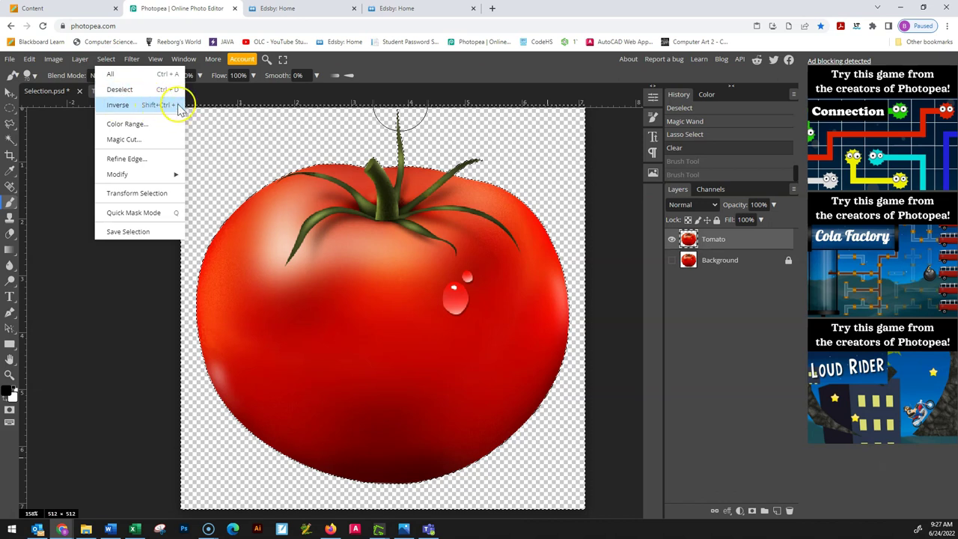
click(125, 110)
click(126, 111)
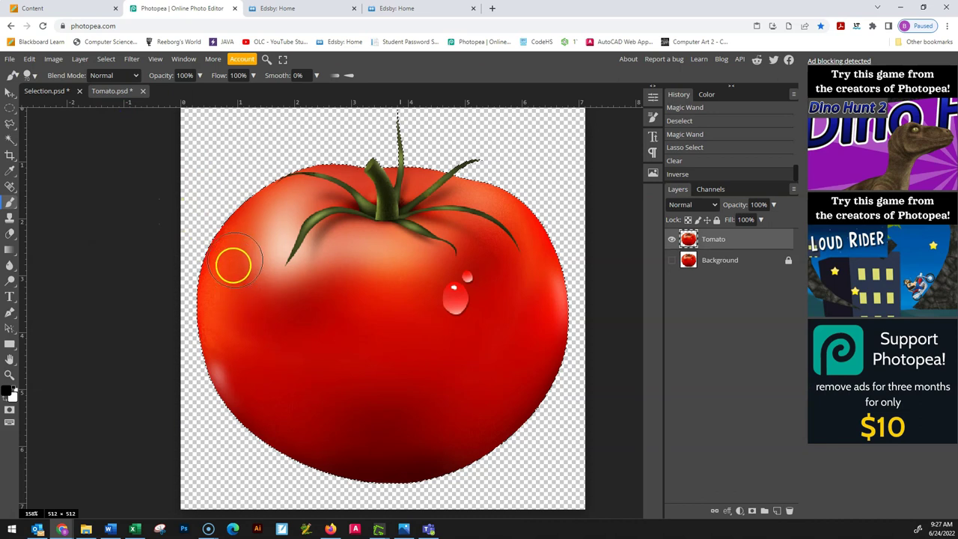
Test the inverted selection with black Brush strokes over the tomato's lower right area, and undo them.
mouse_move(246, 229)
mouse_down()
mouse_move(228, 216)
mouse_move(236, 207)
mouse_move(378, 122)
mouse_move(481, 164)
mouse_move(578, 356)
mouse_move(535, 464)
mouse_move(532, 483)
mouse_move(545, 487)
mouse_move(412, 346)
mouse_move(540, 479)
mouse_move(434, 380)
mouse_move(551, 459)
mouse_move(523, 383)
mouse_up()
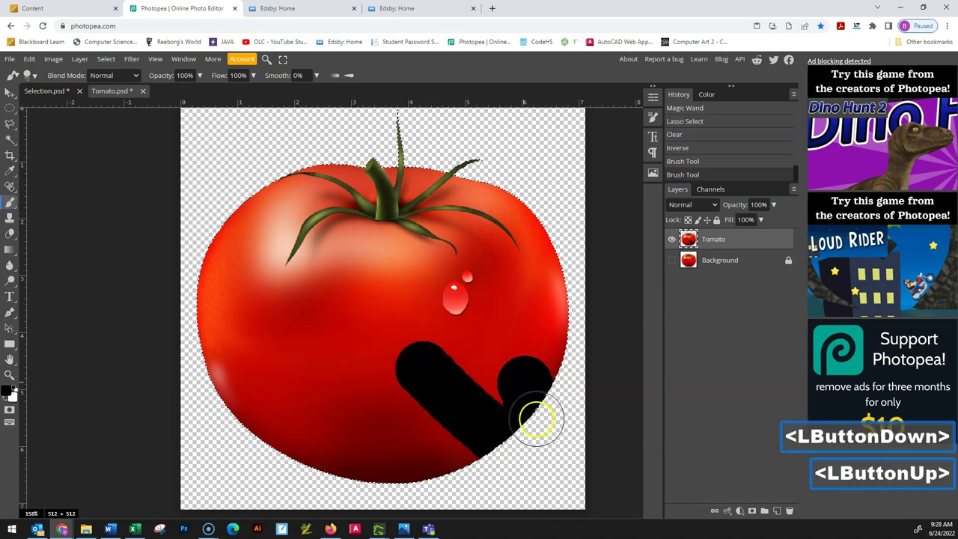
key(ctrl+z)
key(ctrl+z)
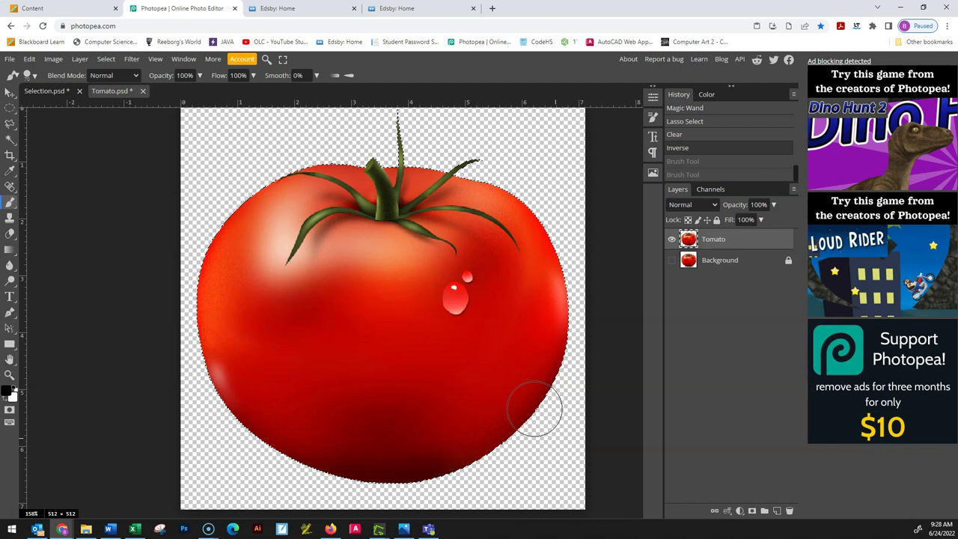
Save the tomato selection as an alpha channel and bring up the document's list of channels.
click(106, 59)
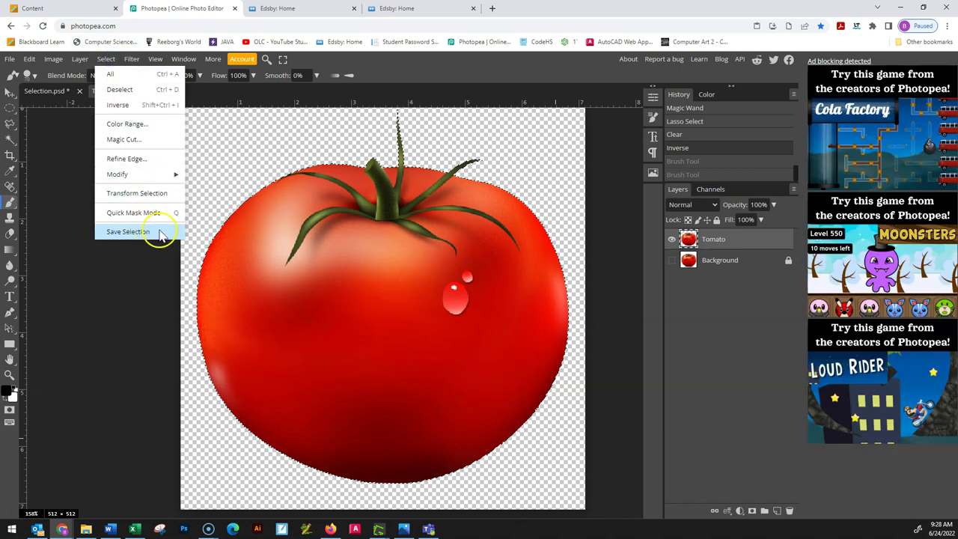
click(127, 232)
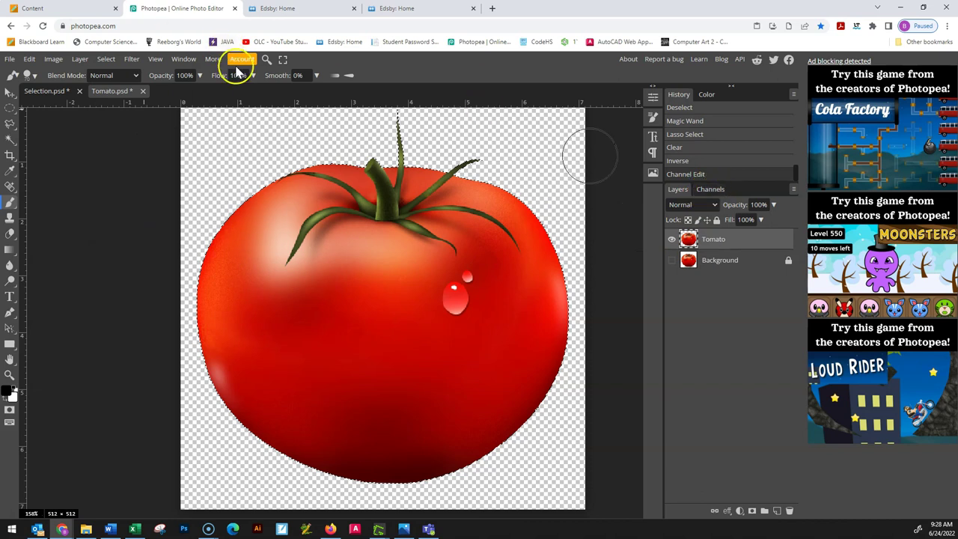
click(183, 59)
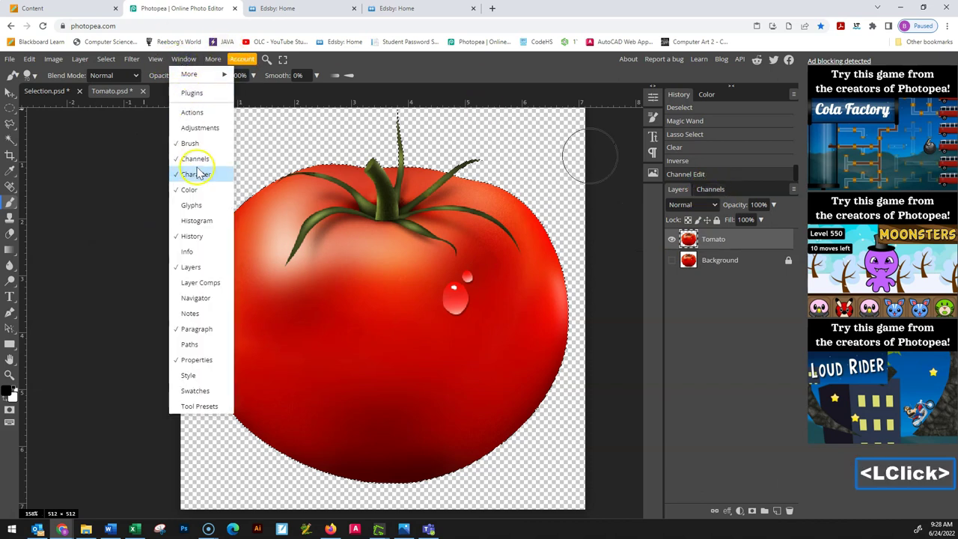
click(709, 191)
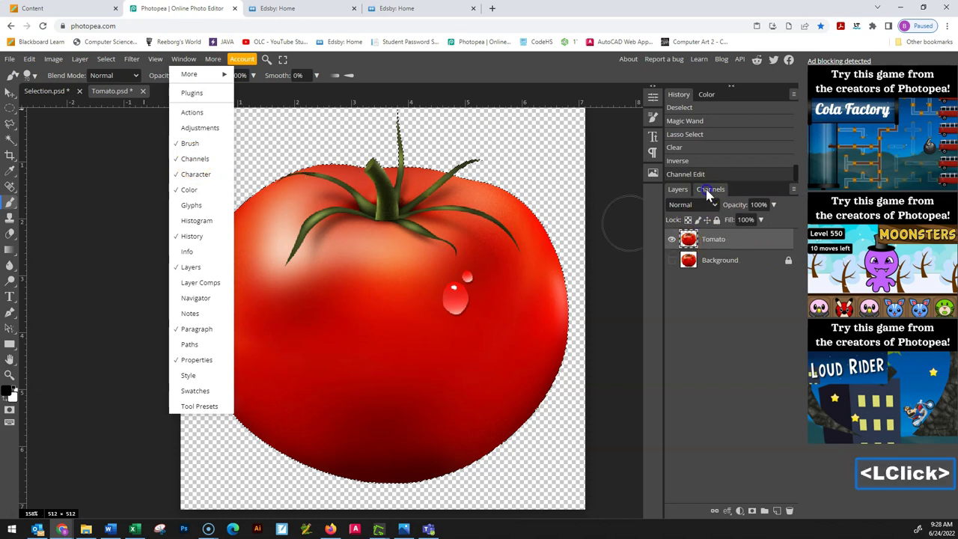
click(703, 292)
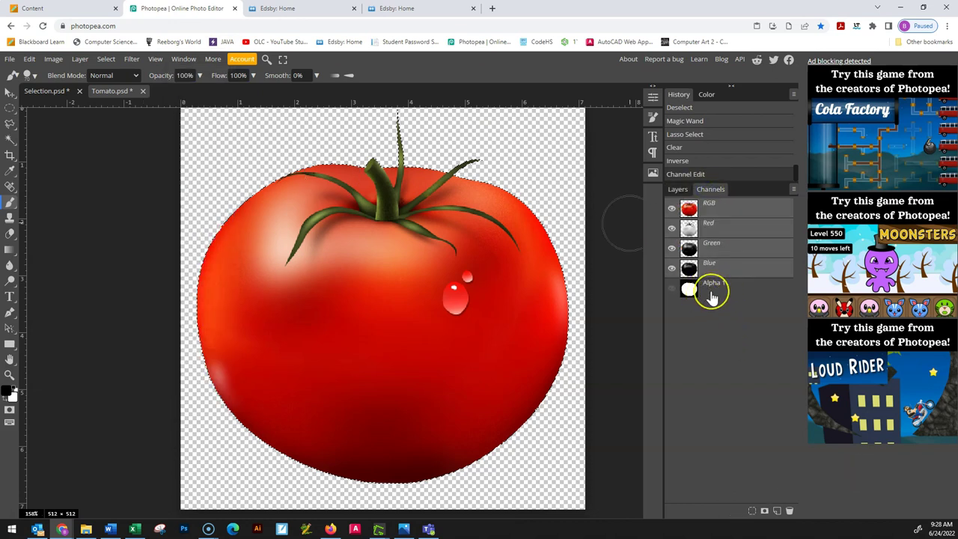
Display the Alpha 1 mask on its own with the RGB channels hidden, and deselect the tomato.
click(672, 289)
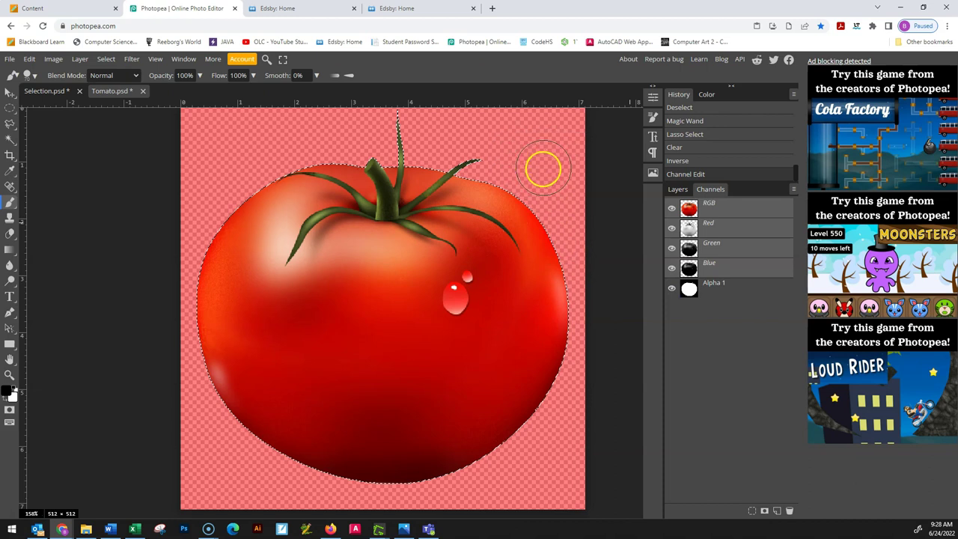
click(669, 211)
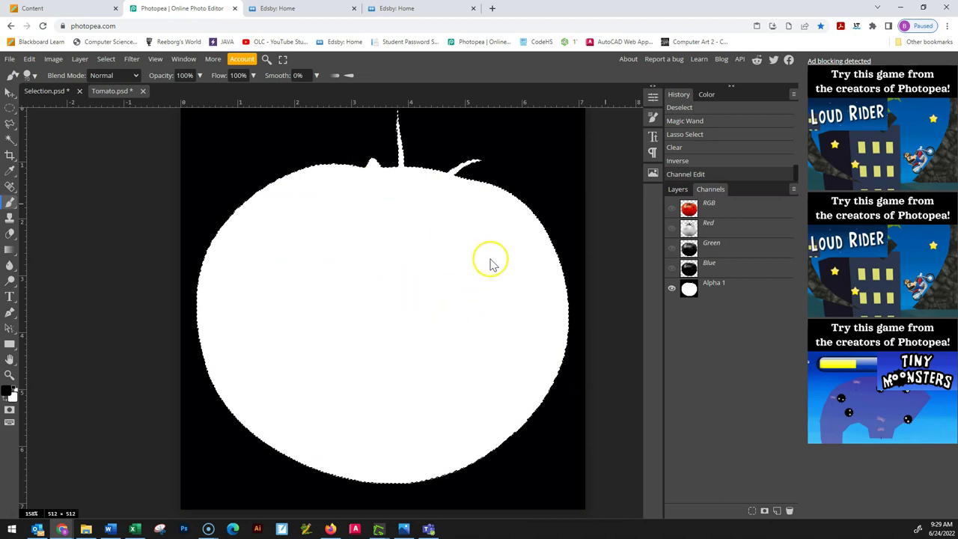
key(ctrl+d)
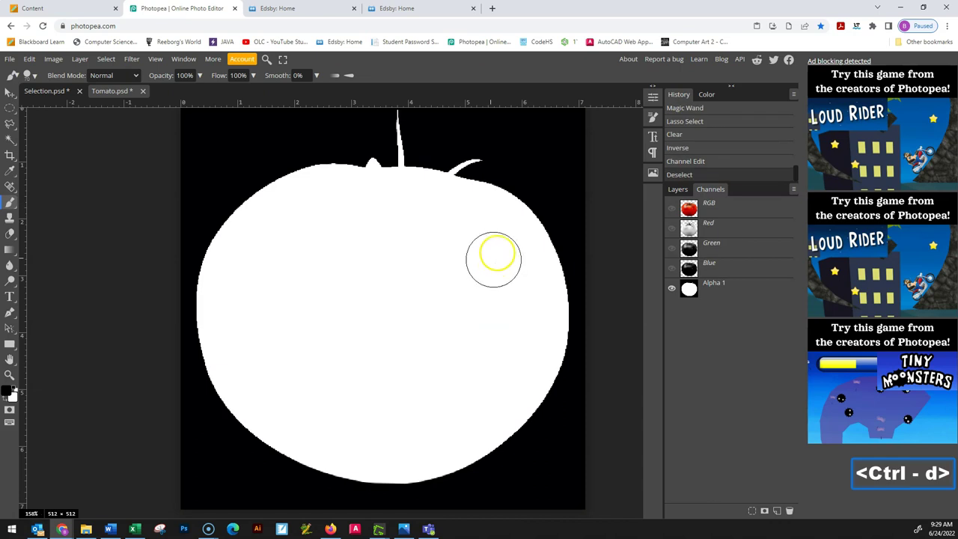
Restore the normal colour view by showing the RGB channels and hiding Alpha 1.
click(672, 209)
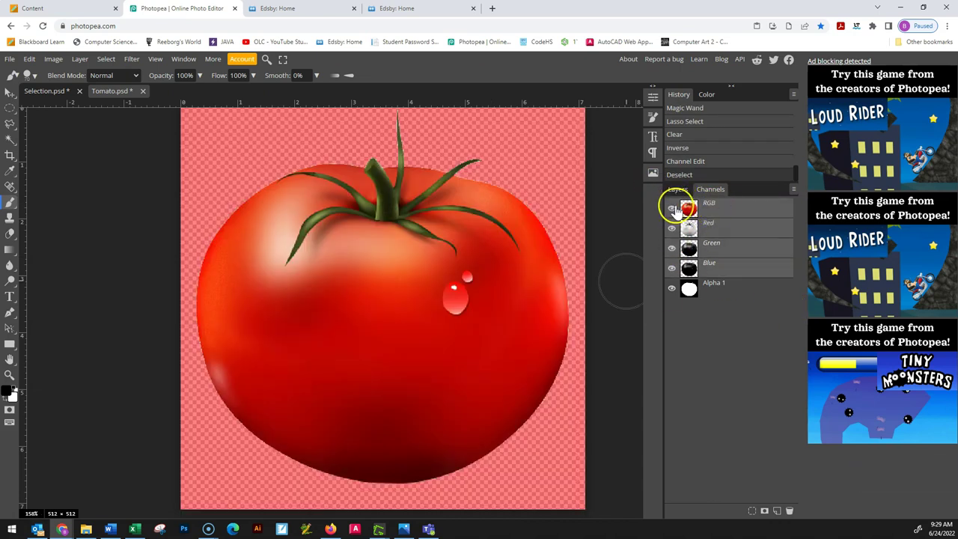
click(671, 290)
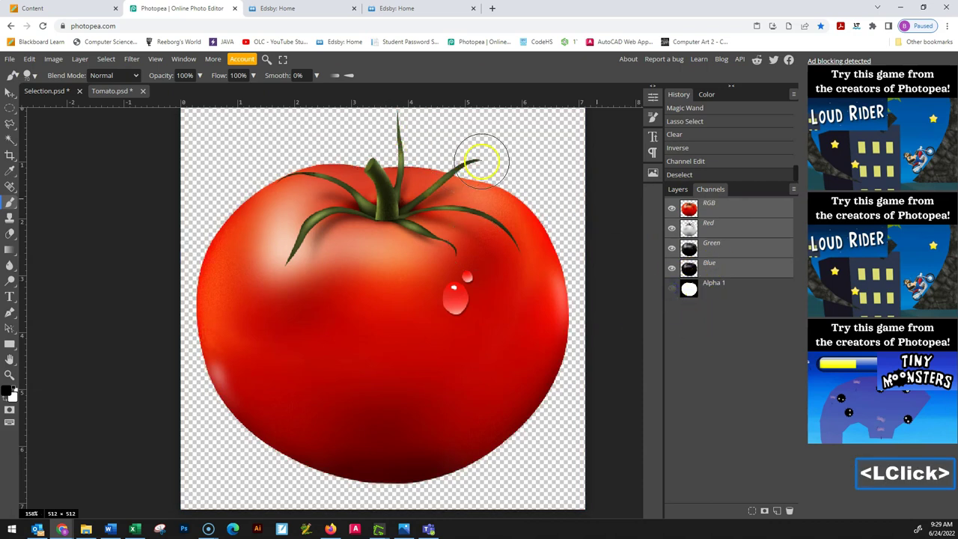
Examine the cut-out edges of the tomato and its stem up close against the transparent background.
scroll(224, 194, up, 4)
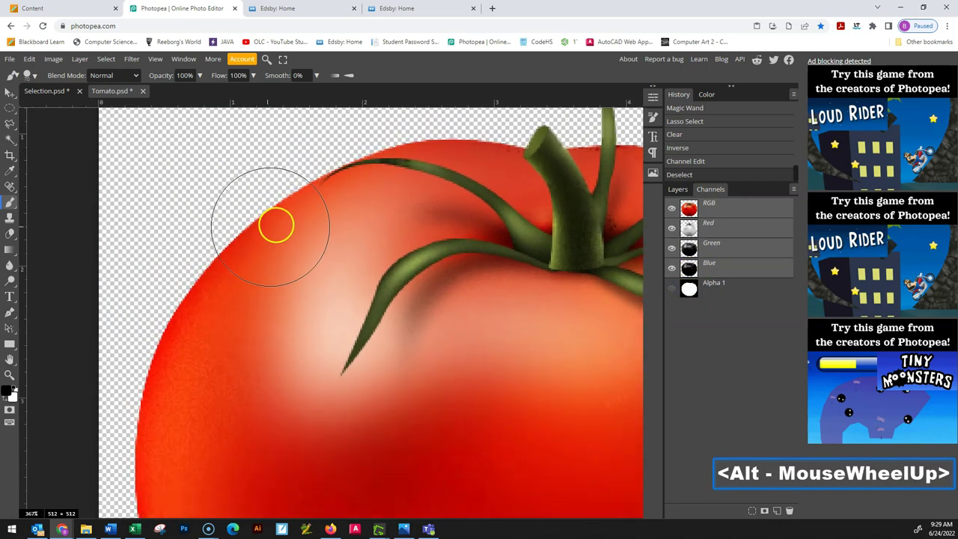
scroll(276, 224, up, 1)
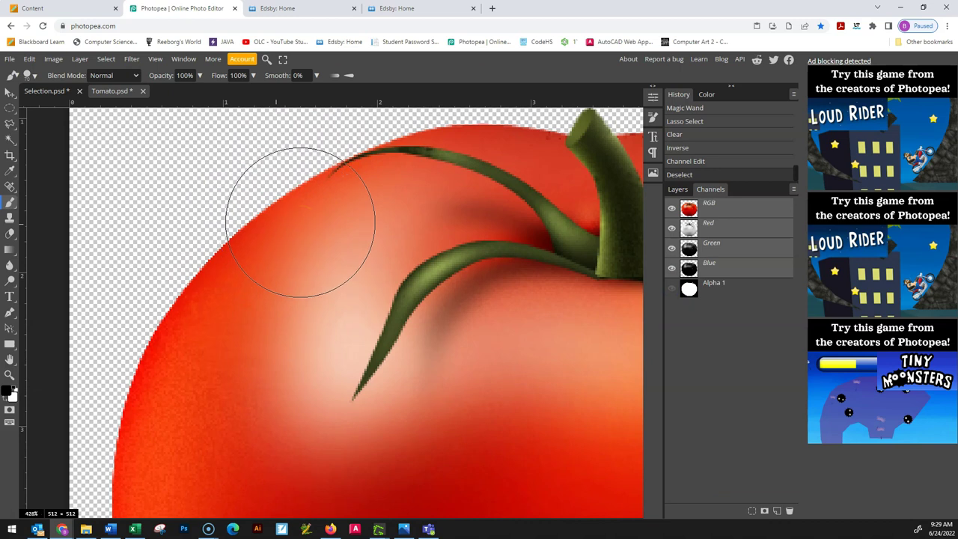
scroll(291, 228, down, 6)
scroll(359, 255, up, 6)
alt+scroll(369, 271, down, 2)
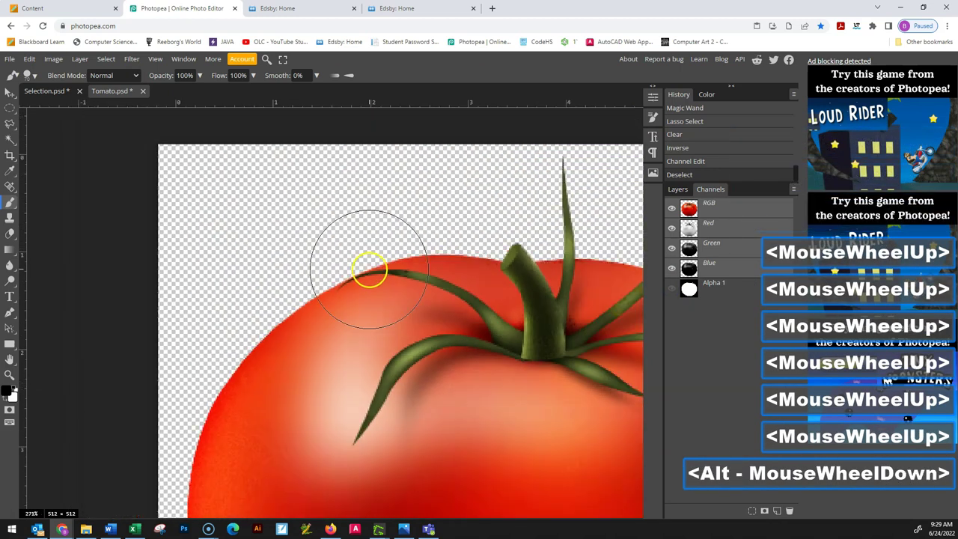
alt+scroll(369, 270, down, 3)
alt+scroll(465, 394, up, 1)
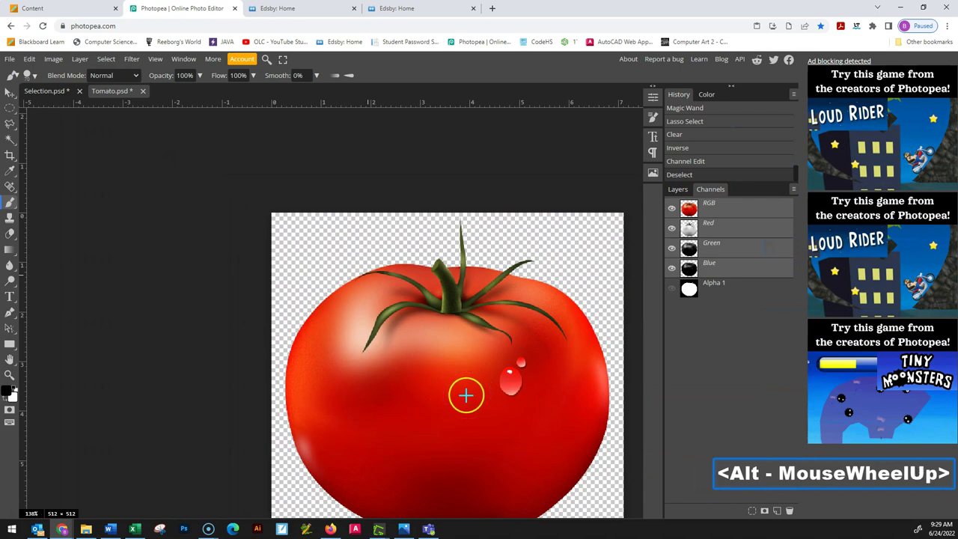
alt+scroll(465, 394, up, 2)
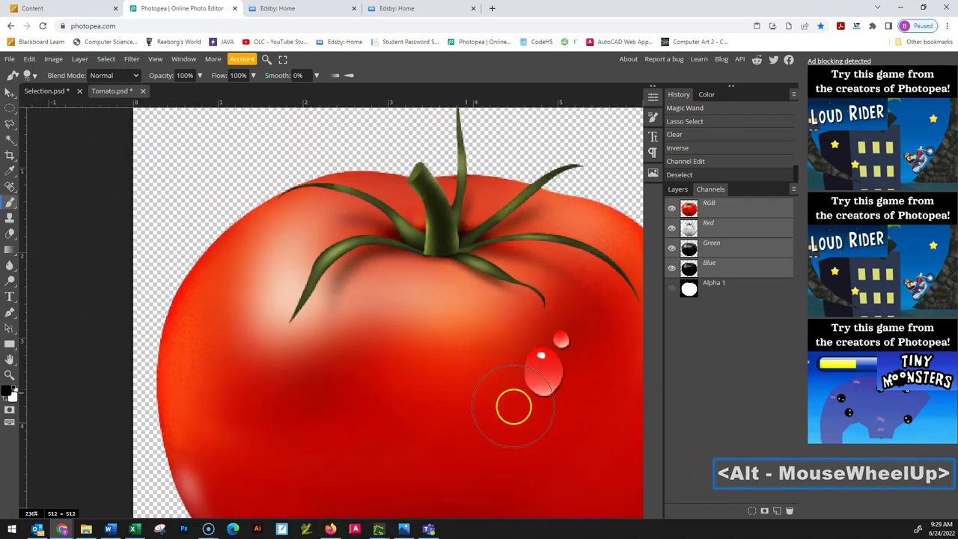
alt+scroll(513, 406, down, 2)
alt+scroll(512, 410, down, 1)
alt+scroll(508, 410, up, 2)
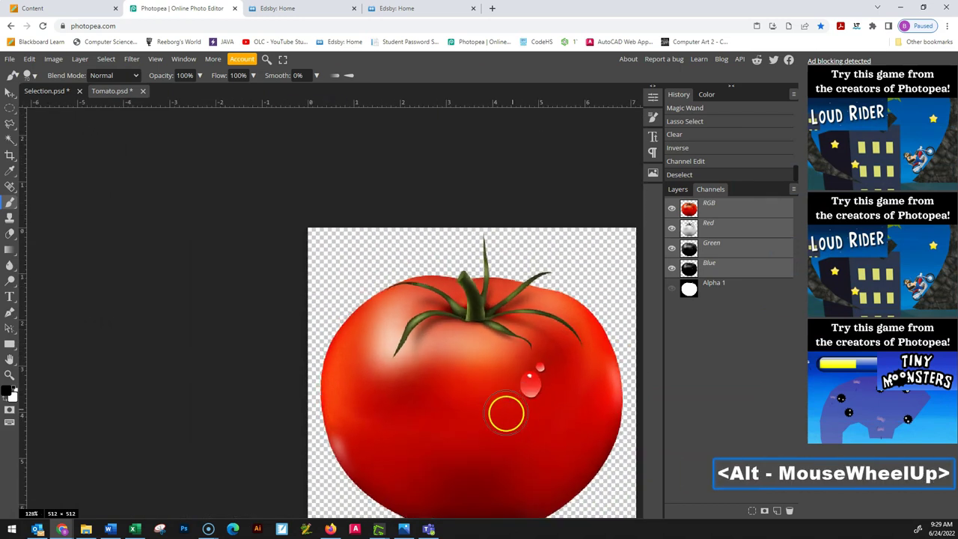
middle_click(508, 432)
middle_click(622, 346)
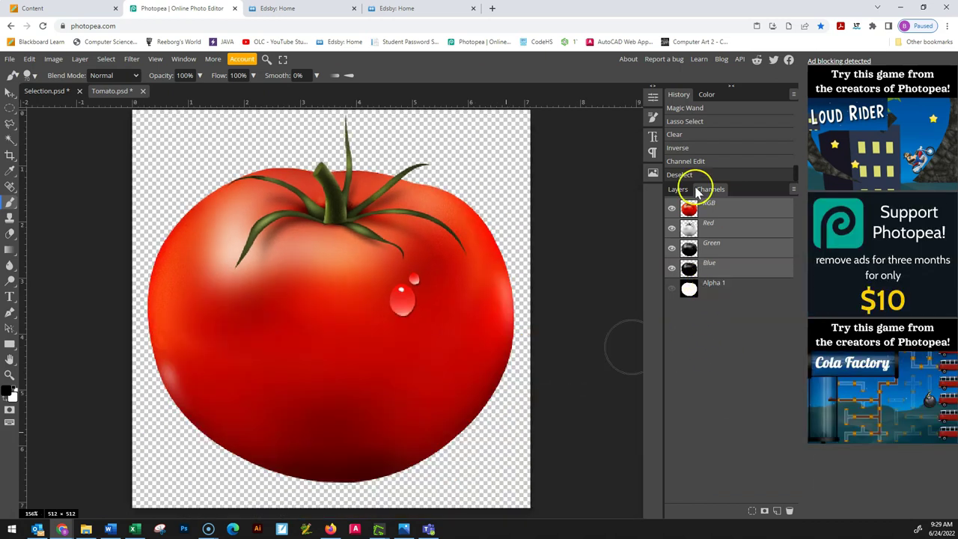
Show Alpha 1 together with the RGB channels and load it as a selection around the tomato.
click(718, 270)
click(671, 288)
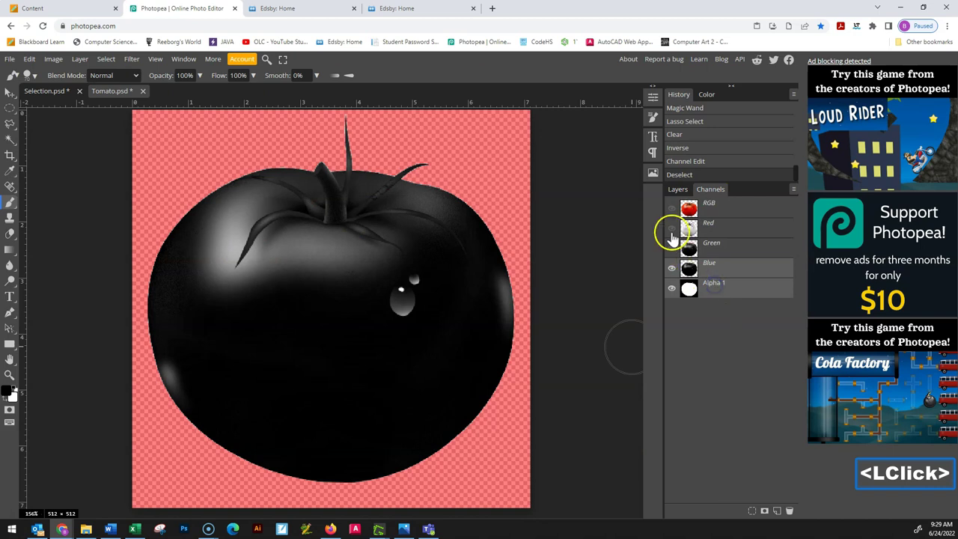
click(663, 207)
click(720, 286)
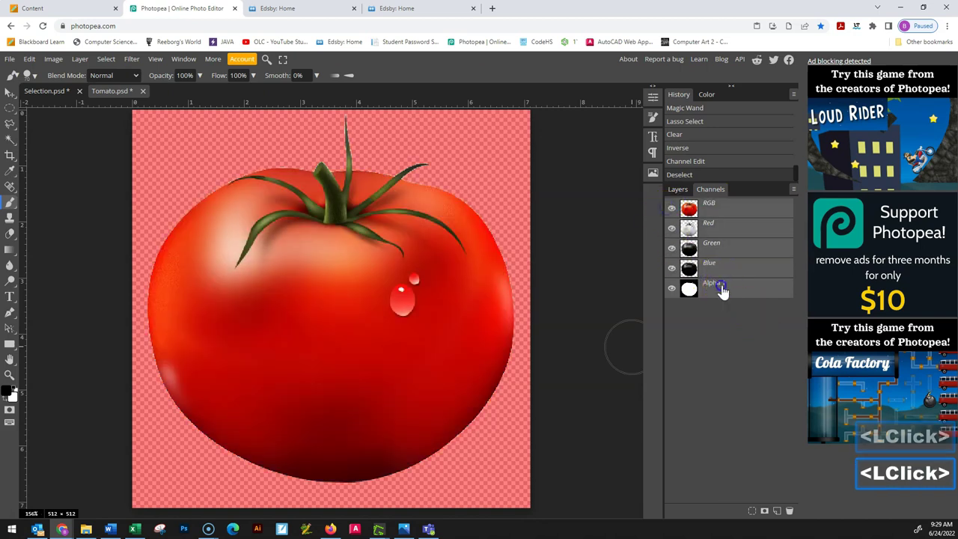
click(753, 512)
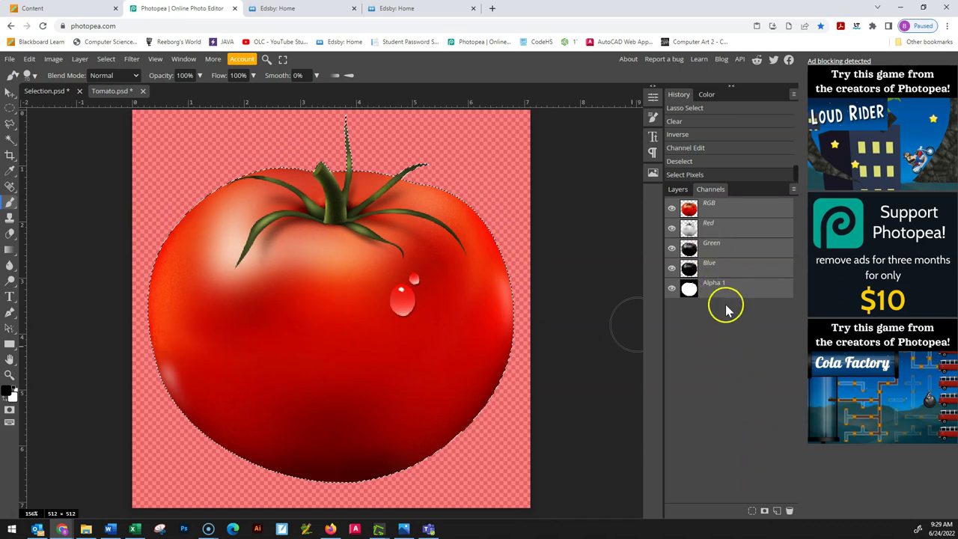
Return to the Tomato layer with Alpha 1 hidden and only the RGB channels active, and clear the selection around the tomato.
click(671, 289)
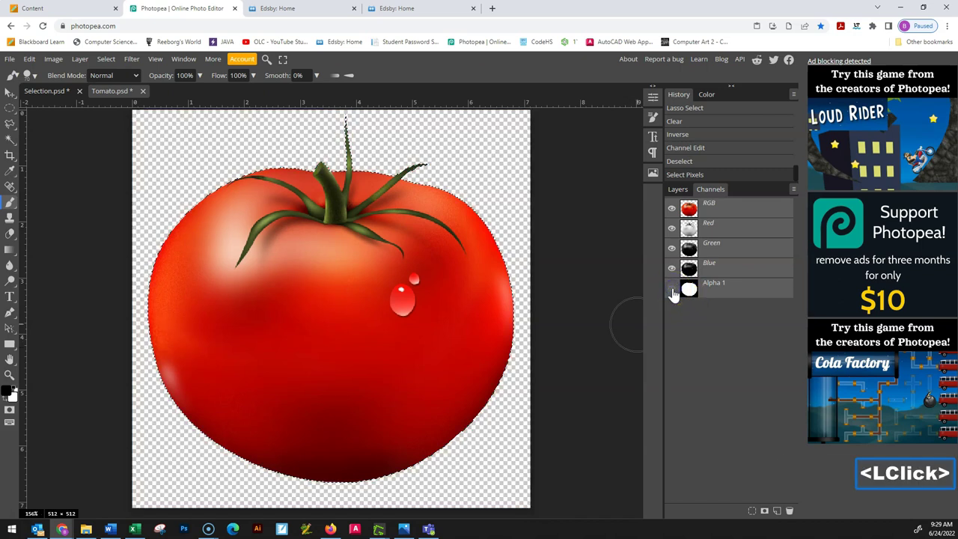
click(723, 212)
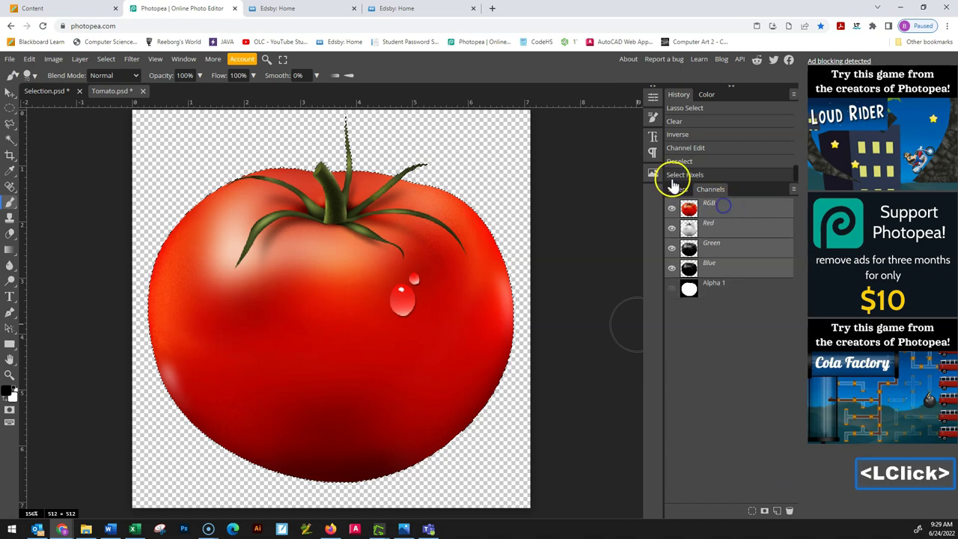
click(677, 188)
click(723, 243)
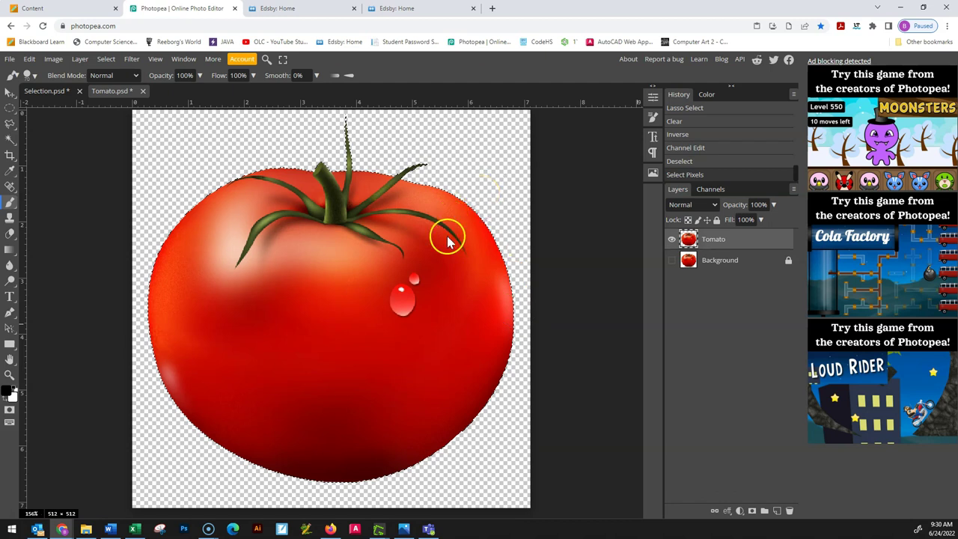
key(ctrl+d)
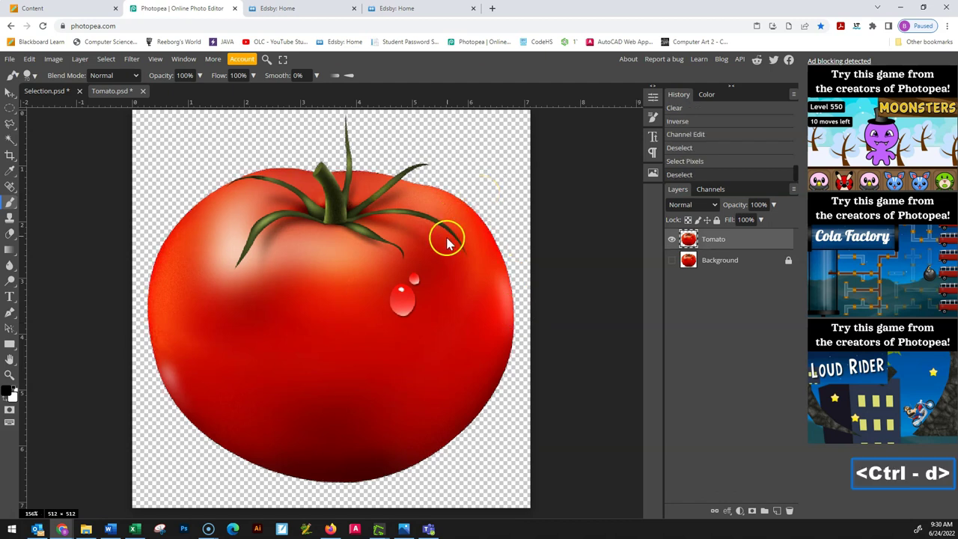
Copy the cut-out tomato into the blue castle drawing in Selection.psd and scale it down to a small tomato on the castle's upper-left wall.
click(11, 93)
drag(277, 270, 490, 387)
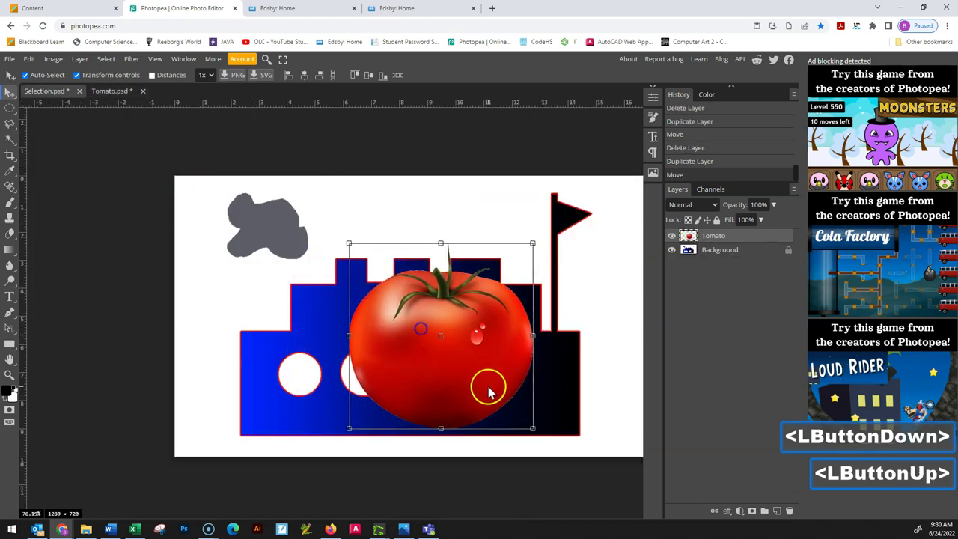
drag(530, 429, 363, 307)
key(Return)
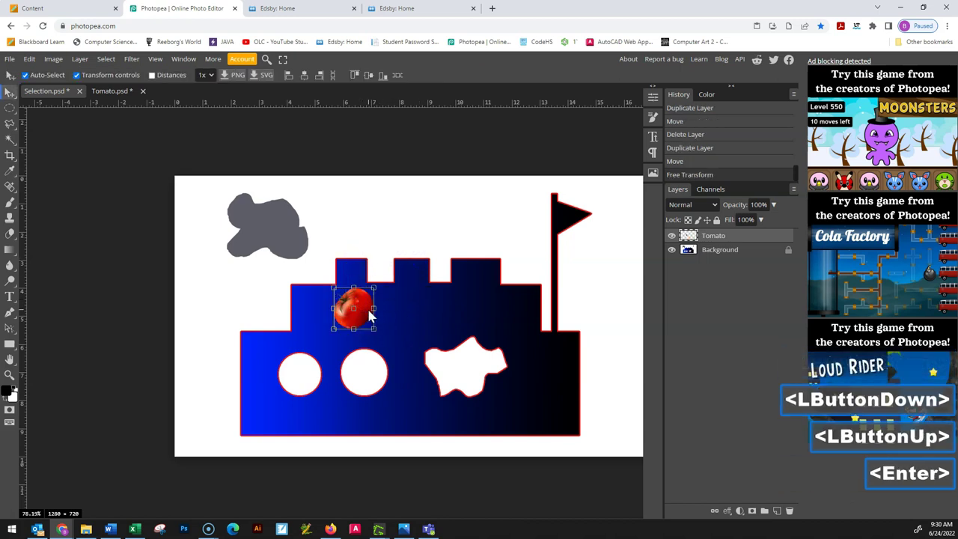
Reorder the Tomato layer beneath the Background layer and reposition the hidden tomato behind the castle.
click(412, 239)
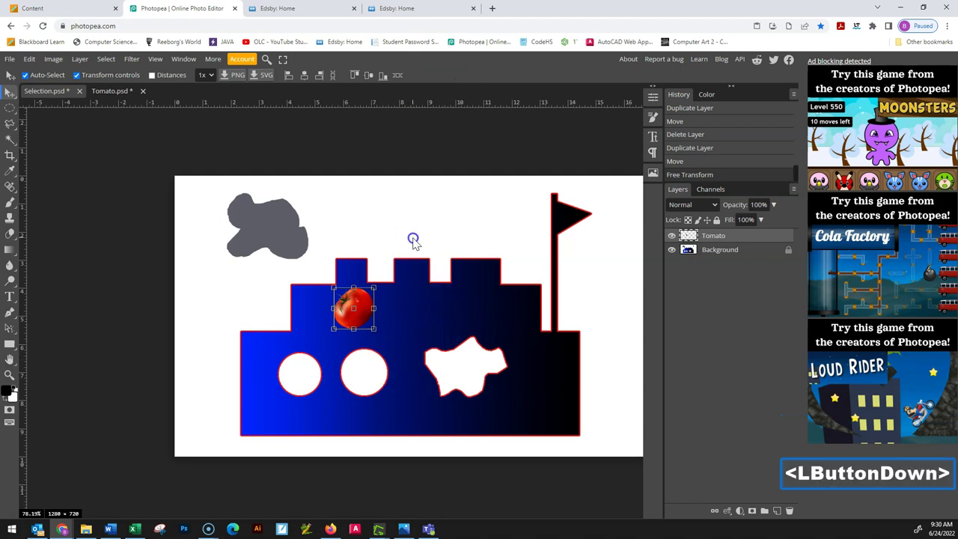
alt+scroll(342, 289, up, 6)
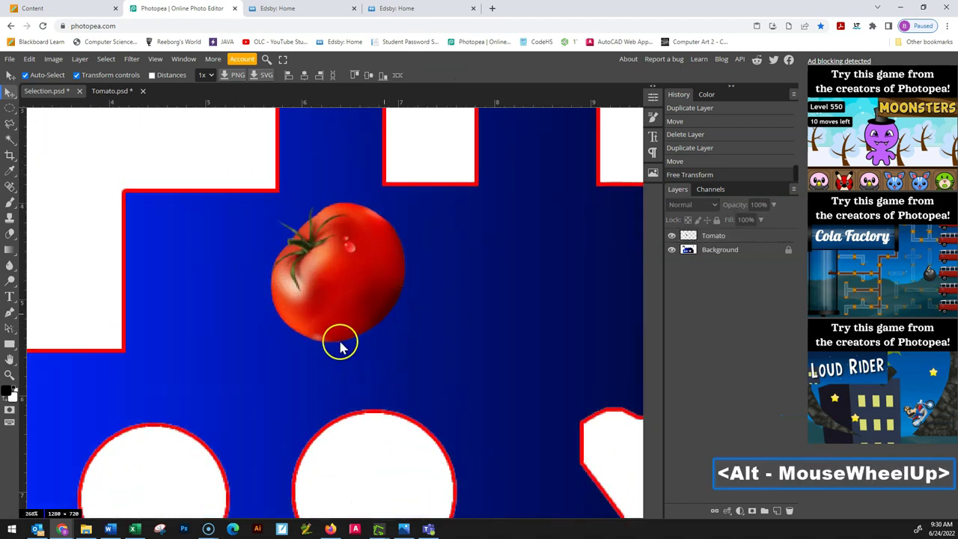
alt+scroll(423, 292, up, 3)
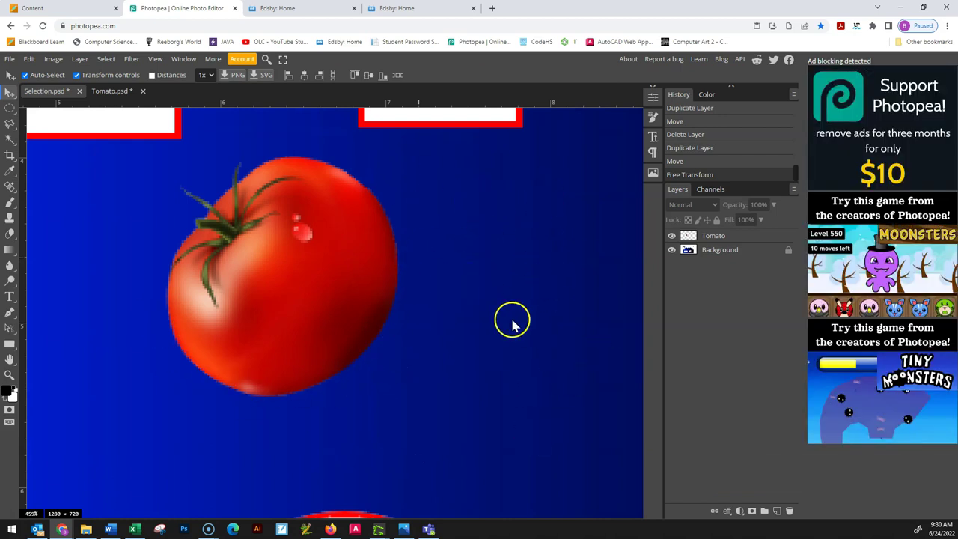
alt+scroll(512, 324, down, 4)
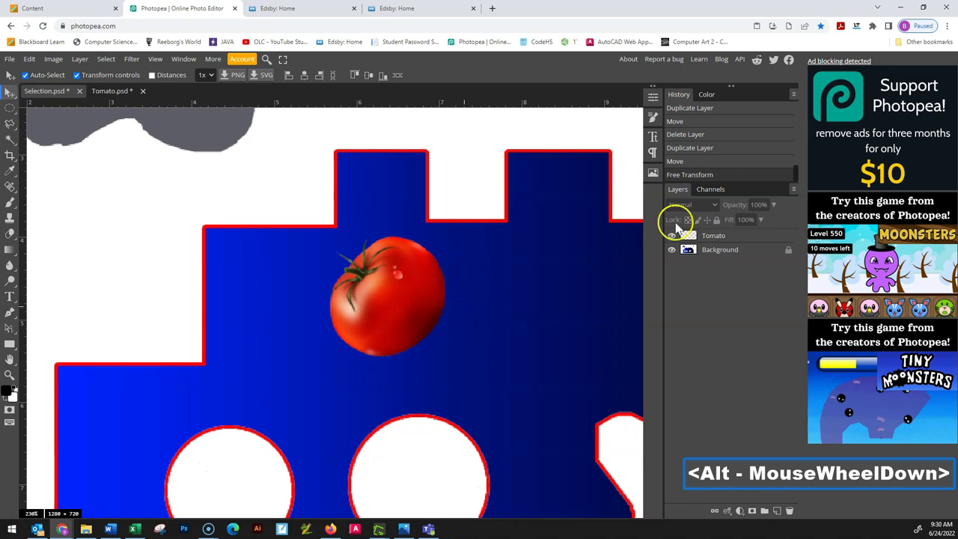
drag(438, 296, 367, 235)
drag(748, 235, 746, 262)
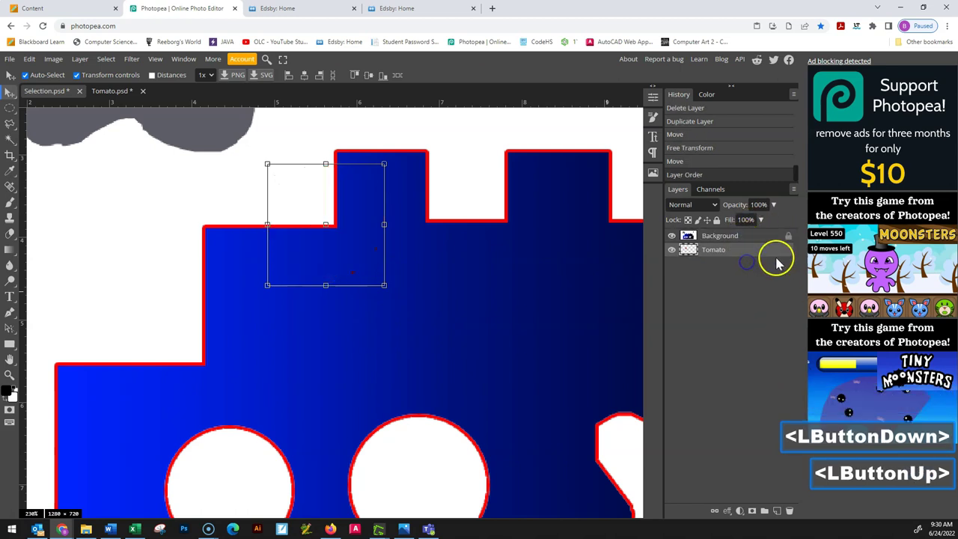
mouse_move(348, 212)
mouse_down()
mouse_move(363, 256)
mouse_move(381, 217)
mouse_move(297, 222)
mouse_move(359, 212)
mouse_move(286, 205)
mouse_move(299, 180)
mouse_move(359, 212)
mouse_move(363, 228)
mouse_move(376, 222)
mouse_move(356, 211)
mouse_move(383, 229)
mouse_move(352, 218)
mouse_move(335, 224)
mouse_up()
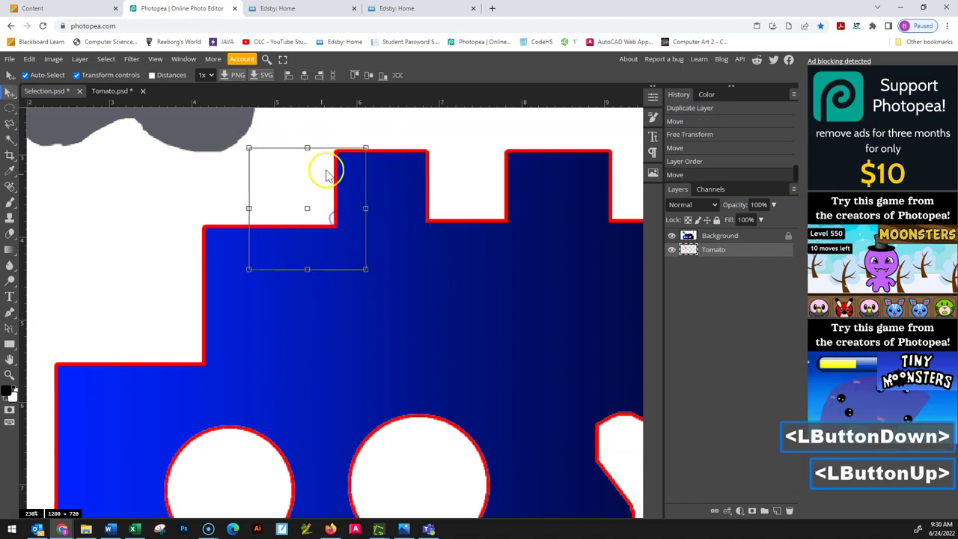
drag(309, 182, 445, 278)
Unlock the Background layer and erase a strip of its white area just below the grey cloud.
click(787, 236)
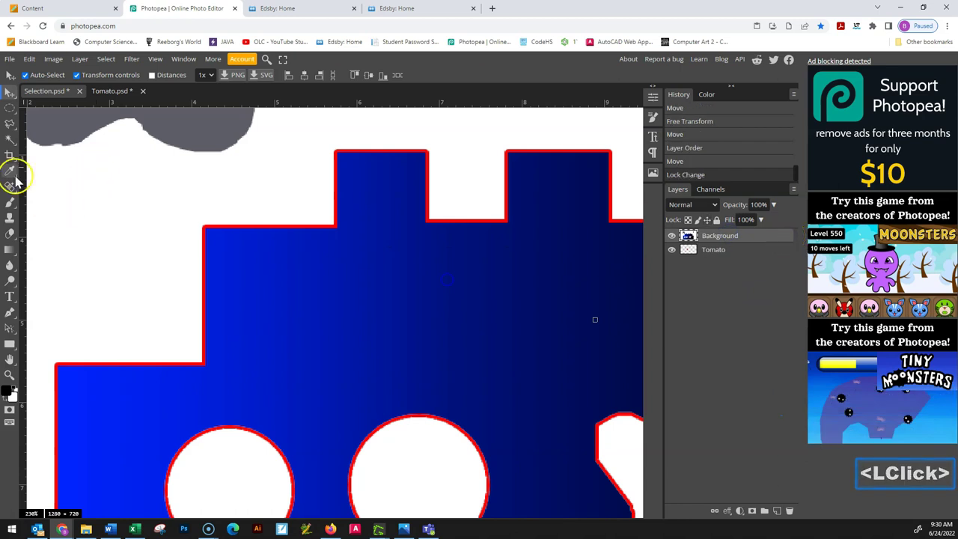
click(10, 234)
drag(187, 192, 139, 192)
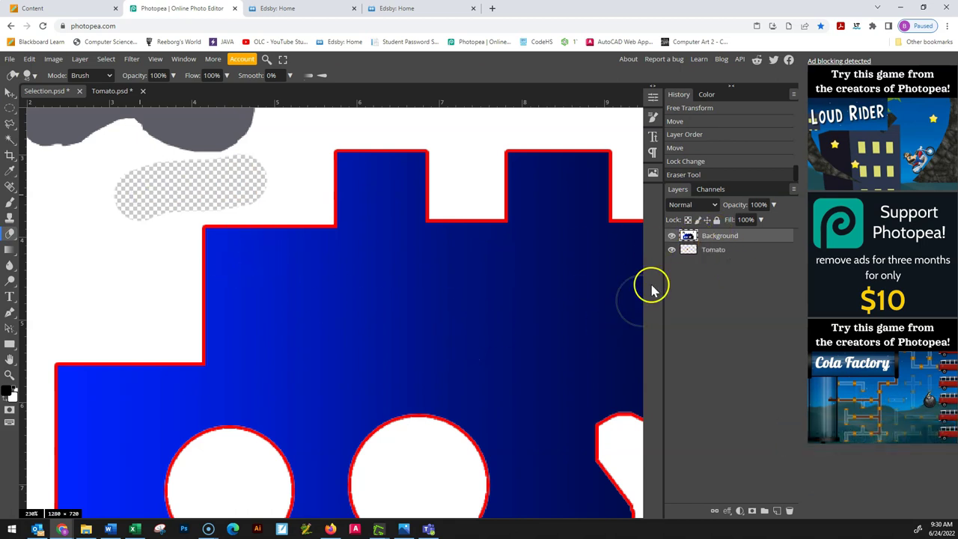
Try to move the tomato hidden beneath the castle with its layer selected.
click(712, 252)
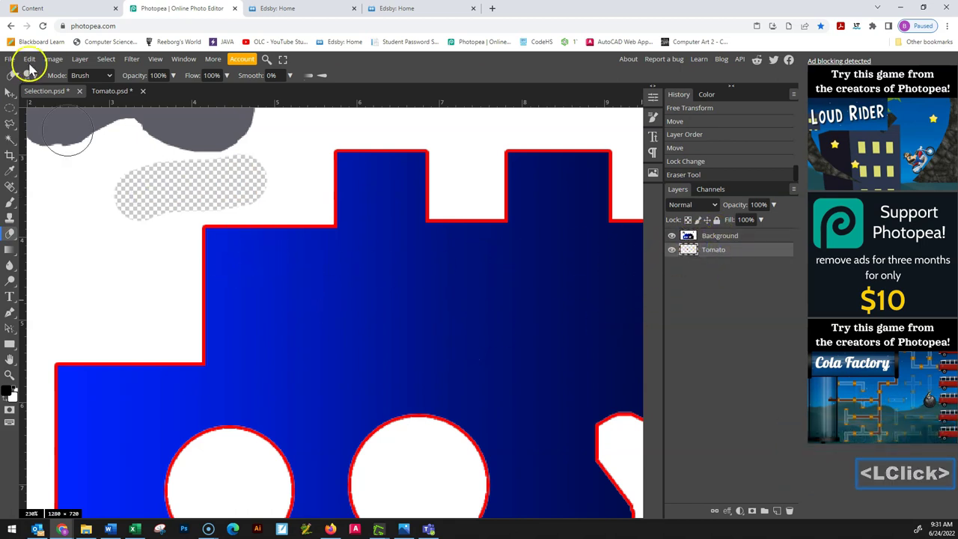
click(10, 95)
drag(424, 336, 514, 327)
click(716, 256)
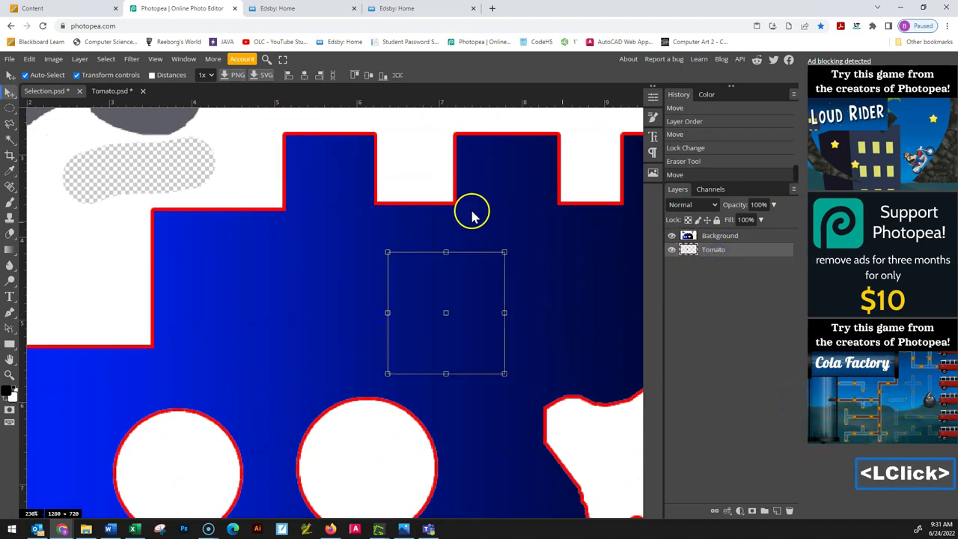
drag(412, 277, 479, 294)
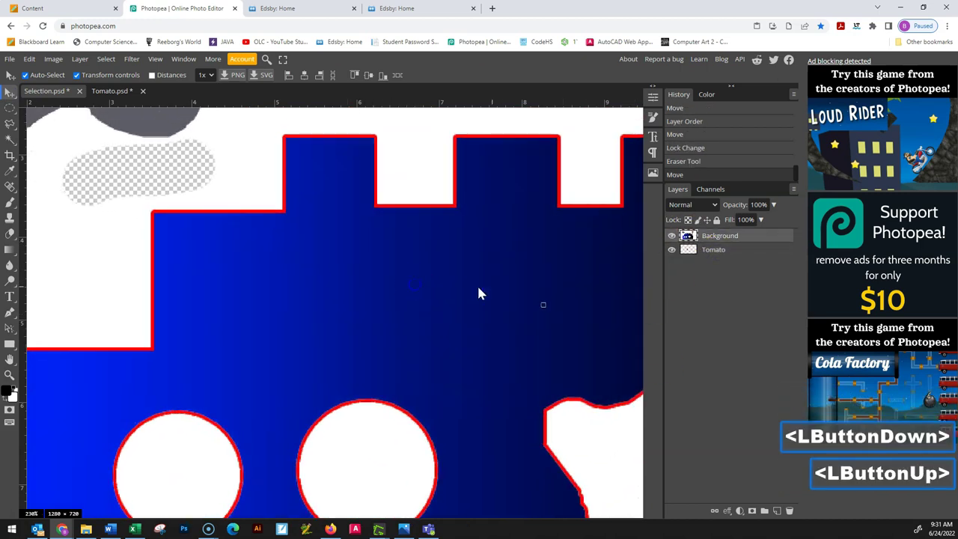
Turn off Auto-Select and move the Tomato layer behind the erased strip.
click(723, 252)
click(23, 74)
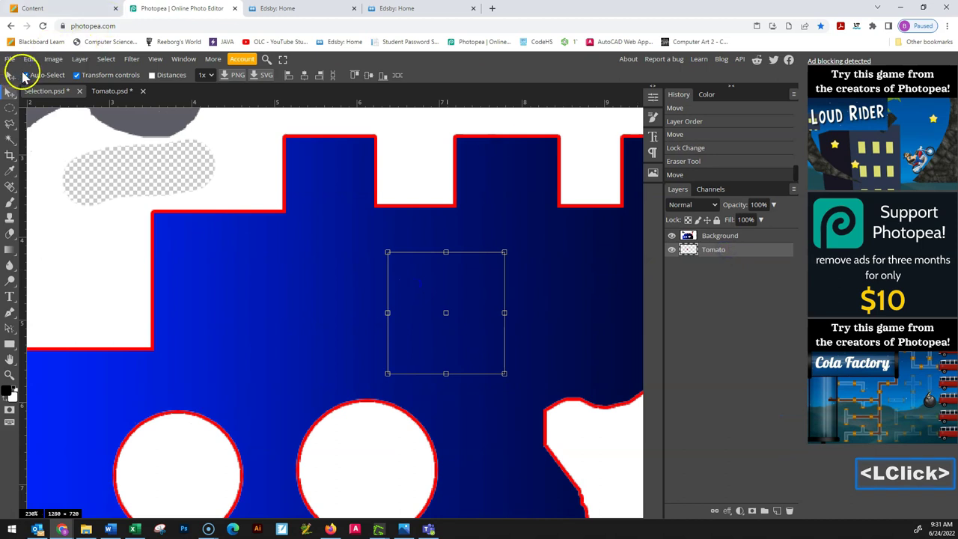
drag(442, 337, 213, 231)
Reorder the Tomato layer above Background and move the tomato onto the blue castle.
drag(718, 249, 722, 232)
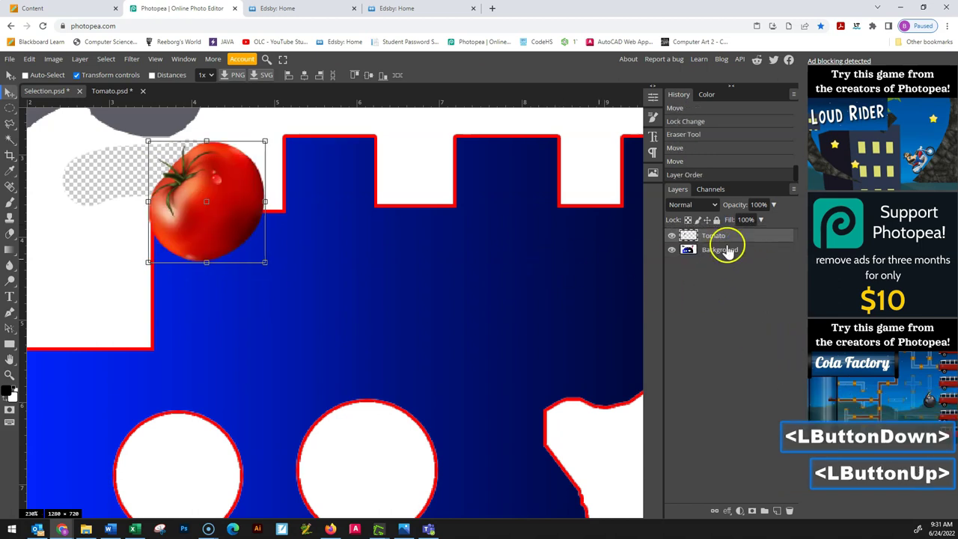
drag(270, 213, 355, 312)
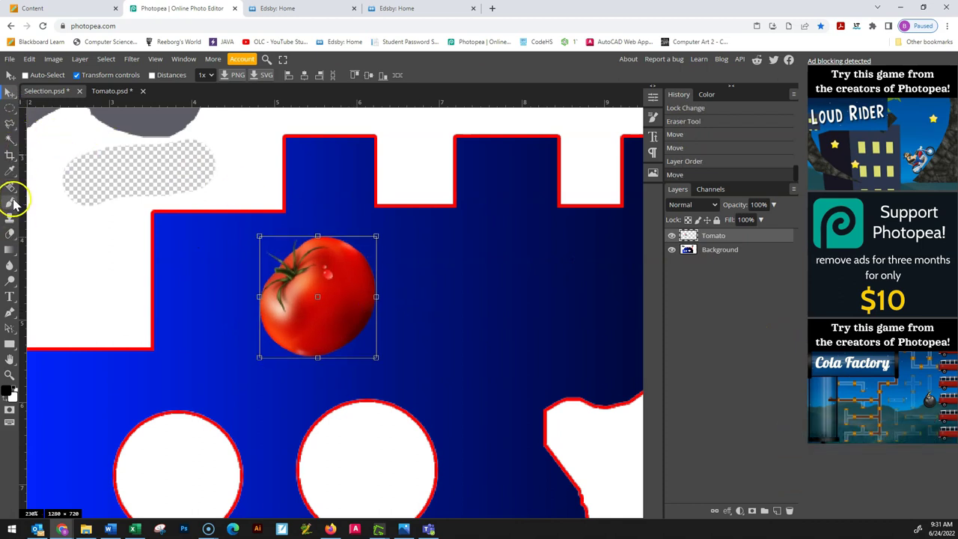
Undo the recent moves, the erasing, the Background unlocking and the layer reordering.
key(ctrl+z)
key(ctrl+z)
key(ctrl+z)
key(ctrl+z)
key(ctrl+z)
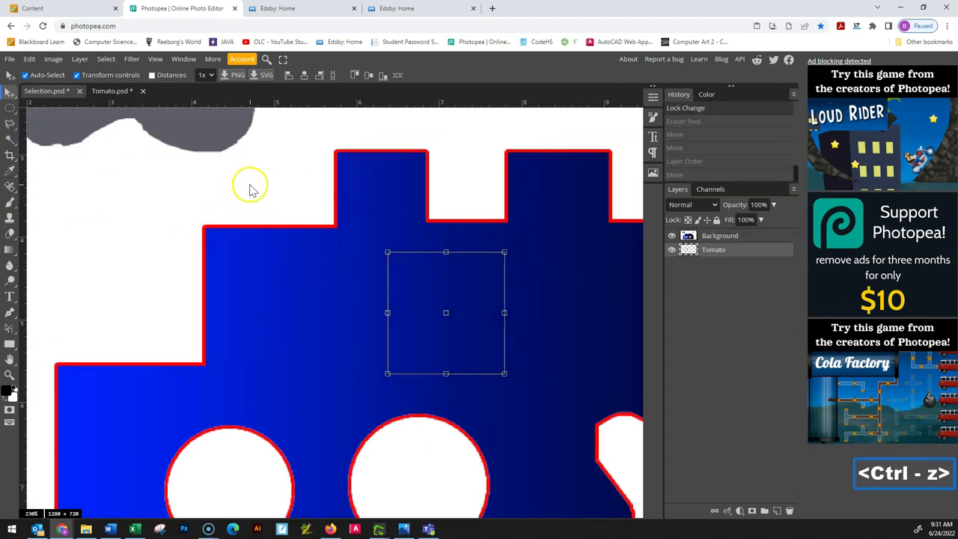
key(ctrl+z)
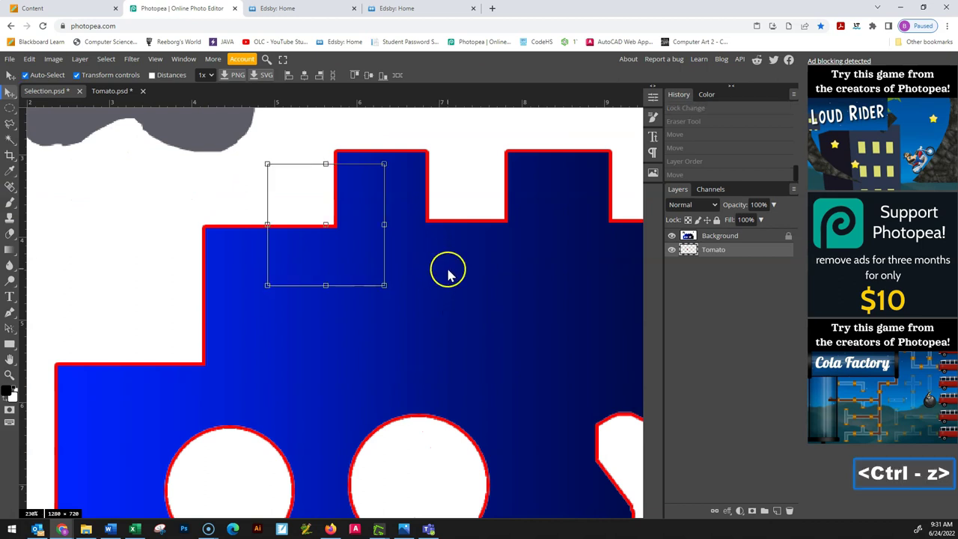
key(ctrl+z)
Move the tomato onto the castle above the second circle and turn Auto-Select back on.
drag(333, 220, 423, 300)
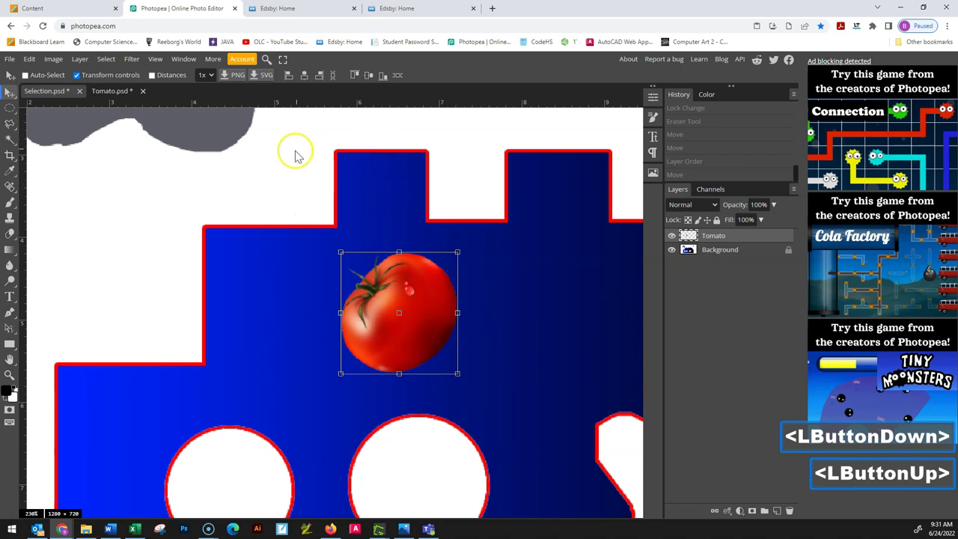
click(137, 249)
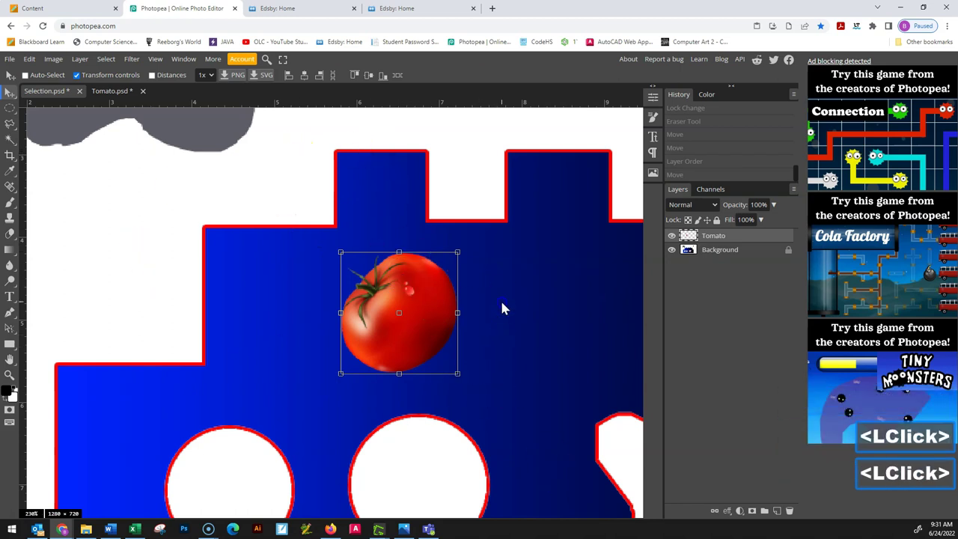
click(25, 75)
click(25, 75)
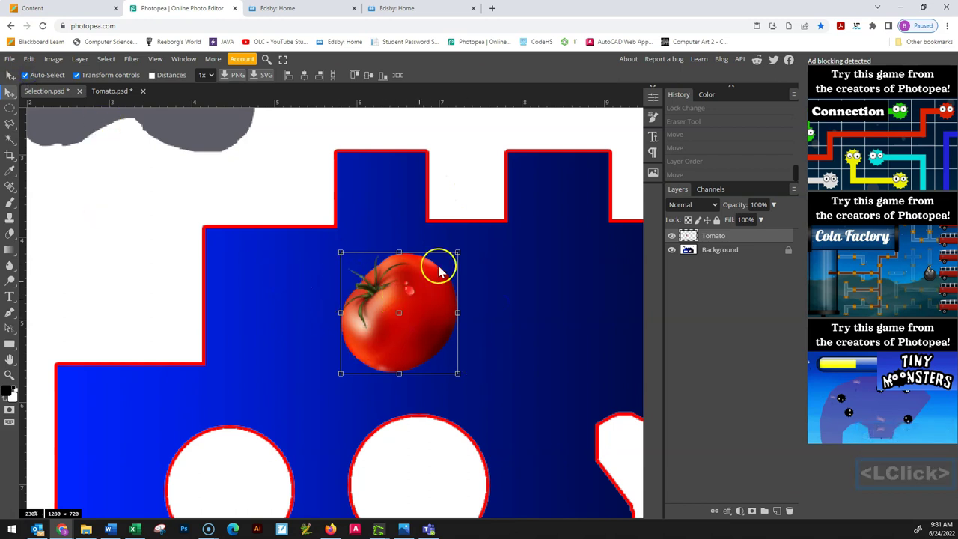
Try to shrink the tomato from its upper-right corner.
alt+scroll(438, 274, up, 7)
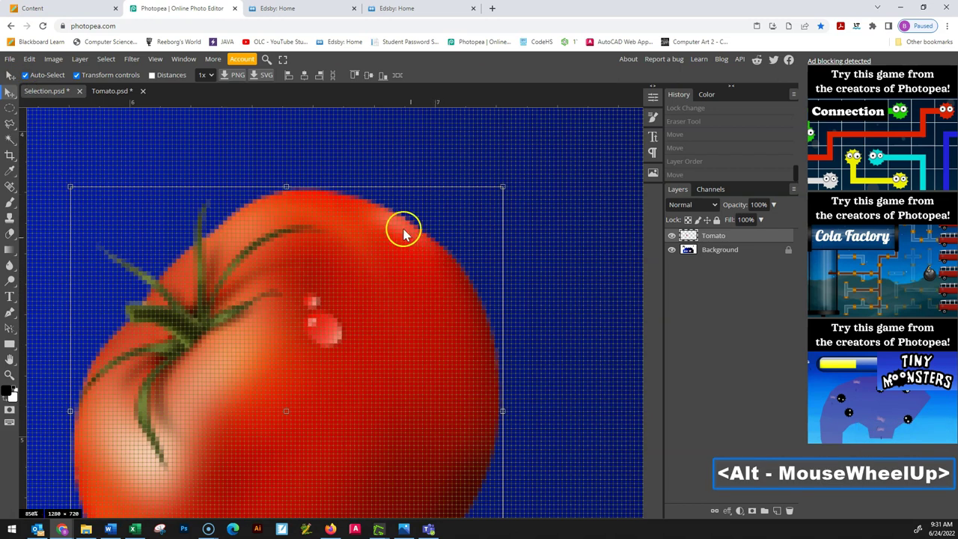
alt+scroll(461, 262, down, 3)
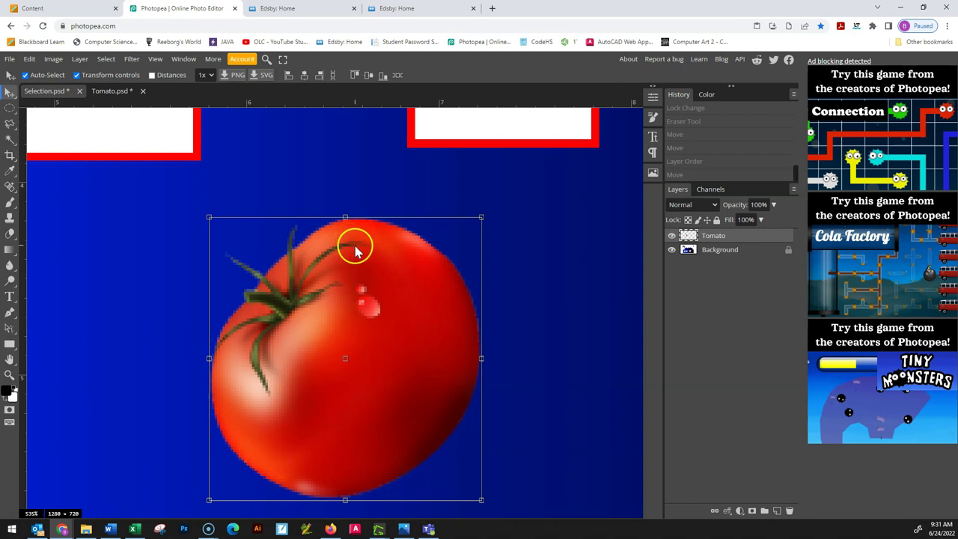
drag(482, 218, 416, 243)
drag(485, 202, 416, 271)
key(Escape)
Delete the Tomato layer from the castle document.
click(155, 125)
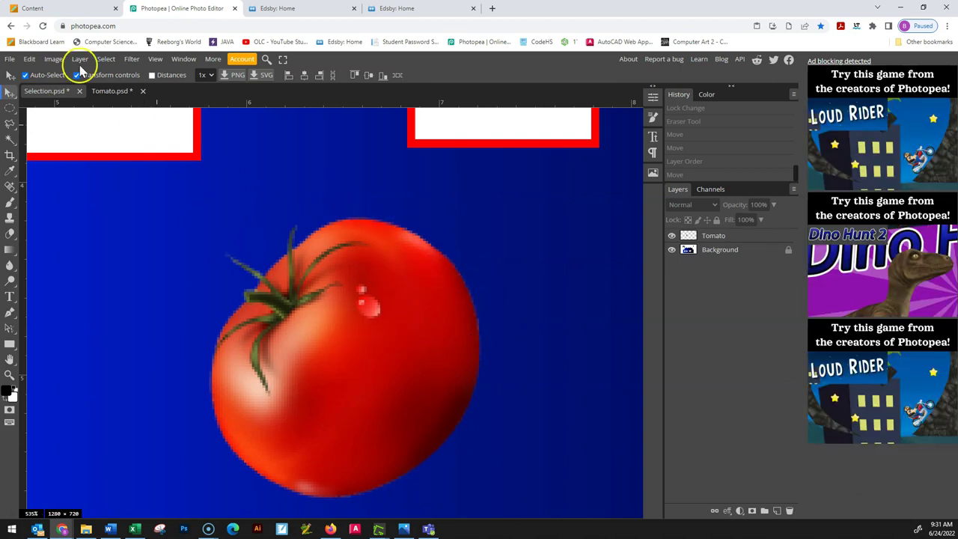
click(400, 367)
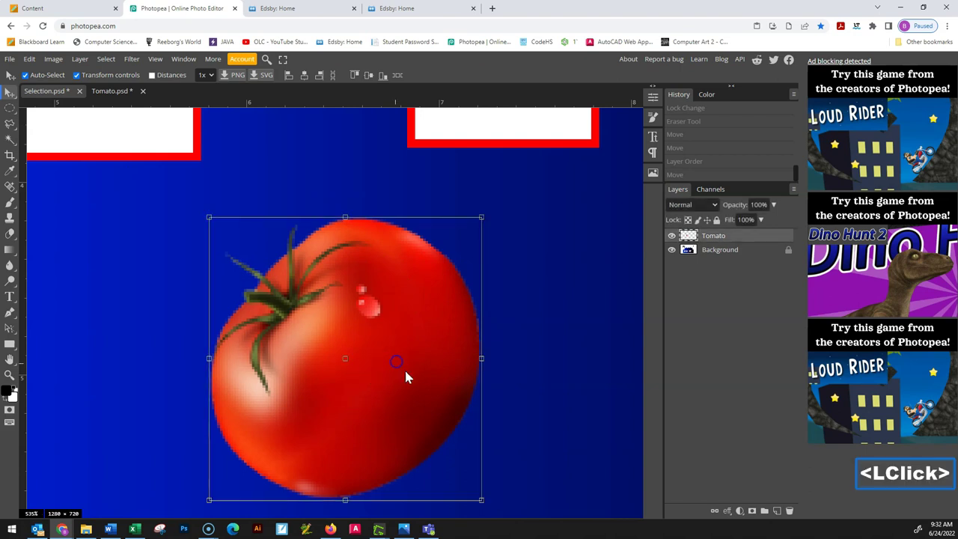
key(Delete)
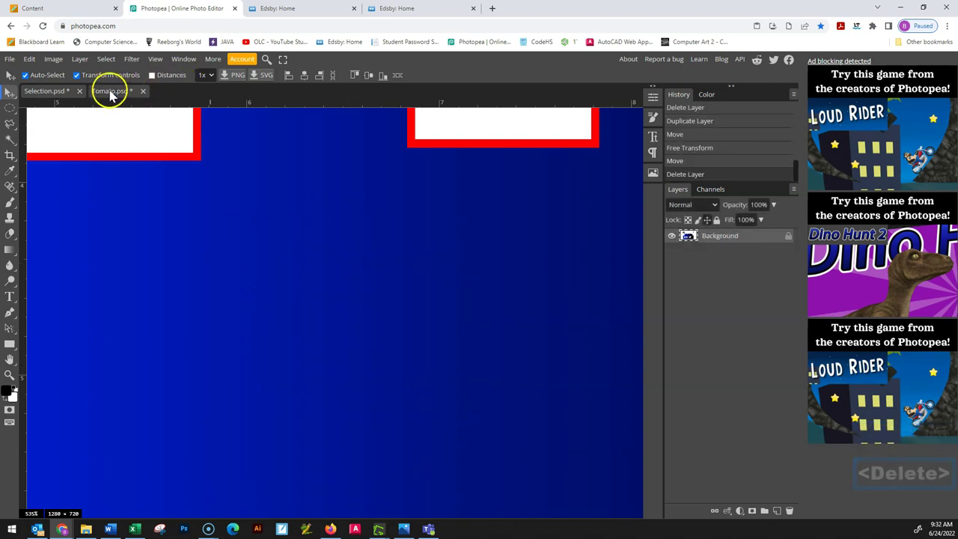
In Tomato.psd, load the Alpha 1 channel as a selection and hide that channel's overlay.
click(108, 91)
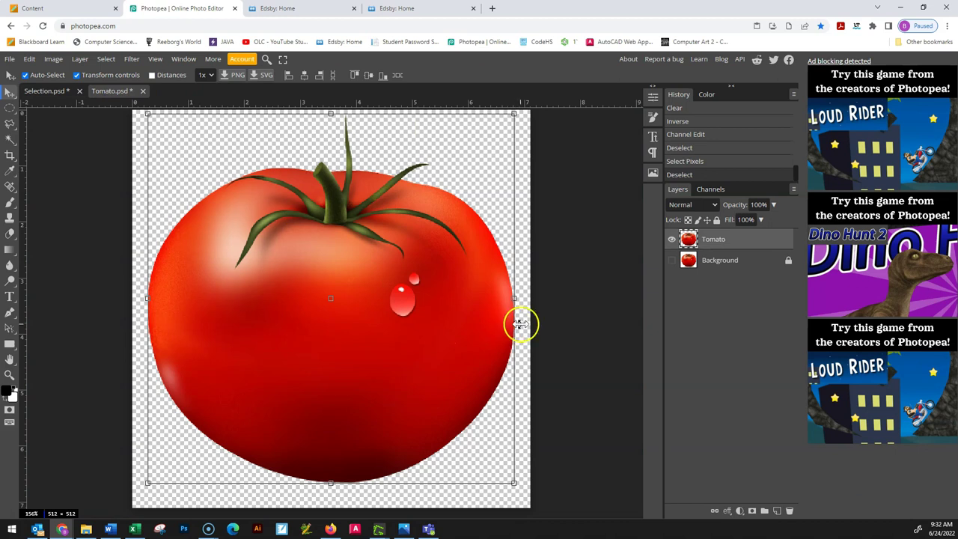
click(464, 163)
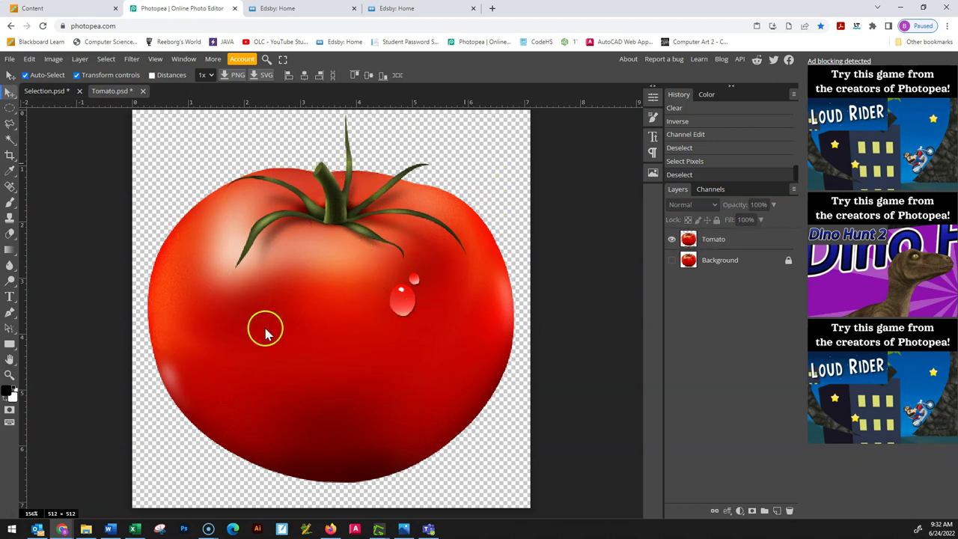
click(726, 239)
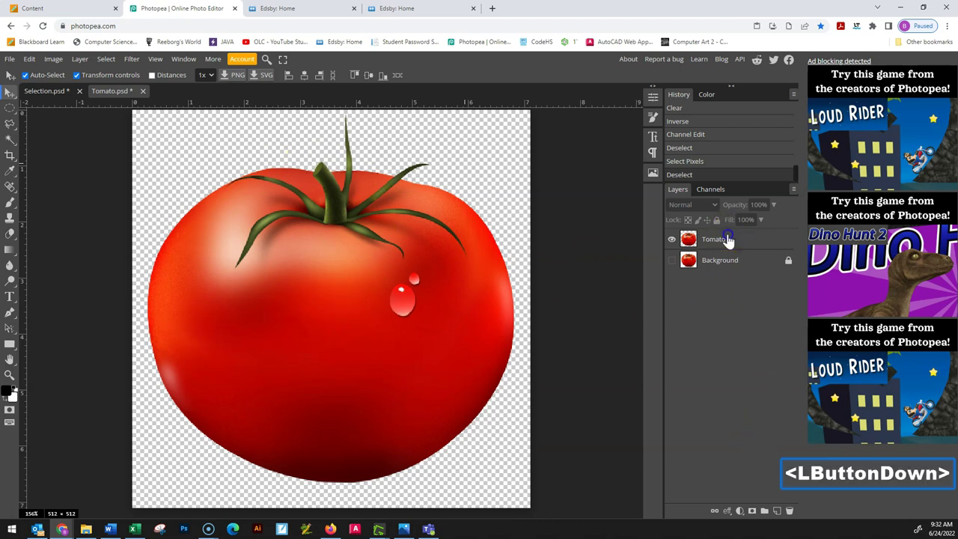
click(717, 189)
click(728, 287)
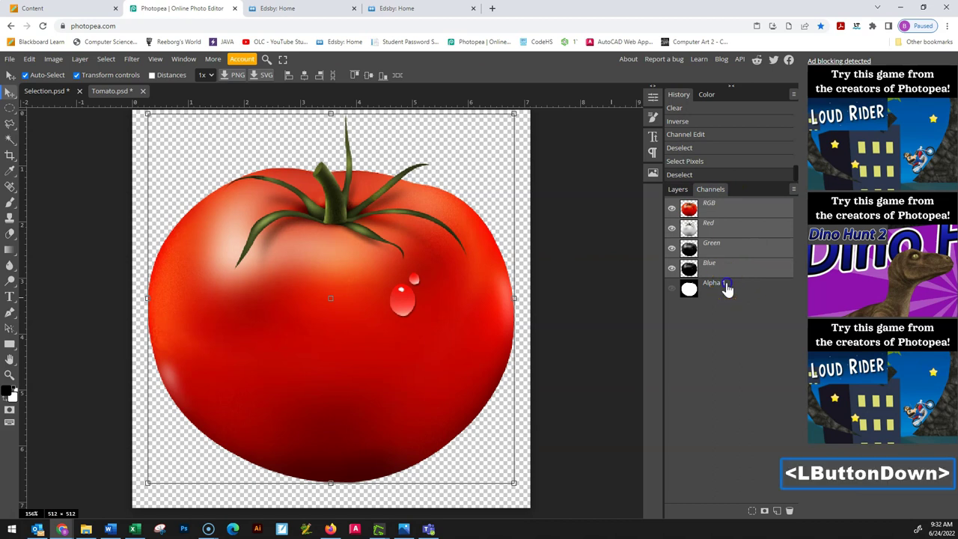
click(752, 510)
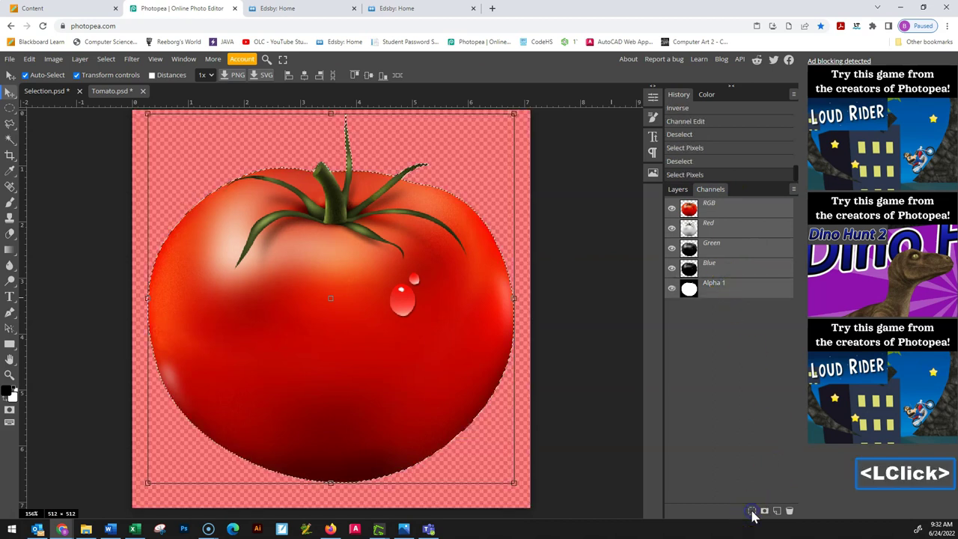
click(671, 288)
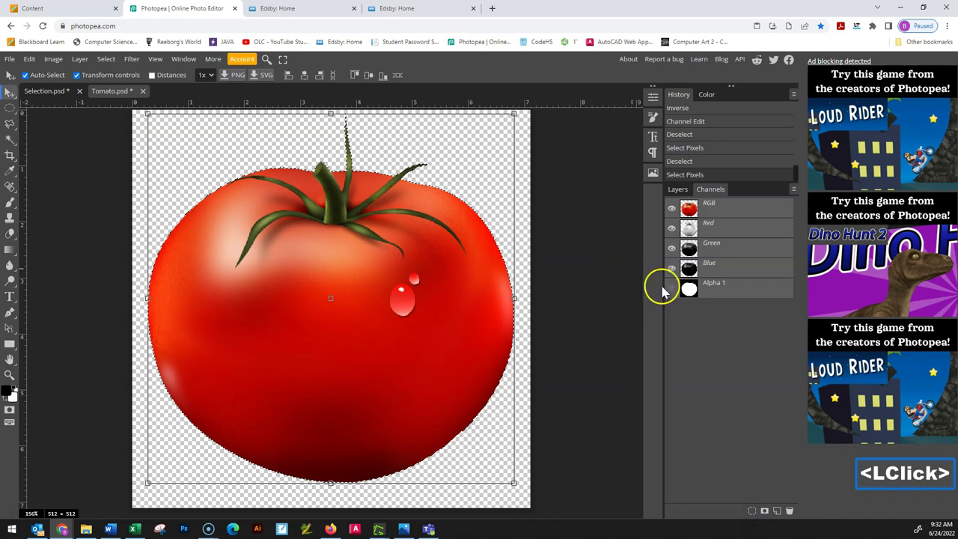
click(677, 188)
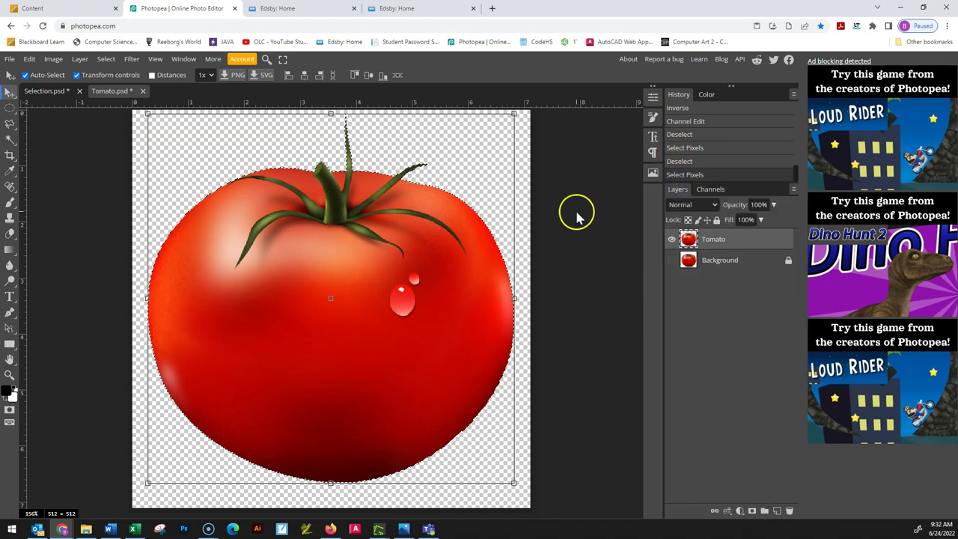
Feather the tomato selection in Tomato.psd by 1 px.
alt+scroll(434, 190, up, 3)
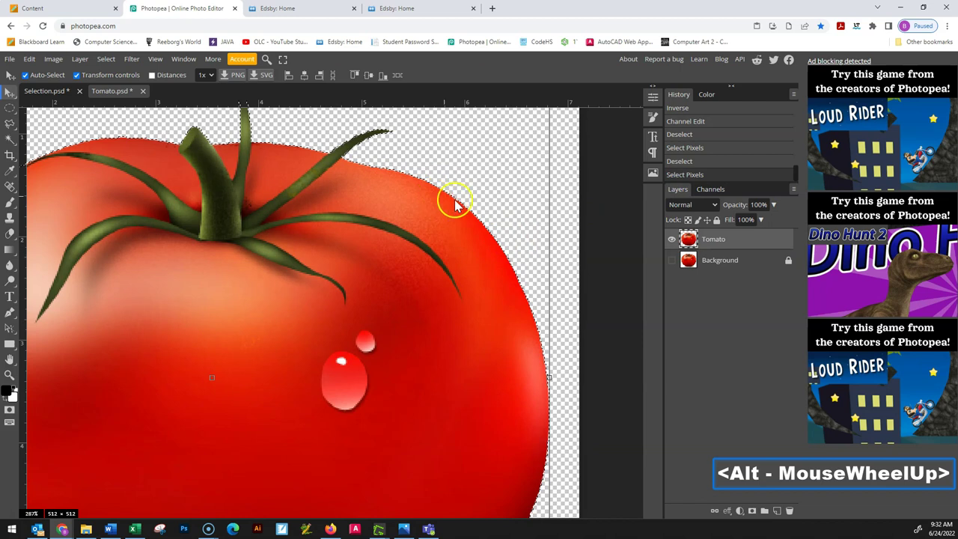
alt+scroll(410, 190, down, 3)
alt+scroll(299, 166, up, 2)
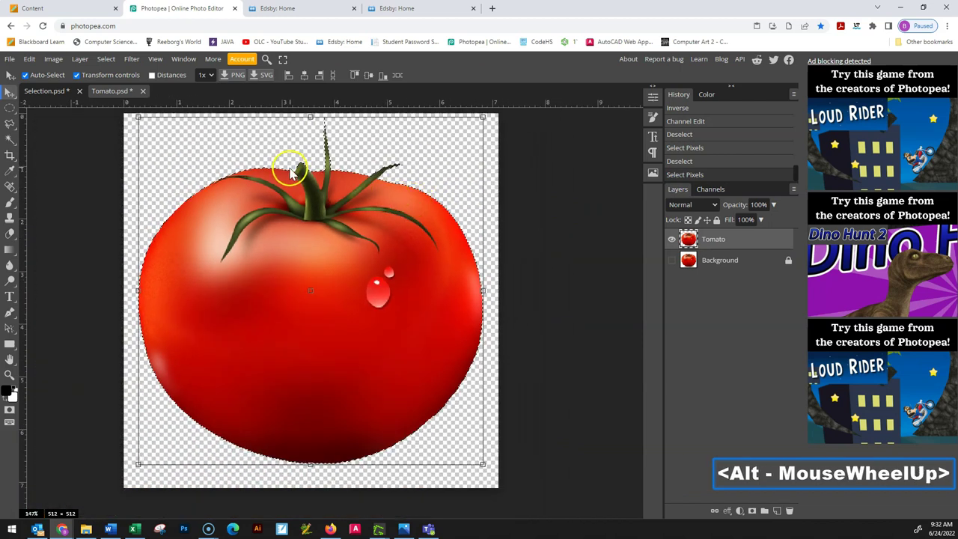
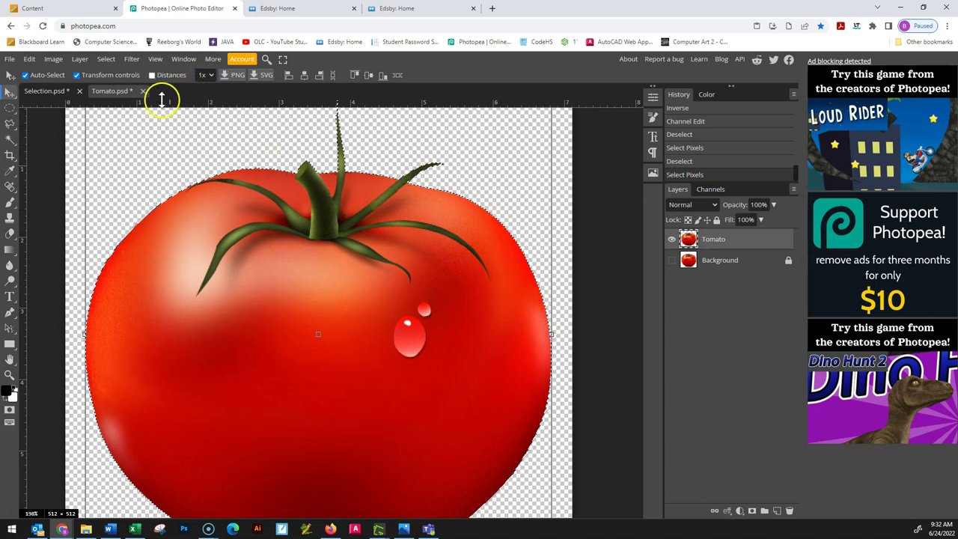
click(107, 59)
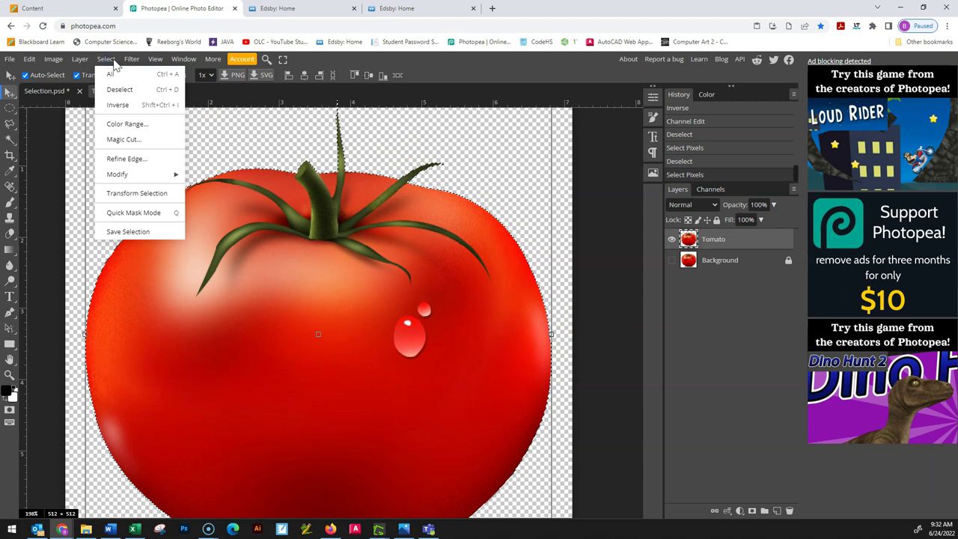
click(145, 173)
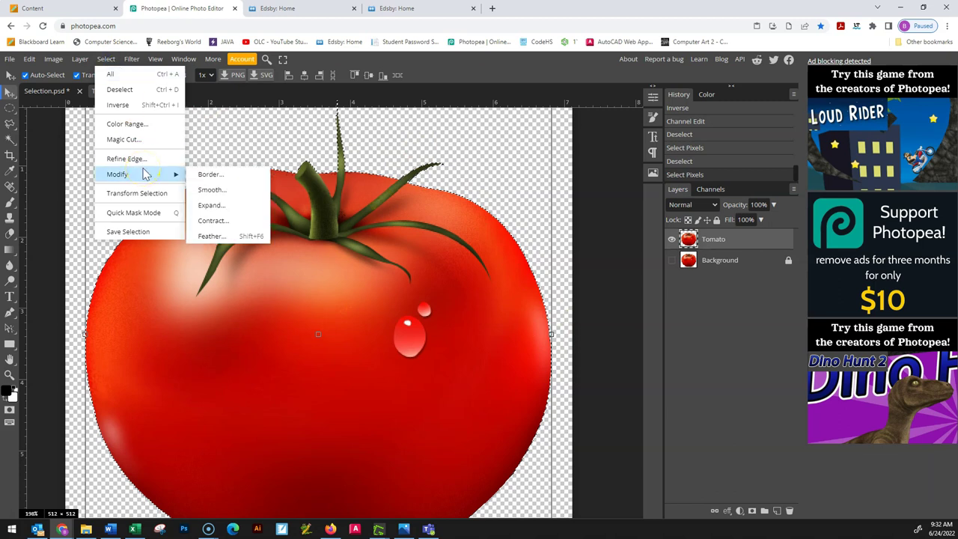
click(227, 181)
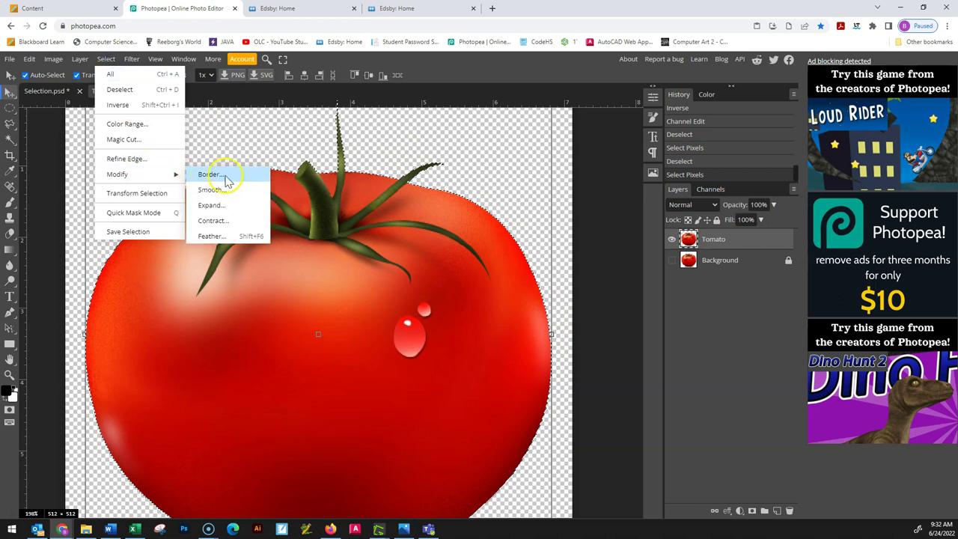
click(215, 239)
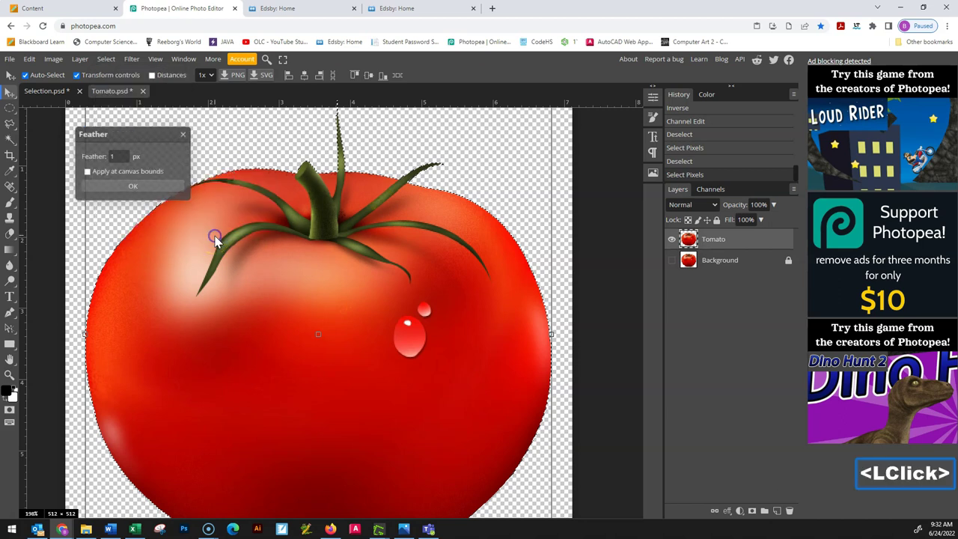
drag(128, 133, 442, 183)
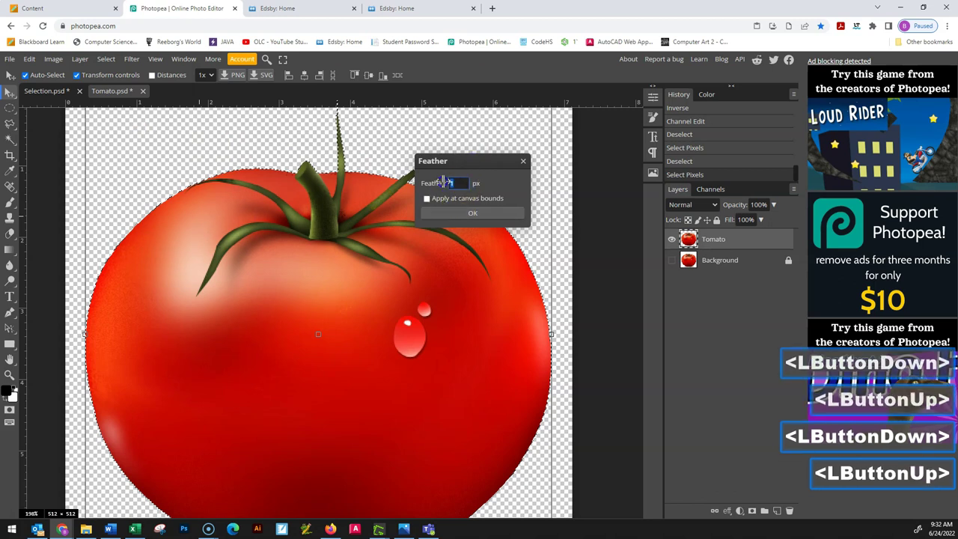
key(Return)
click(510, 212)
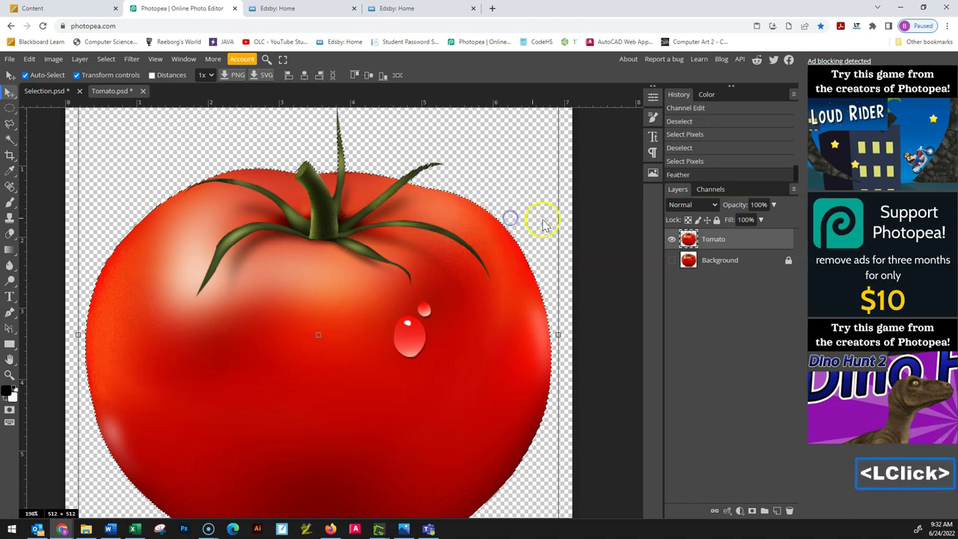
Examine the tomato's feathered edge, and try to move the selected tomato on its canvas.
alt+scroll(529, 283, up, 8)
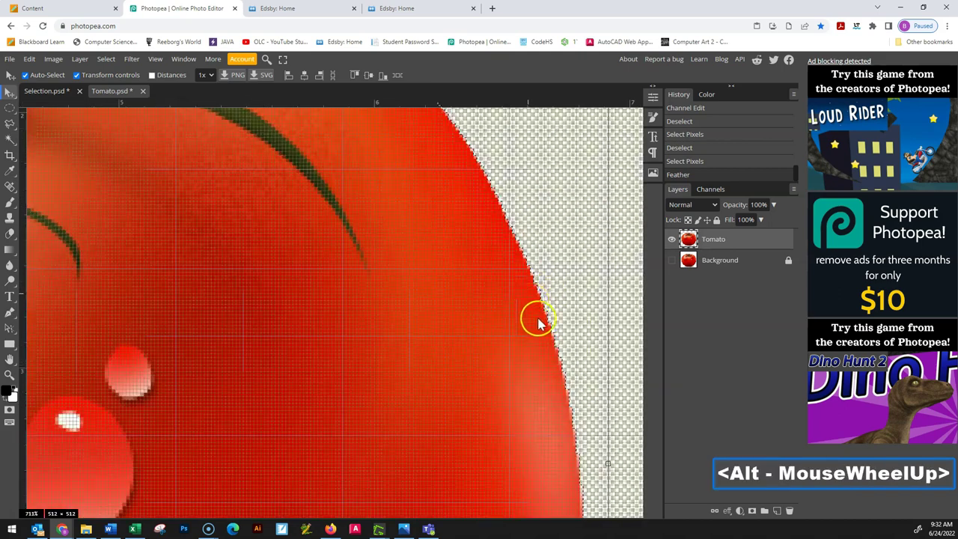
alt+scroll(557, 341, down, 9)
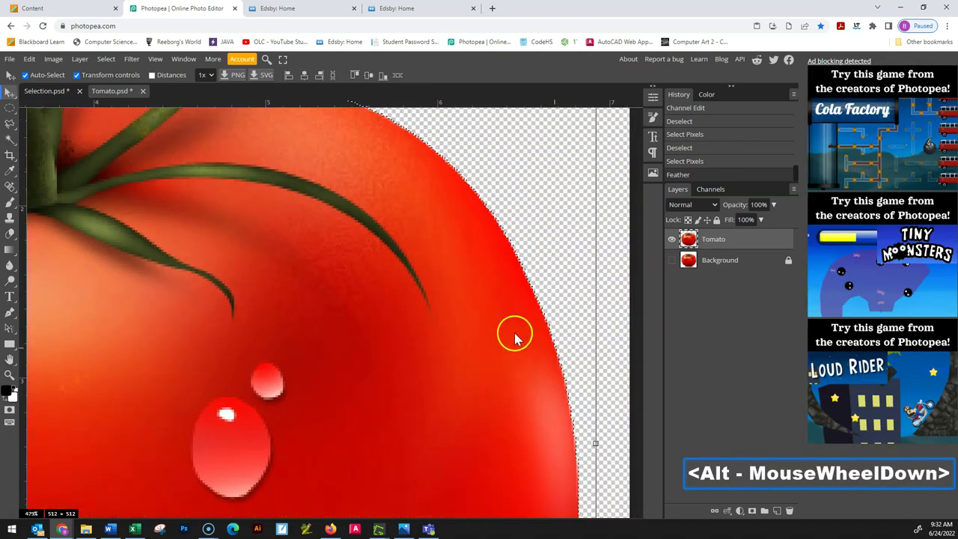
alt+scroll(508, 327, down, 3)
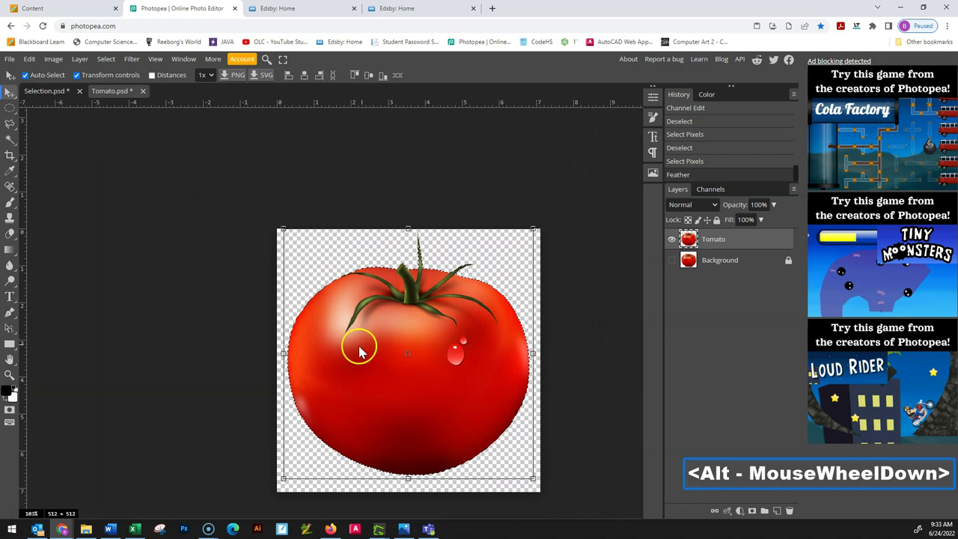
click(283, 252)
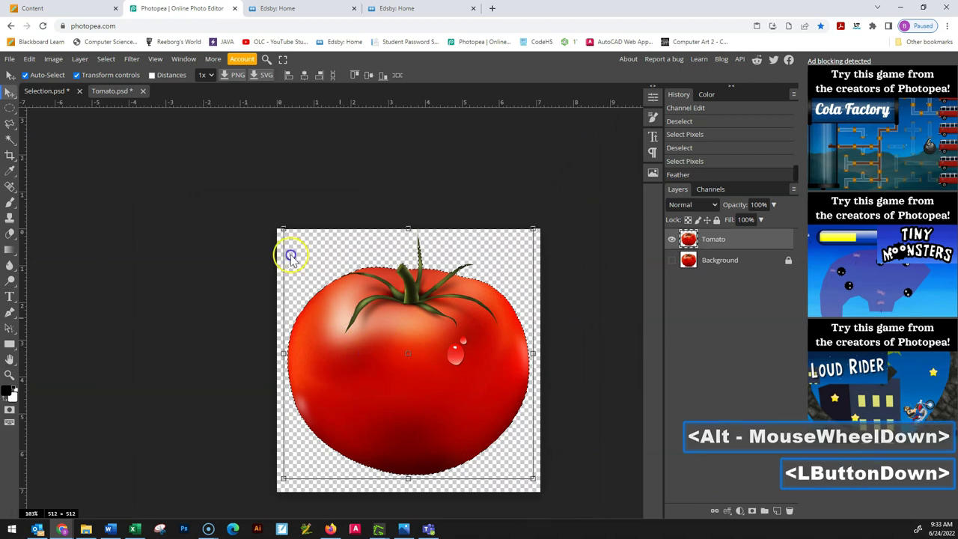
click(347, 338)
click(342, 321)
scroll(572, 366, up, 2)
scroll(572, 366, down, 3)
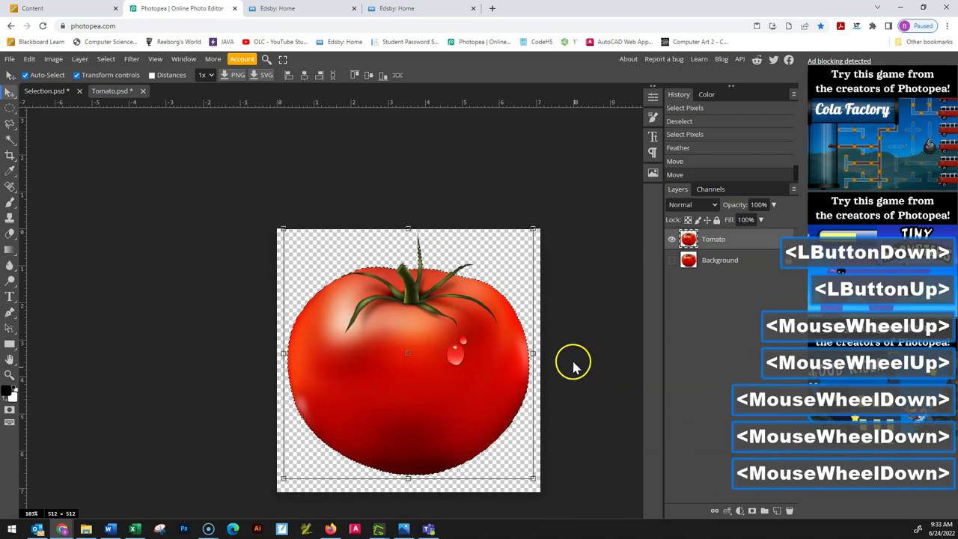
Reselect the Tomato layer and the Move tool, and try again to move the tomato.
click(719, 236)
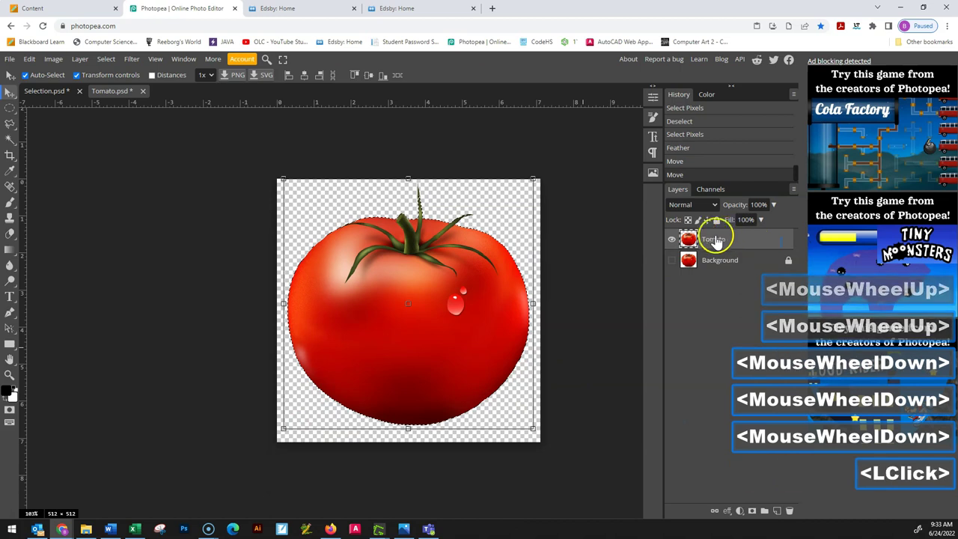
click(446, 237)
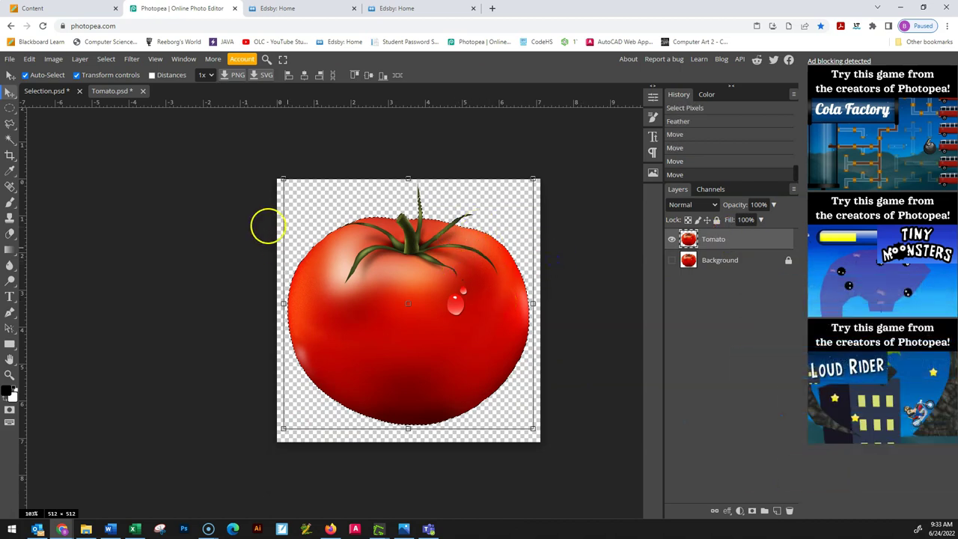
click(11, 105)
click(10, 90)
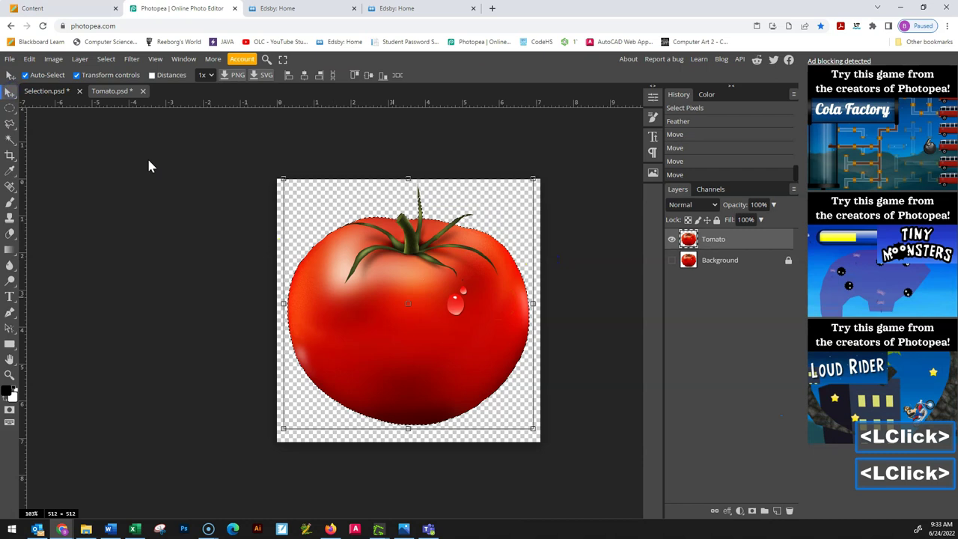
click(407, 327)
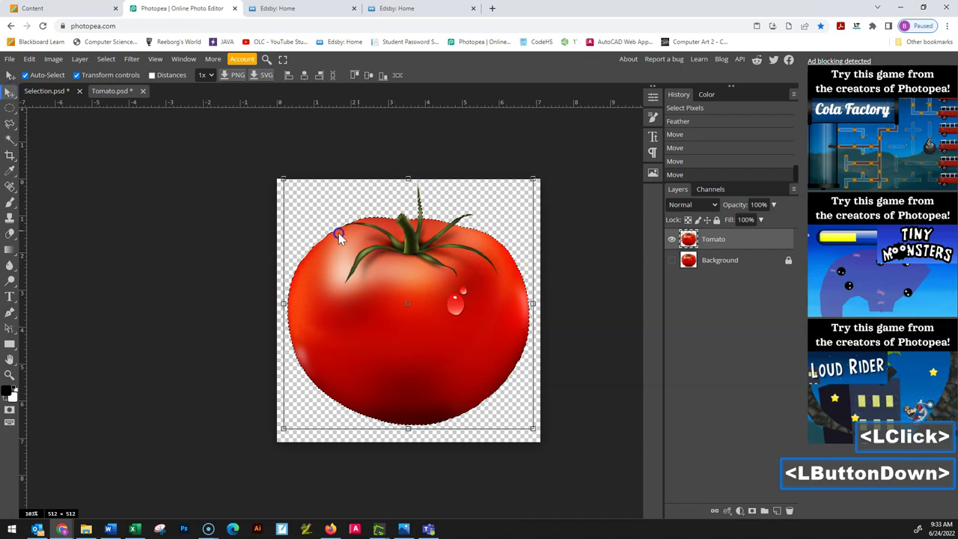
click(580, 216)
Turn off Auto-Select and try to move the selected tomato.
click(25, 75)
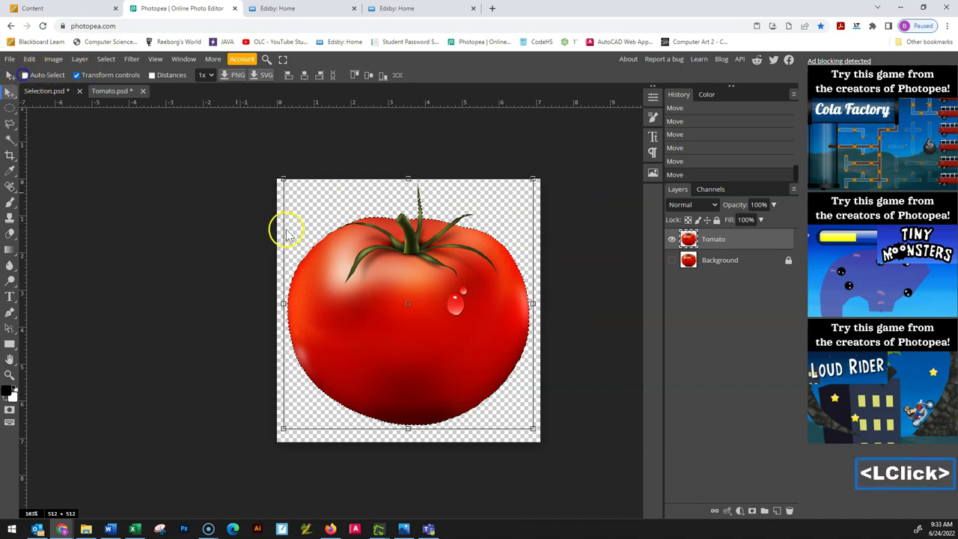
click(269, 197)
click(325, 166)
click(599, 231)
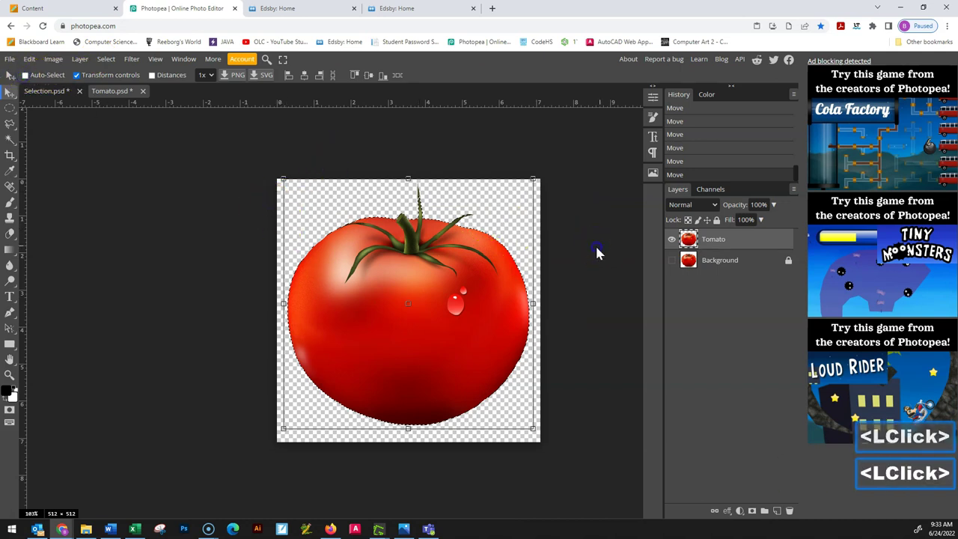
click(501, 279)
drag(498, 305, 496, 298)
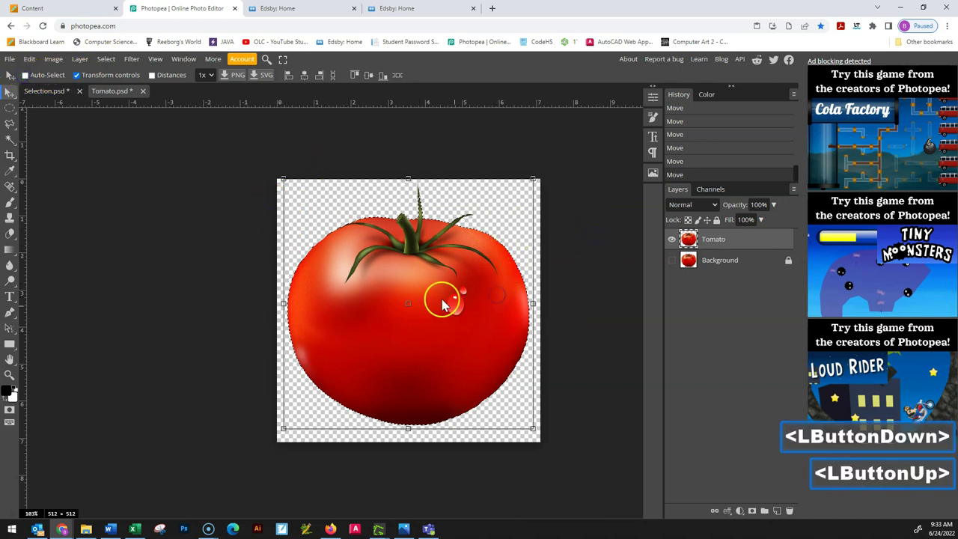
key(Escape)
key(Escape)
key(Escape)
click(483, 319)
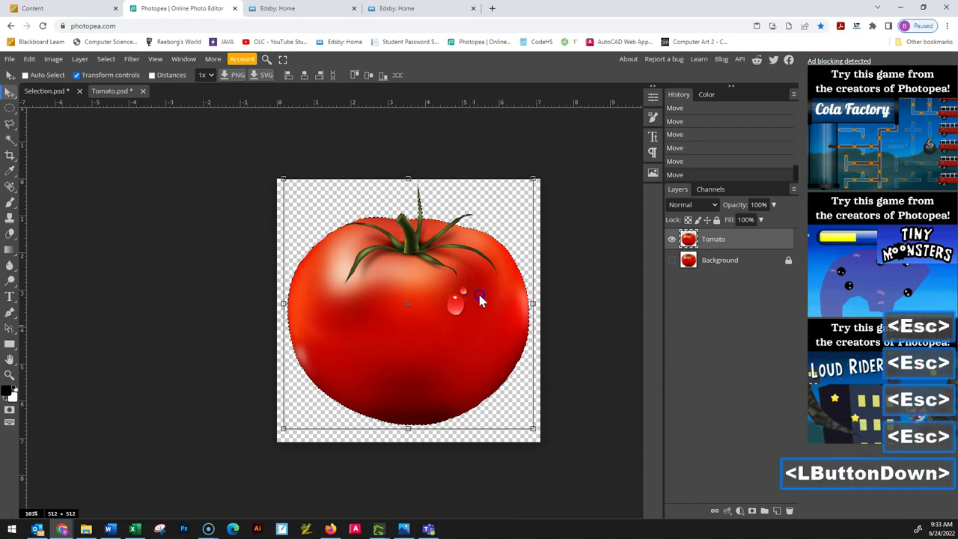
click(594, 328)
click(502, 142)
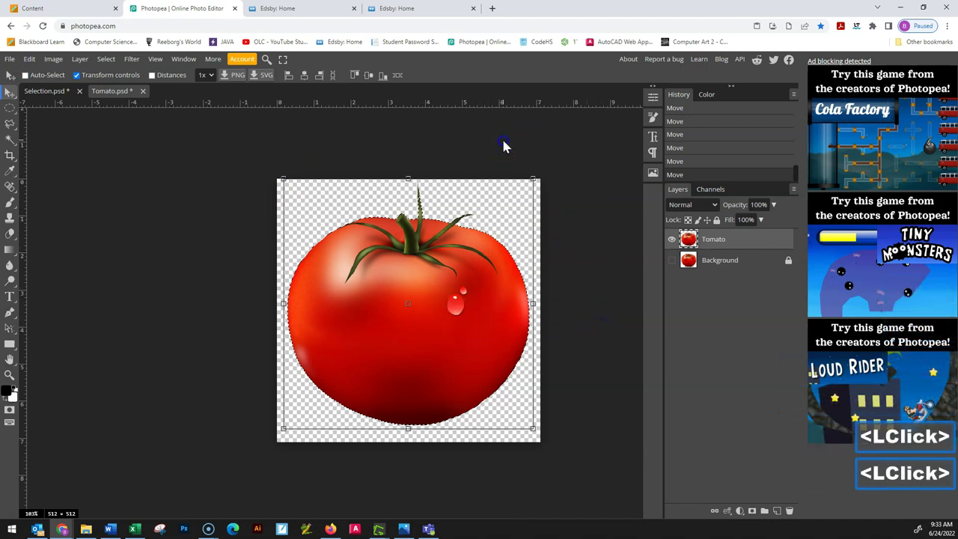
click(261, 268)
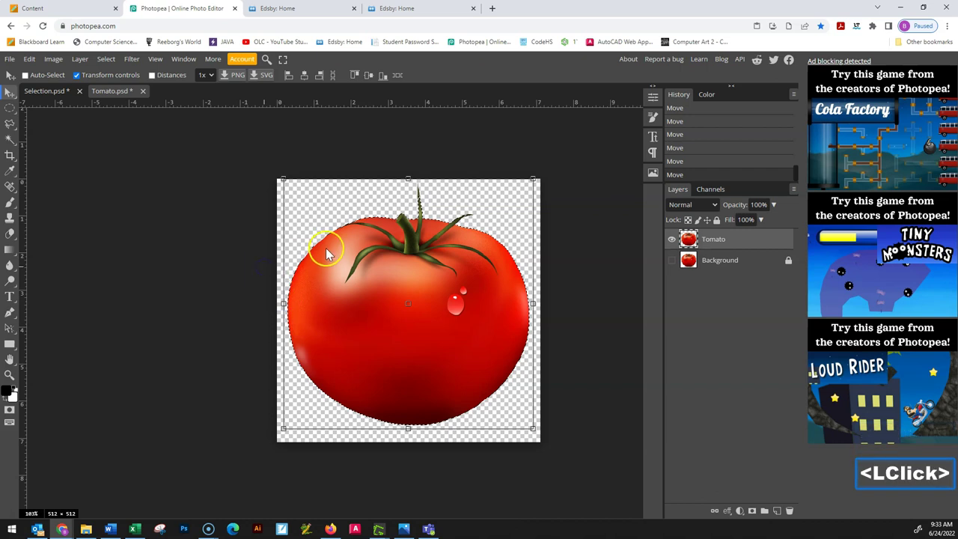
click(301, 238)
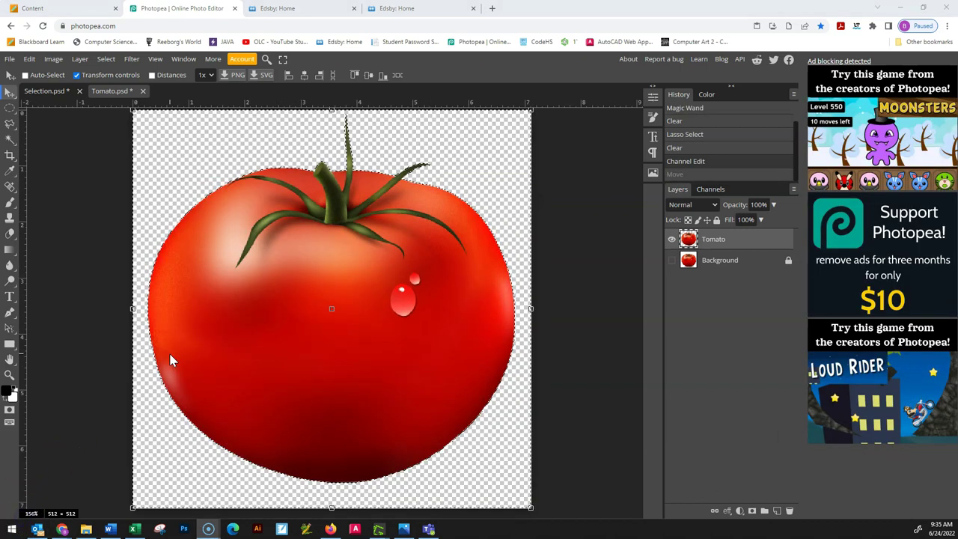
Shift the tomato slightly on the canvas and undo the move.
mouse_move(284, 344)
mouse_down()
mouse_move(331, 331)
mouse_move(291, 352)
mouse_move(289, 335)
mouse_up()
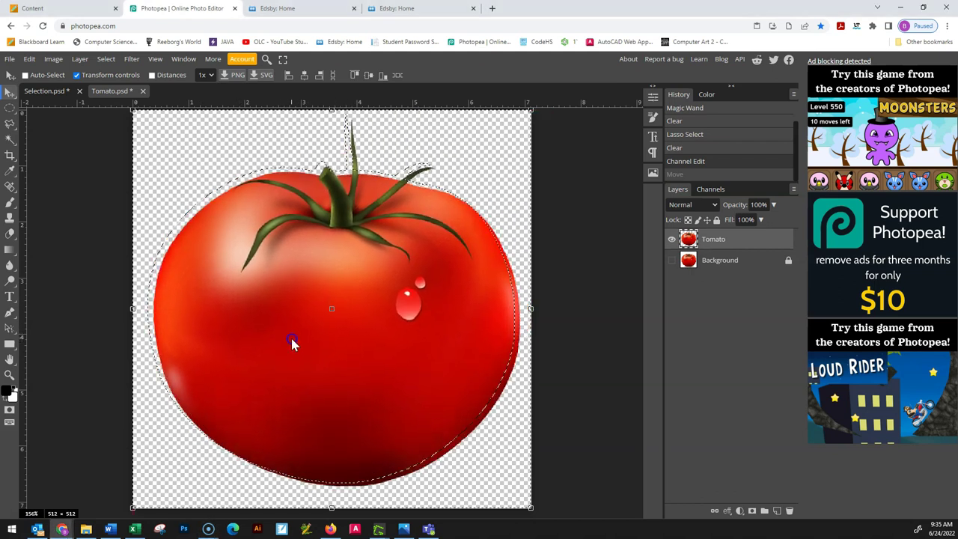
key(ctrl+z)
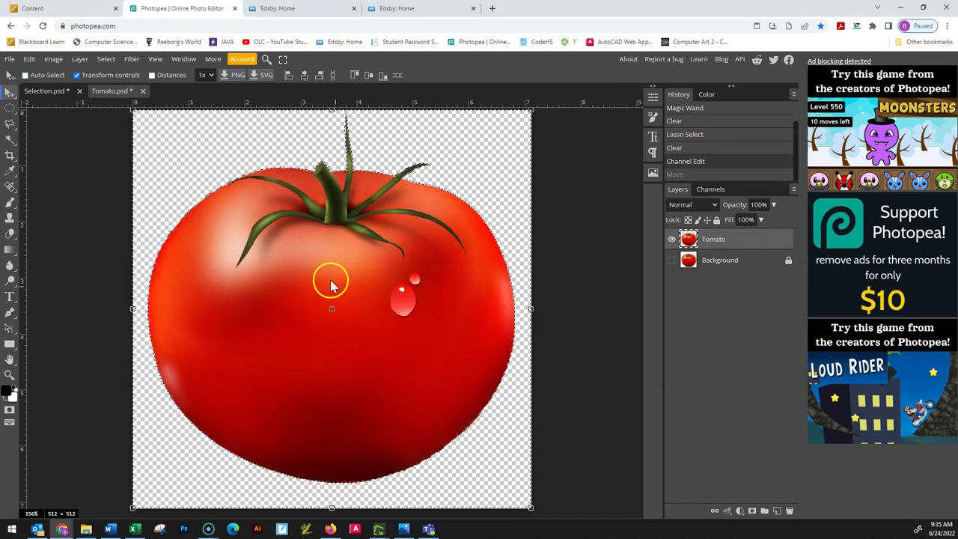
Save the document as Tomato.psd in PSD format on the Desktop.
click(9, 59)
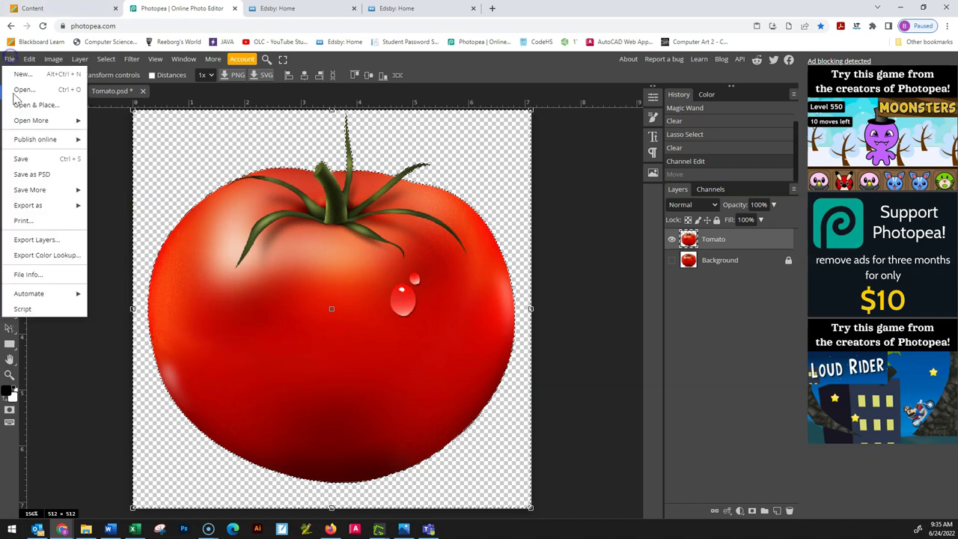
click(45, 176)
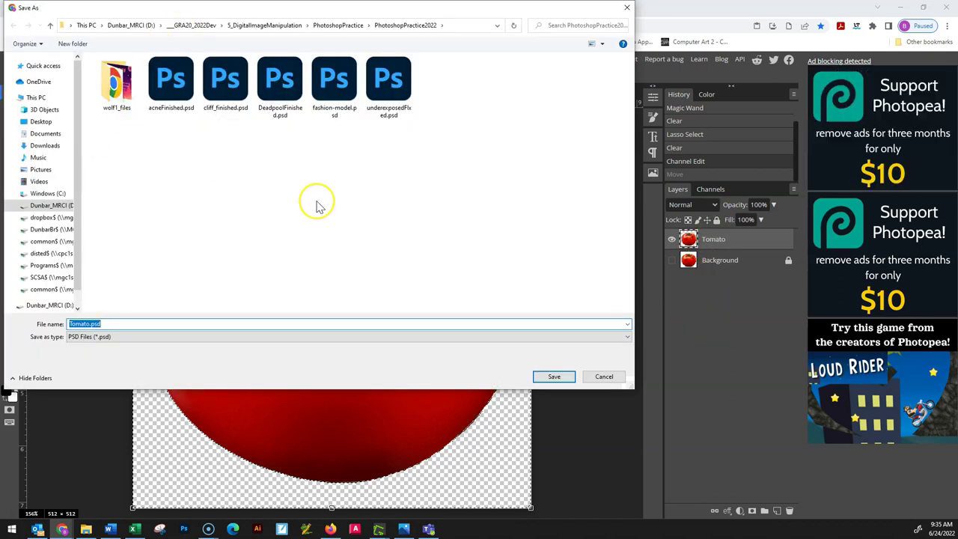
click(39, 123)
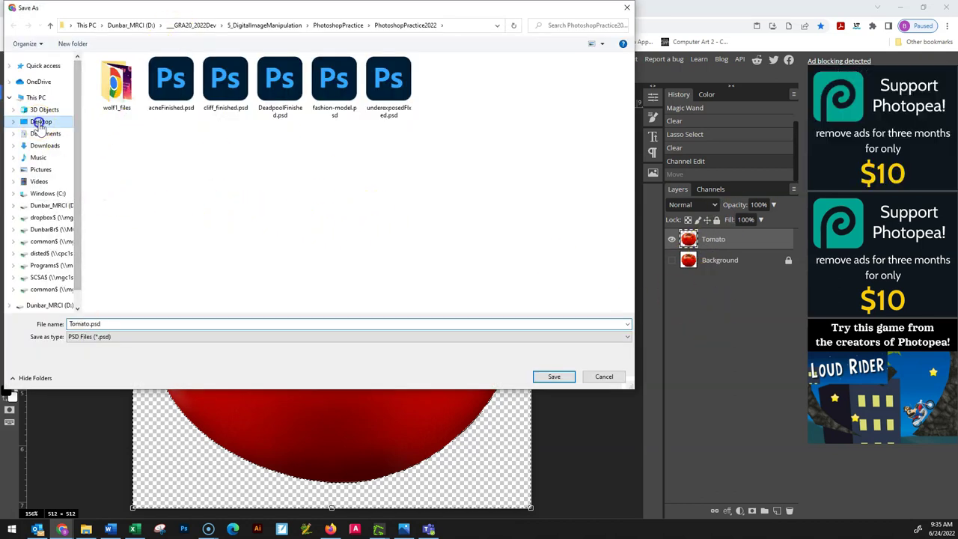
click(88, 324)
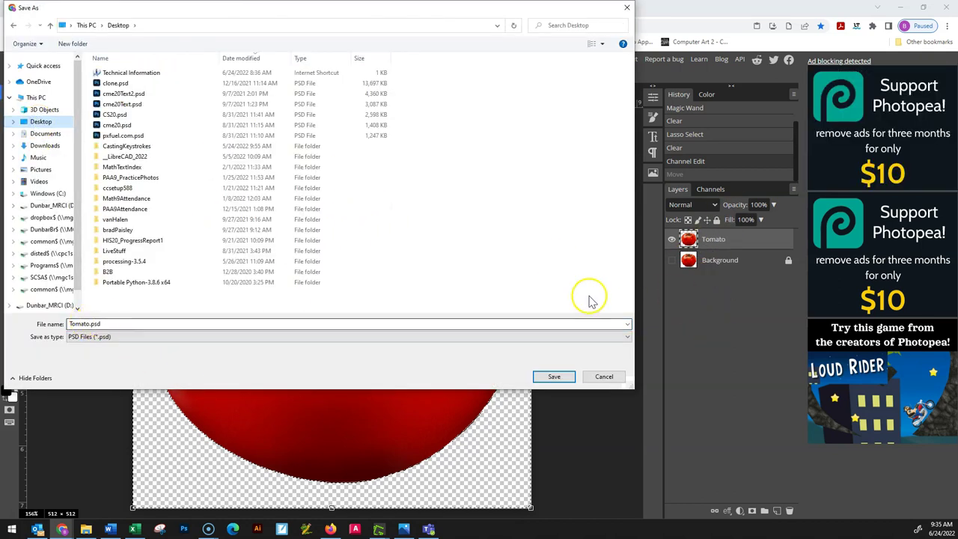
click(558, 376)
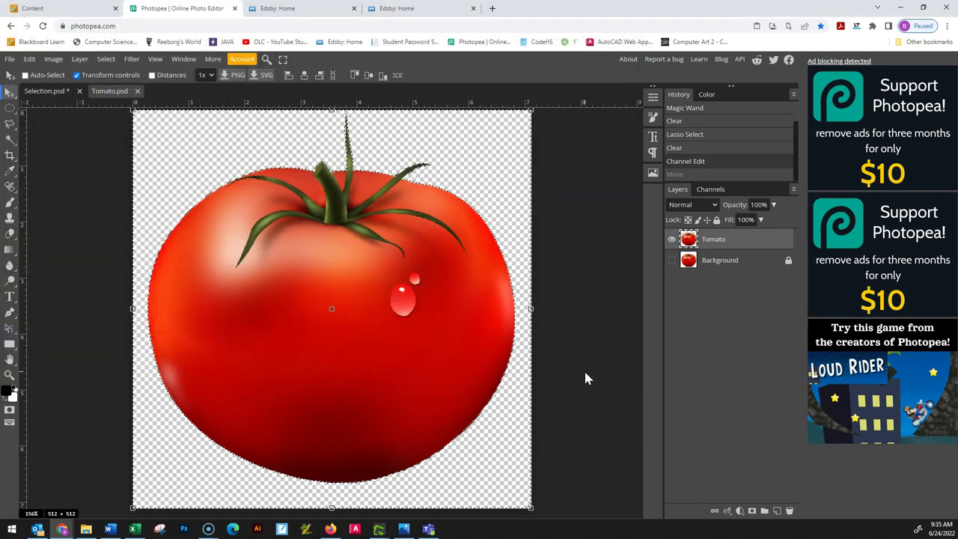
Copy the selected tomato pixels into Selection.psd as a new layer and move them over the castle.
key(ctrl+s)
drag(312, 278, 281, 245)
scroll(385, 284, down, 6)
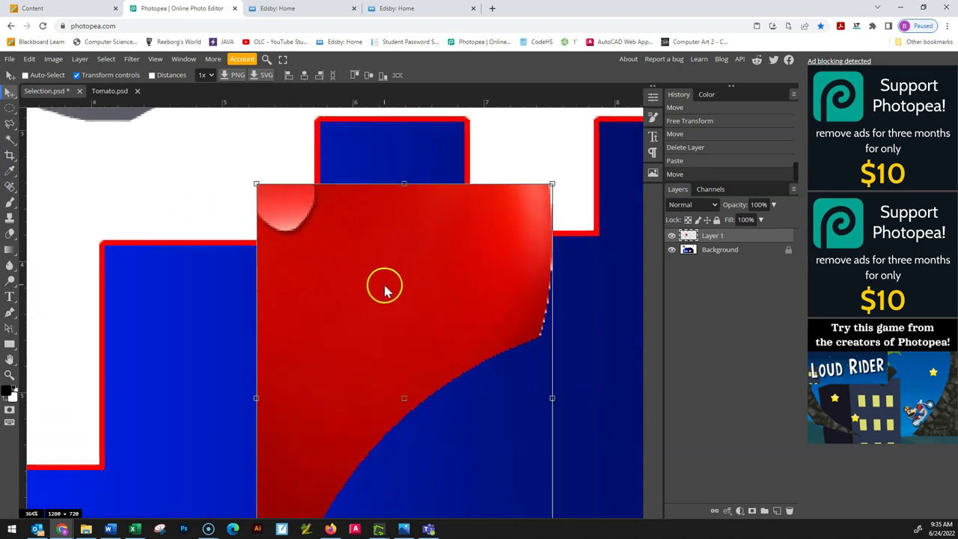
Undo the move and the paste in Selection.psd, and return to Tomato.psd.
key(ctrl+z)
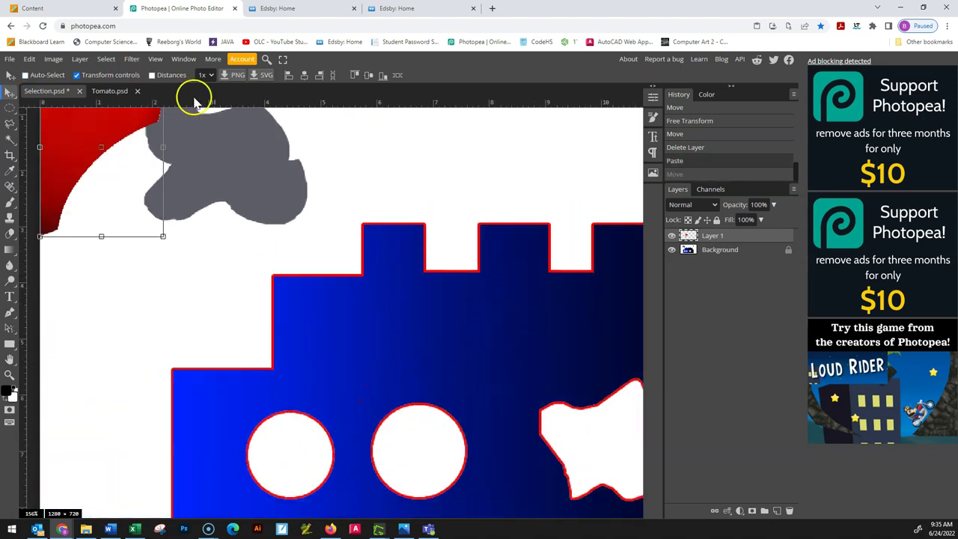
key(ctrl+z)
click(116, 91)
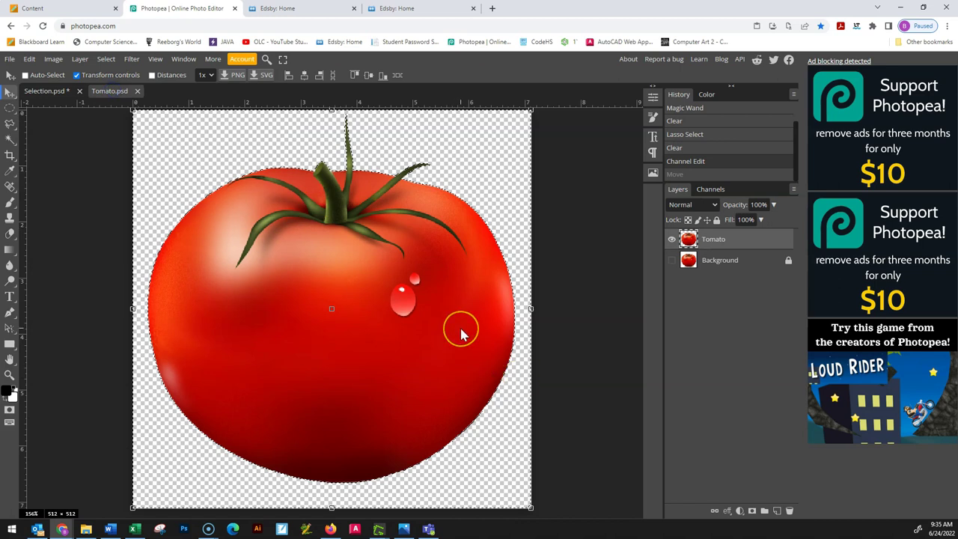
Invert the selection to the tomato itself and copy the tomato into Selection.psd over the castle, checking its edge.
key(ctrl+shift+i)
drag(460, 334, 520, 472)
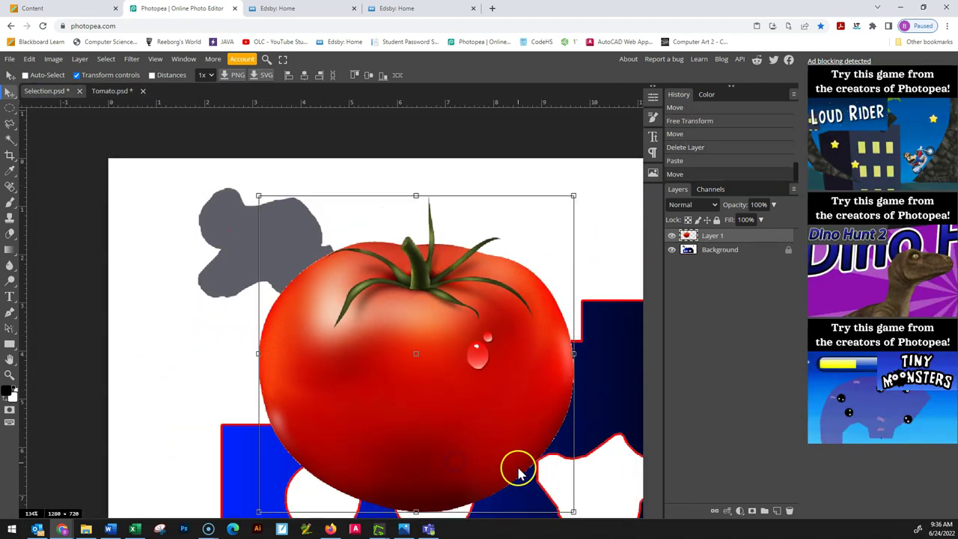
scroll(518, 470, down, 2)
scroll(553, 463, up, 8)
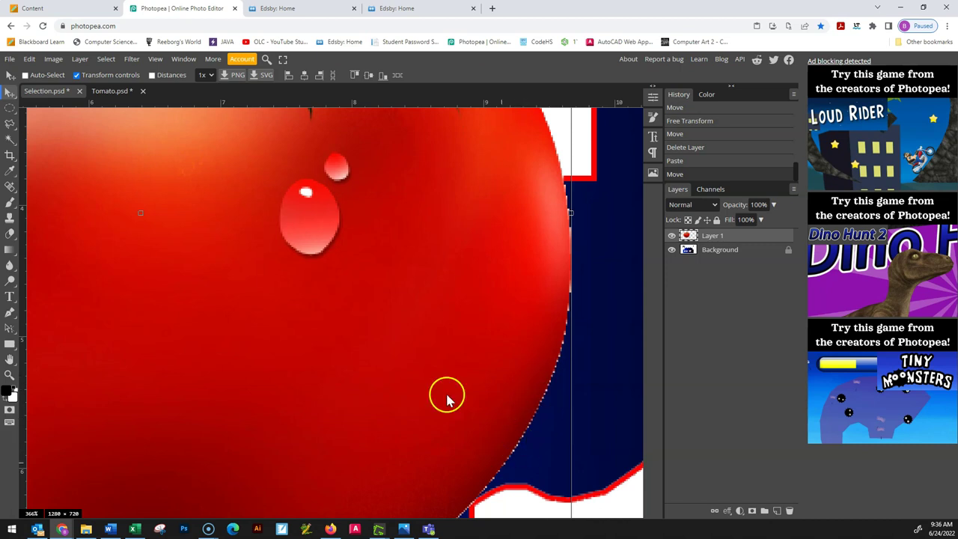
scroll(408, 370, down, 6)
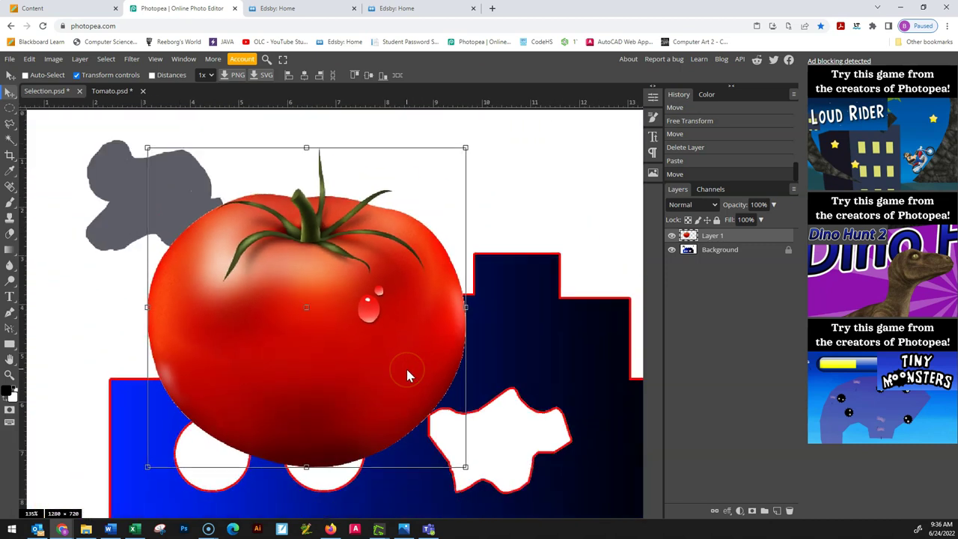
Undo the tomato's move in Selection.psd and feather the tomato selection in Tomato.psd by 3 px.
key(ctrl+z)
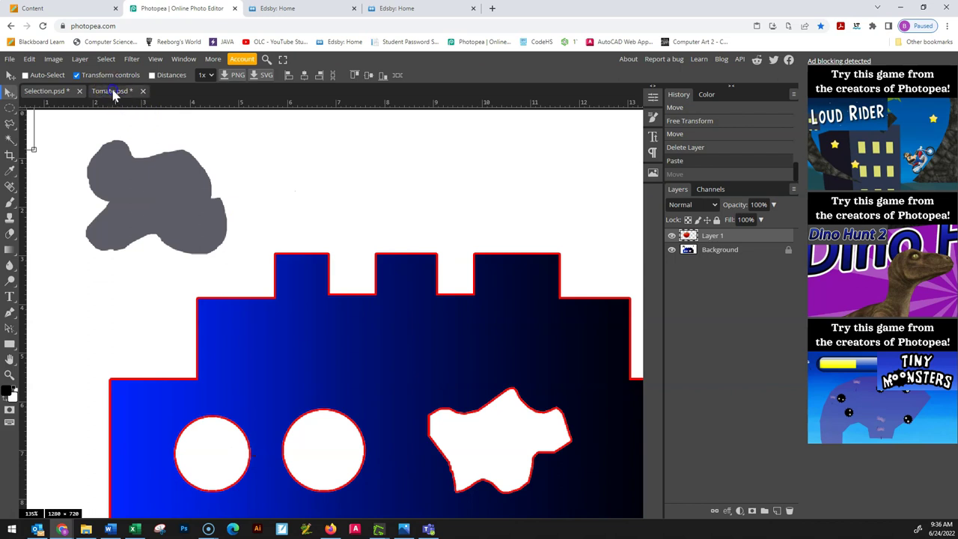
click(113, 91)
click(106, 59)
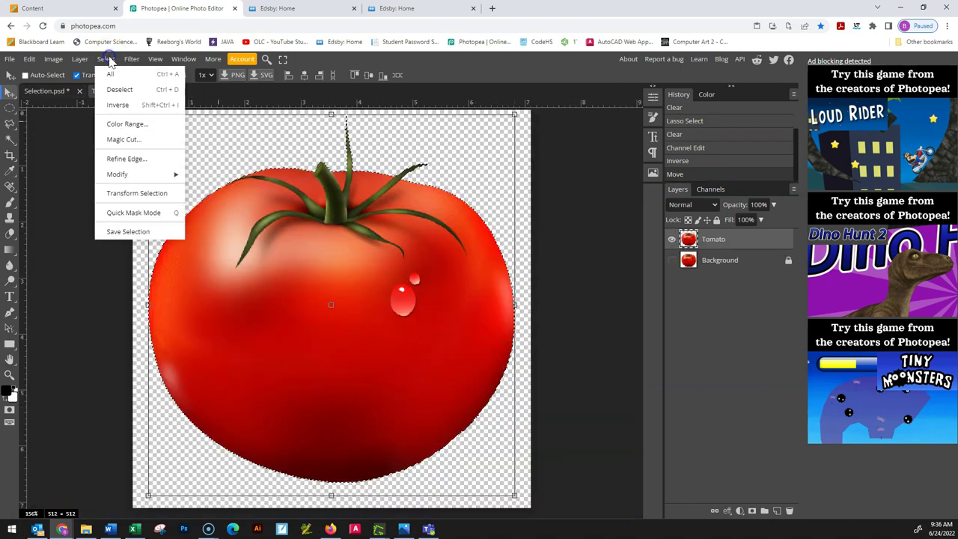
mouse_move(152, 180)
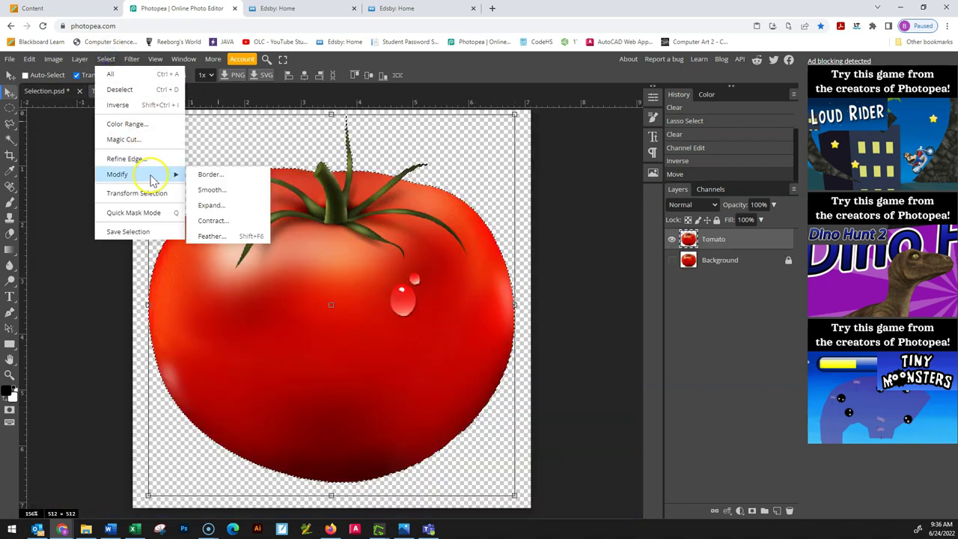
click(213, 236)
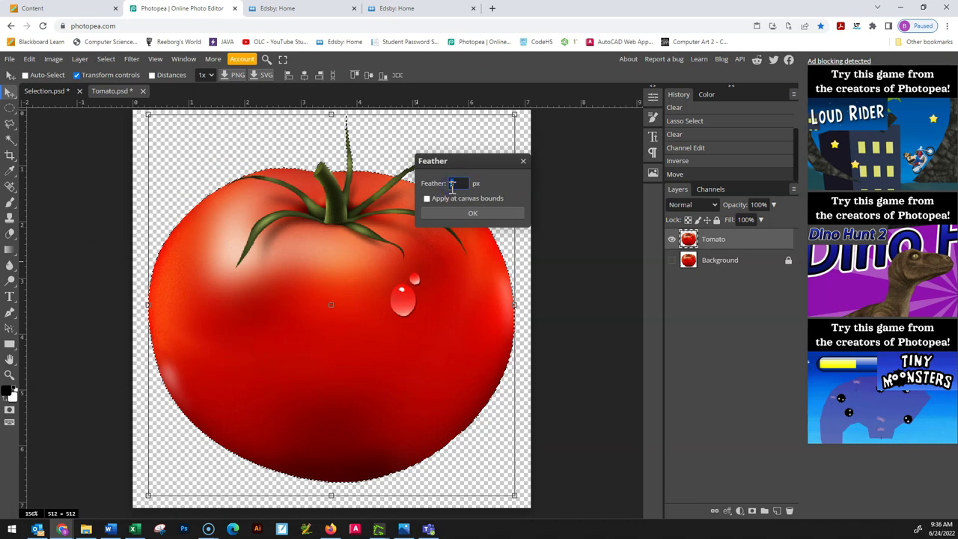
click(465, 215)
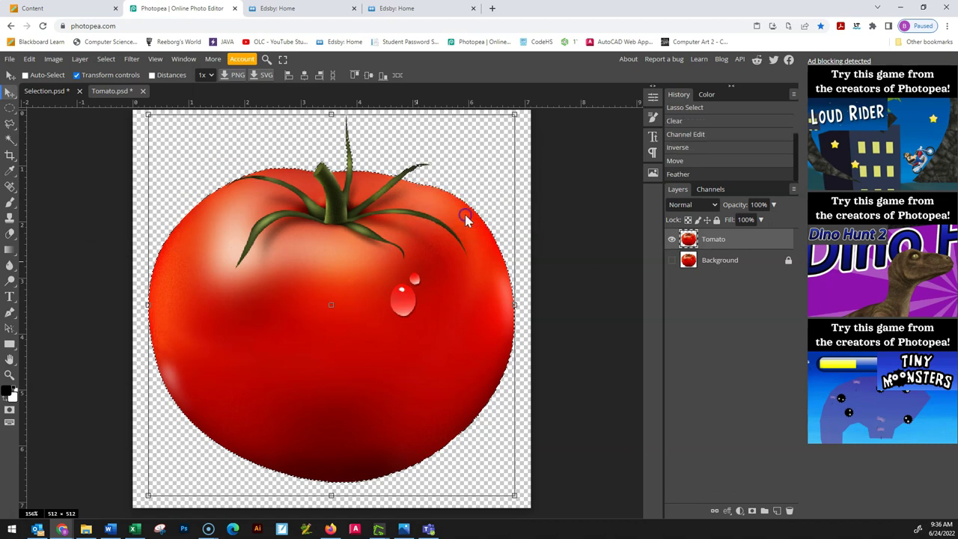
Shift the feathered tomato up and to the left in Tomato.psd and copy it into Selection.psd over the castle.
drag(440, 348, 353, 268)
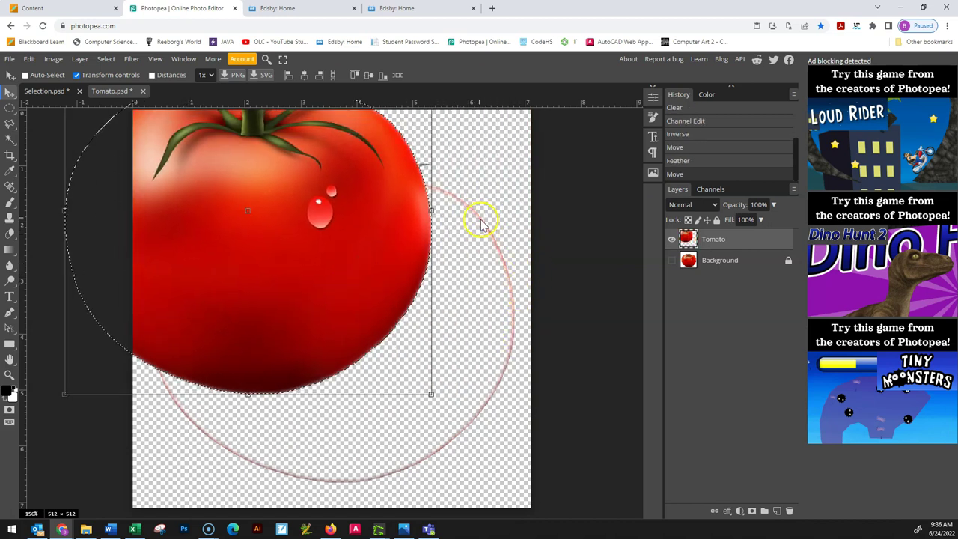
drag(228, 288, 327, 406)
click(54, 90)
scroll(483, 464, down, 3)
drag(526, 326, 374, 177)
Scale the pasted tomato to about 25% with a slight counterclockwise tilt and place it above the castle's circular cutouts.
drag(320, 133, 382, 290)
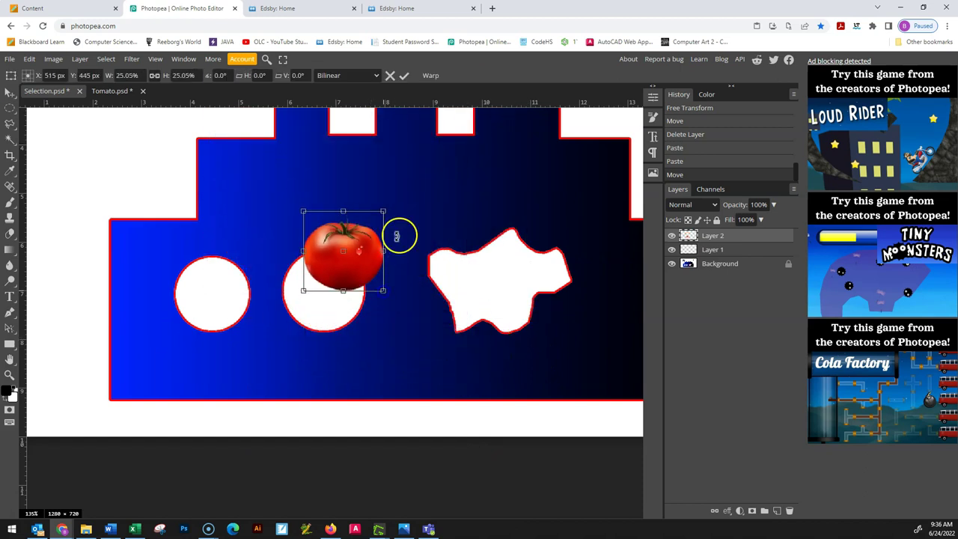
drag(393, 210, 369, 195)
key(Return)
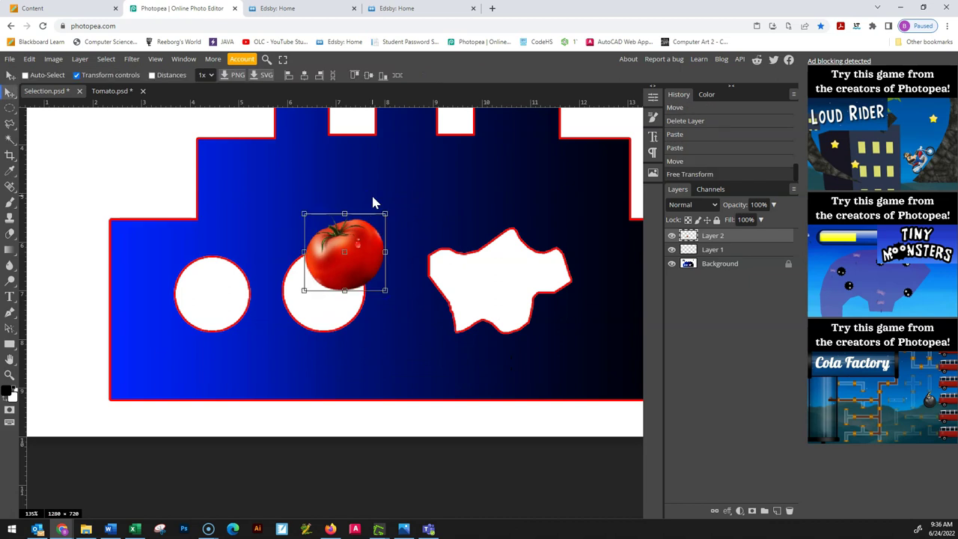
drag(368, 282, 394, 217)
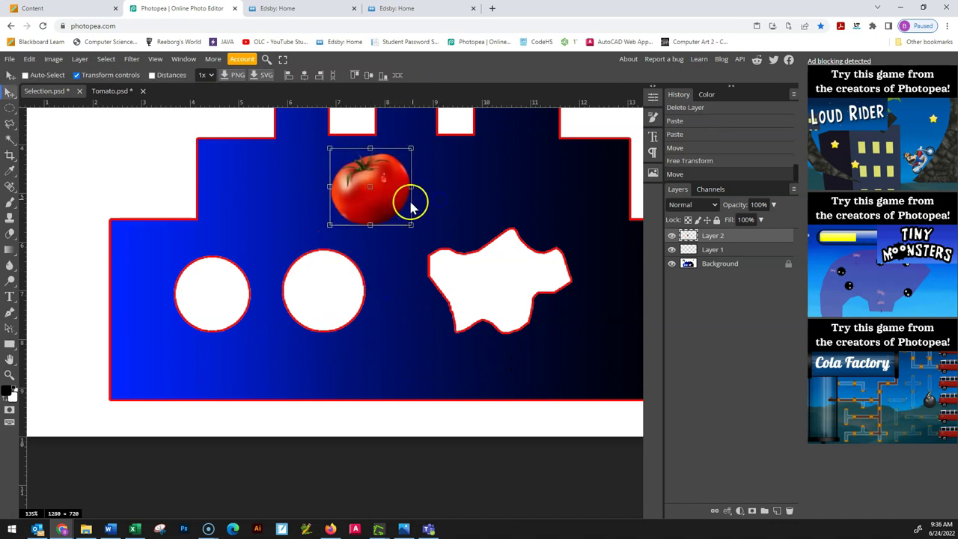
Examine the small tomato's feathered edge against the blue castle, both up close and in the whole picture.
scroll(419, 224, up, 8)
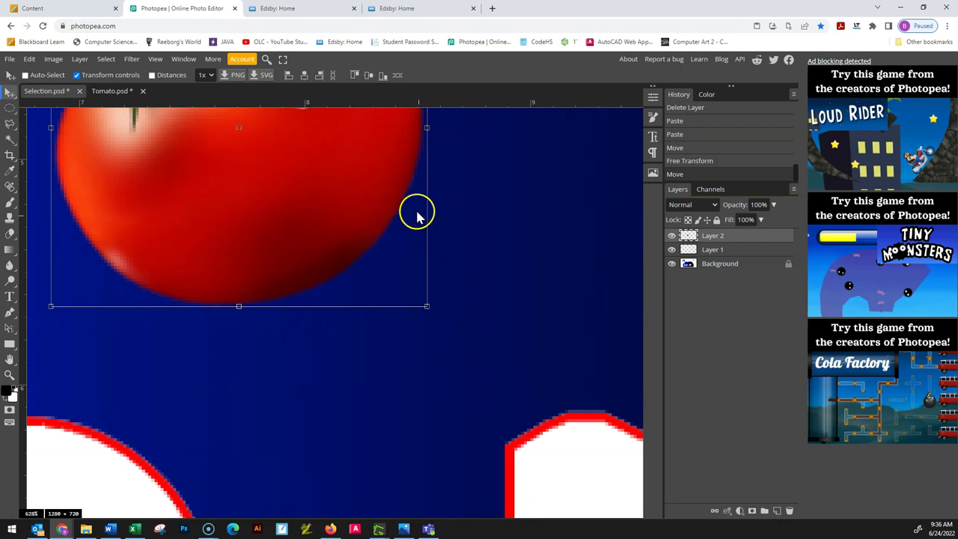
scroll(419, 266, down, 3)
scroll(412, 278, up, 4)
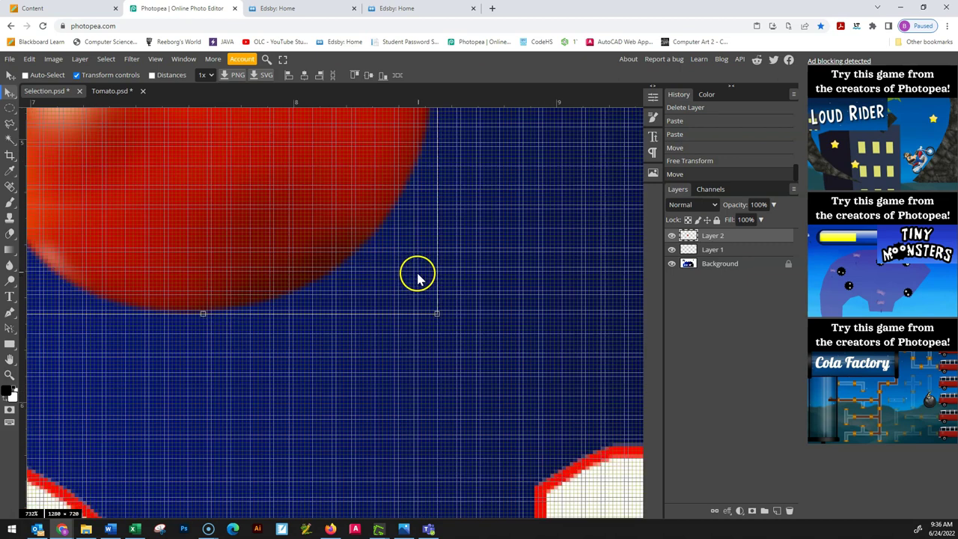
scroll(410, 278, down, 3)
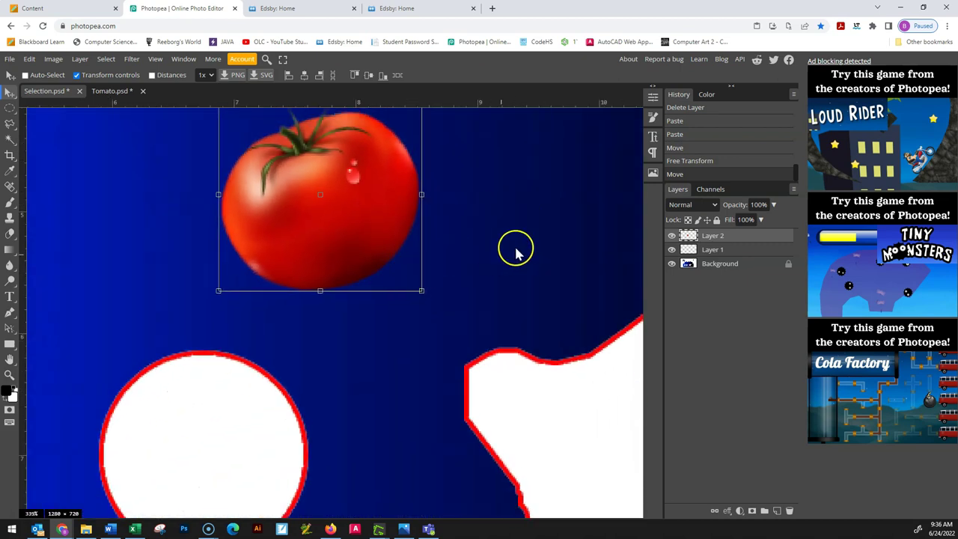
scroll(500, 288, down, 4)
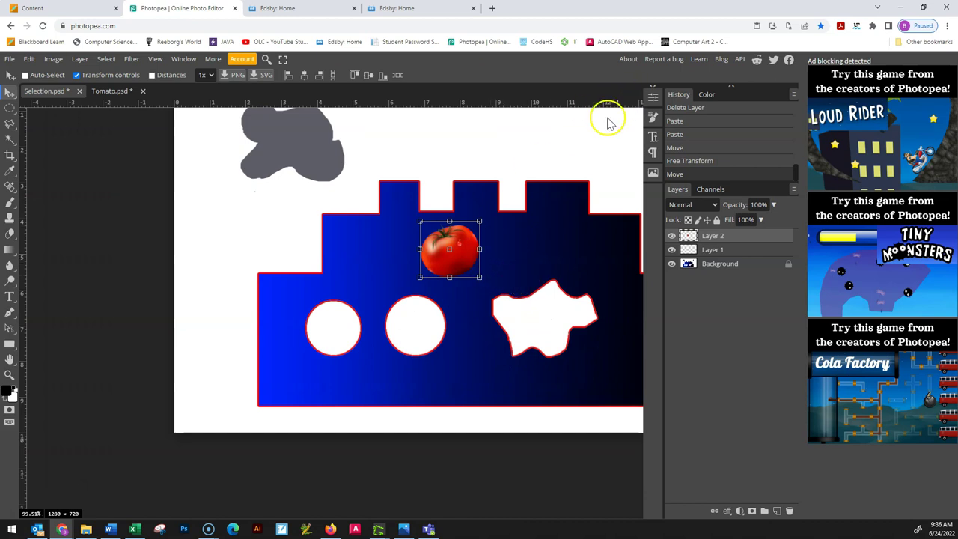
drag(599, 156, 505, 191)
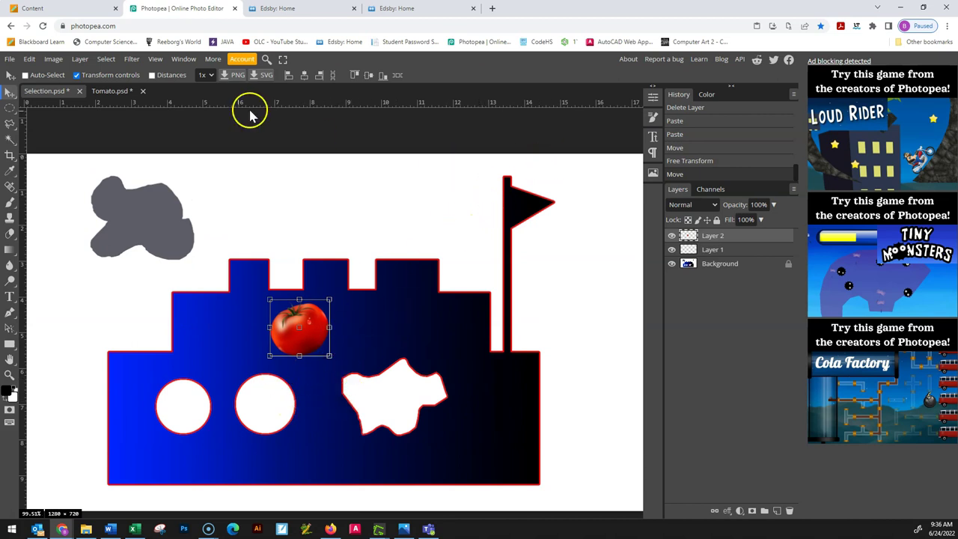
scroll(312, 351, up, 3)
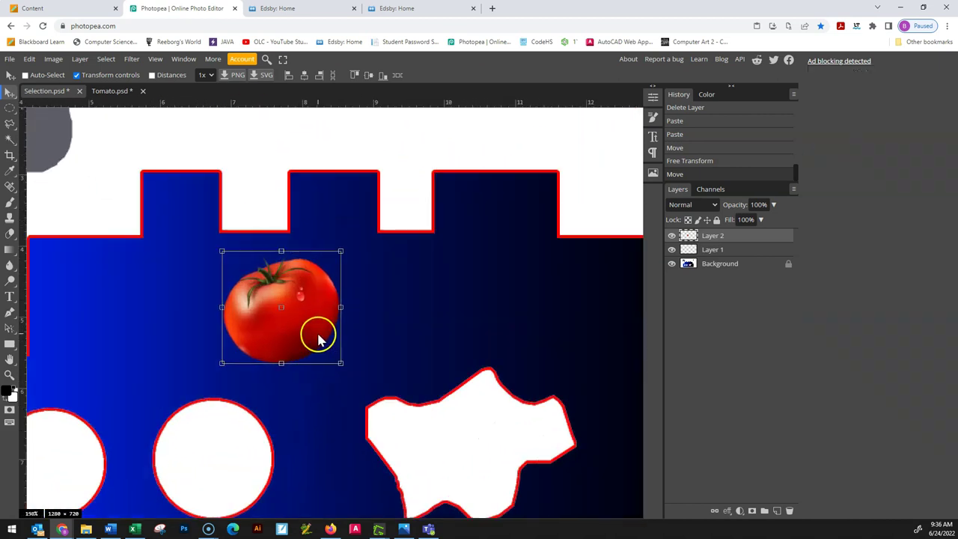
scroll(316, 331, down, 4)
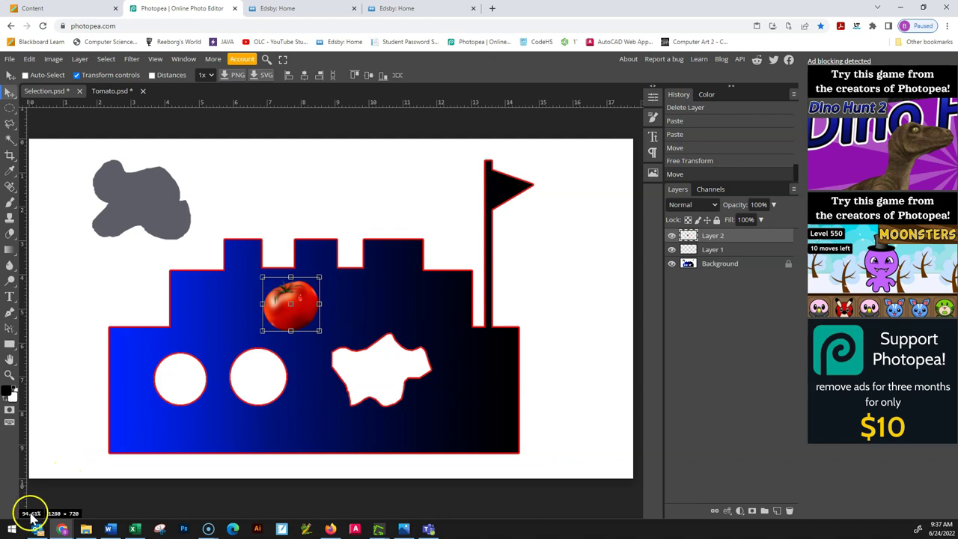
Compare the tomato's soft edge with the red outline of the irregular cutout at pixel level.
scroll(318, 342, up, 2)
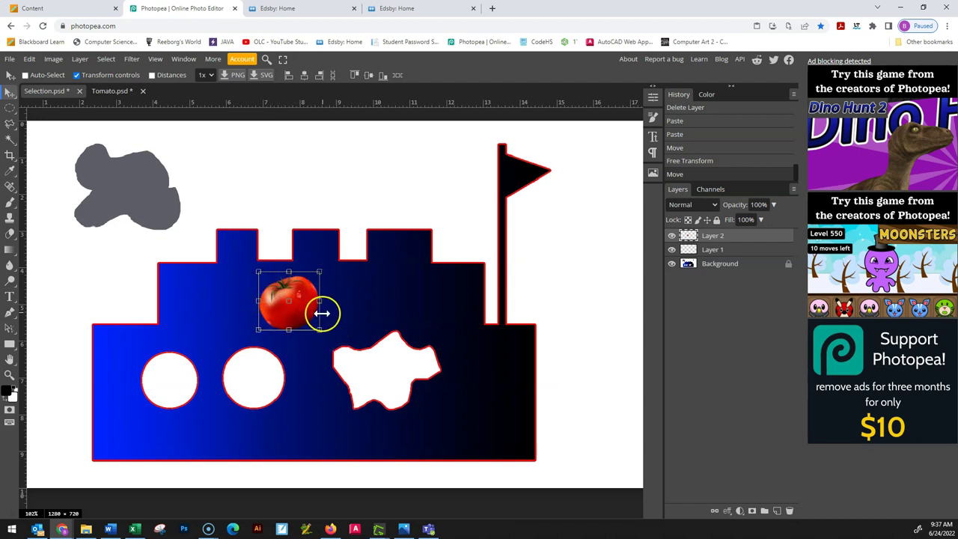
scroll(320, 314, up, 5)
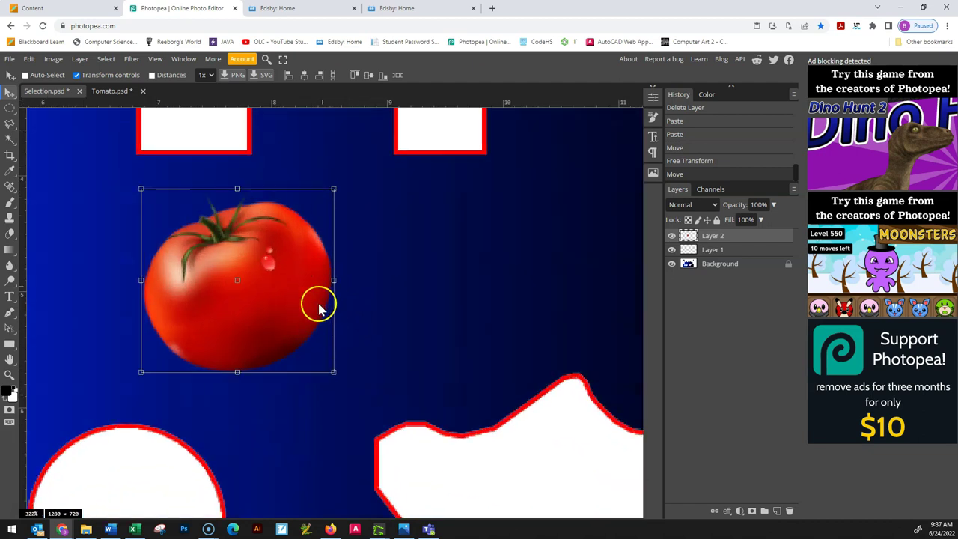
scroll(449, 434, up, 5)
scroll(372, 426, up, 3)
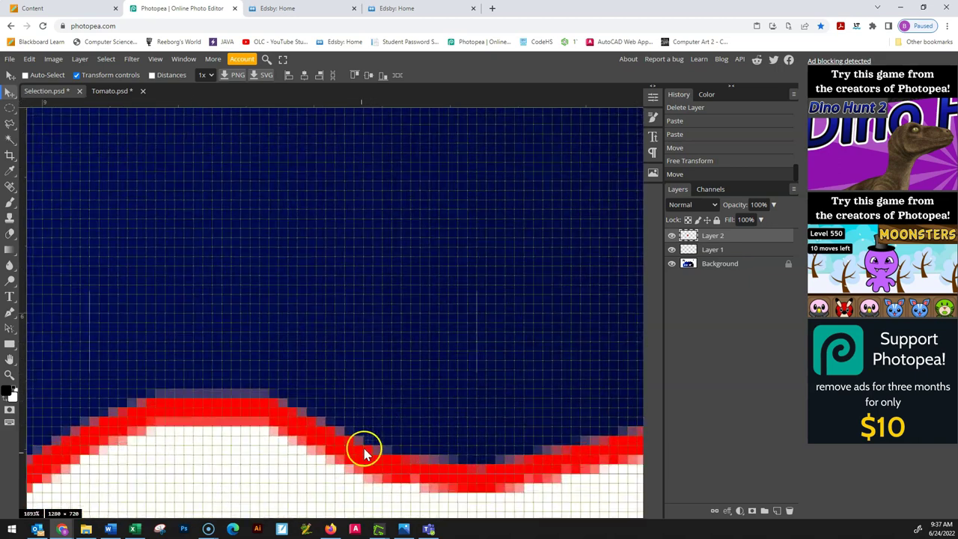
scroll(280, 363, down, 2)
scroll(326, 352, down, 4)
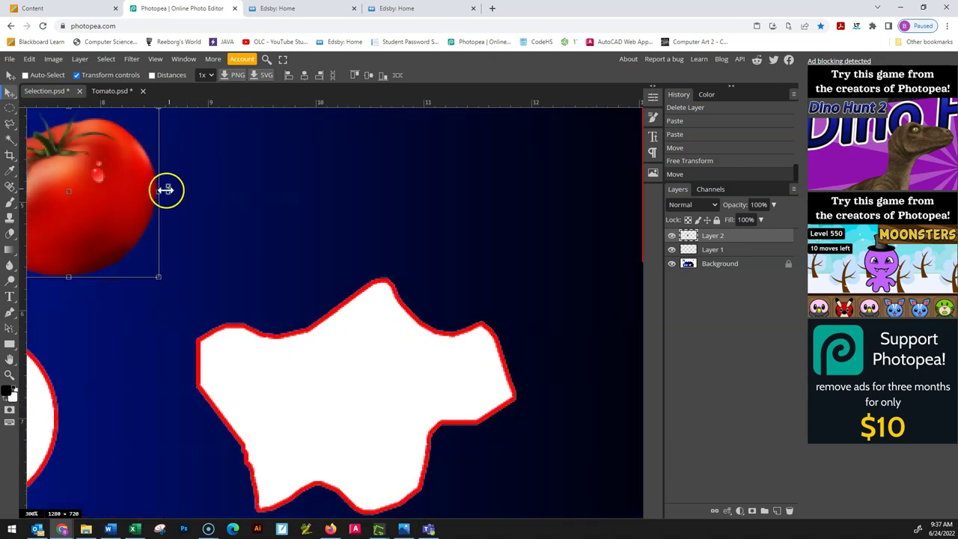
scroll(202, 250, up, 4)
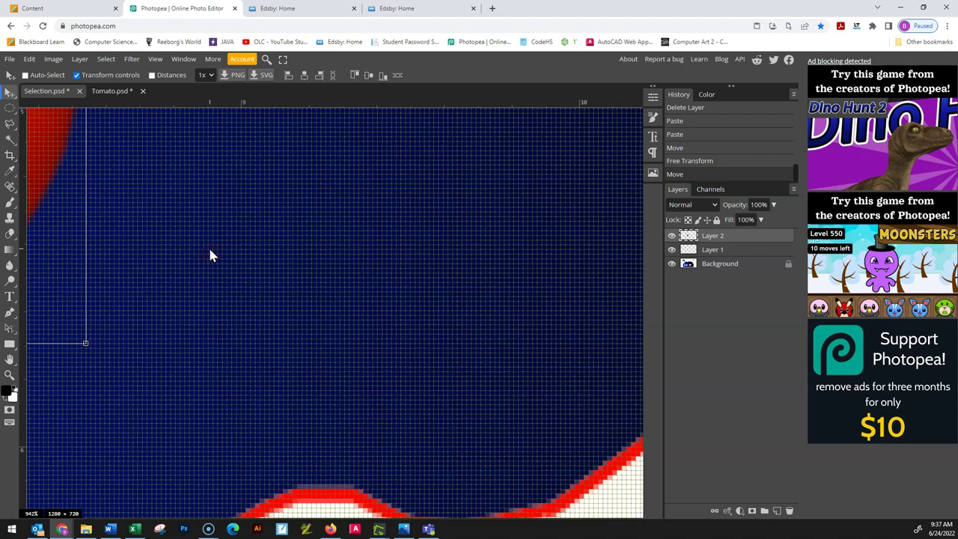
key(ctrl+0)
scroll(315, 308, up, 4)
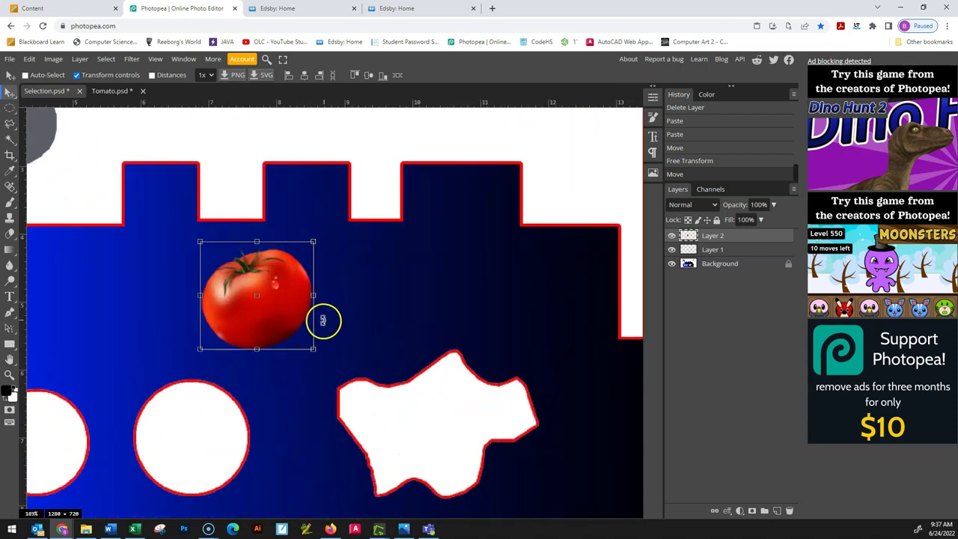
Delete the small tomato's layer from Selection.psd and undo the tomato's shift in Tomato.psd.
key(Delete)
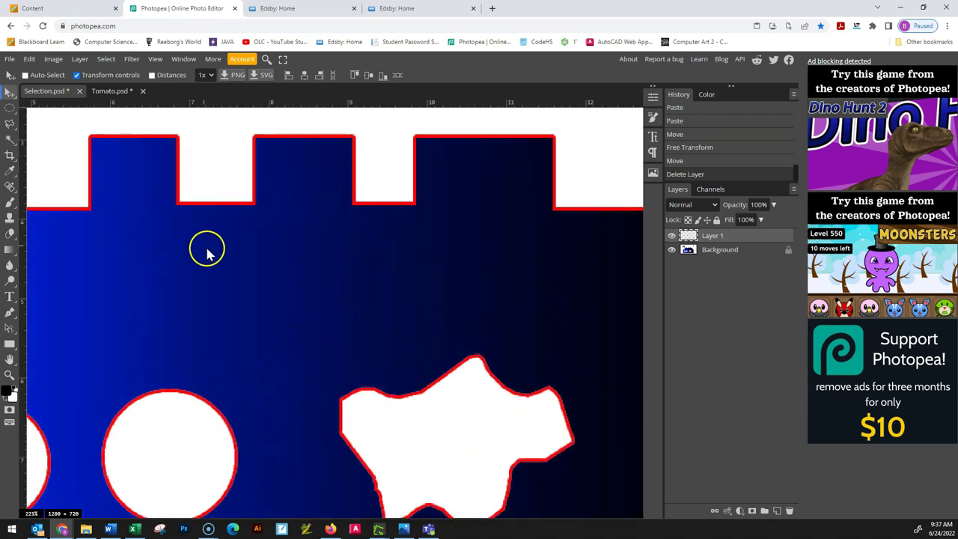
click(109, 90)
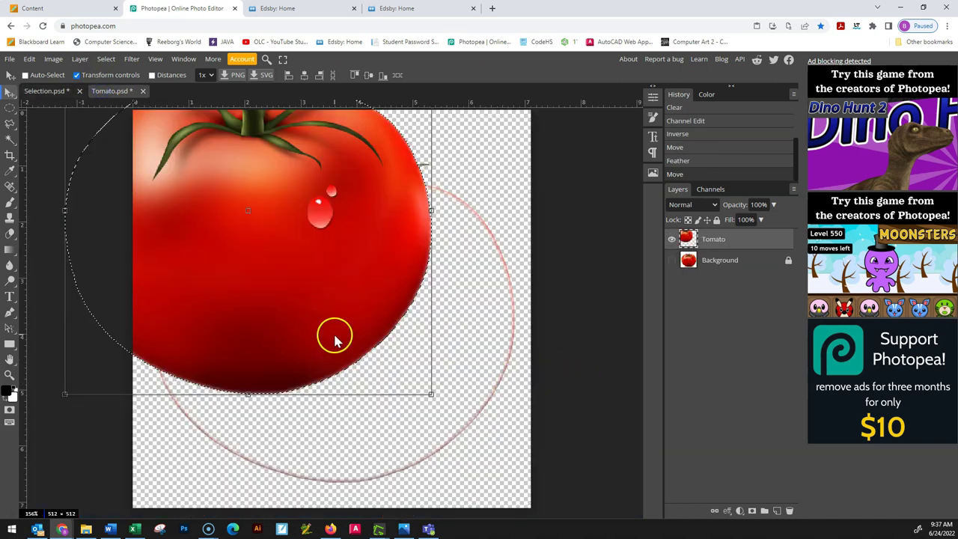
key(ctrl+z)
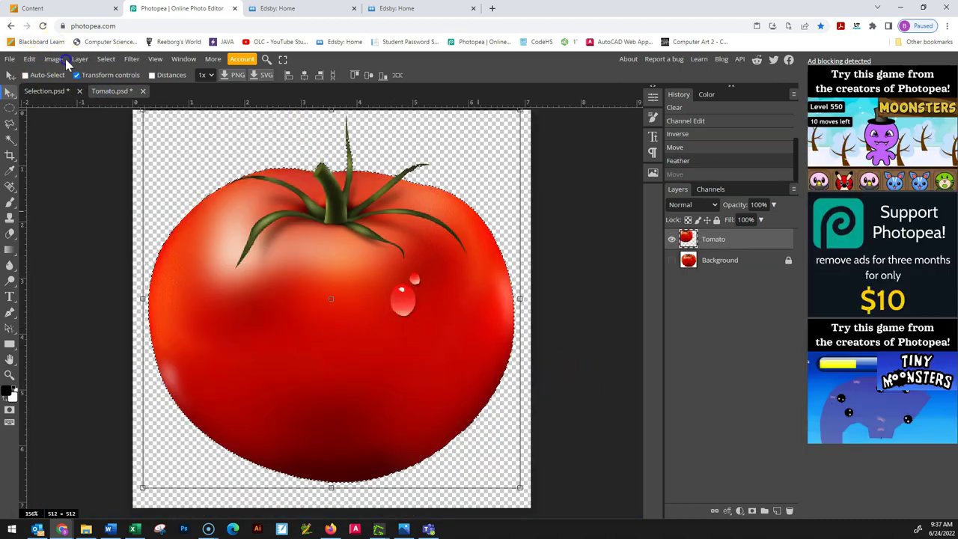
Feather the tomato selection by 50 px.
click(105, 59)
mouse_move(135, 173)
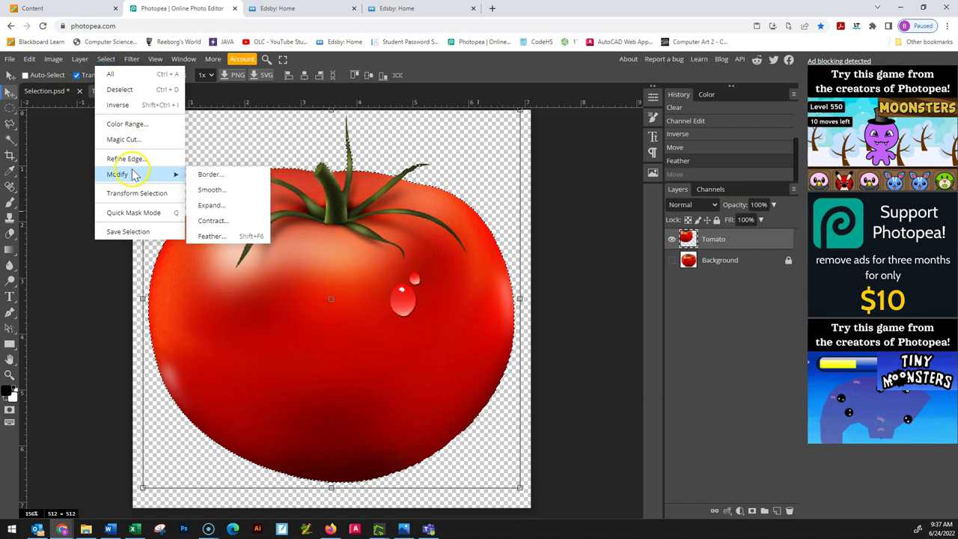
click(231, 237)
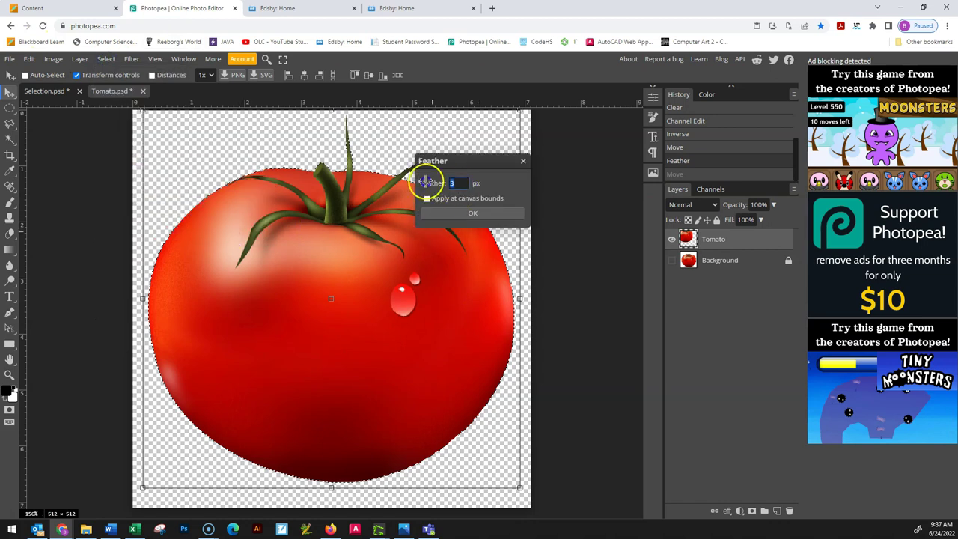
text(50)
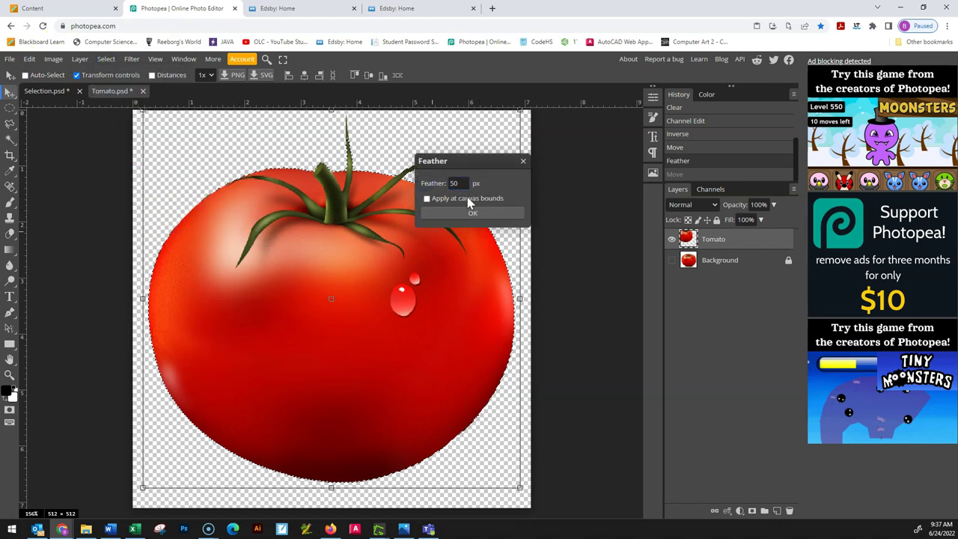
click(478, 213)
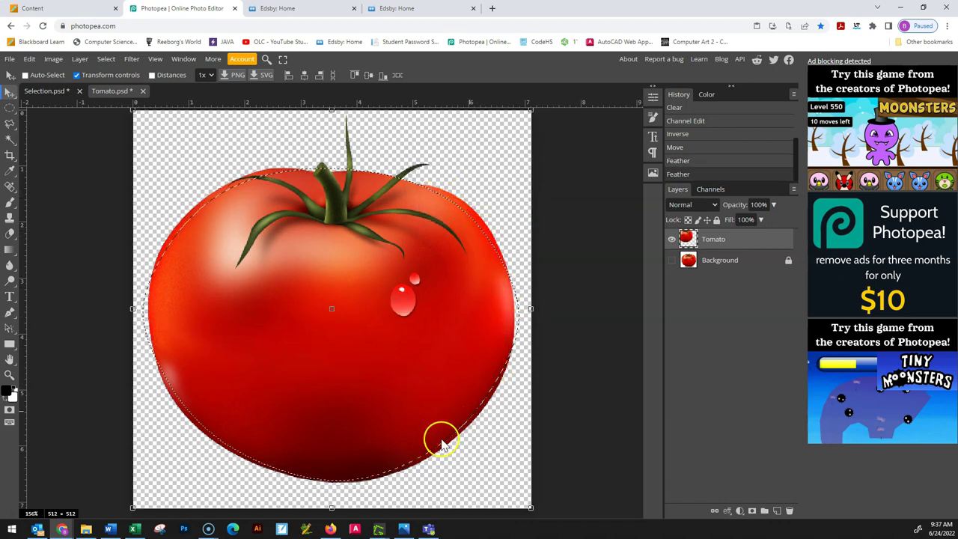
Copy the heavily feathered tomato into Selection.psd as a new layer over the middle of the castle.
click(300, 311)
drag(300, 310, 443, 373)
scroll(449, 318, down, 3)
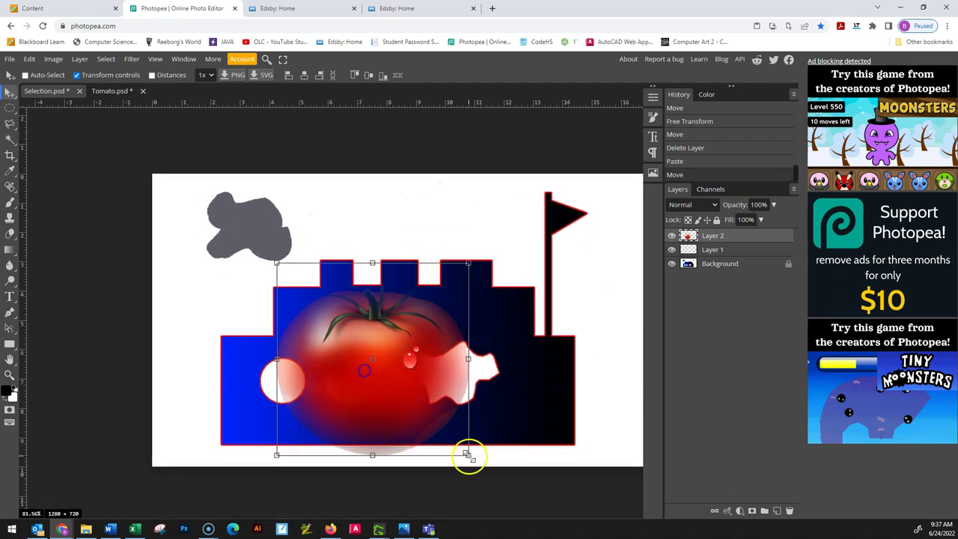
Scale the pasted tomato down to a small size on the castle wall and inspect its blurred edge.
drag(466, 454, 377, 325)
key(Return)
click(362, 327)
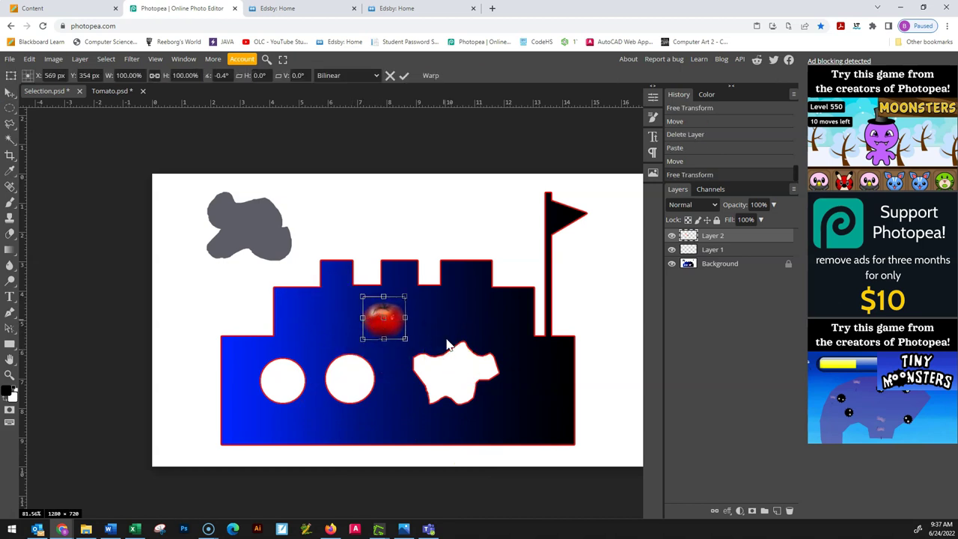
scroll(382, 337, up, 5)
scroll(379, 339, down, 2)
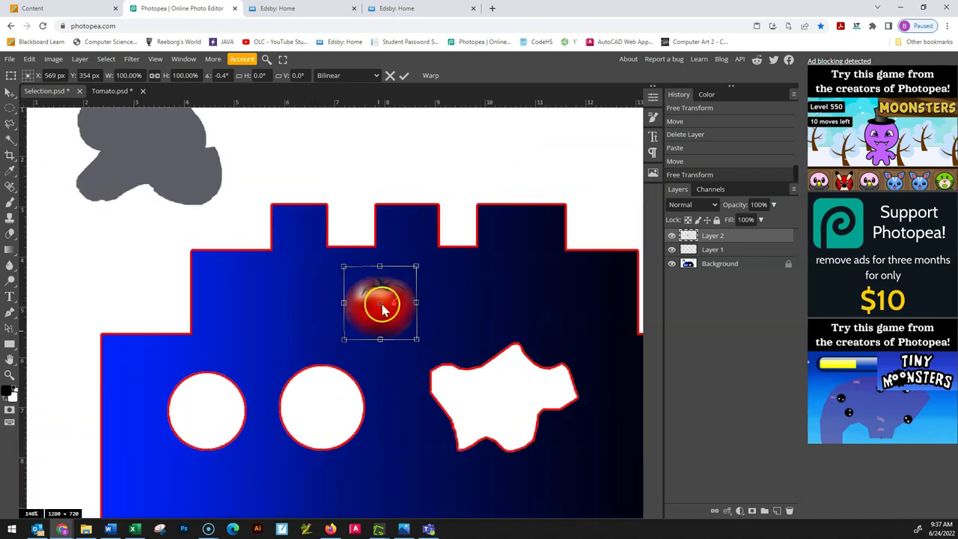
Delete the blurred tomato's layer from Selection.psd and undo the feathering and moves in Tomato.psd.
key(Delete)
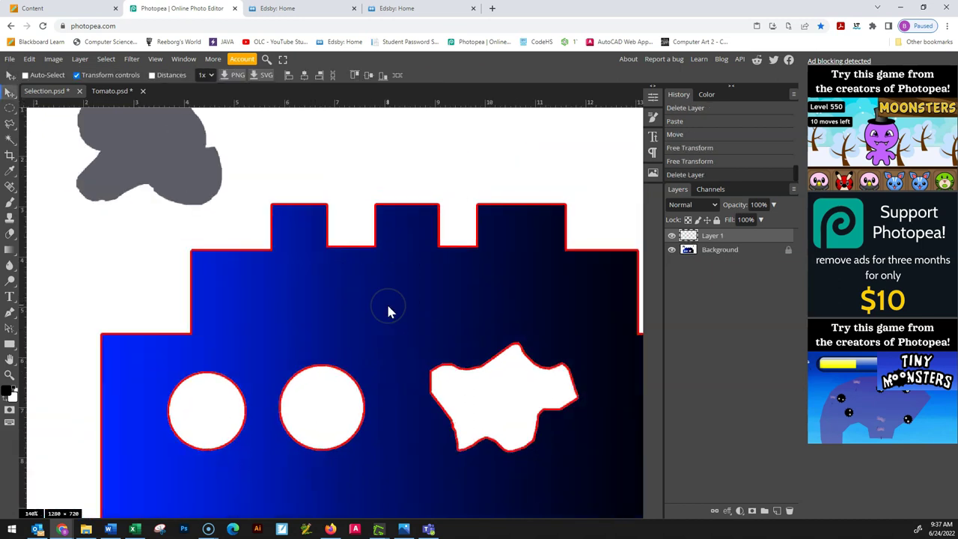
click(113, 91)
key(ctrl+z)
key(ctrl+z)
key(ctrl+z)
key(ctrl+z)
key(ctrl+z)
key(ctrl+z)
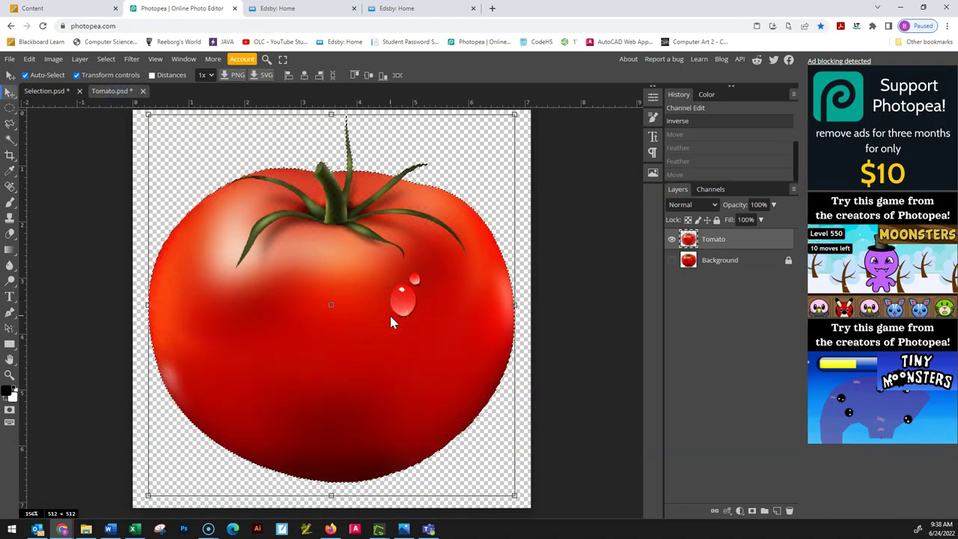
key(ctrl+z)
Delete the Tomato layer in Tomato.psd and show the Background layer with nothing selected.
drag(711, 240, 787, 512)
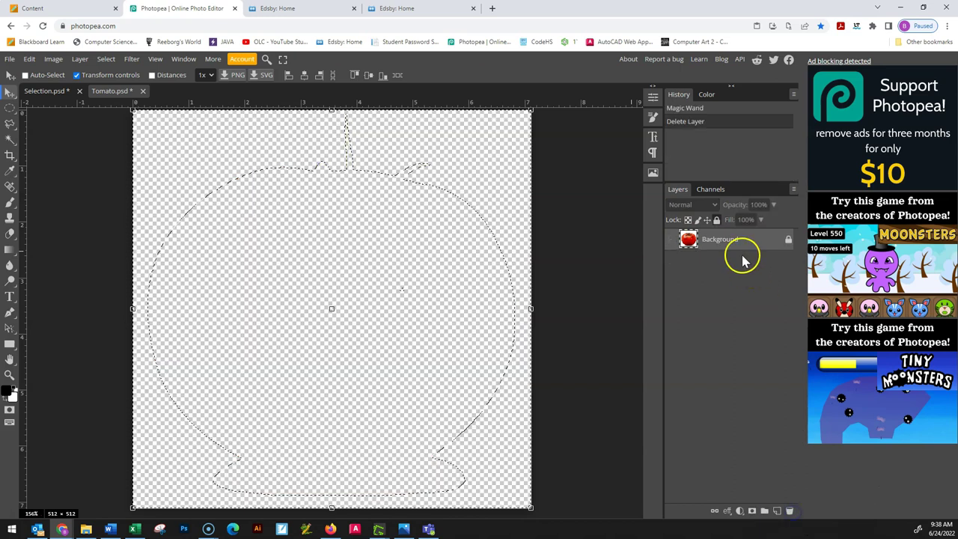
click(671, 239)
click(747, 244)
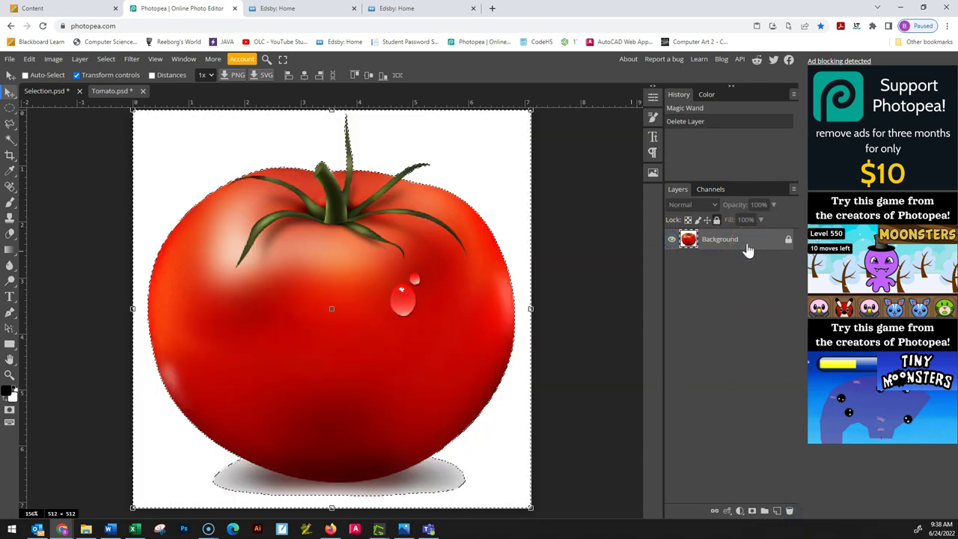
key(ctrl+d)
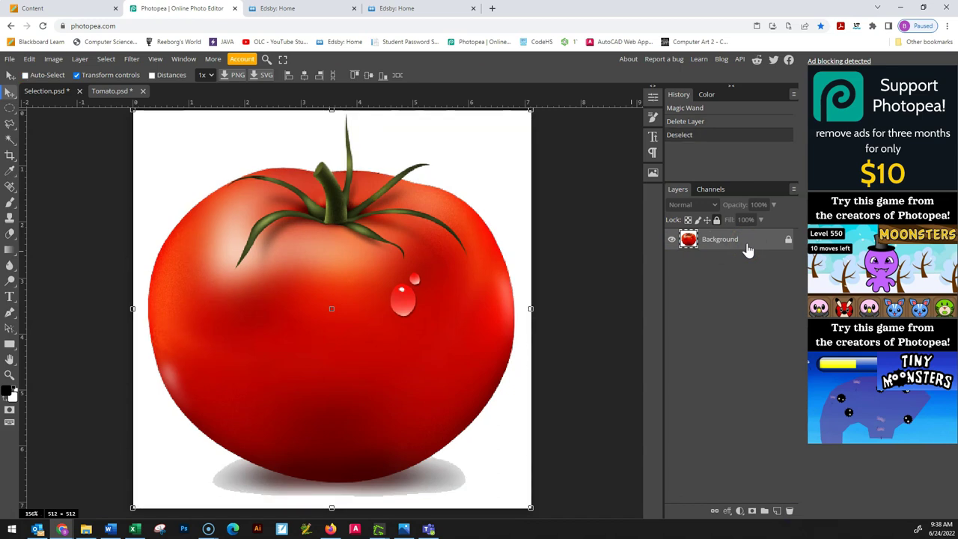
Duplicate the Background layer as a layer named Tomato2 and hide the original Background.
key(ctrl+j)
double_click(715, 240)
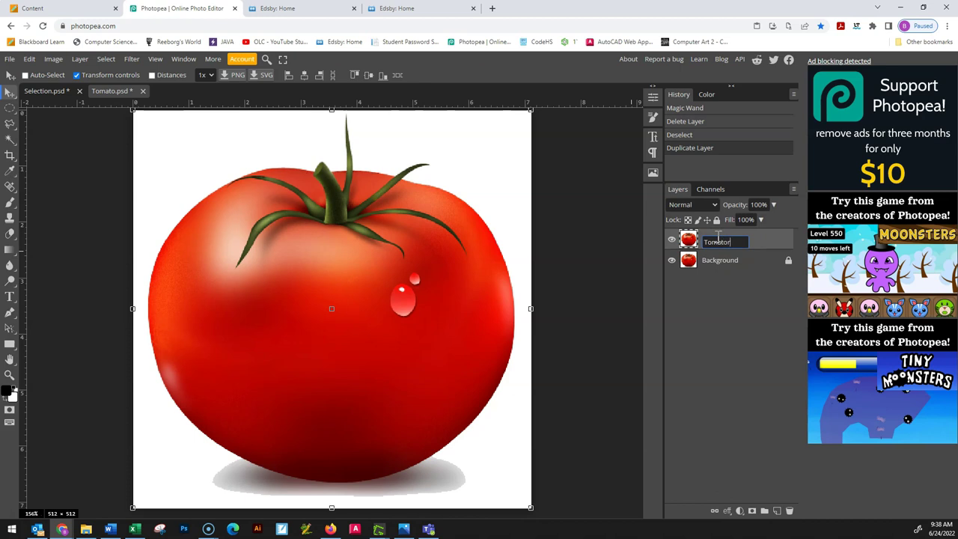
click(735, 296)
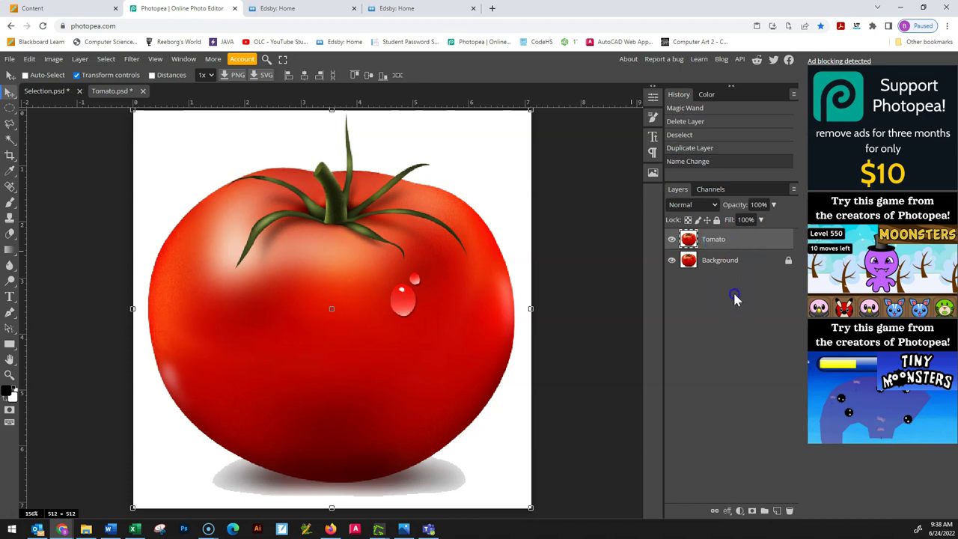
click(671, 259)
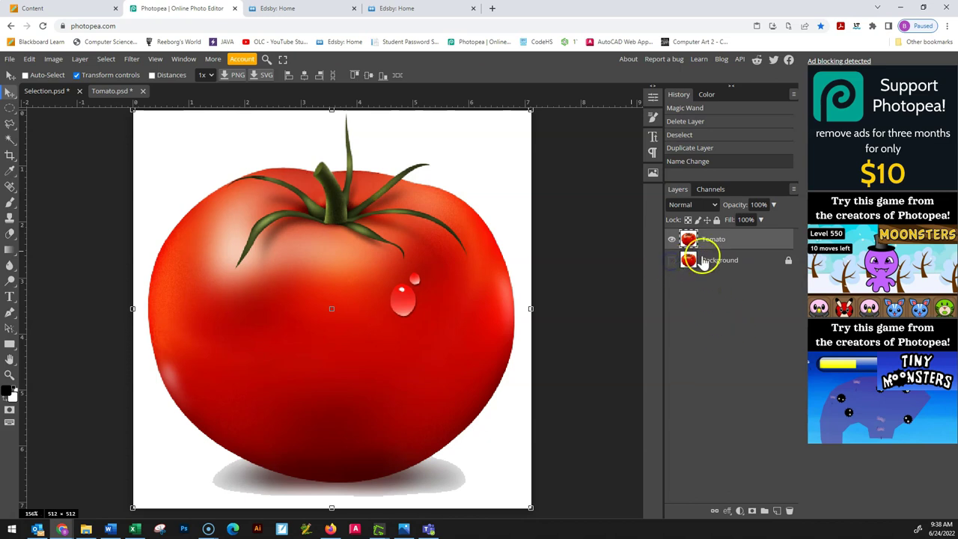
double_click(726, 241)
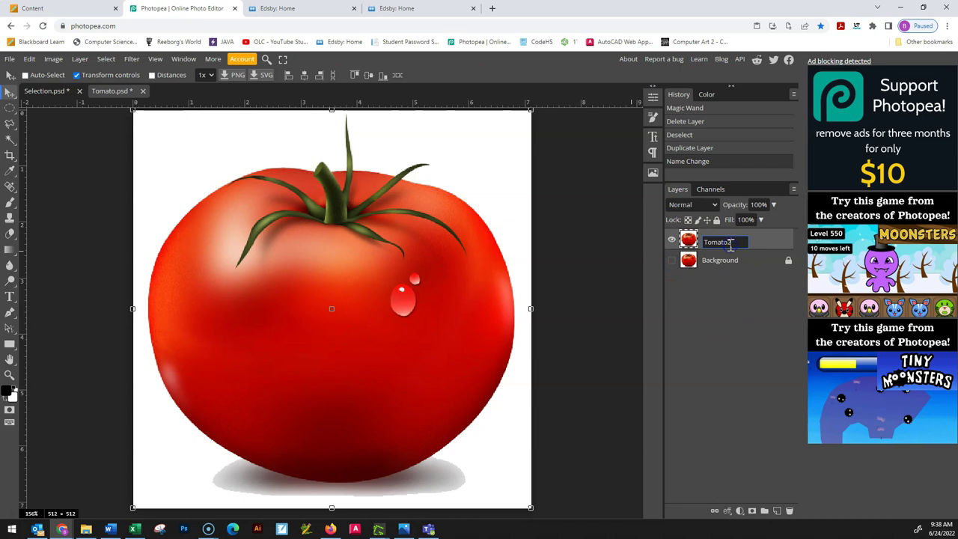
key(Return)
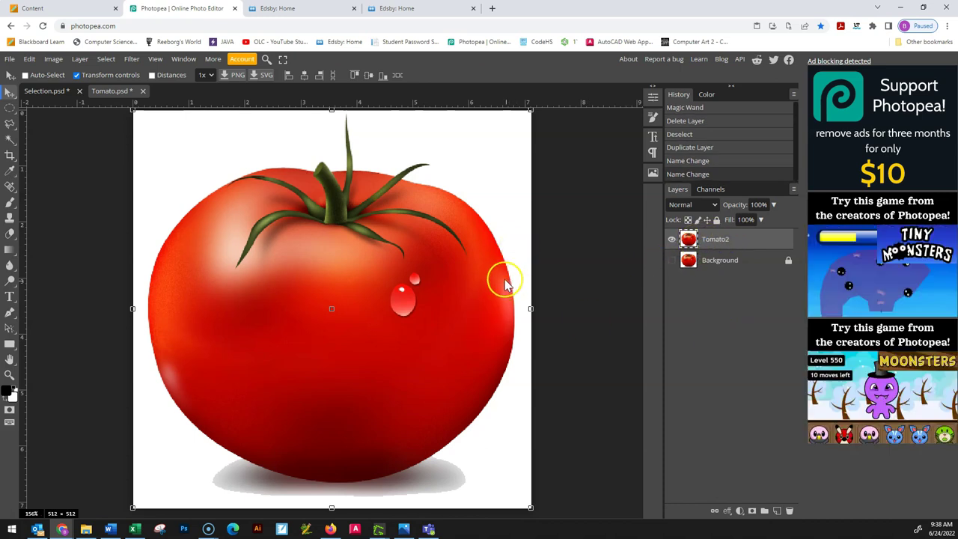
Select the white area around the tomato on the Tomato2 layer with the Magic Wand at tolerance 32.
scroll(449, 327, up, 1)
scroll(434, 319, down, 1)
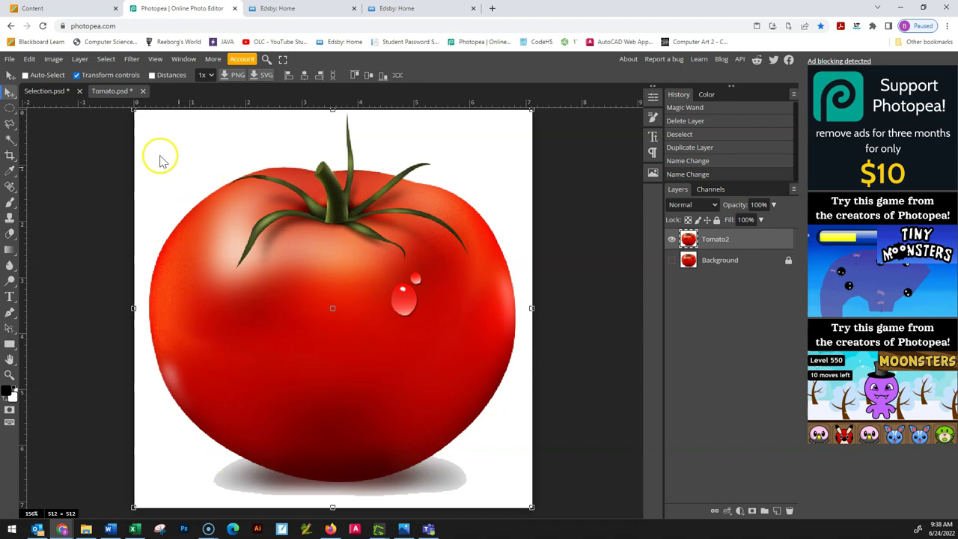
click(9, 140)
click(484, 161)
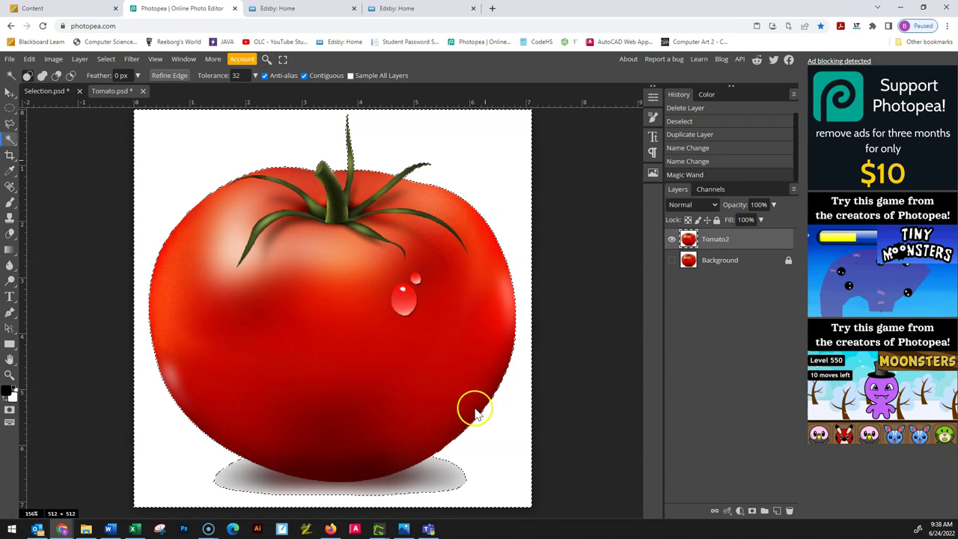
Set up the Pen tool in Path mode with the Unite operation for outlining the shadow under the tomato.
scroll(448, 449, down, 5)
scroll(404, 434, up, 4)
scroll(366, 396, down, 2)
scroll(357, 402, up, 4)
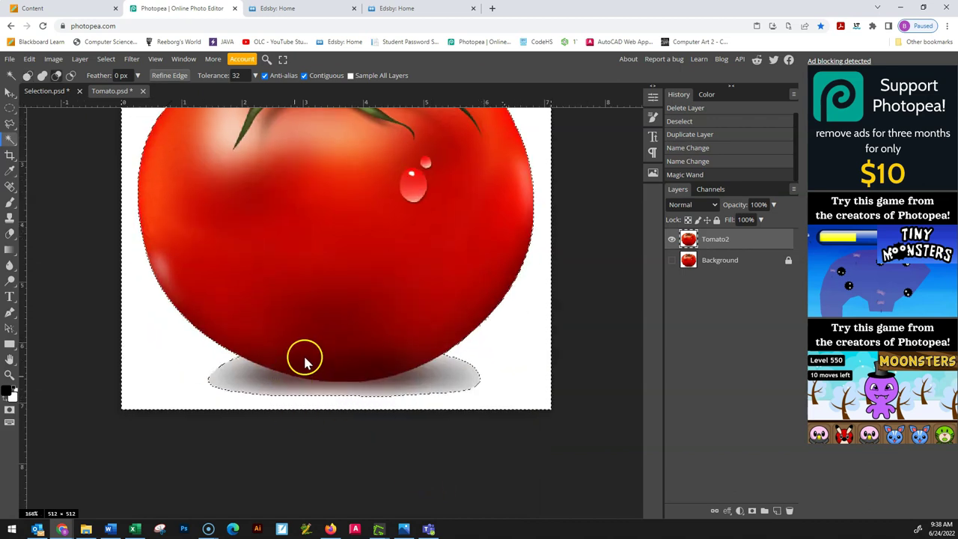
drag(397, 408, 355, 419)
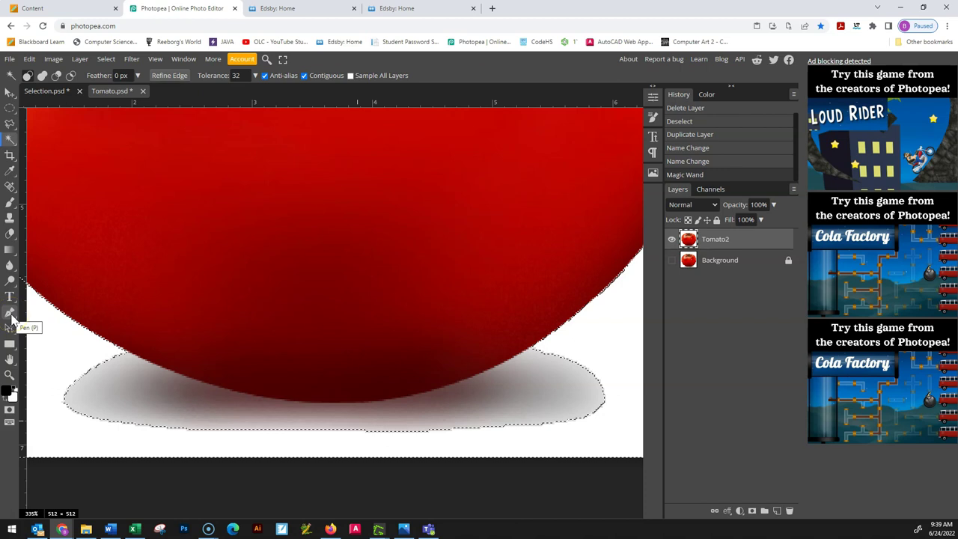
right_click(10, 203)
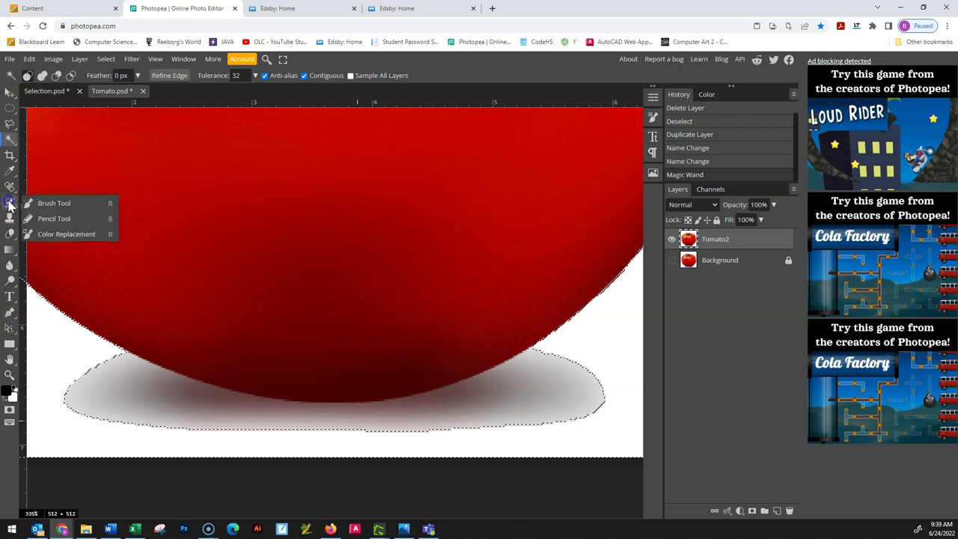
click(10, 203)
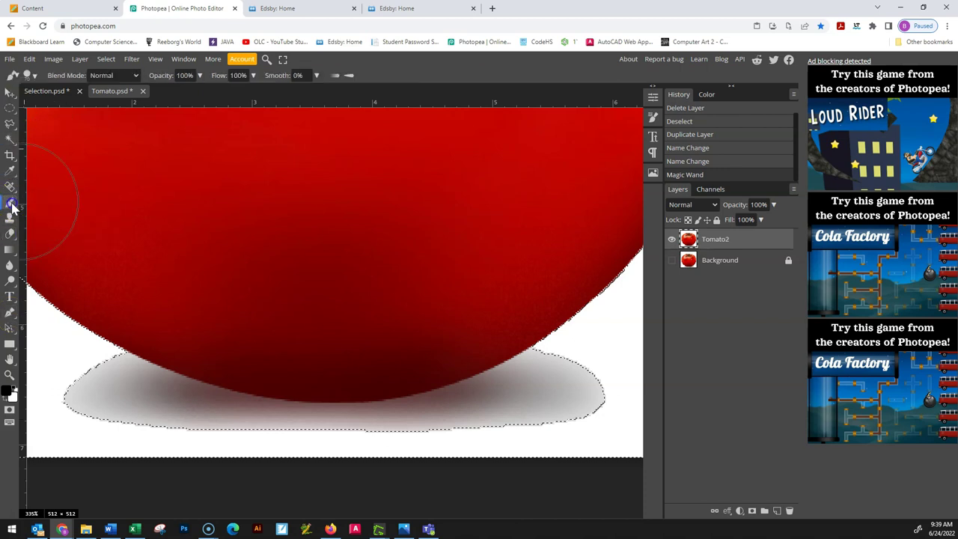
click(10, 315)
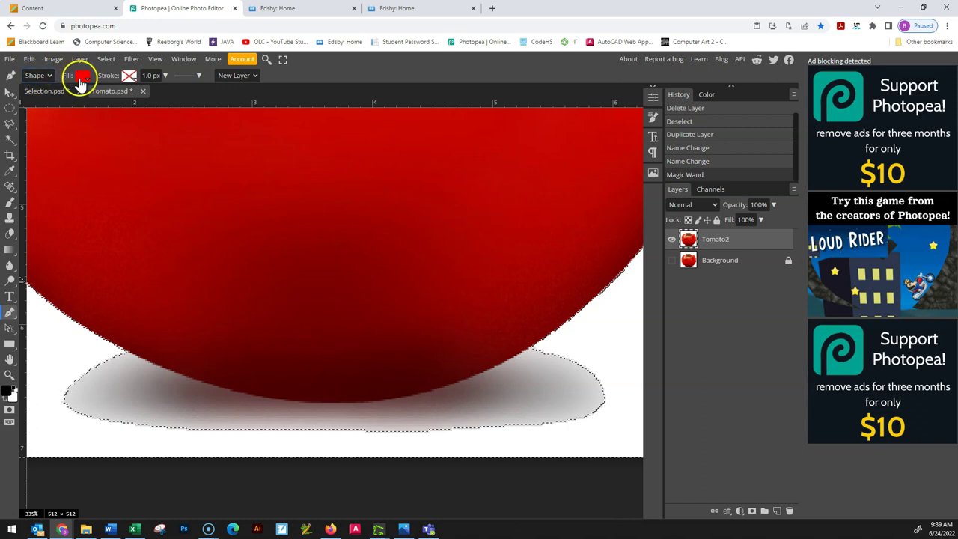
click(48, 77)
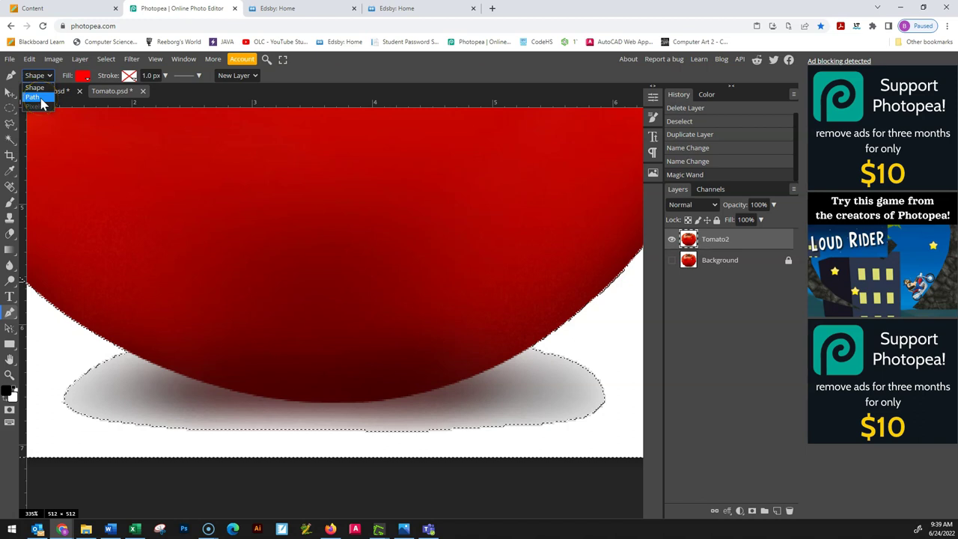
click(40, 99)
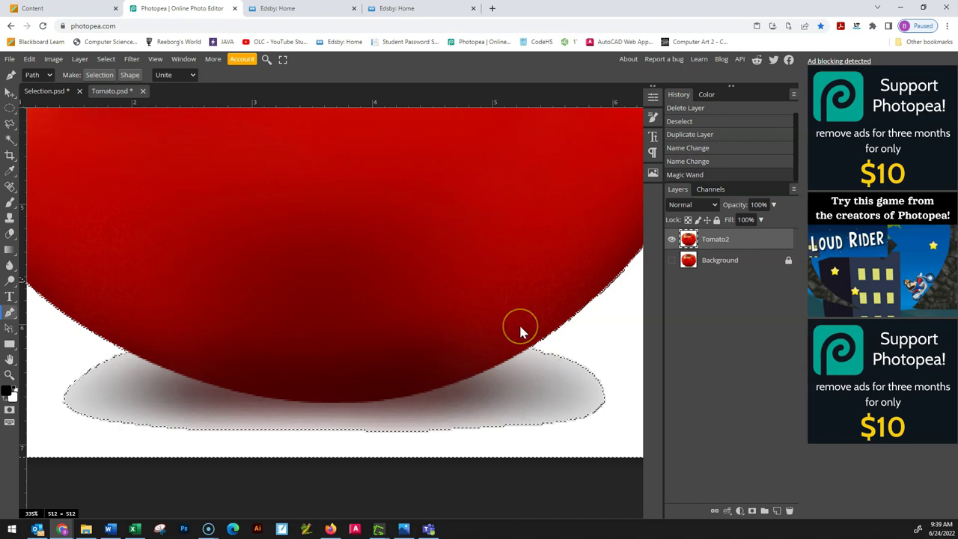
click(192, 77)
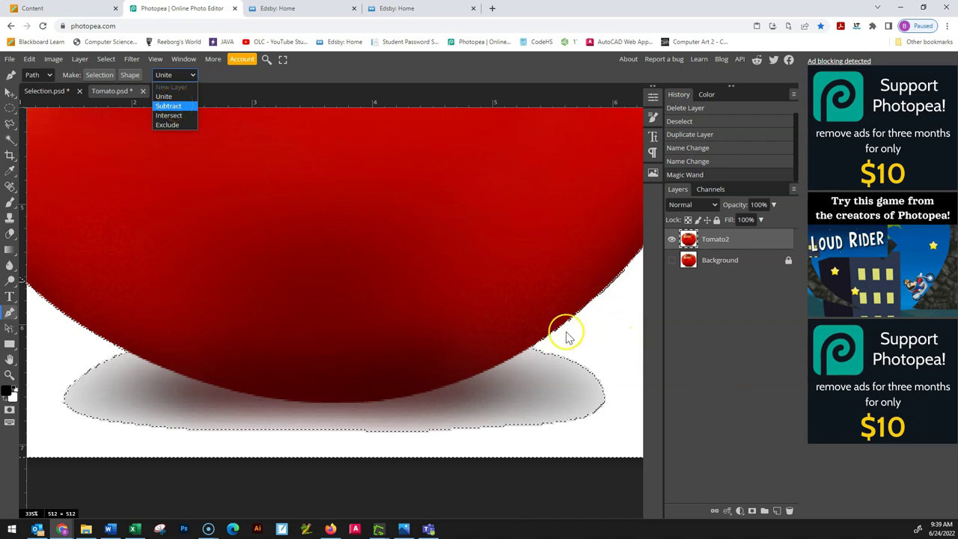
click(172, 97)
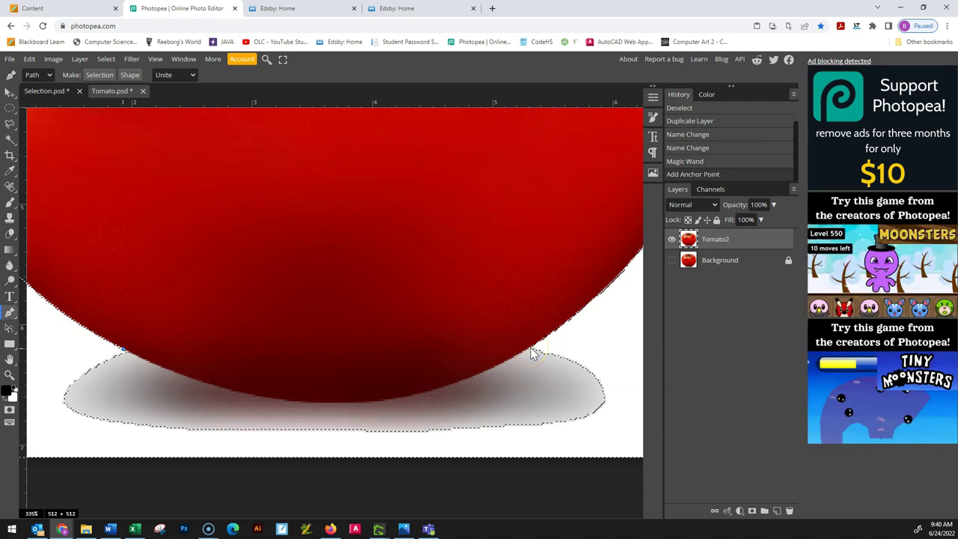
Draw a closed pen path around the tomato's shadow, with a curved upper edge spanning the two points where shadow and tomato meet.
drag(530, 348, 633, 279)
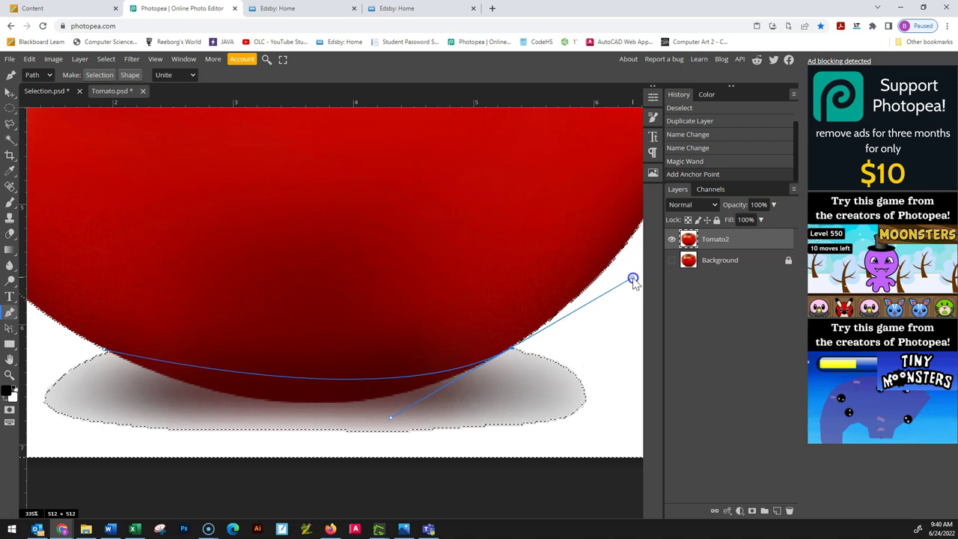
drag(633, 279, 632, 278)
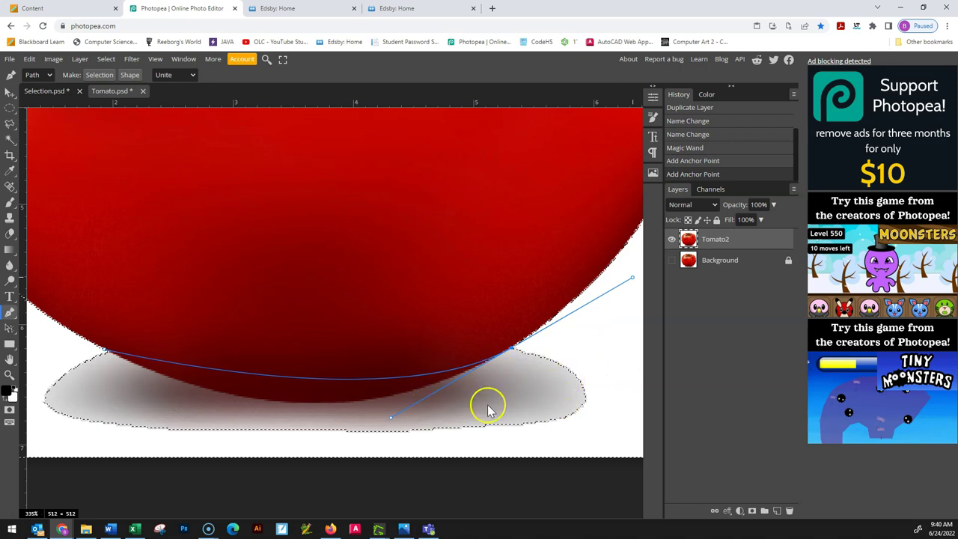
click(618, 352)
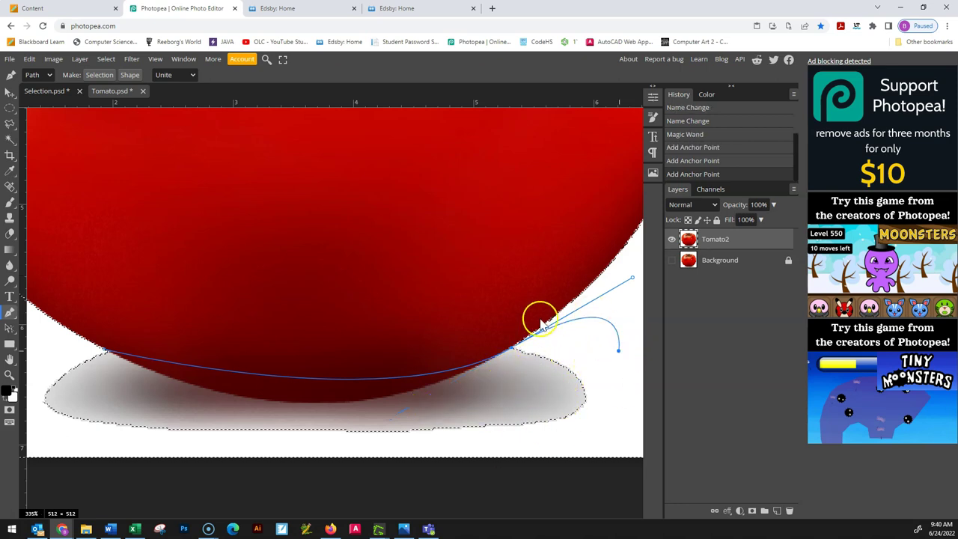
click(599, 434)
click(381, 450)
click(78, 441)
click(33, 413)
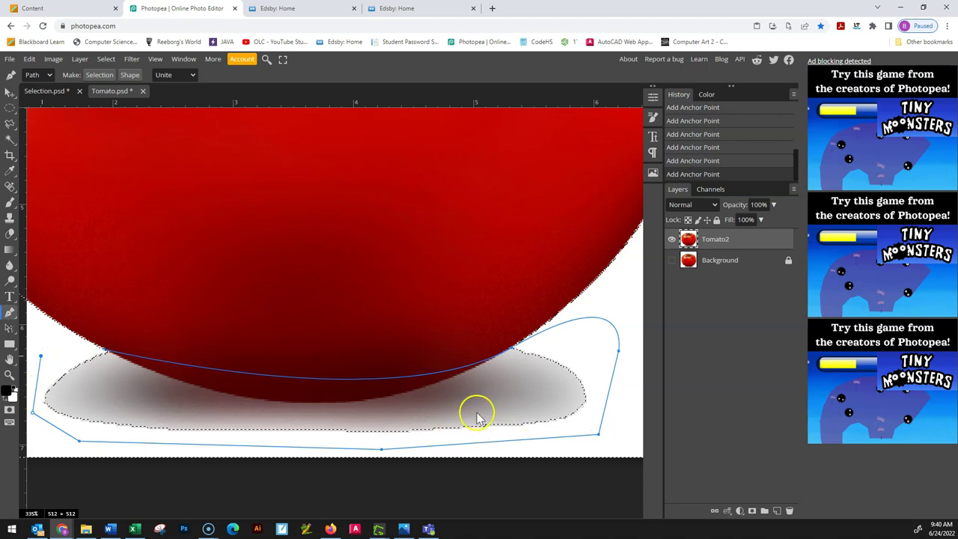
click(104, 351)
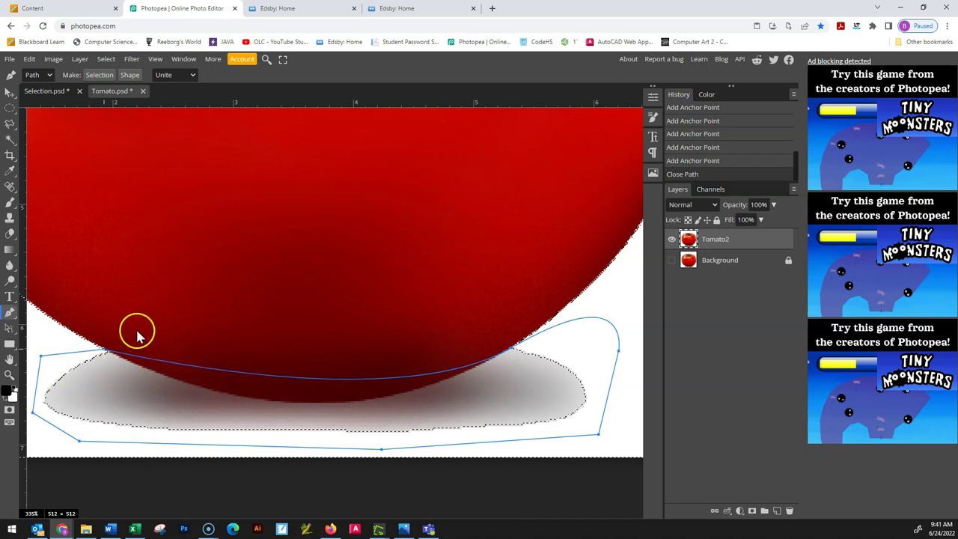
Reposition the path's anchor points at the two corners where the shadow meets the tomato's edge.
scroll(112, 363, up, 1)
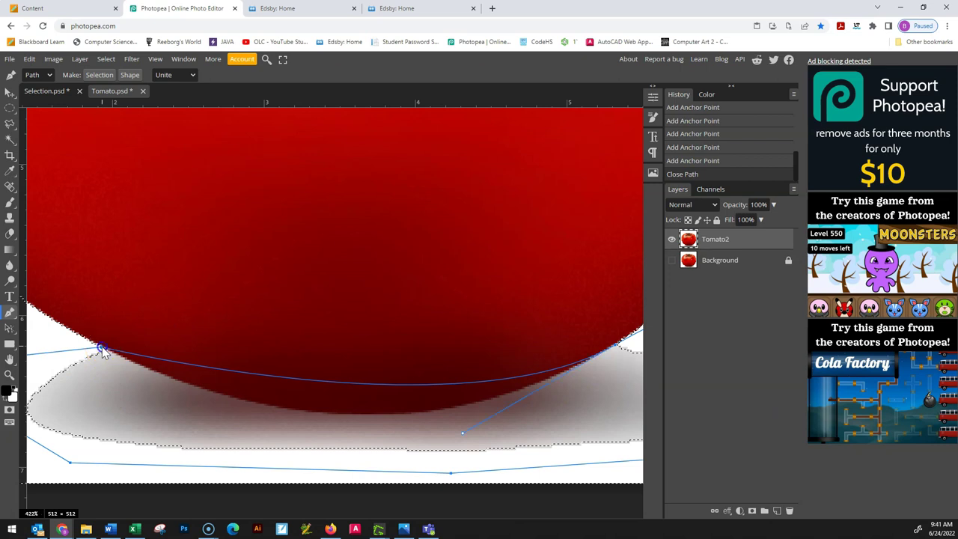
mouse_move(103, 352)
mouse_down()
mouse_move(112, 363)
mouse_move(145, 321)
mouse_move(135, 357)
mouse_move(166, 311)
mouse_move(83, 347)
mouse_move(75, 374)
mouse_move(352, 416)
mouse_move(101, 367)
mouse_up()
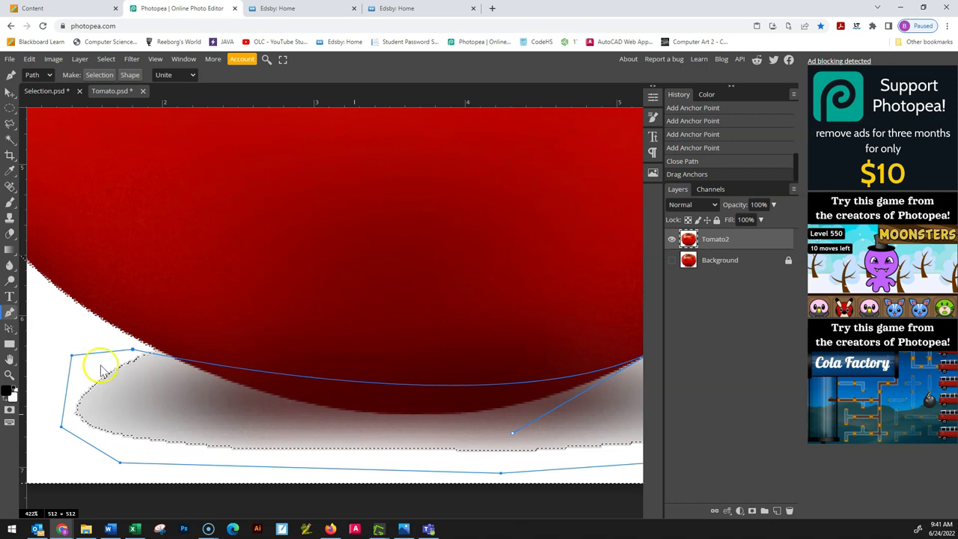
scroll(101, 366, up, 5)
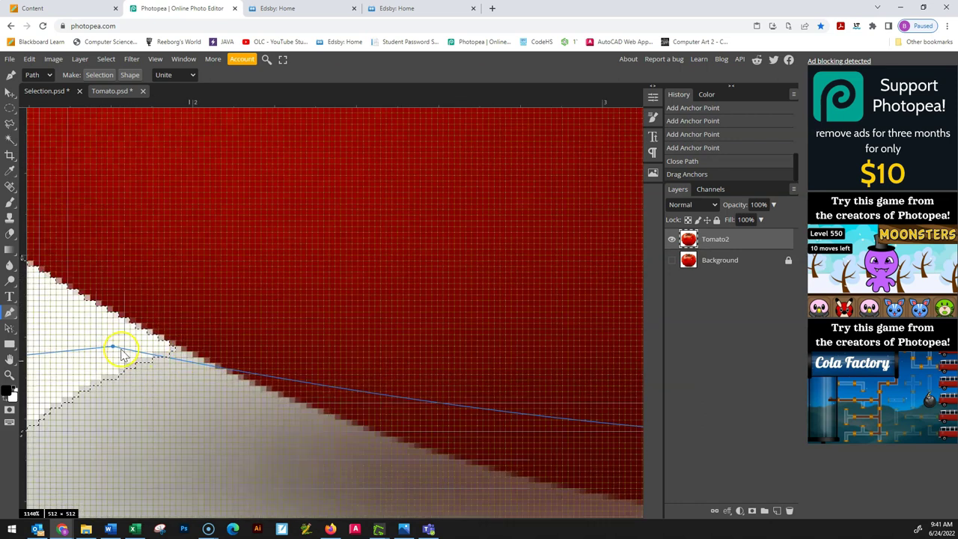
drag(112, 348, 77, 335)
drag(349, 389, 384, 449)
click(383, 437)
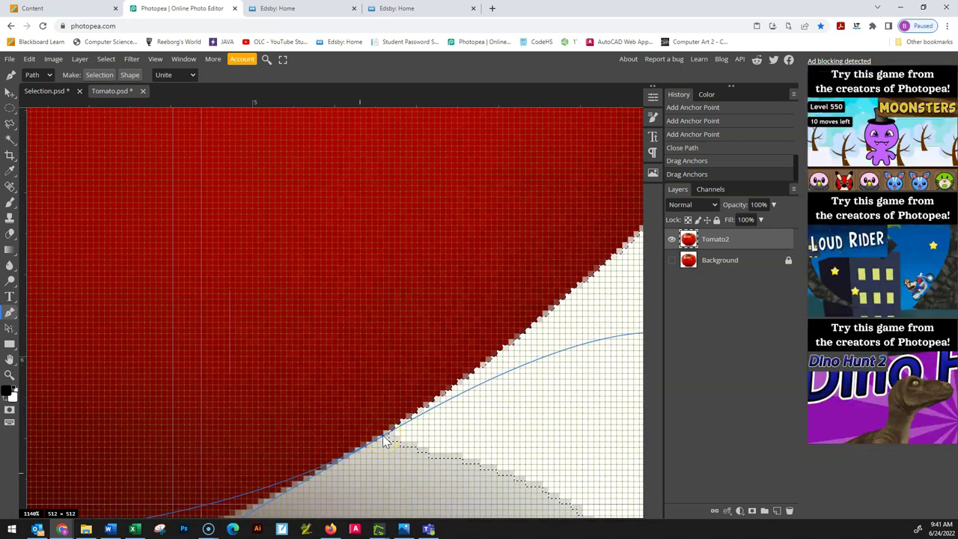
click(383, 437)
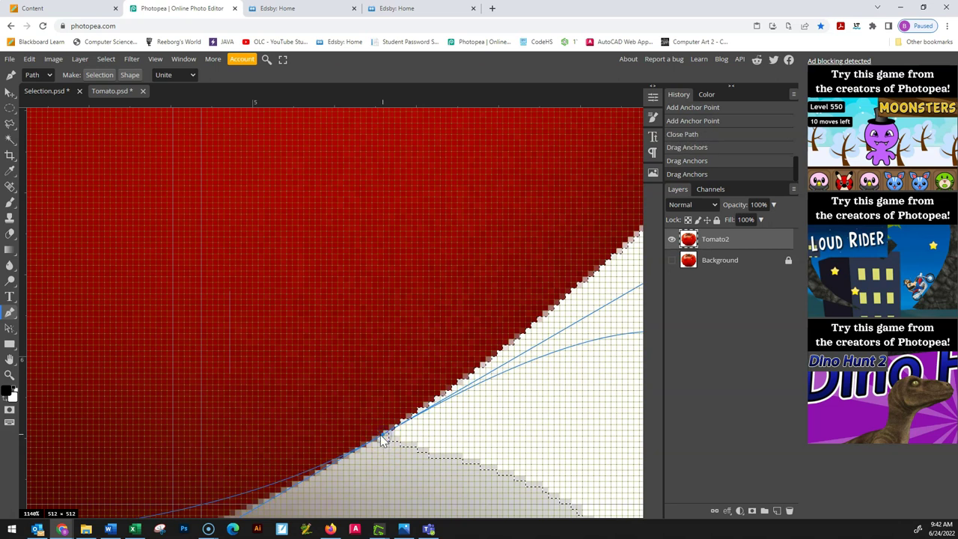
Extend the curve handle of the anchor at the shadow's right corner so the path's upper edge follows the tomato's bottom edge.
scroll(382, 438, down, 3)
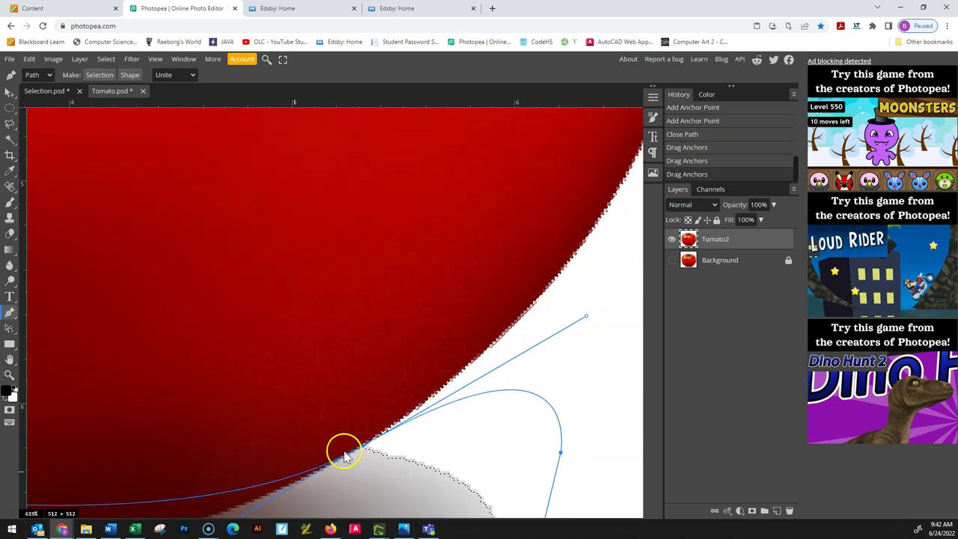
scroll(300, 470, down, 2)
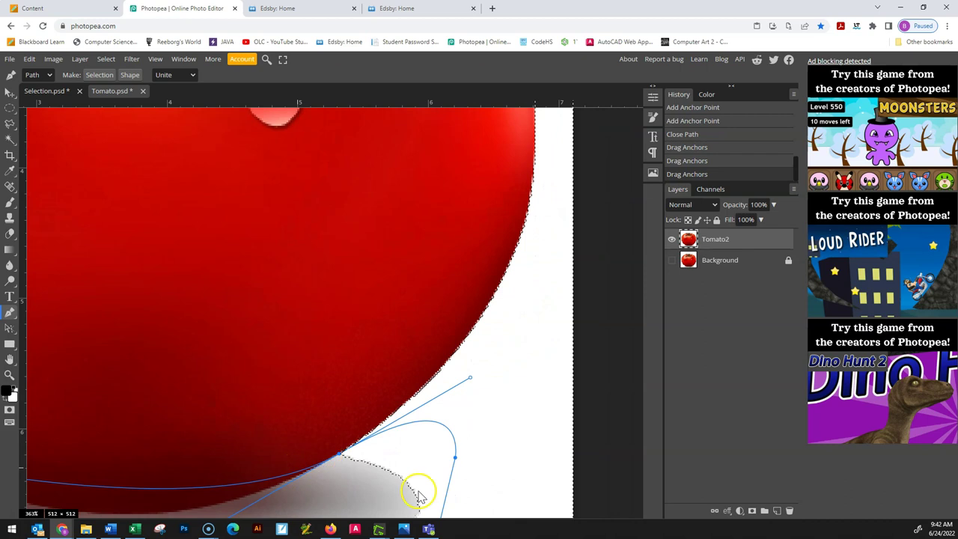
drag(426, 446, 561, 337)
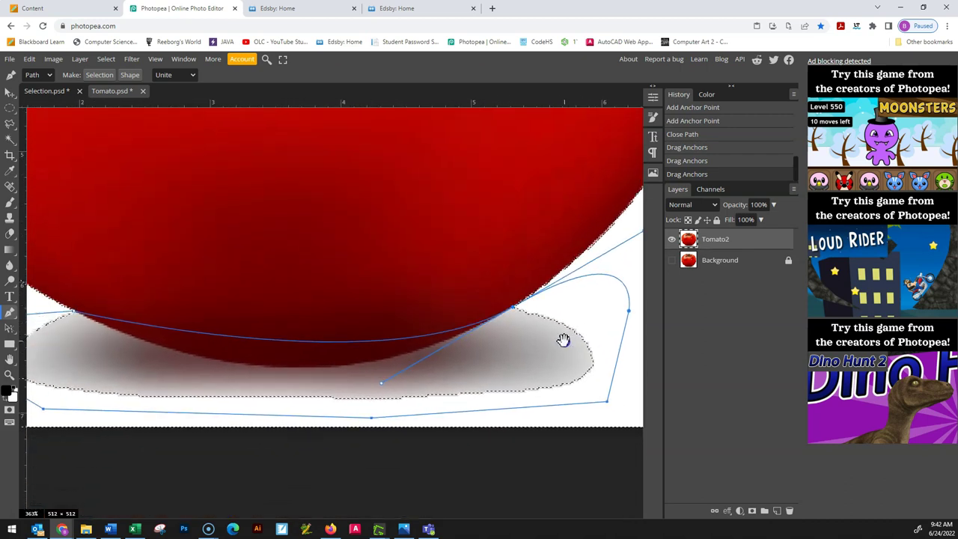
drag(629, 253, 360, 400)
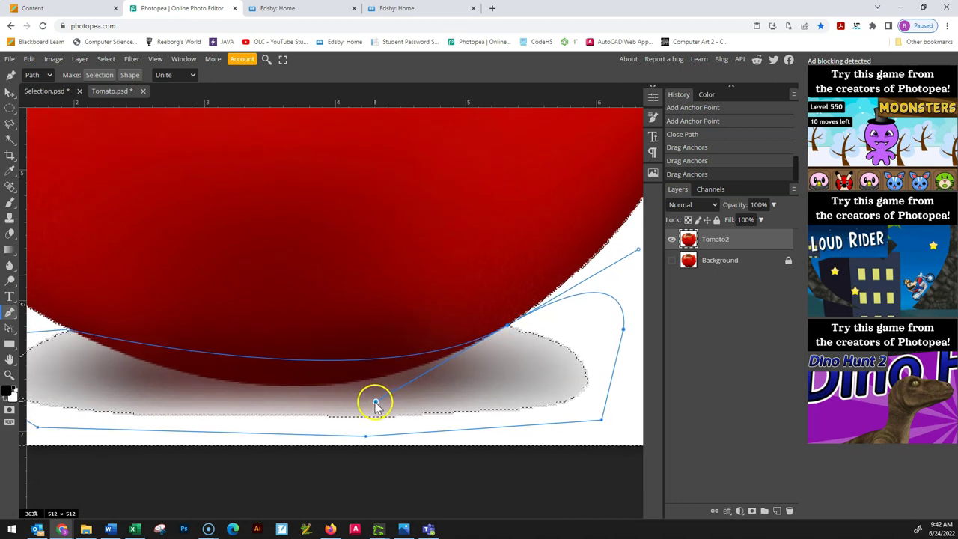
drag(375, 404, 299, 463)
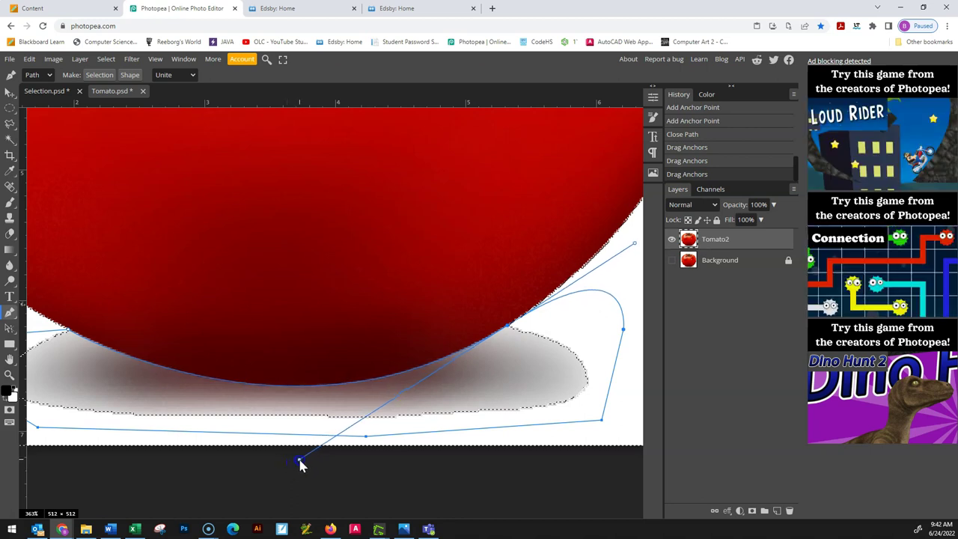
drag(298, 465, 298, 465)
Nudge the path's left corner anchor onto the exact point where the shadow meets the tomato's edge.
scroll(513, 349, down, 2)
scroll(538, 342, up, 2)
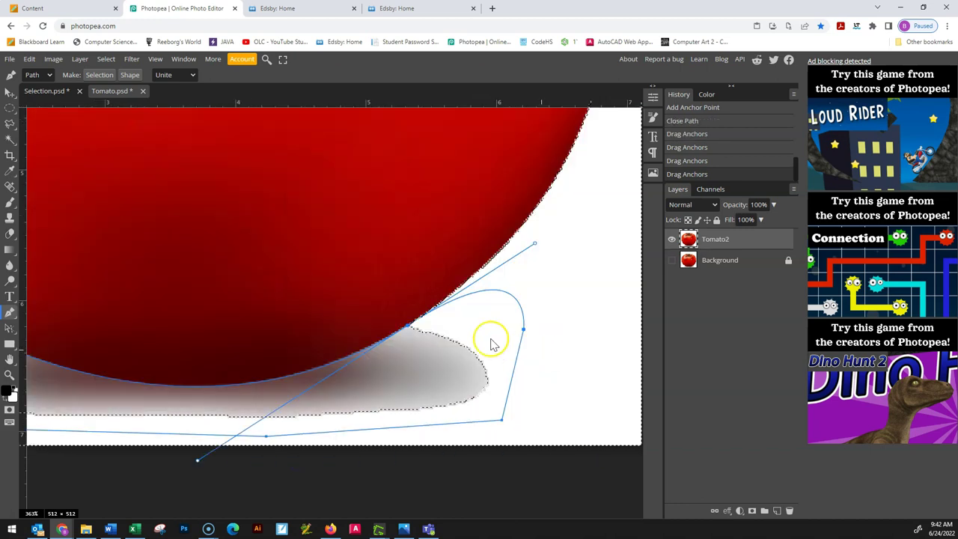
scroll(197, 397, left, 3)
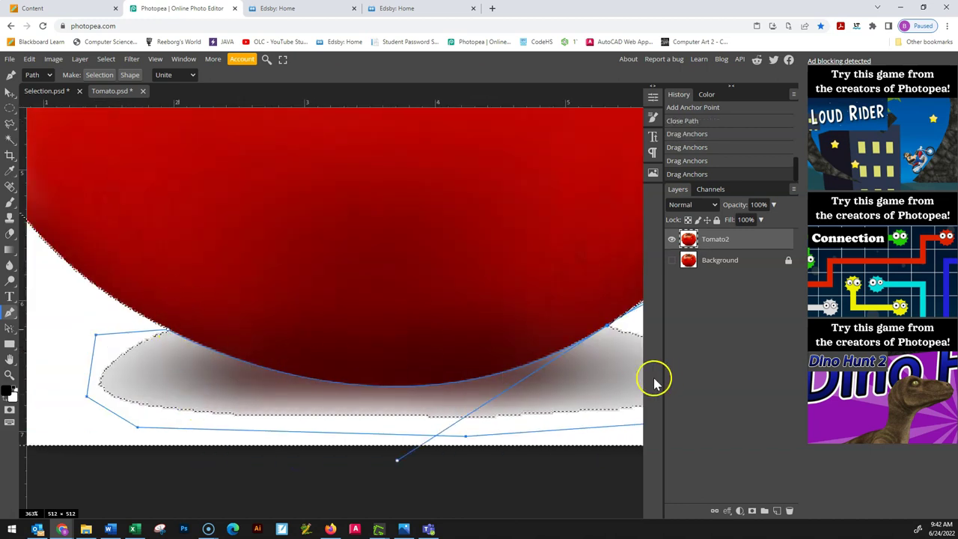
scroll(618, 384, down, 2)
scroll(381, 359, up, 2)
scroll(419, 357, left, 2)
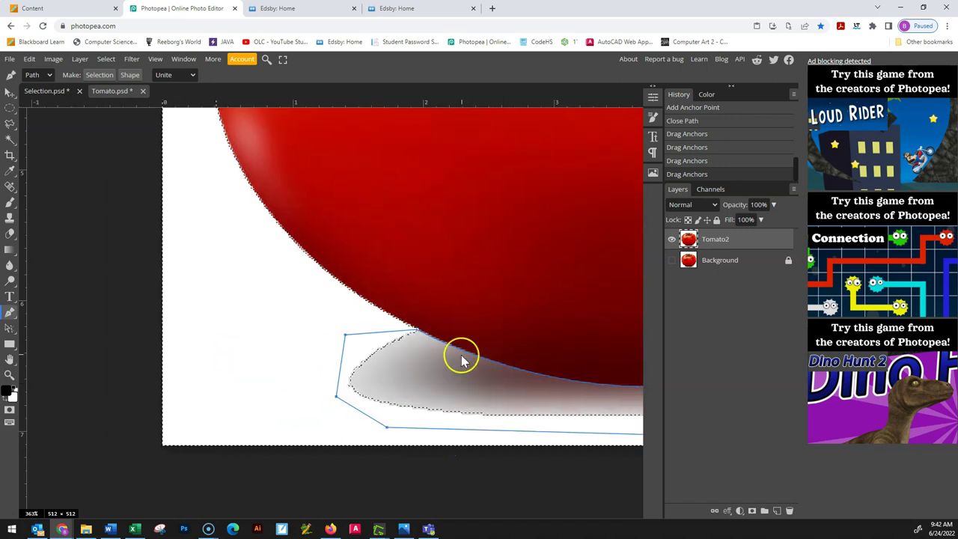
scroll(461, 360, up, 1)
scroll(306, 321, up, 3)
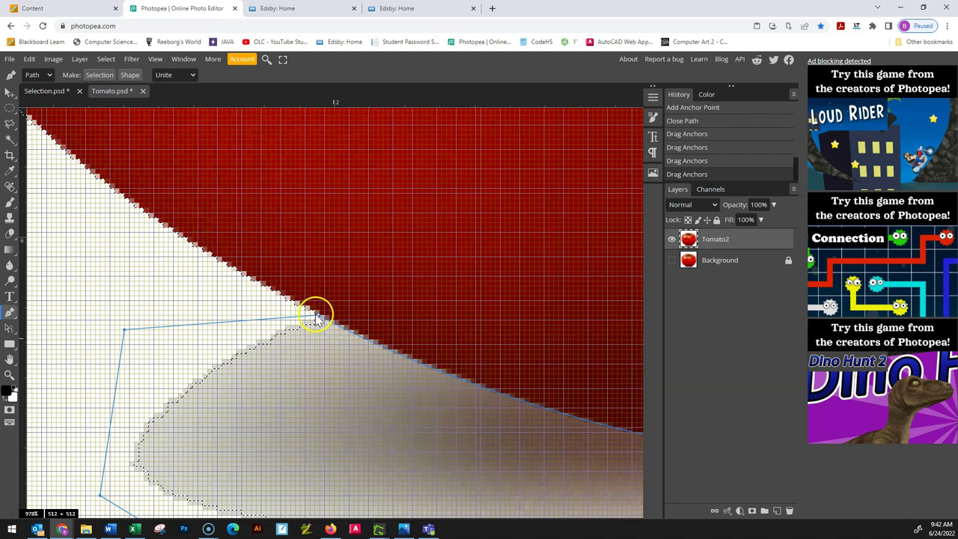
drag(317, 314, 321, 317)
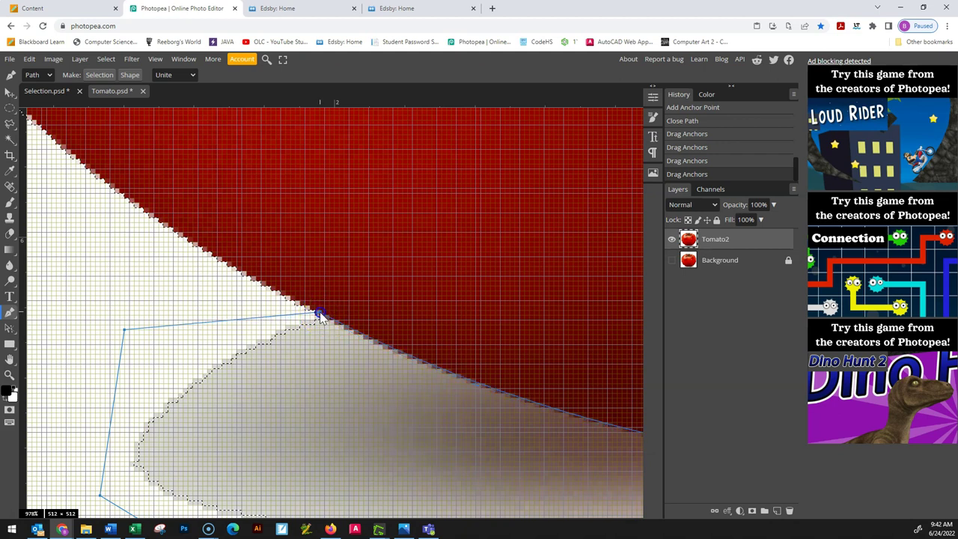
click(320, 317)
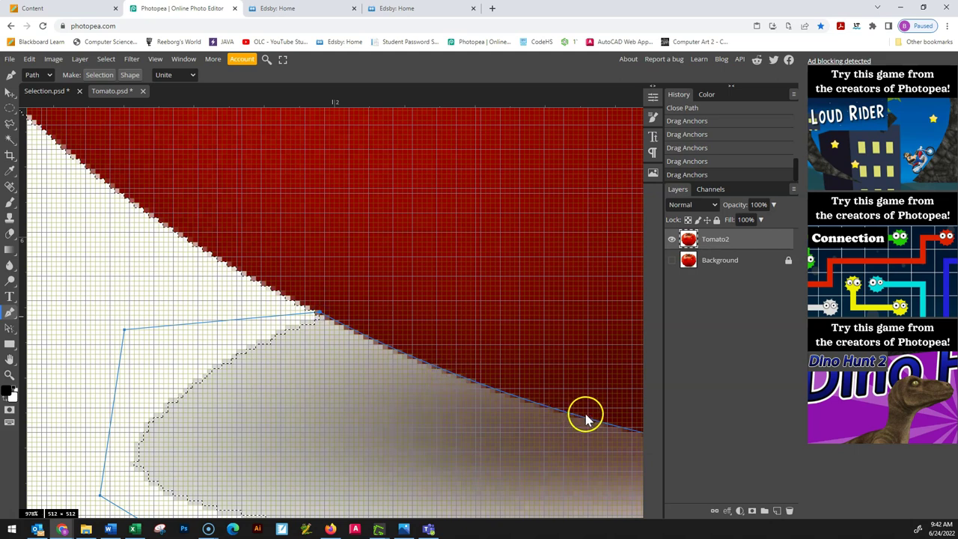
Fine-tune the right corner anchor and its curve handle so the path hugs the tomato's lower edge.
drag(607, 433, 273, 382)
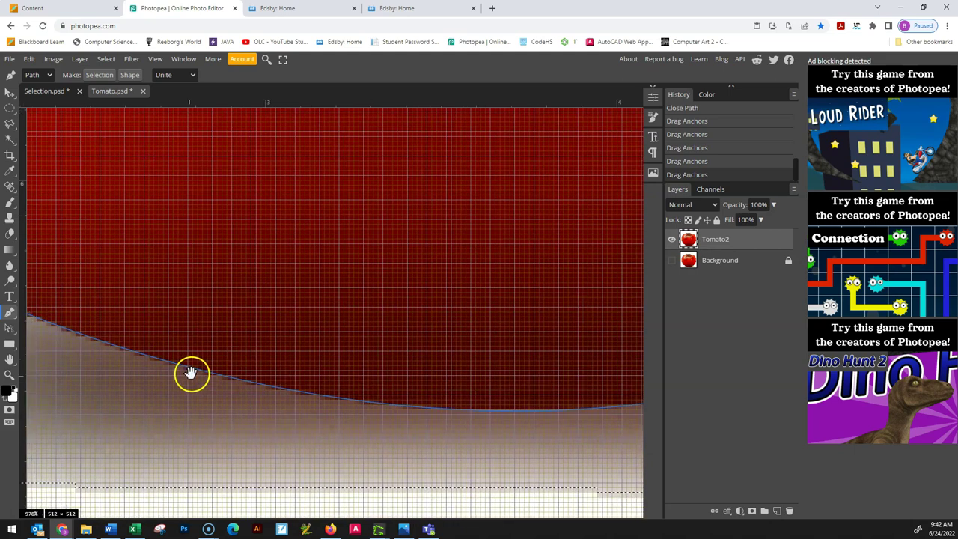
drag(519, 437, 276, 433)
drag(400, 416, 388, 384)
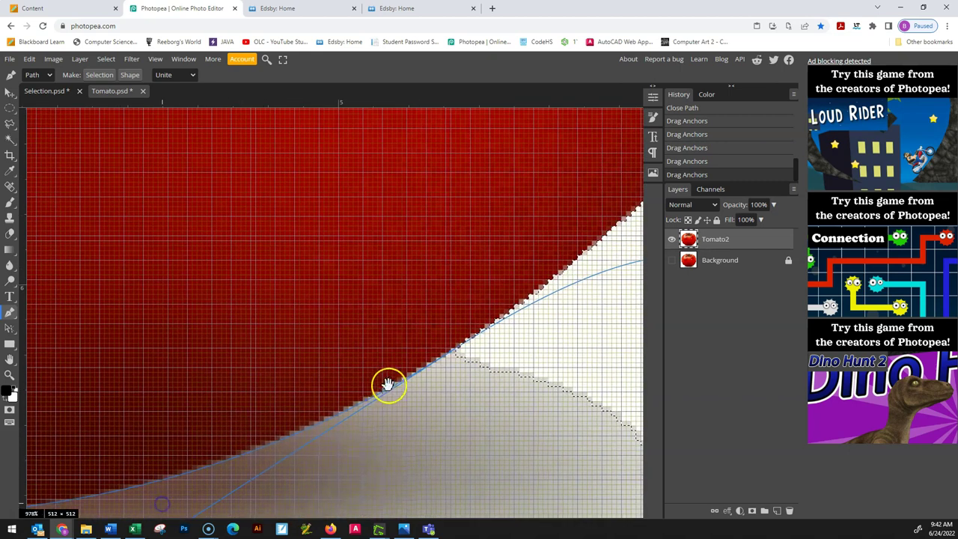
click(450, 351)
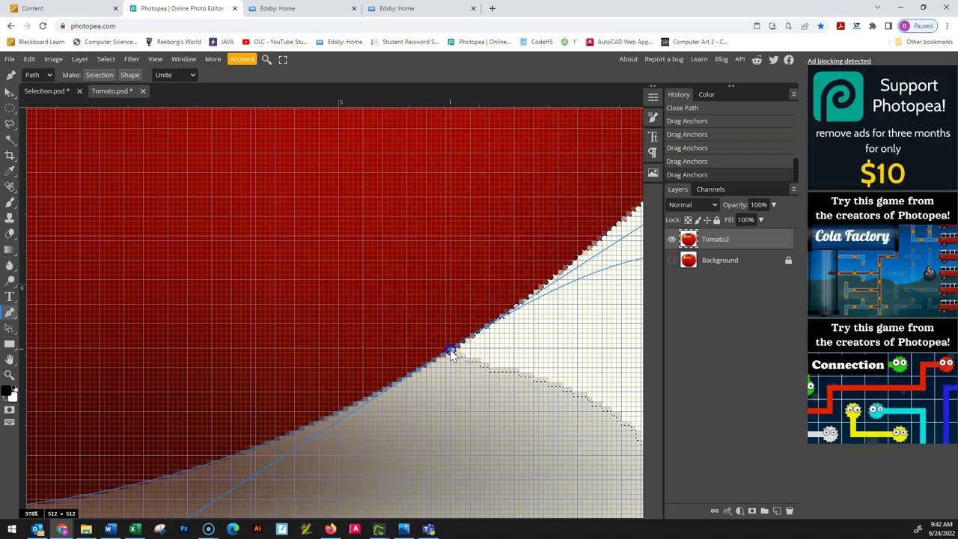
drag(451, 350, 449, 349)
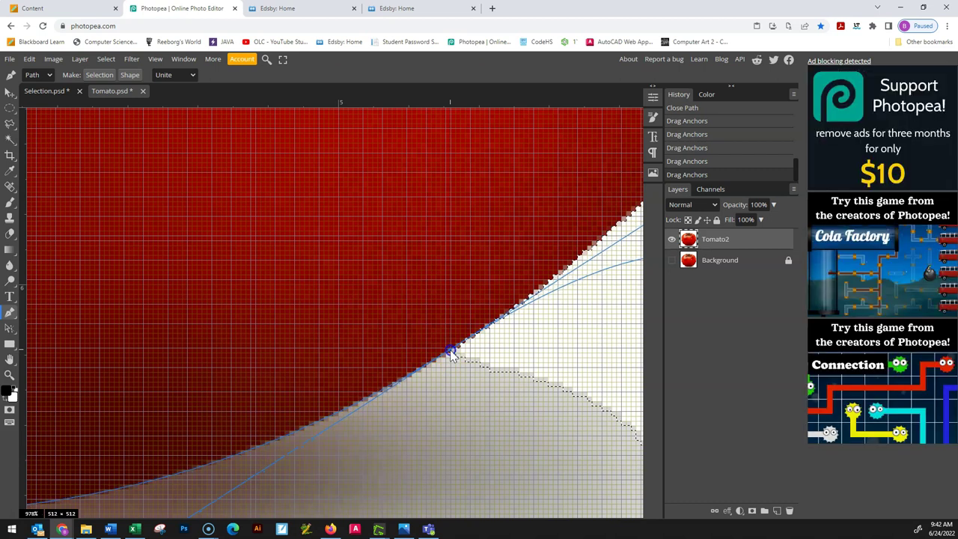
scroll(321, 394, down, 3)
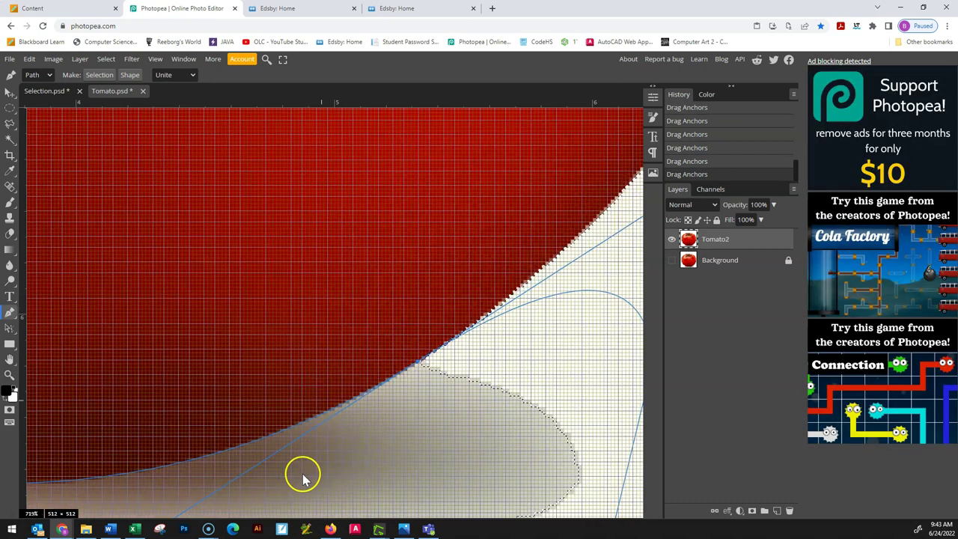
drag(309, 473, 549, 265)
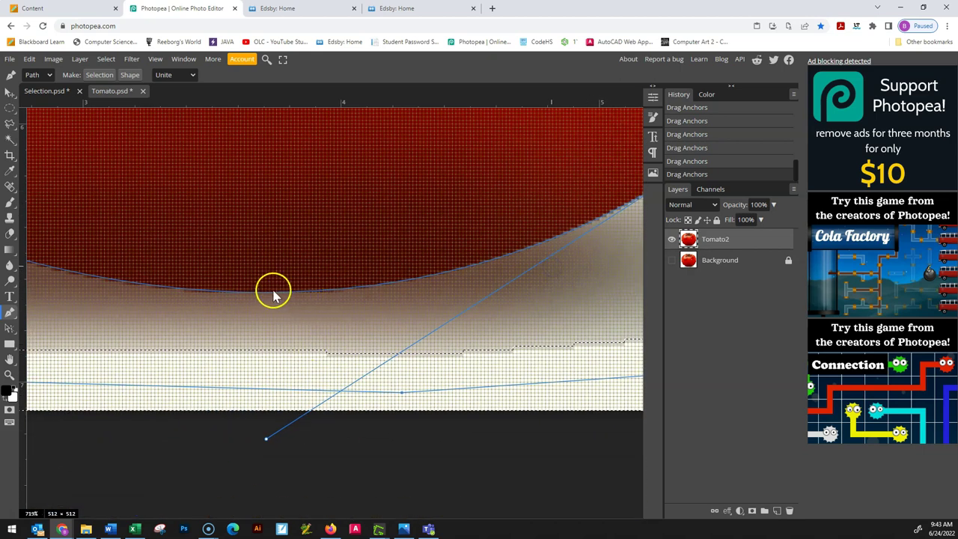
mouse_move(265, 439)
mouse_down()
mouse_move(314, 434)
mouse_move(269, 442)
mouse_up()
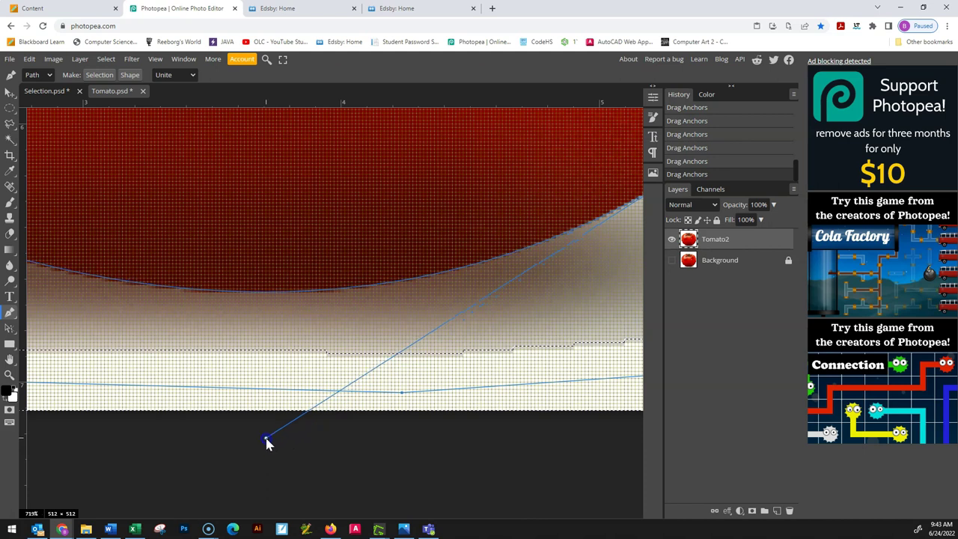
Convert the path into an anti-aliased selection added to the existing white background selection.
scroll(404, 412, down, 5)
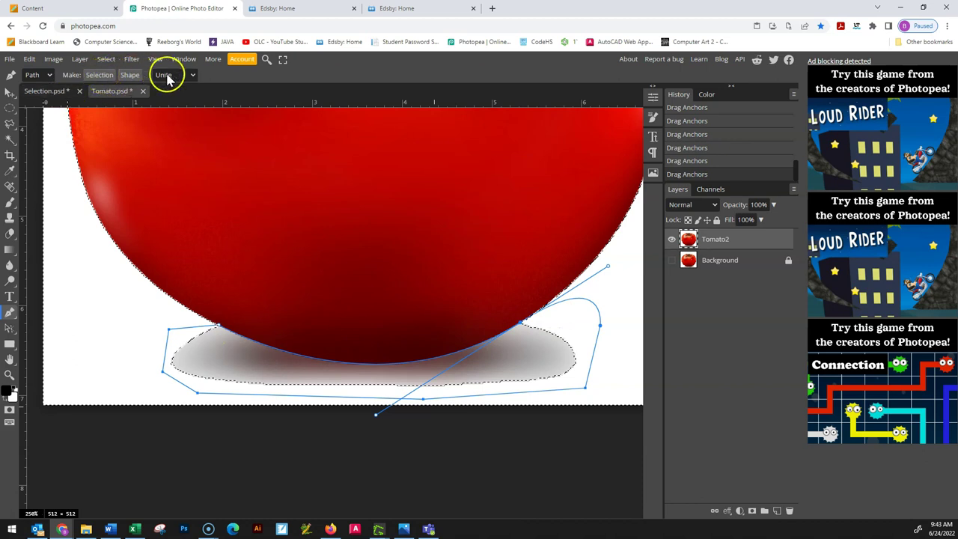
click(97, 77)
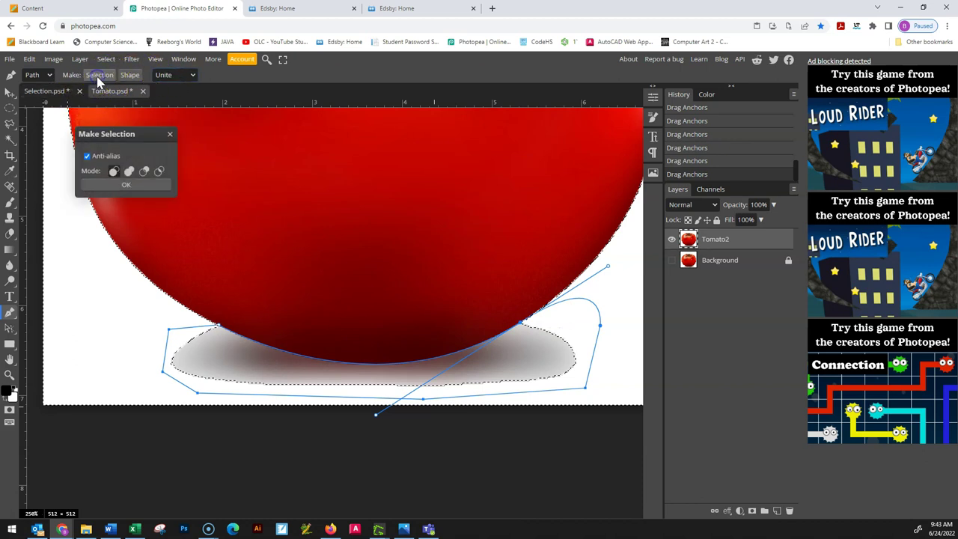
click(126, 184)
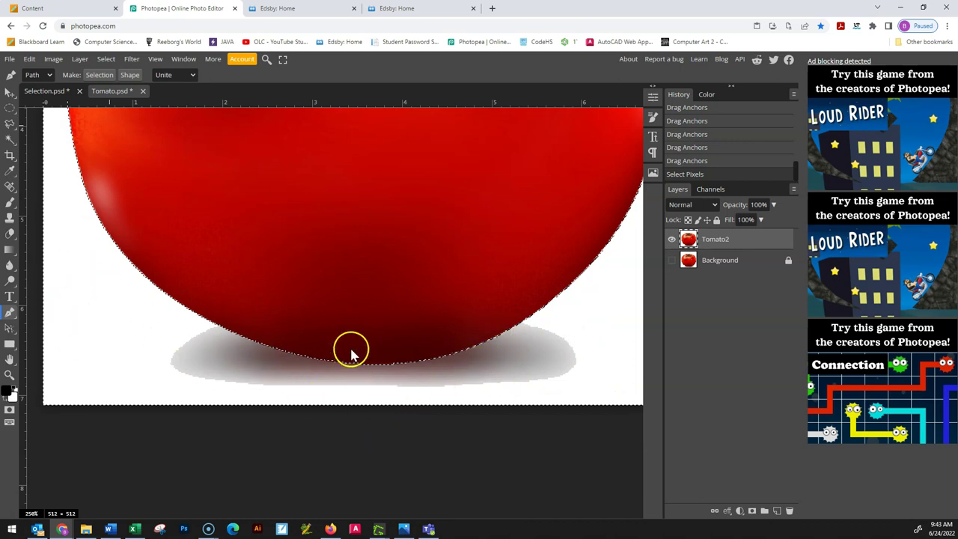
Delete the selected white background and shadow from the Tomato2 layer.
scroll(349, 349, down, 4)
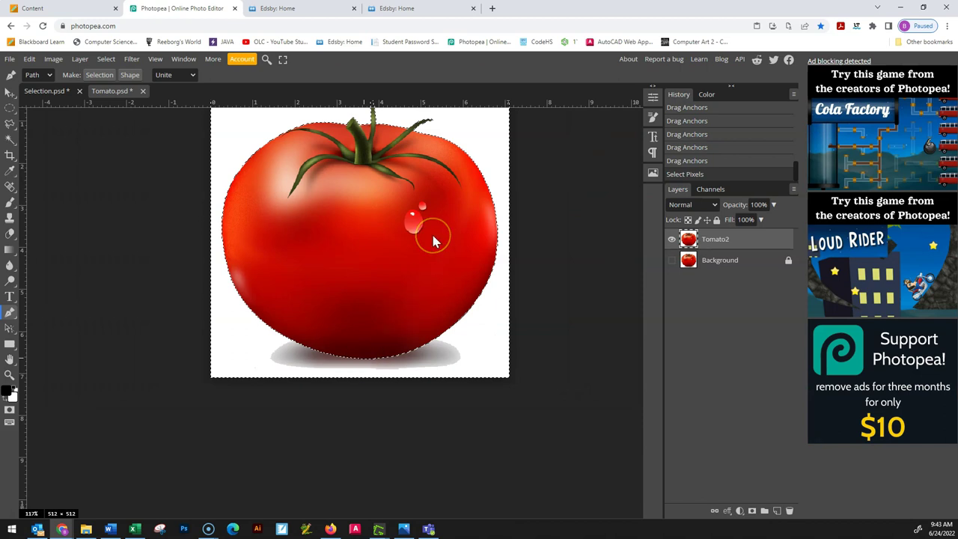
key(Delete)
scroll(432, 238, up, 1)
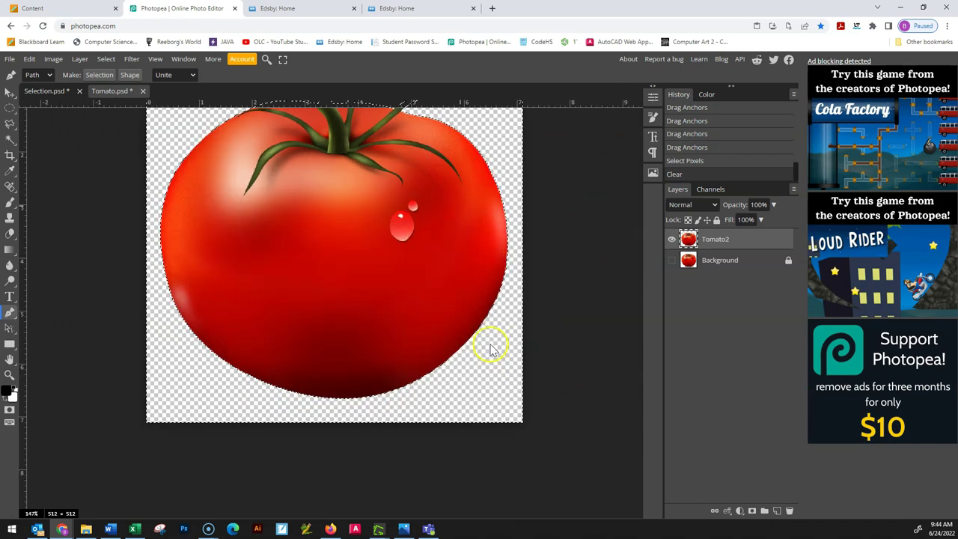
scroll(486, 366, up, 1)
scroll(449, 396, down, 1)
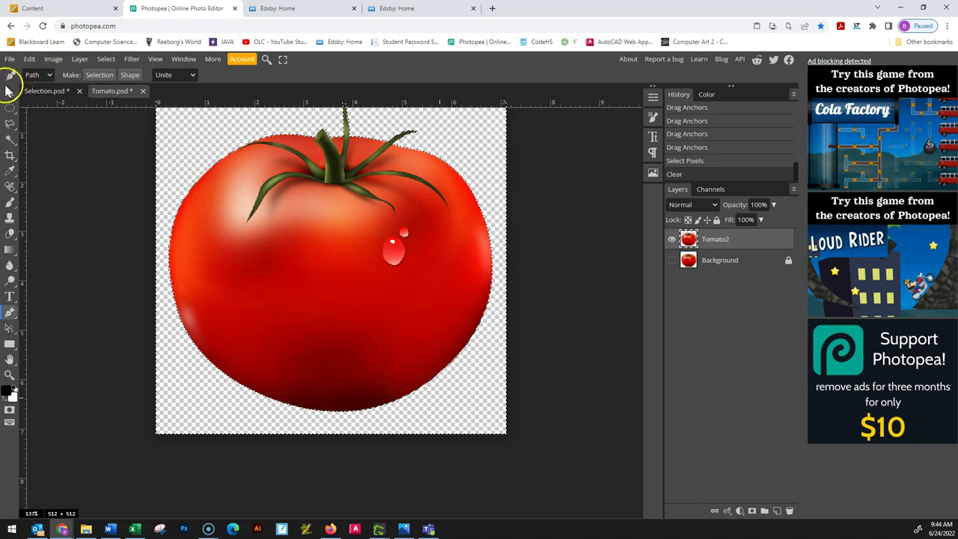
Try moving the selected area of the Tomato2 layer with the Move tool, and undo the move.
click(9, 91)
drag(427, 229, 303, 295)
key(ctrl+z)
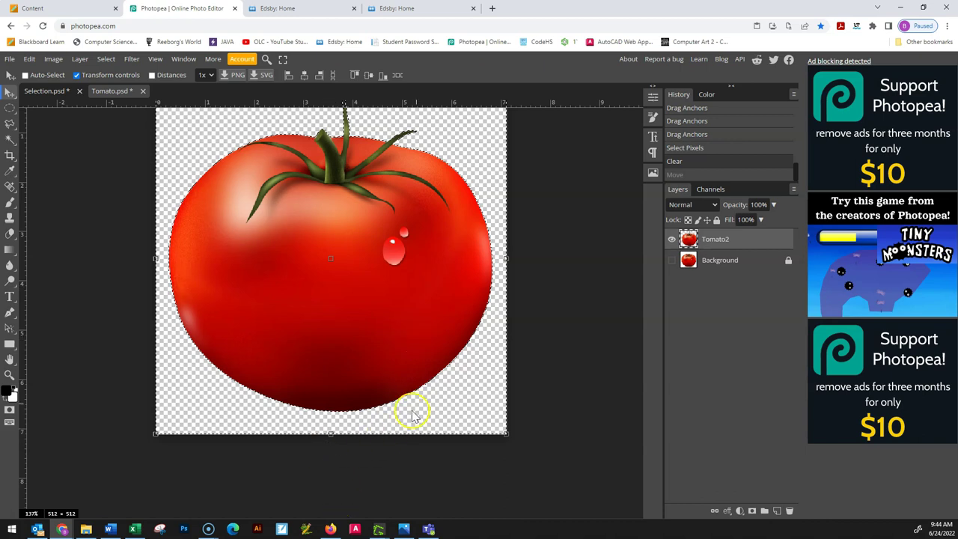
Clear the selected area around the tomato again.
scroll(411, 416, up, 2)
scroll(385, 374, down, 2)
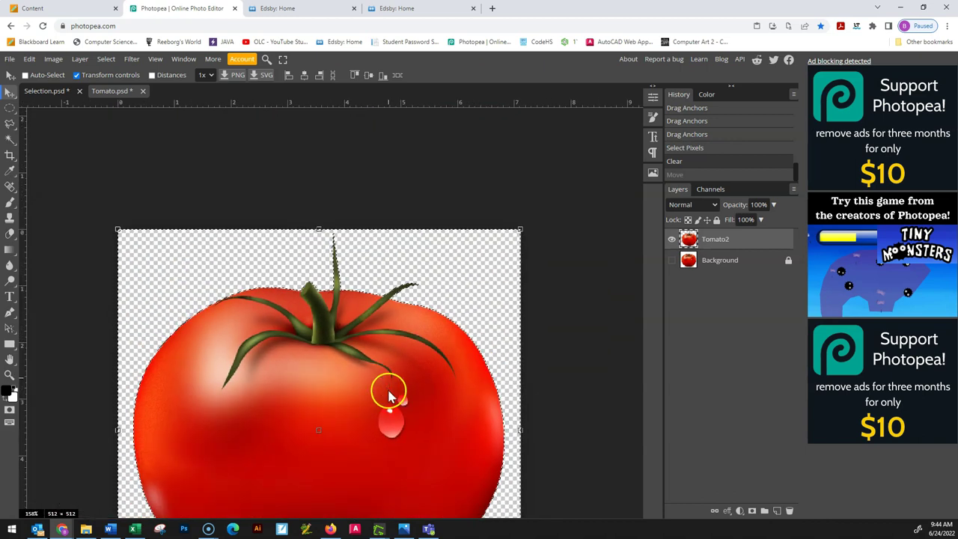
scroll(576, 404, up, 2)
scroll(590, 342, down, 2)
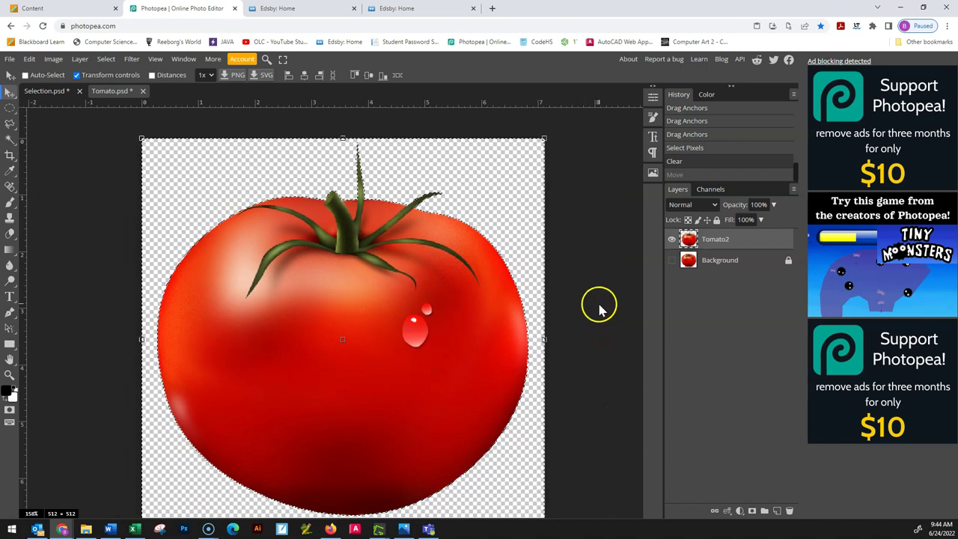
key(Delete)
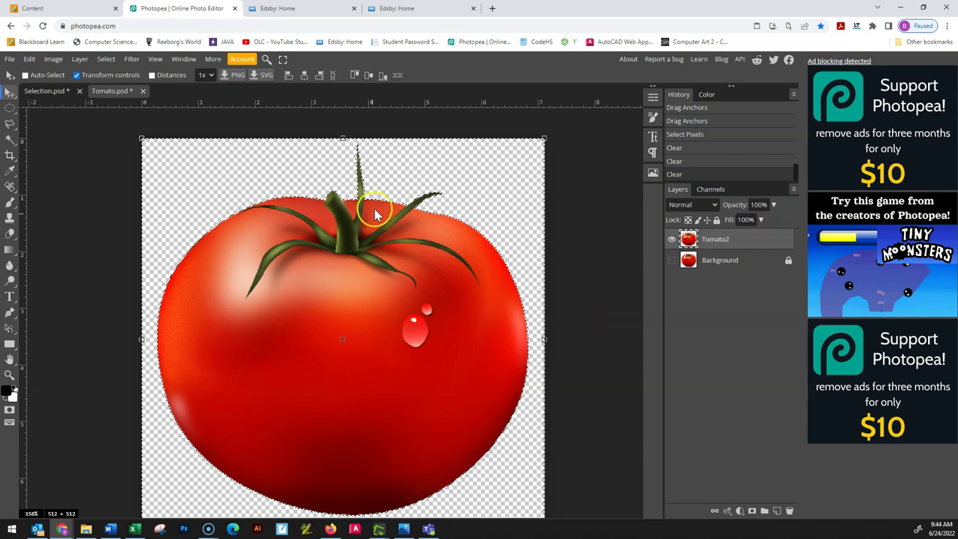
Invert the selection so that it covers the tomato itself.
key(ctrl+shift+i)
key(ctrl+shift+i)
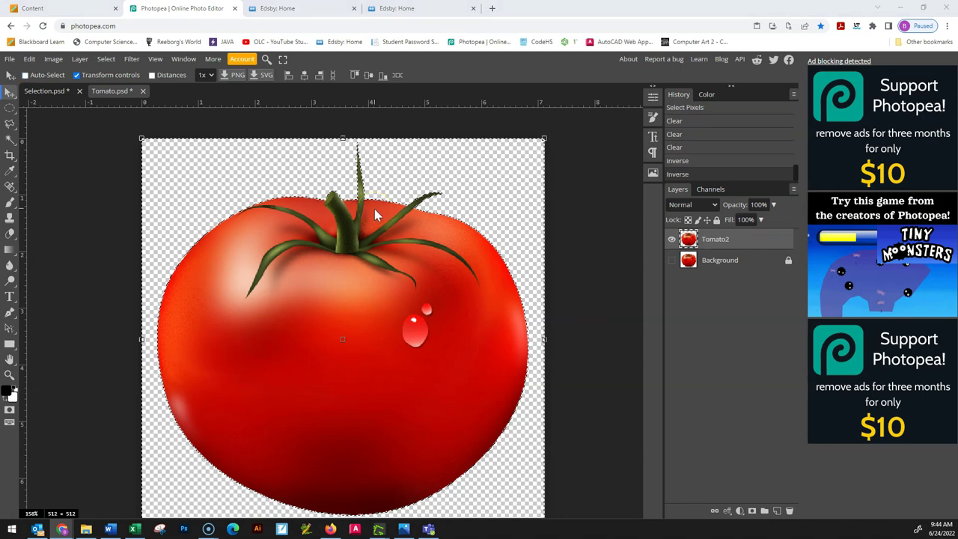
key(ctrl+o)
click(604, 378)
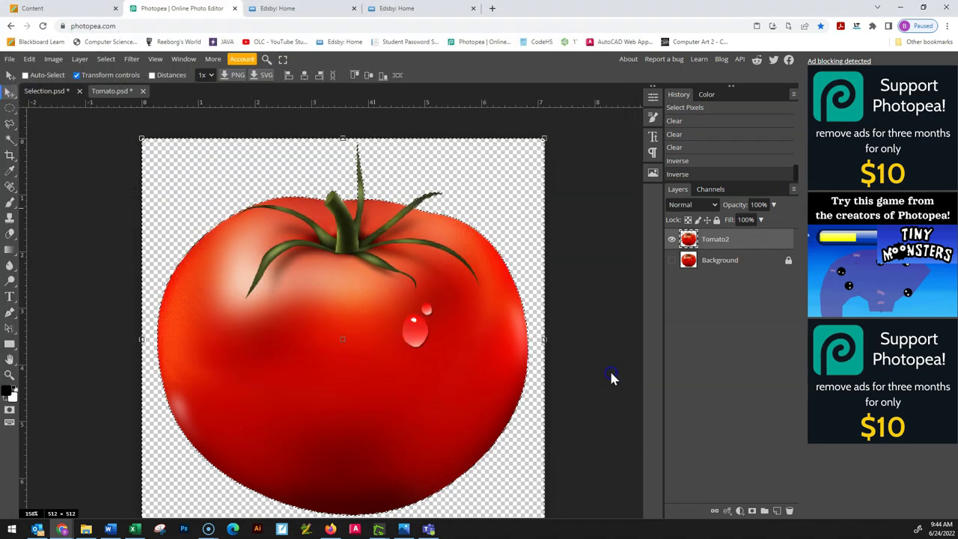
key(ctrl+shift+i)
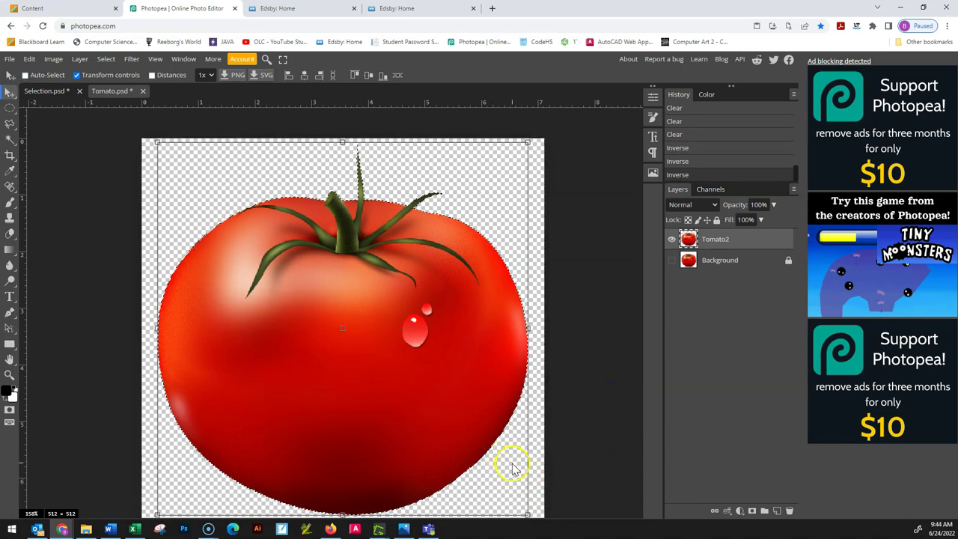
Shift the selected tomato slightly upward, delete it from the Tomato2 layer and deselect.
drag(324, 378, 328, 357)
key(Delete)
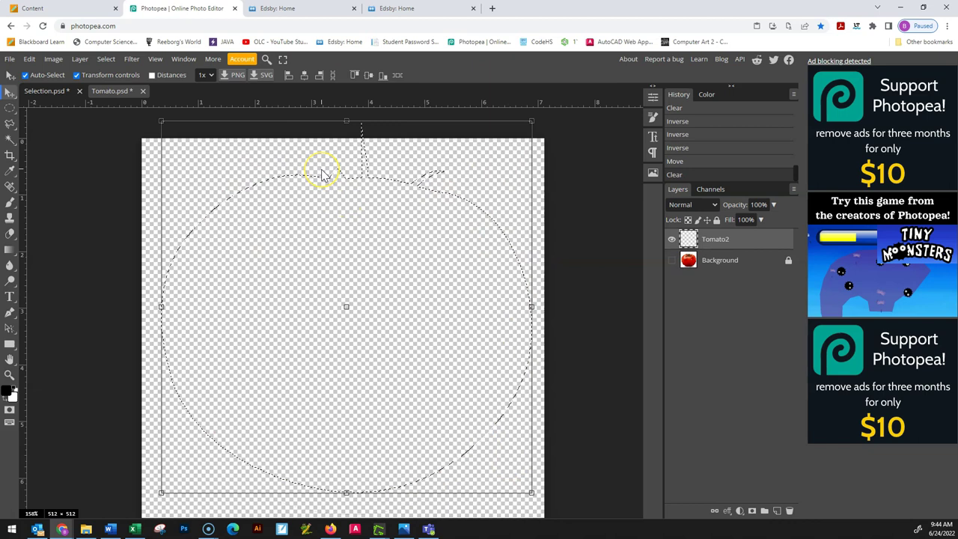
key(ctrl+d)
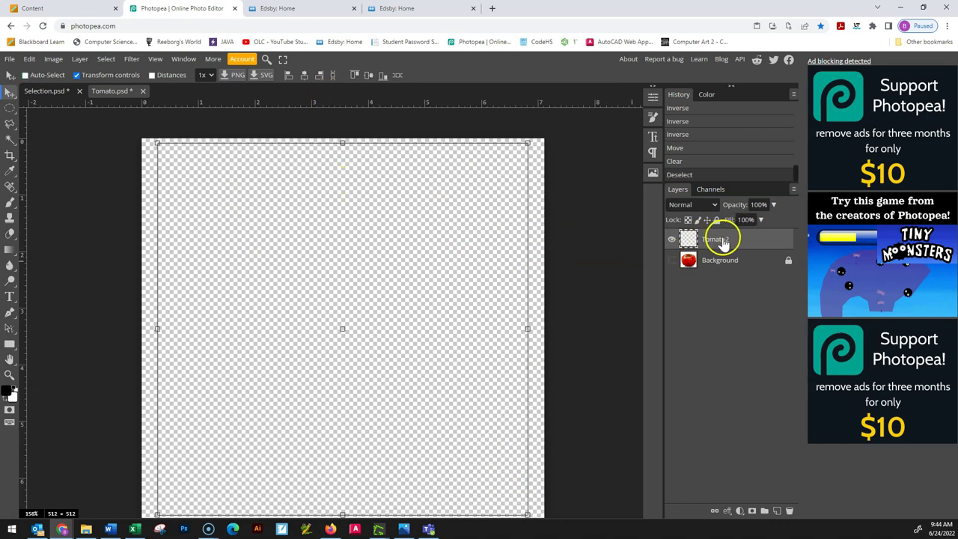
Scale the emptied Tomato2 layer to 116.14% with Free Transform and apply the transformation.
click(536, 262)
drag(528, 328, 555, 327)
drag(158, 328, 126, 328)
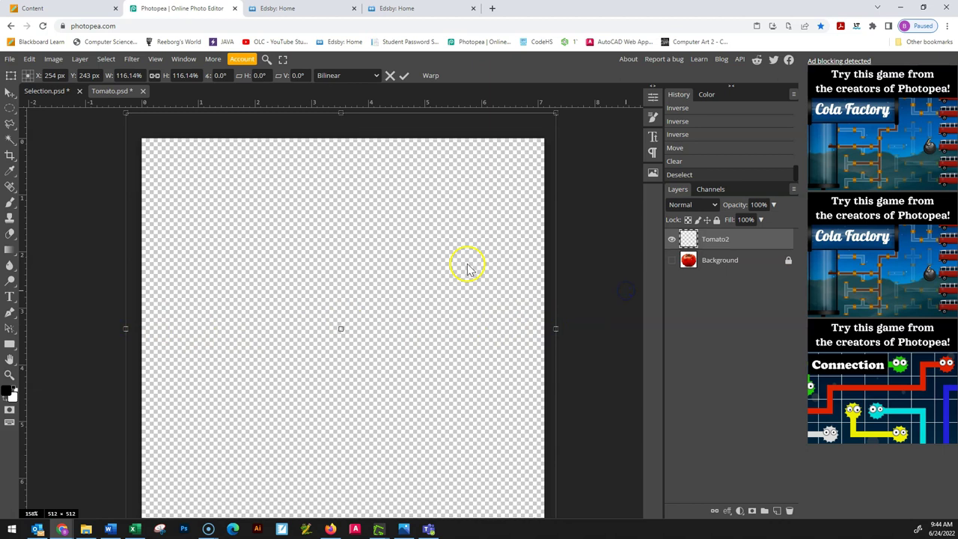
click(10, 93)
click(404, 258)
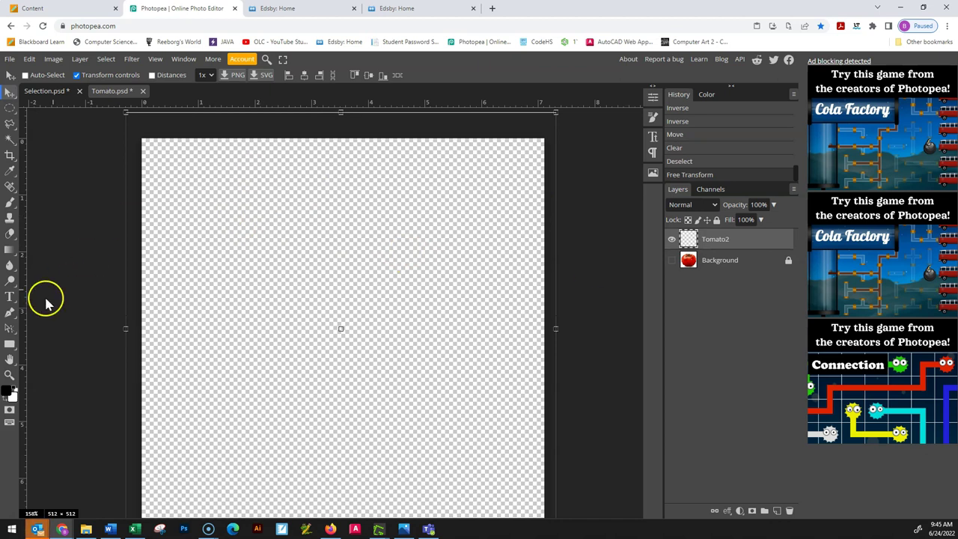
Set the foreground colour to blue (#001cff) and the background colour to red (#ff0000).
click(8, 393)
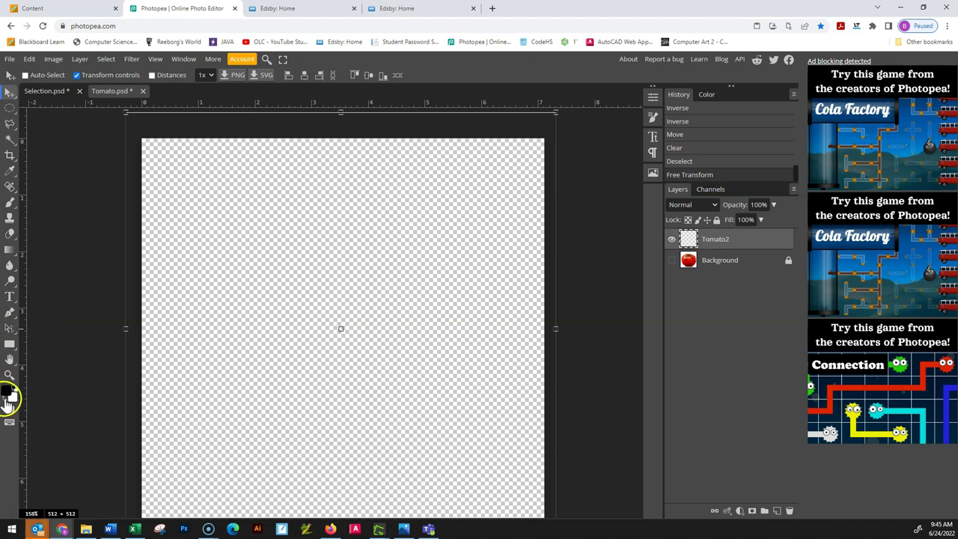
click(8, 393)
click(200, 149)
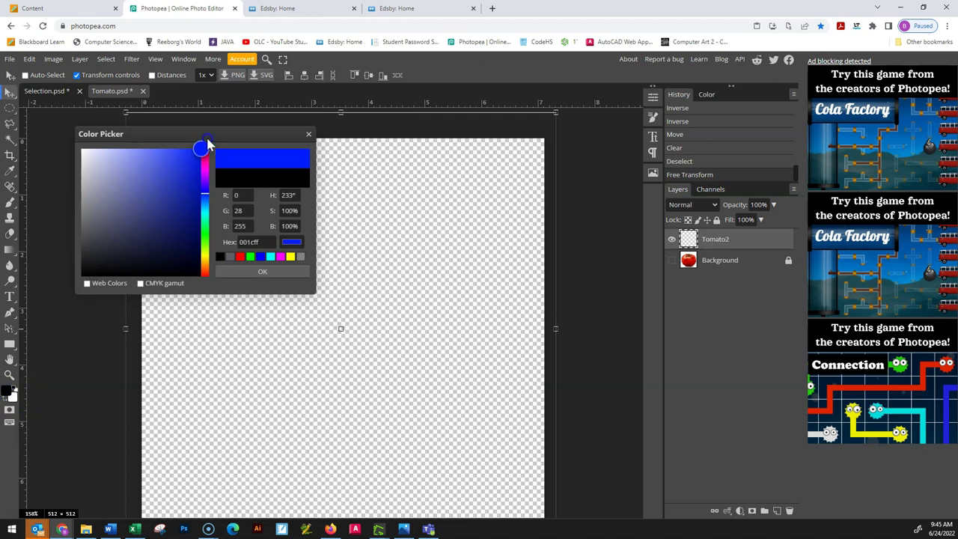
click(262, 271)
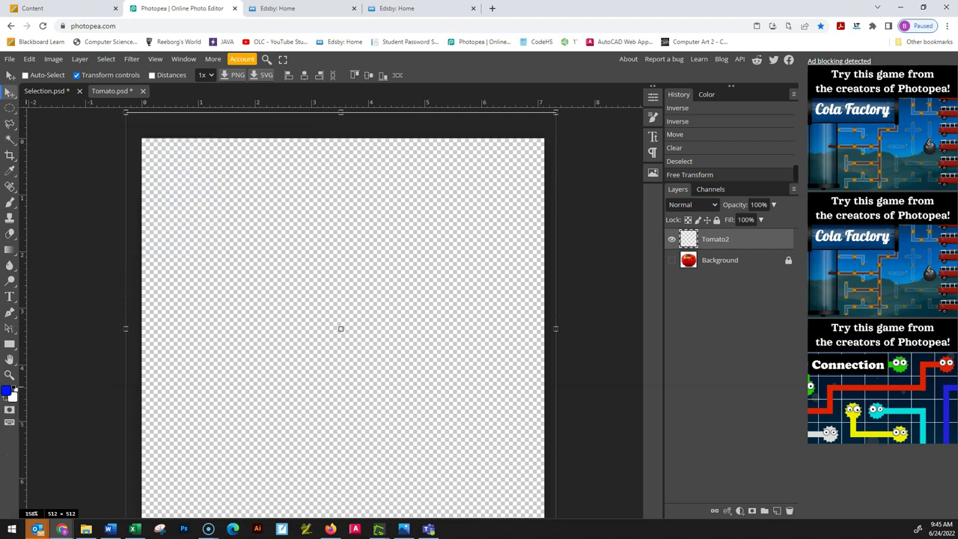
click(12, 397)
mouse_move(200, 225)
mouse_down()
mouse_move(167, 242)
mouse_move(197, 160)
mouse_move(217, 139)
mouse_move(205, 282)
mouse_move(199, 194)
mouse_move(207, 149)
mouse_up()
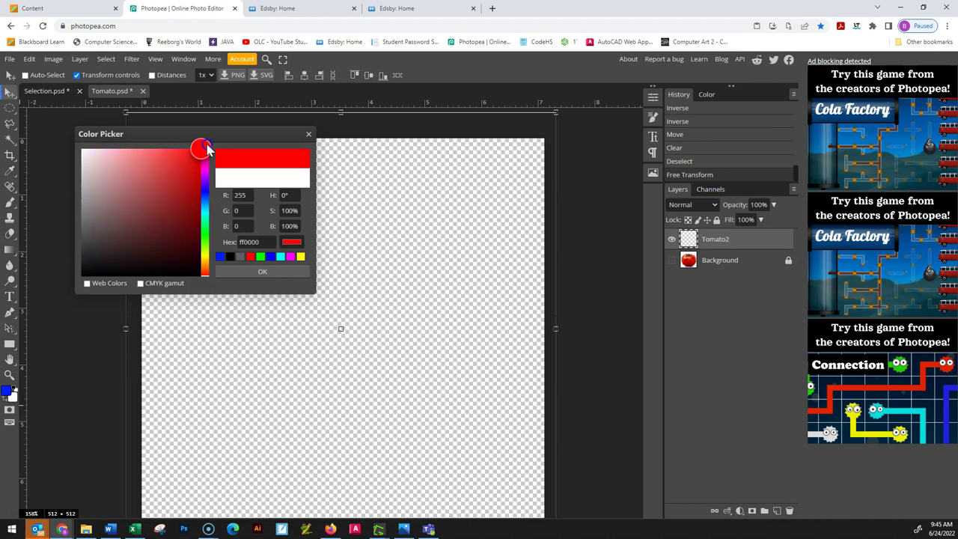
click(266, 271)
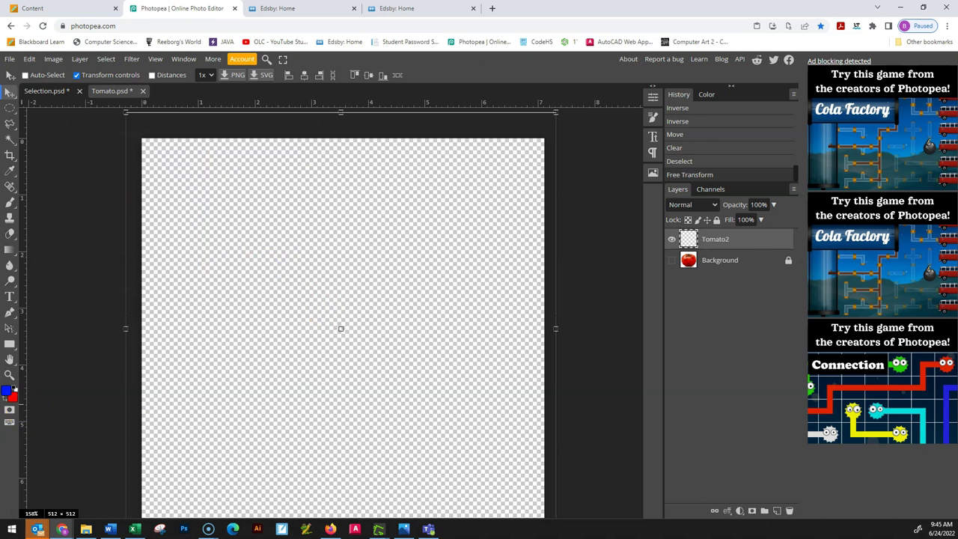
Paint a wavy blue brush stroke across the Tomato2 layer, swap the colours and paint a red wavy stroke overlapping it.
click(10, 202)
mouse_move(225, 344)
mouse_down()
mouse_move(273, 264)
mouse_move(448, 288)
mouse_up()
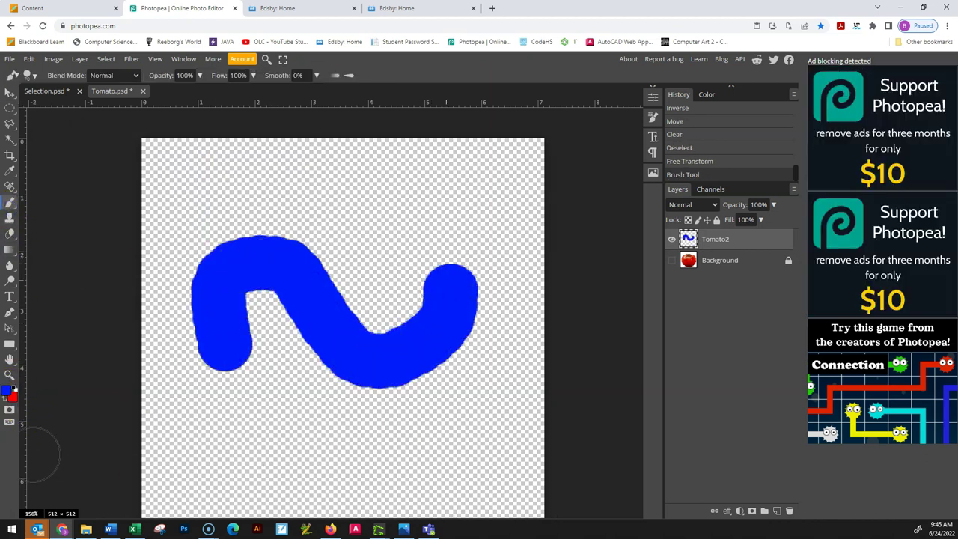
click(12, 404)
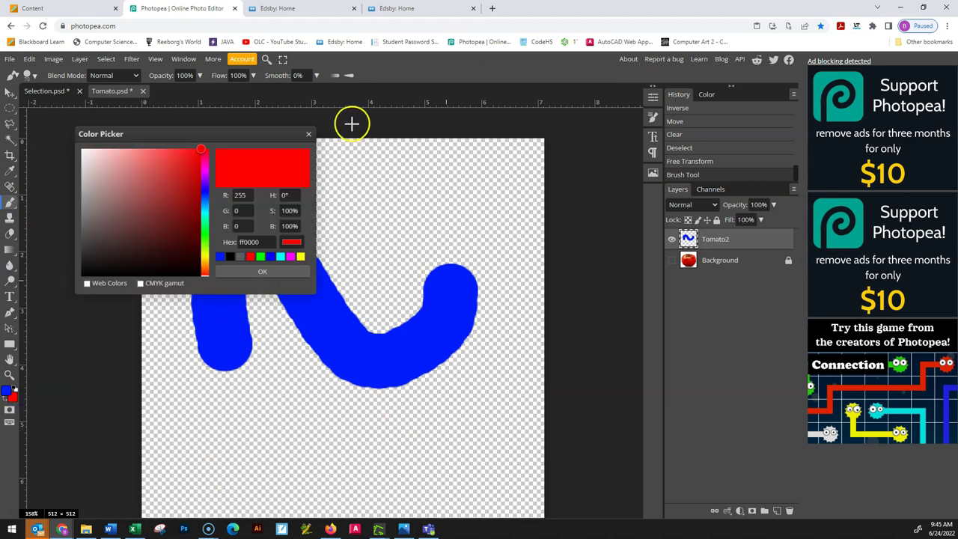
click(308, 133)
click(11, 398)
mouse_move(234, 423)
mouse_down()
mouse_move(296, 355)
mouse_move(395, 287)
mouse_move(396, 263)
mouse_up()
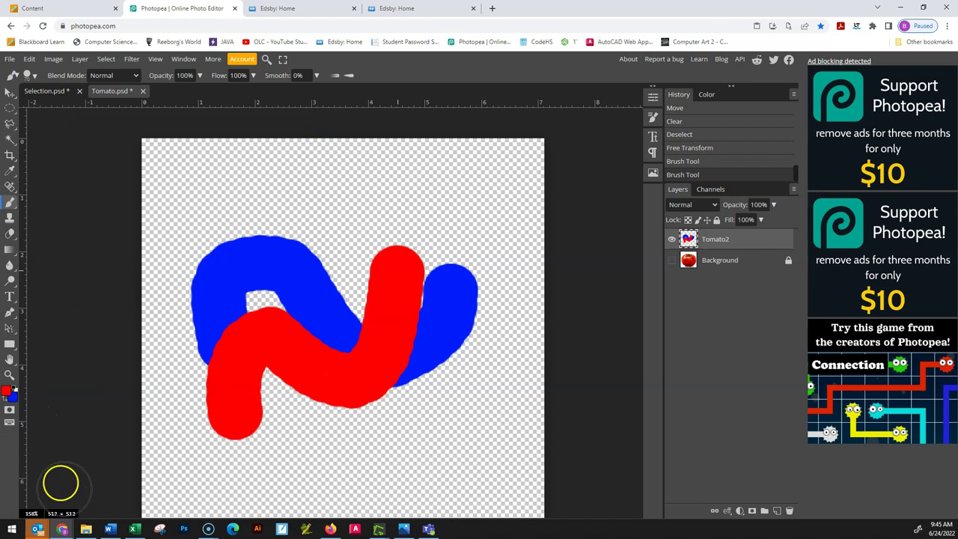
Reset the foreground and background colours to black and white, try them with a black and a white stroke, and undo both strokes.
click(18, 389)
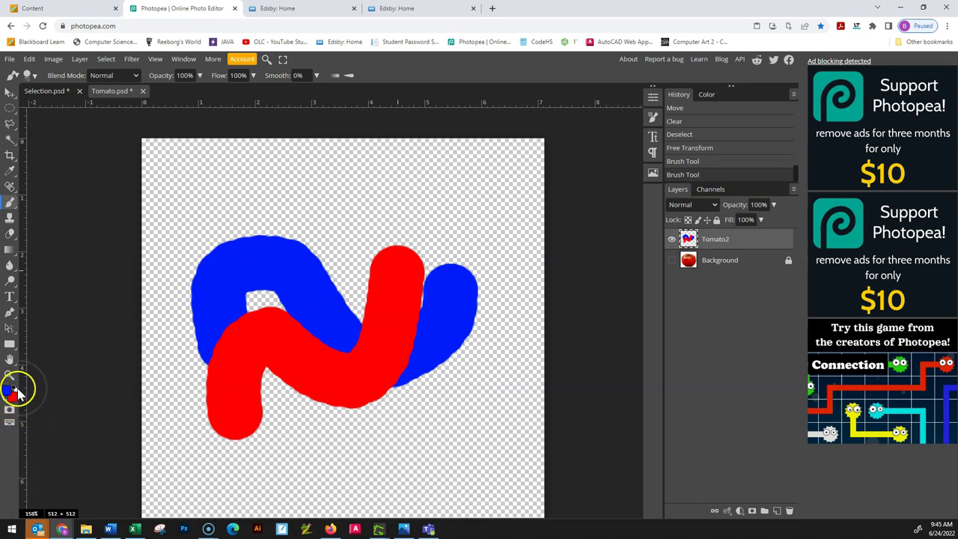
drag(250, 346, 299, 292)
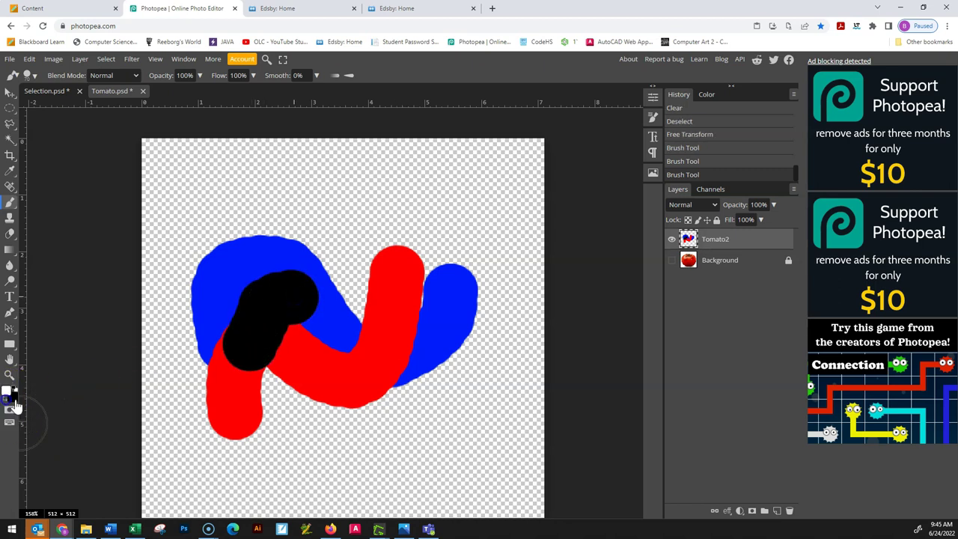
drag(247, 358, 331, 344)
key(ctrl+z)
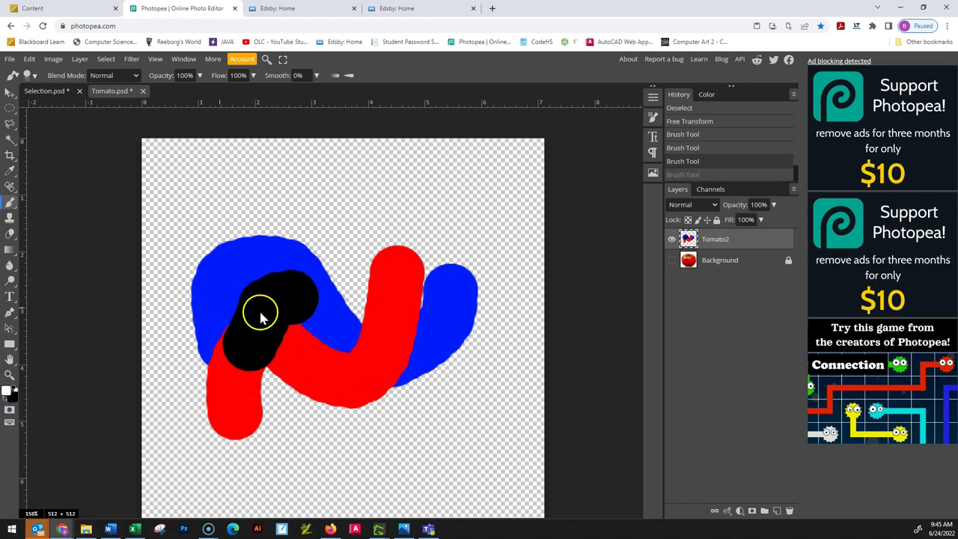
key(ctrl+z)
scroll(364, 423, up, 3)
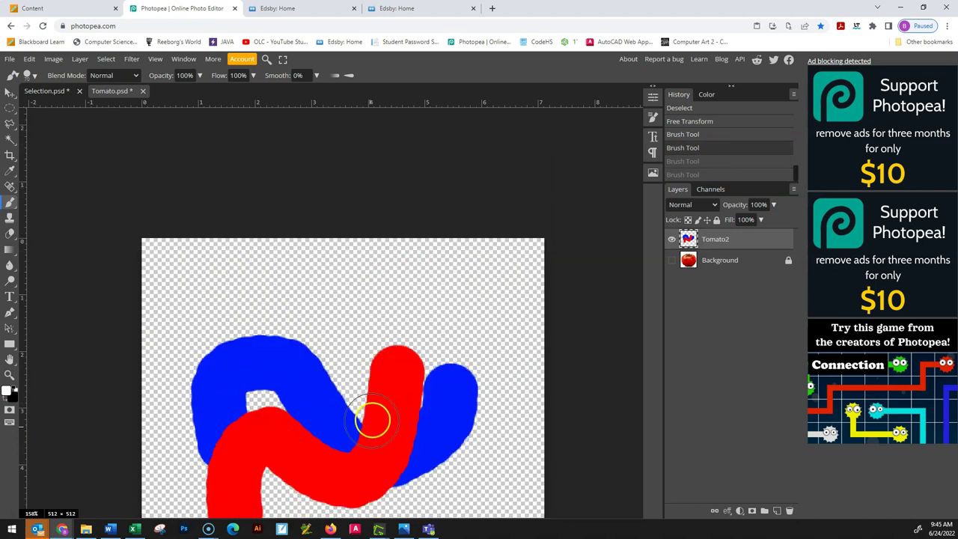
scroll(273, 299, down, 3)
scroll(286, 310, left, 3)
scroll(454, 349, right, 4)
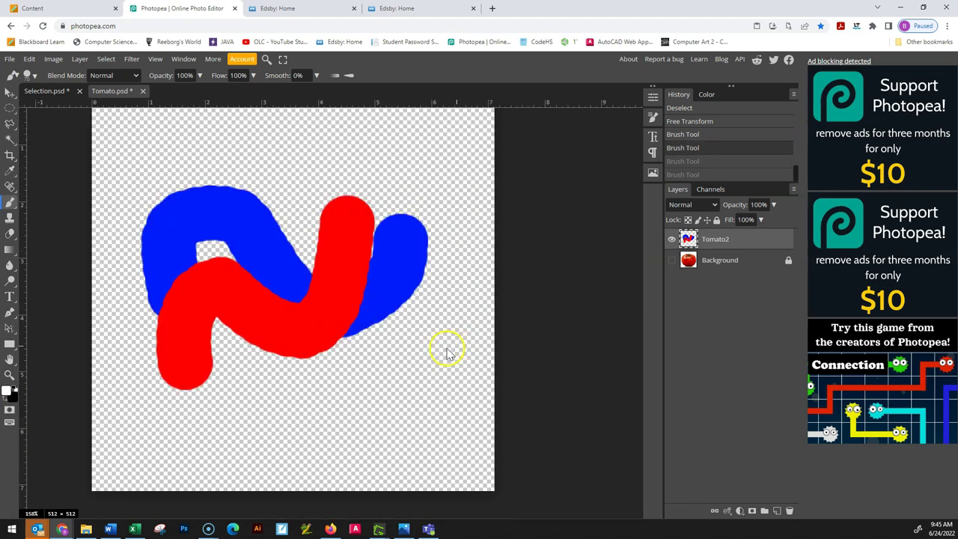
scroll(445, 346, left, 1)
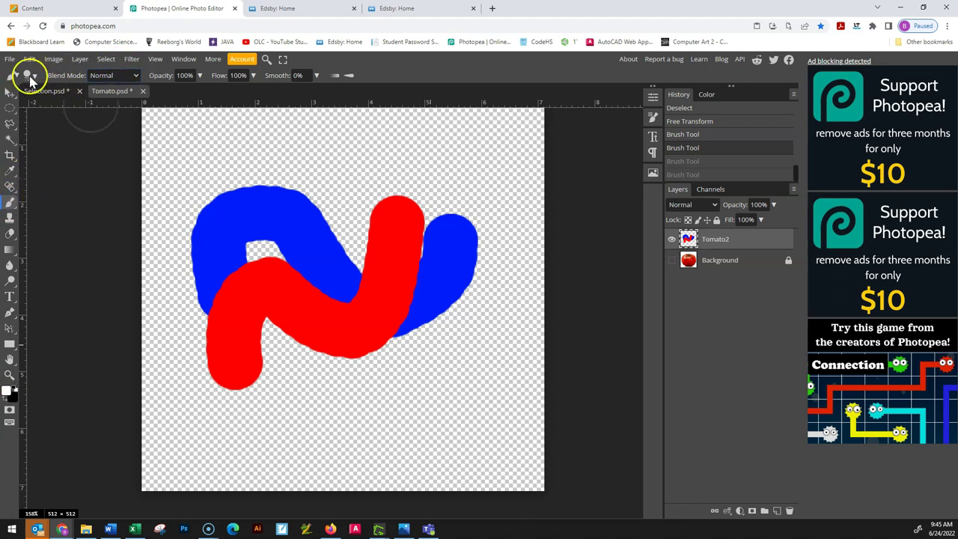
drag(394, 289, 361, 299)
drag(320, 331, 329, 326)
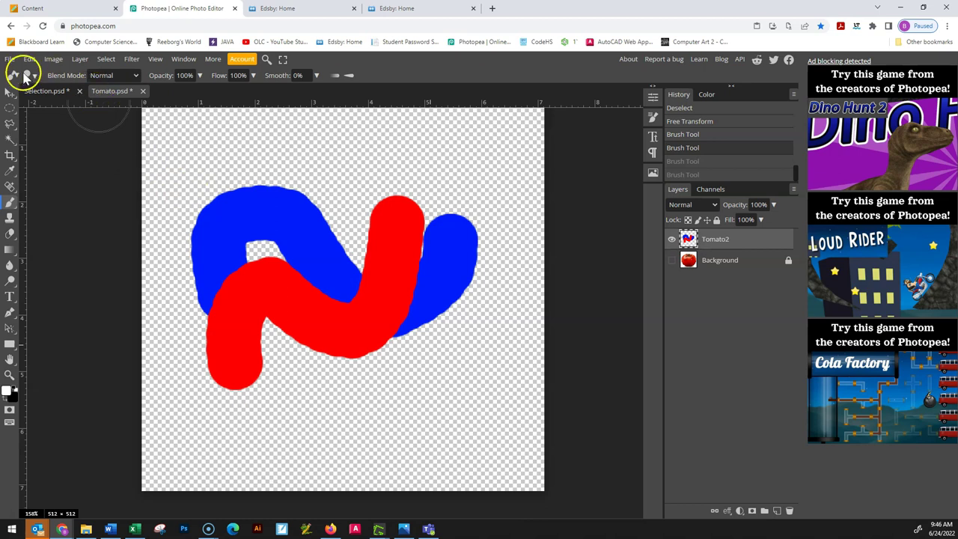
Switch to the soft round brush at 80 px with 0% hardness and paint one white and two black strokes.
click(29, 76)
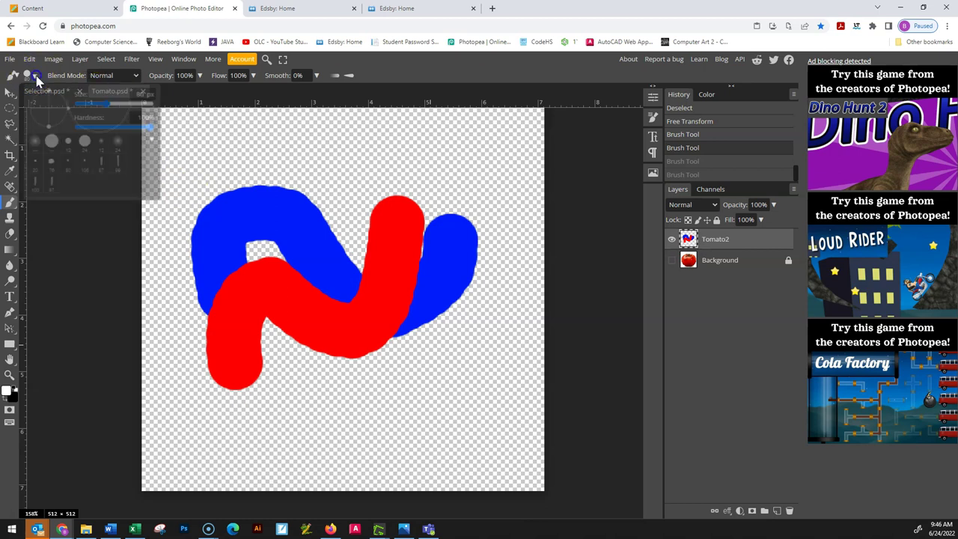
drag(149, 127, 87, 129)
click(32, 144)
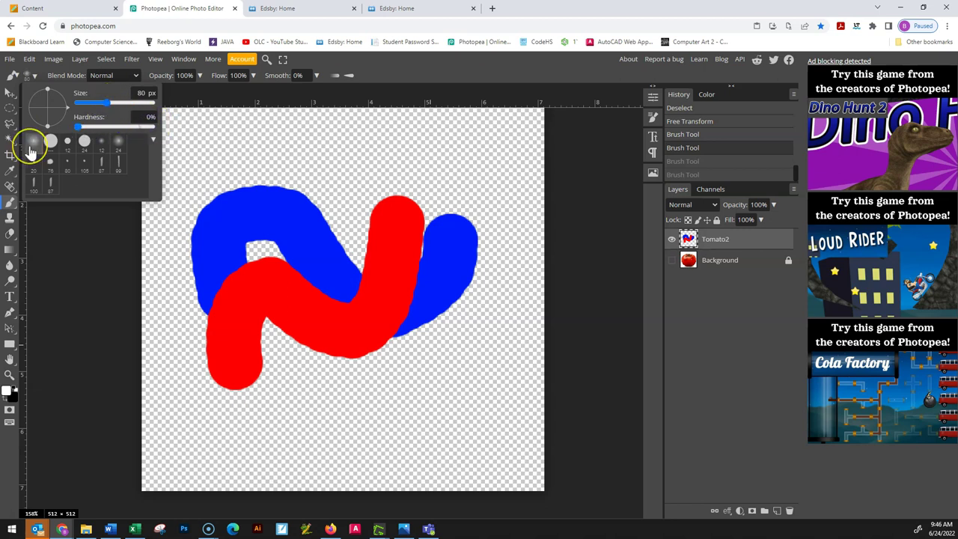
mouse_move(229, 160)
mouse_down()
mouse_move(246, 150)
mouse_move(300, 164)
mouse_up()
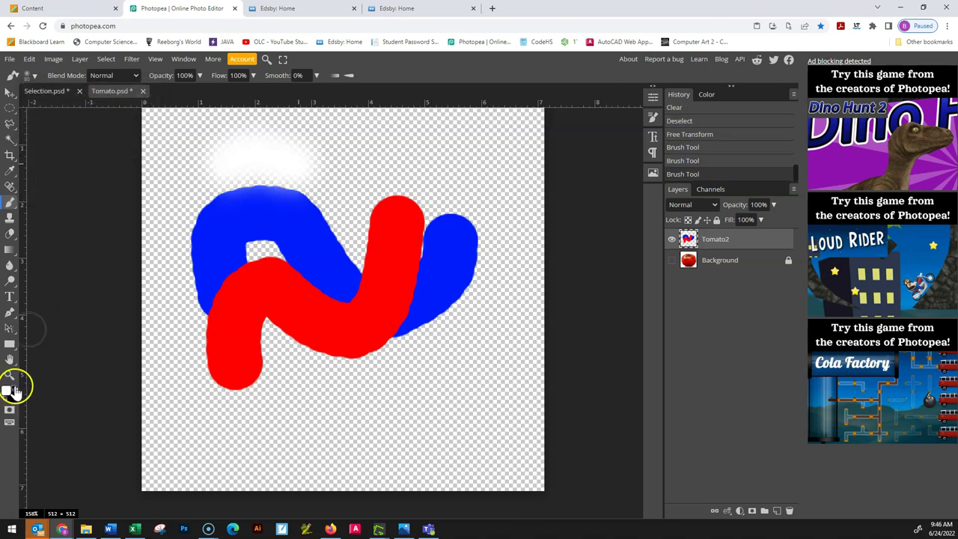
mouse_move(215, 276)
mouse_down()
mouse_move(254, 260)
mouse_move(258, 230)
mouse_move(297, 217)
mouse_move(346, 232)
mouse_move(437, 176)
mouse_up()
mouse_move(472, 357)
mouse_down()
mouse_move(396, 353)
mouse_move(368, 427)
mouse_move(346, 423)
mouse_up()
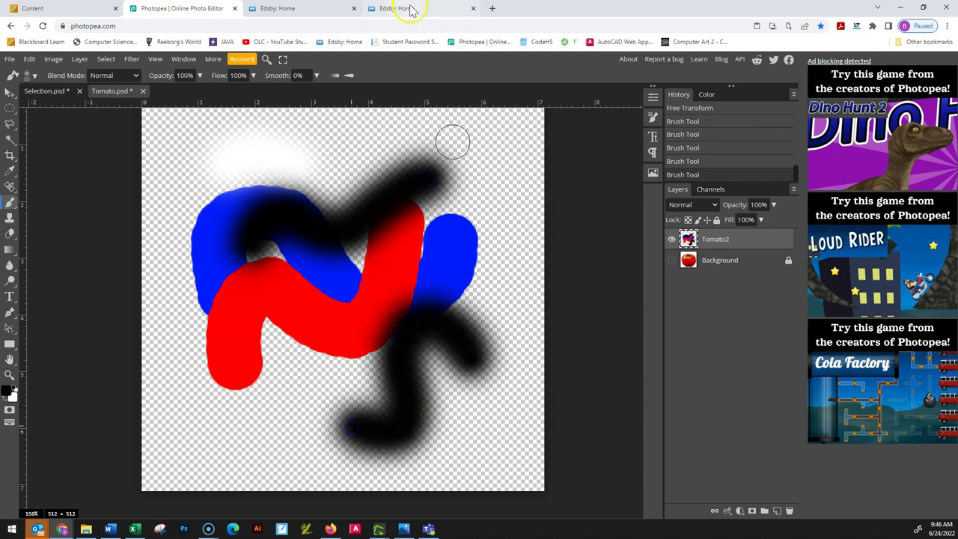
Lower the brush to 38% opacity and 22% flow and paint translucent black strokes over the middle of the artwork.
click(199, 76)
click(240, 76)
drag(253, 91, 234, 88)
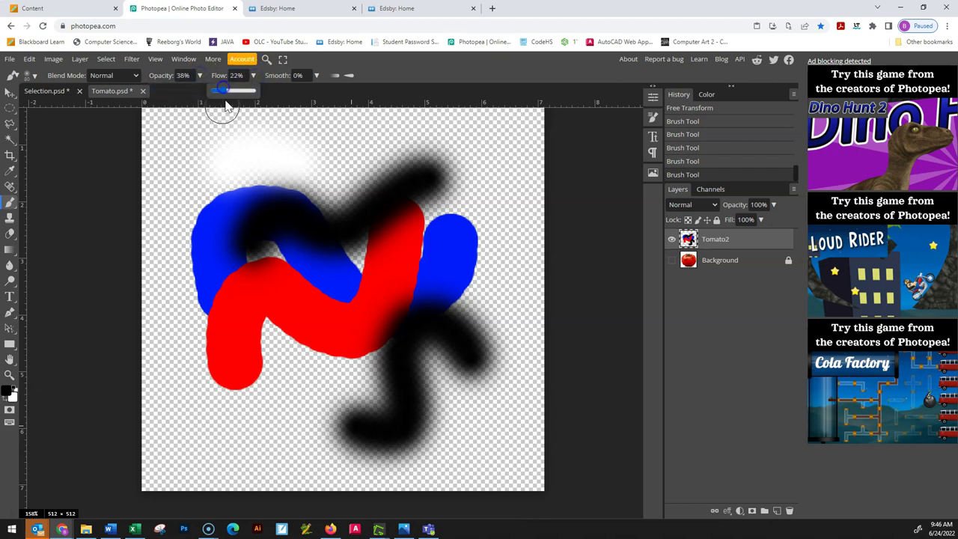
mouse_move(348, 408)
mouse_down()
mouse_move(311, 416)
mouse_move(339, 334)
mouse_move(265, 327)
mouse_move(234, 371)
mouse_move(288, 380)
mouse_move(274, 381)
mouse_move(307, 341)
mouse_move(368, 310)
mouse_move(358, 305)
mouse_move(289, 337)
mouse_move(374, 274)
mouse_move(319, 296)
mouse_move(327, 320)
mouse_up()
mouse_move(245, 291)
mouse_down()
mouse_move(382, 272)
mouse_move(309, 321)
mouse_move(389, 284)
mouse_move(344, 295)
mouse_up()
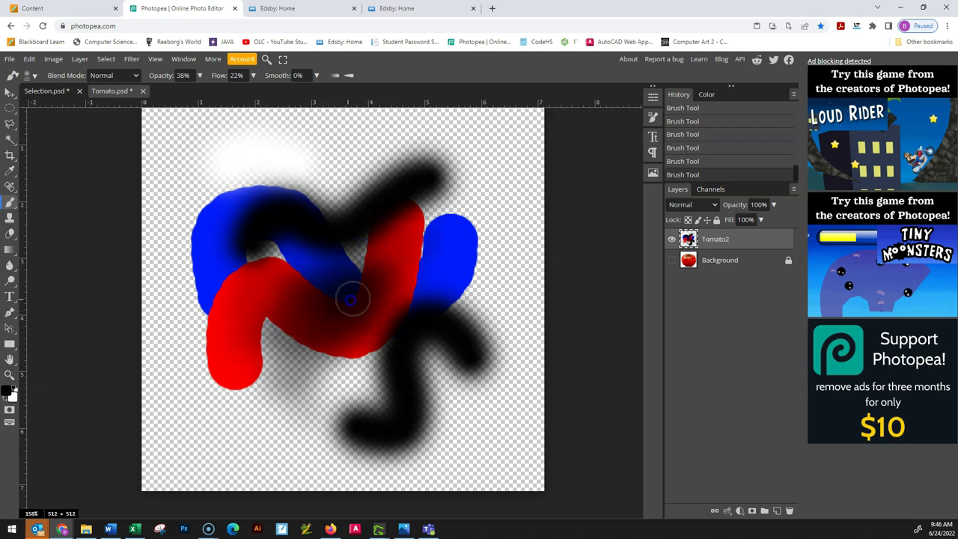
Raise the brush flow to 85% and paint a long translucent black stroke over the coloured strokes up to the upper-left corner.
click(252, 75)
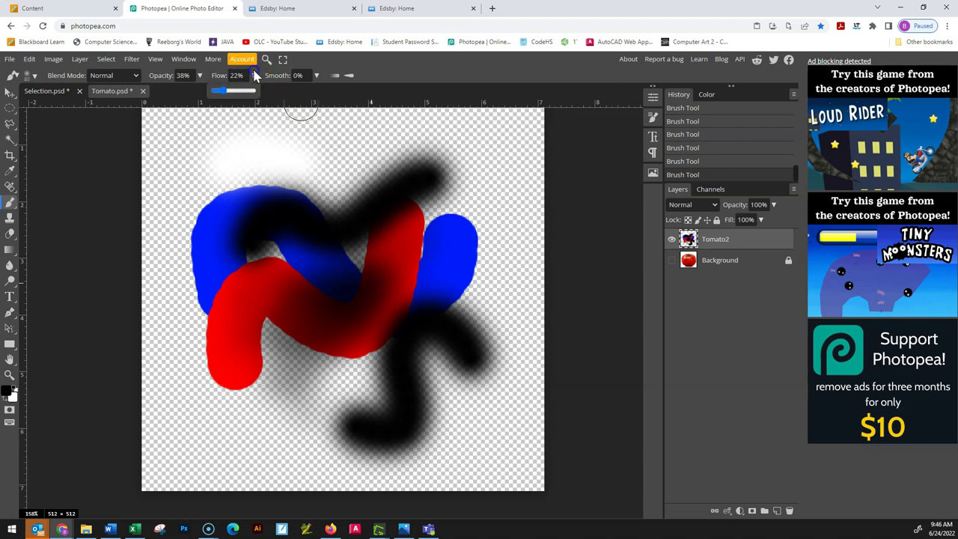
mouse_move(232, 96)
mouse_down()
mouse_move(224, 90)
mouse_move(250, 92)
mouse_up()
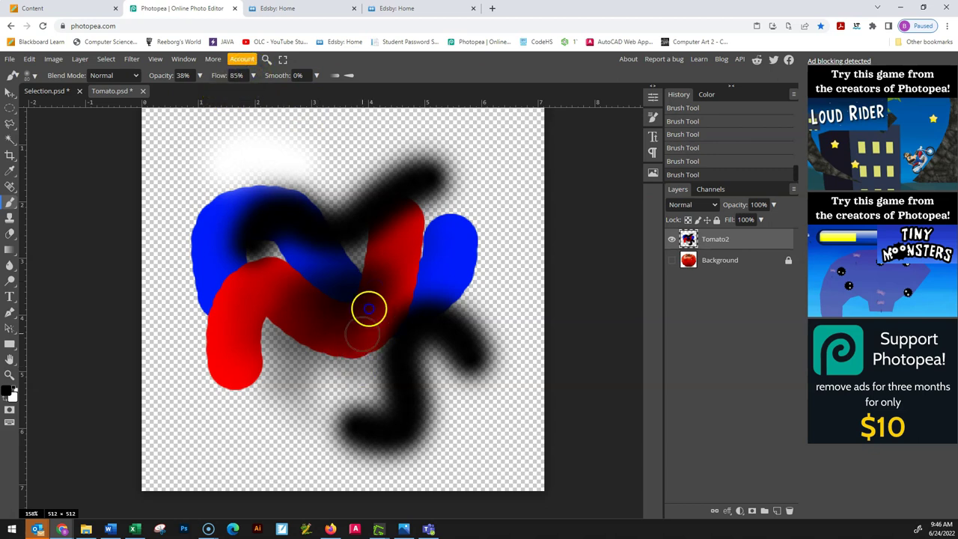
mouse_move(383, 269)
mouse_down()
mouse_move(399, 235)
mouse_move(349, 303)
mouse_move(247, 289)
mouse_move(226, 349)
mouse_move(246, 367)
mouse_move(224, 336)
mouse_move(220, 258)
mouse_move(212, 318)
mouse_move(185, 200)
mouse_move(235, 171)
mouse_move(288, 182)
mouse_move(250, 156)
mouse_move(187, 160)
mouse_move(182, 120)
mouse_up()
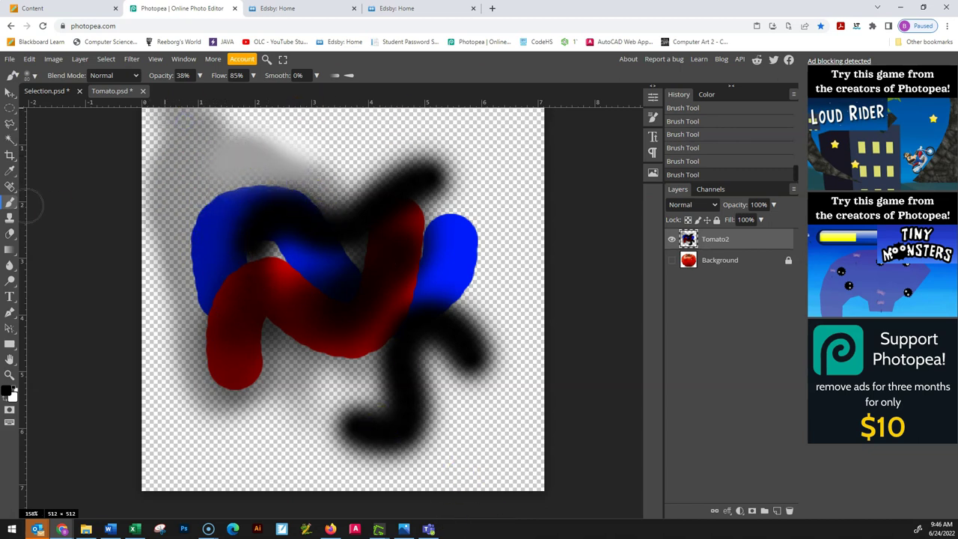
Choose the 100 px narrow bristle-shaped brush preset and paint a translucent curved stroke over the top of the blue shape.
click(34, 76)
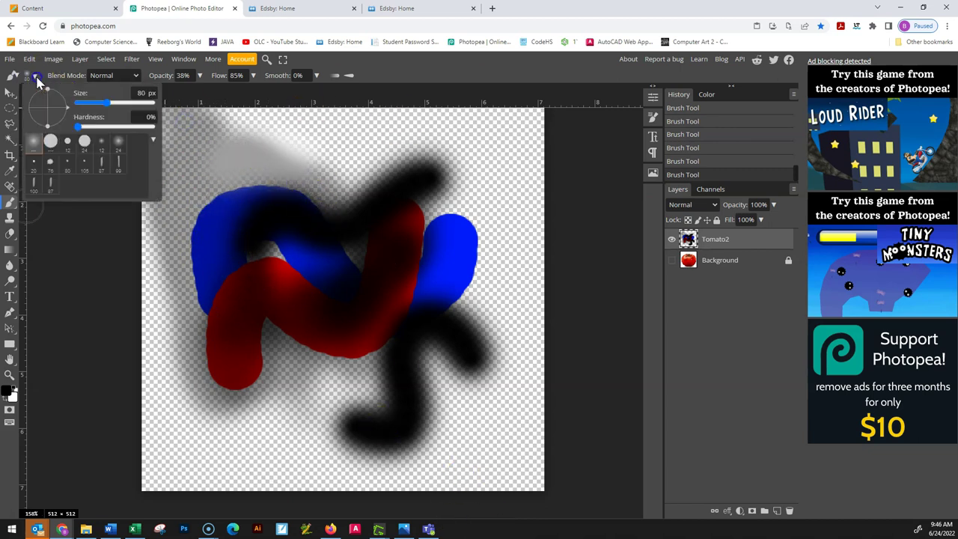
click(34, 182)
drag(247, 180, 280, 183)
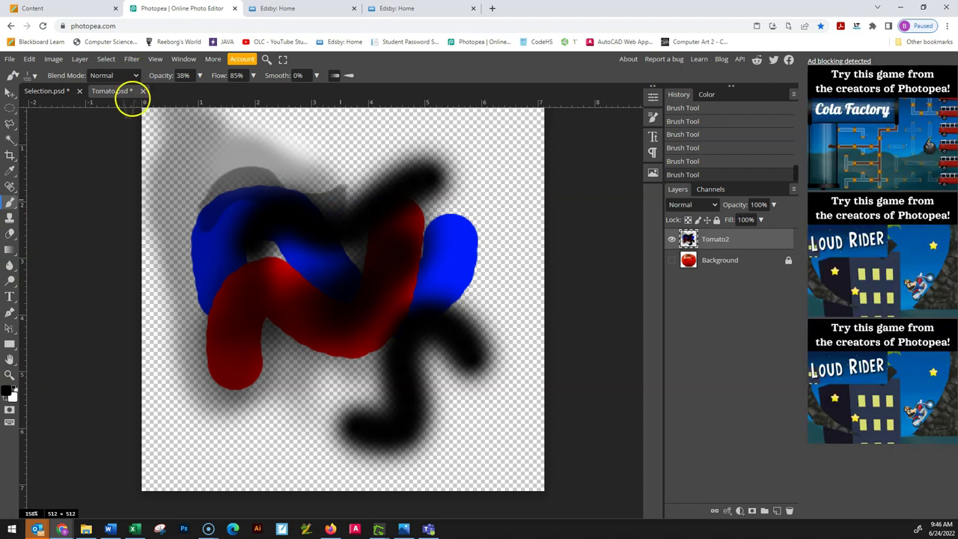
Restore brush opacity and flow to 100% and paint two solid black wavy strokes, one across the red shape and one below it.
click(34, 76)
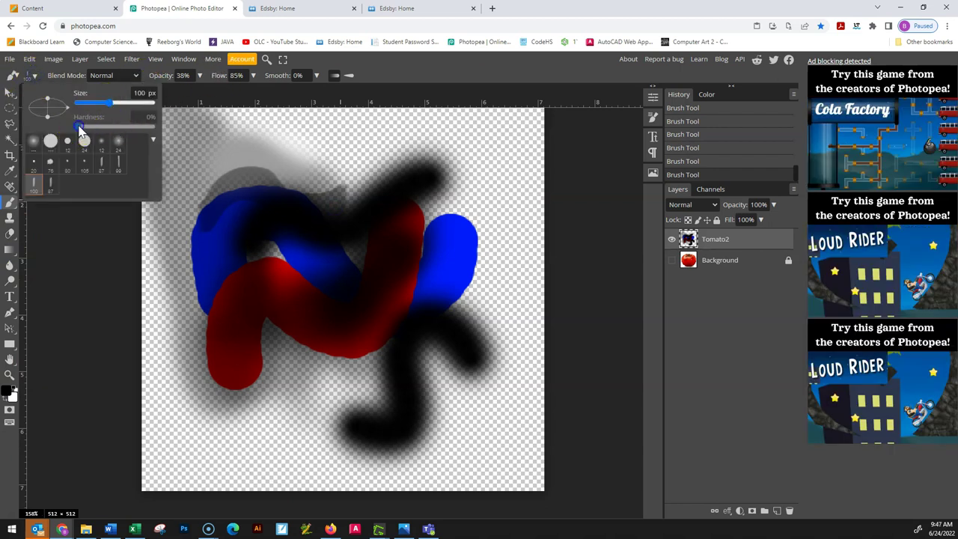
click(192, 77)
click(202, 76)
drag(171, 94, 259, 90)
click(253, 77)
drag(210, 282, 411, 318)
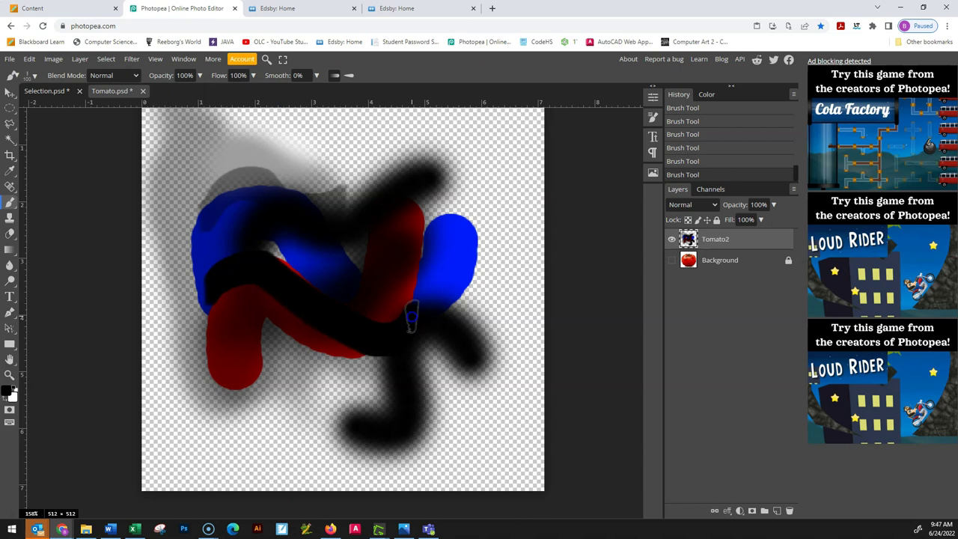
mouse_move(251, 437)
mouse_down()
mouse_move(284, 394)
mouse_move(354, 365)
mouse_up()
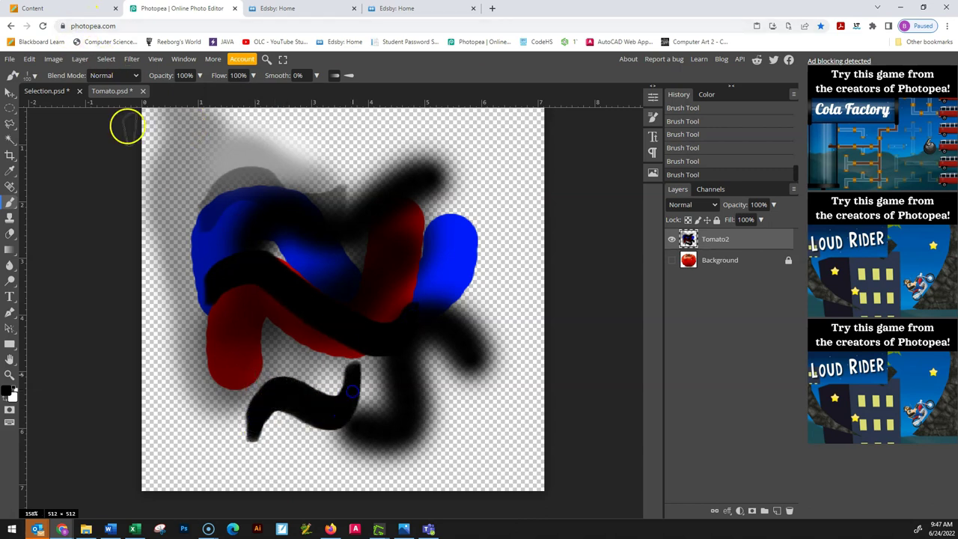
Rotate the 100 px brush tip to different angles, painting a thin peaked stroke and a broad wavy stroke along the canvas bottom.
click(34, 75)
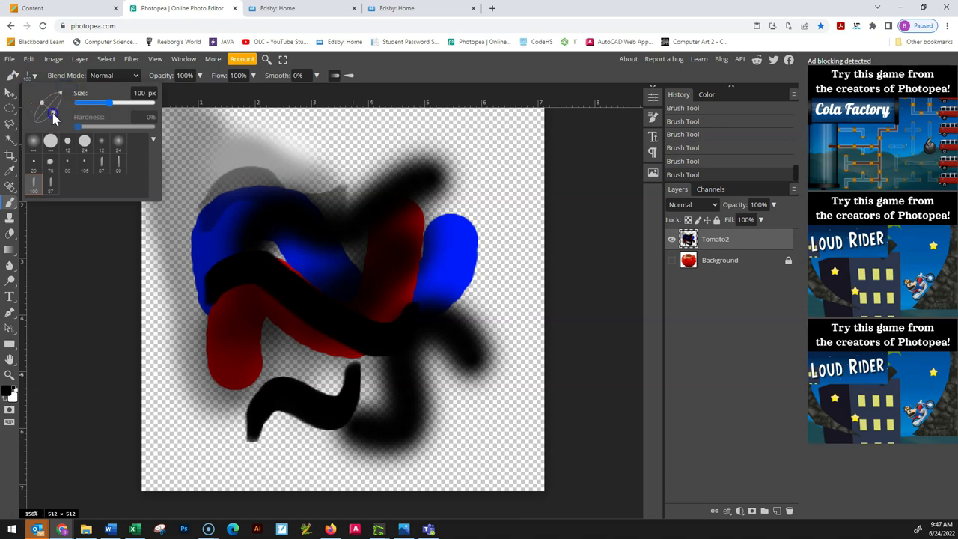
mouse_move(187, 451)
mouse_down()
mouse_move(205, 419)
mouse_move(241, 460)
mouse_up()
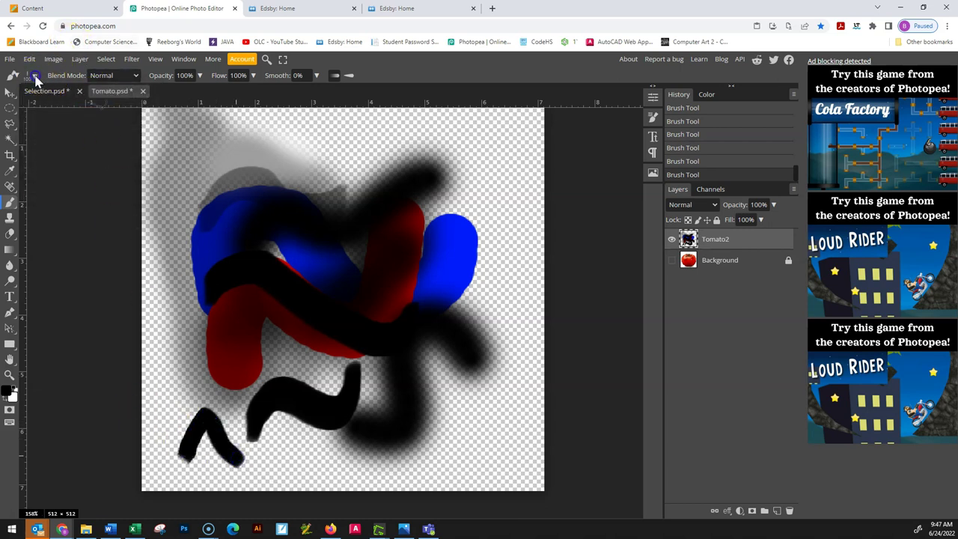
click(34, 76)
mouse_move(258, 445)
mouse_down()
mouse_move(490, 419)
mouse_move(453, 385)
mouse_up()
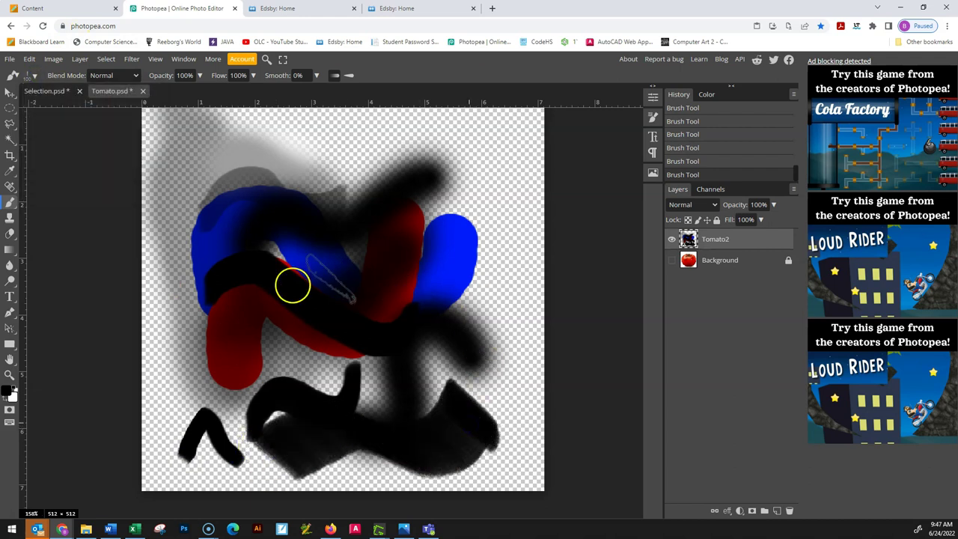
Load the trees.abr brush set into the brush presets.
click(36, 77)
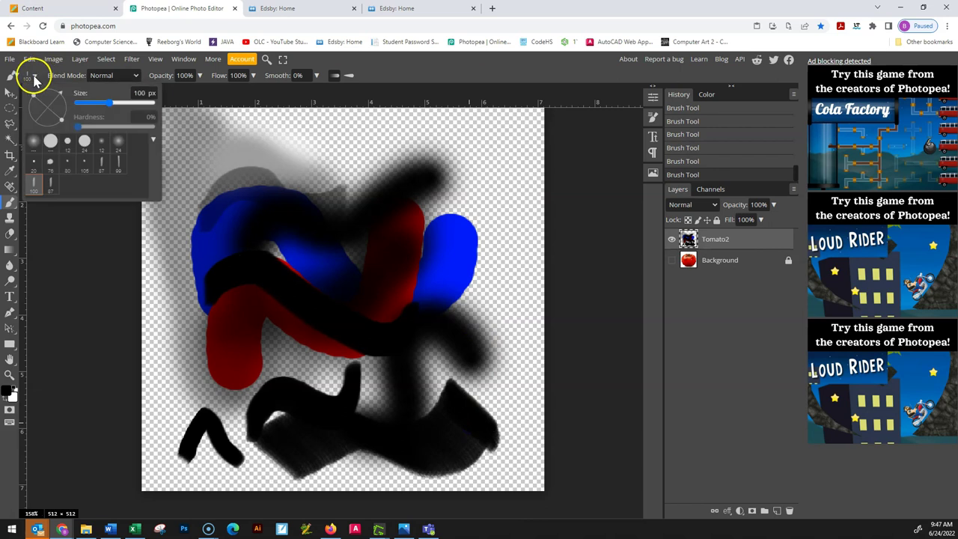
click(153, 140)
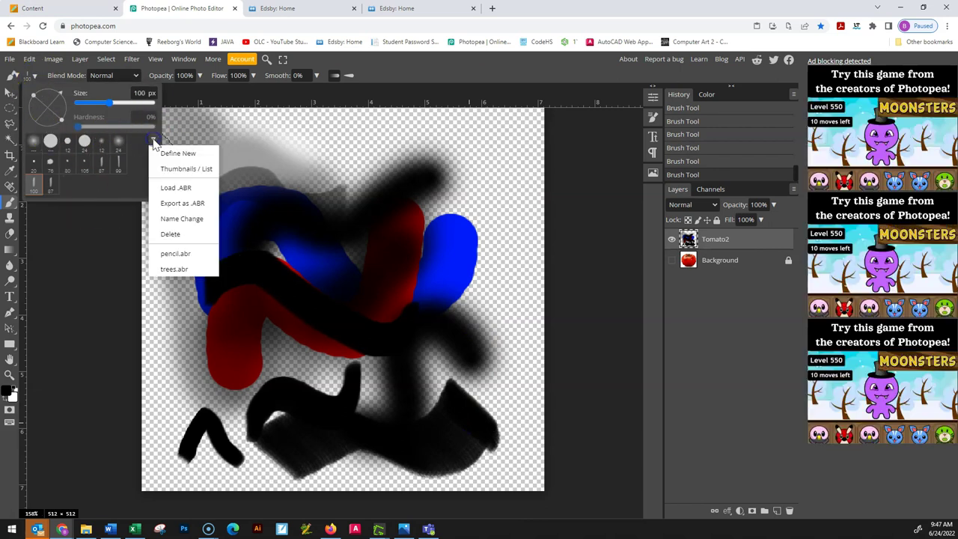
click(177, 269)
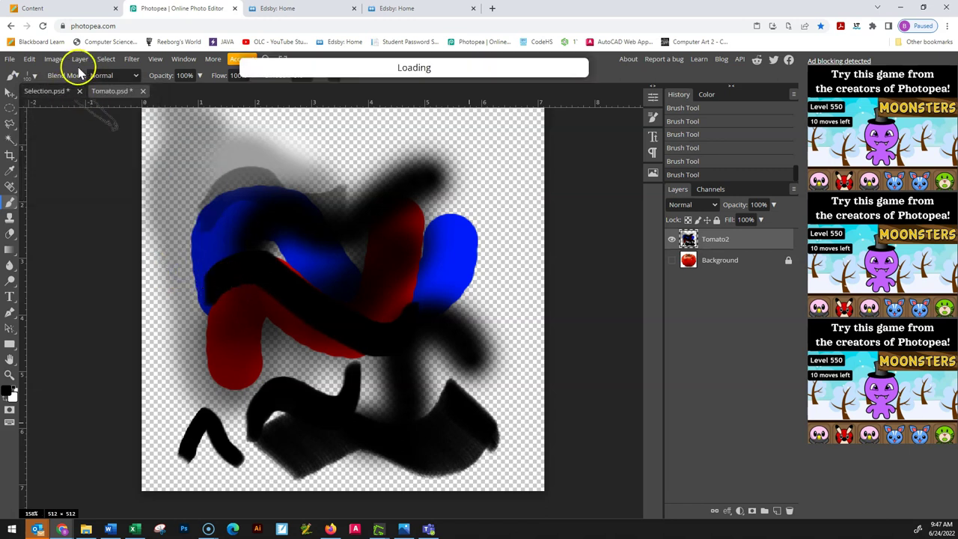
Add the trees.abr brush set to the brush presets again.
click(34, 75)
click(153, 140)
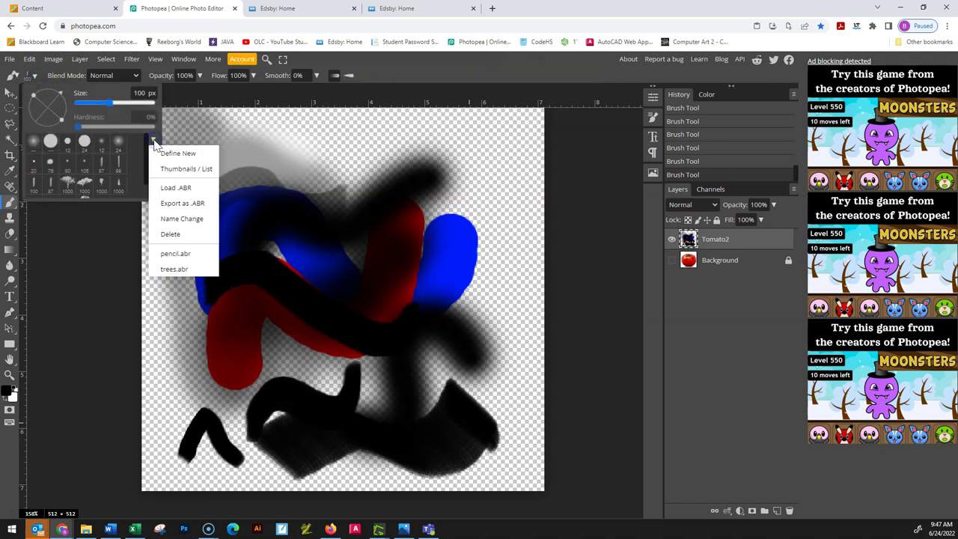
click(174, 269)
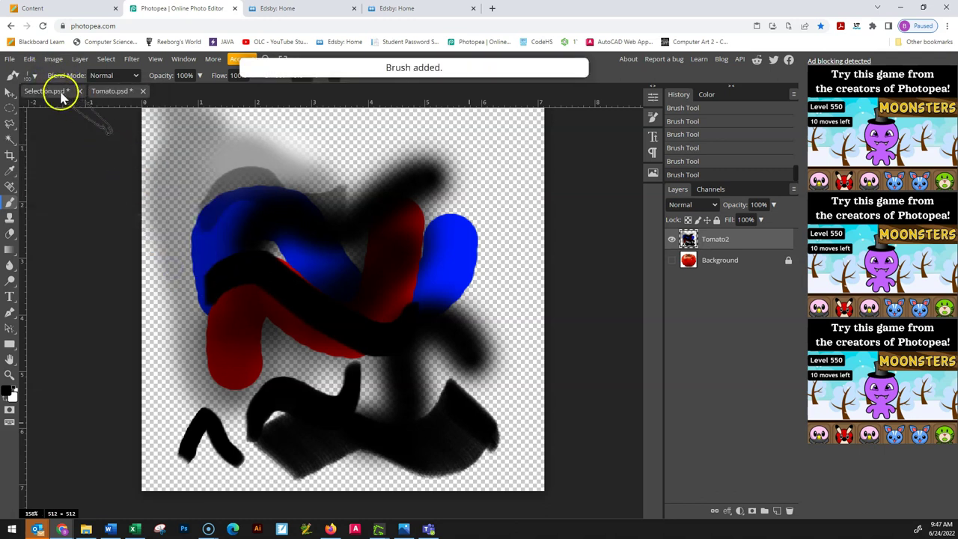
Choose a 1000 px bare-branched tree brush, stamp one large black tree over the canvas, and shrink the brush.
click(31, 75)
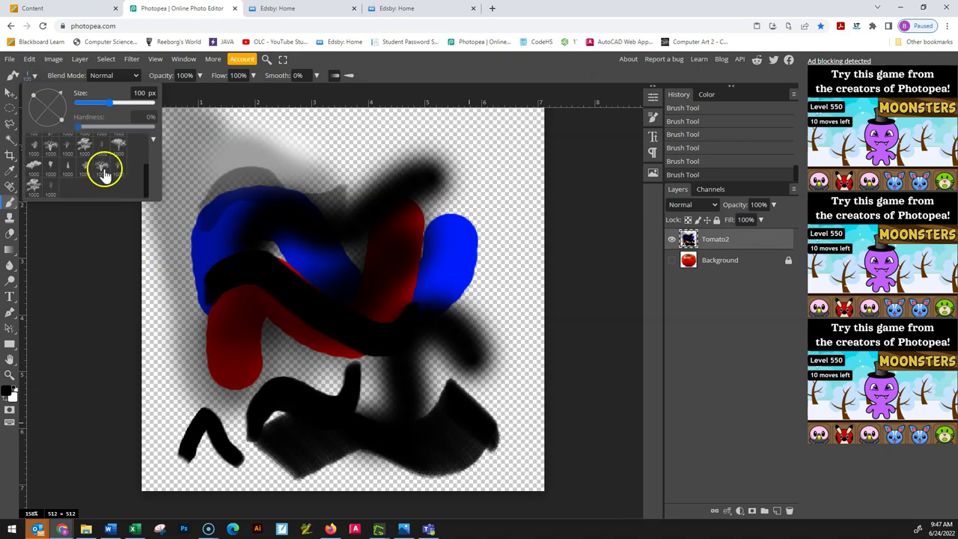
click(102, 168)
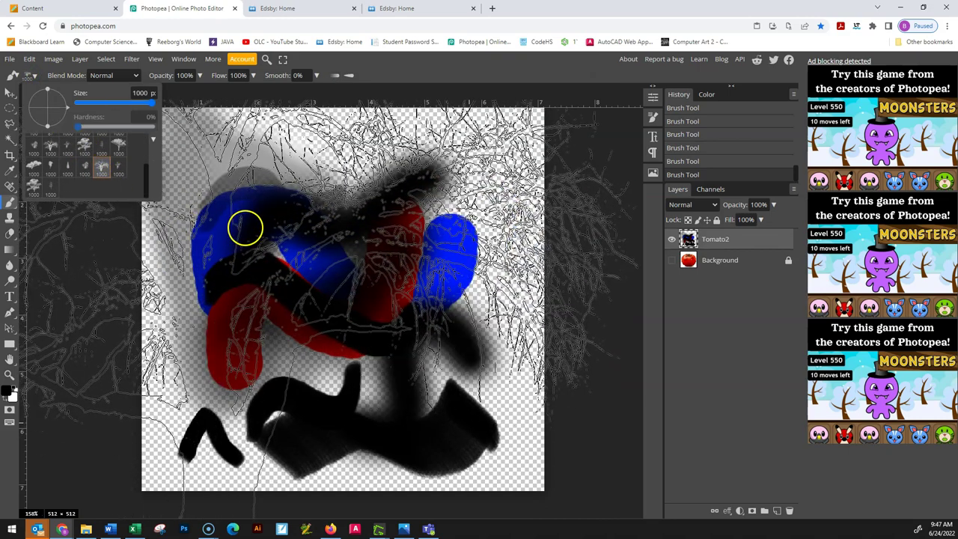
click(337, 207)
mouse_move(404, 172)
mouse_down()
mouse_move(427, 174)
mouse_move(393, 238)
mouse_move(261, 388)
mouse_move(234, 396)
mouse_up()
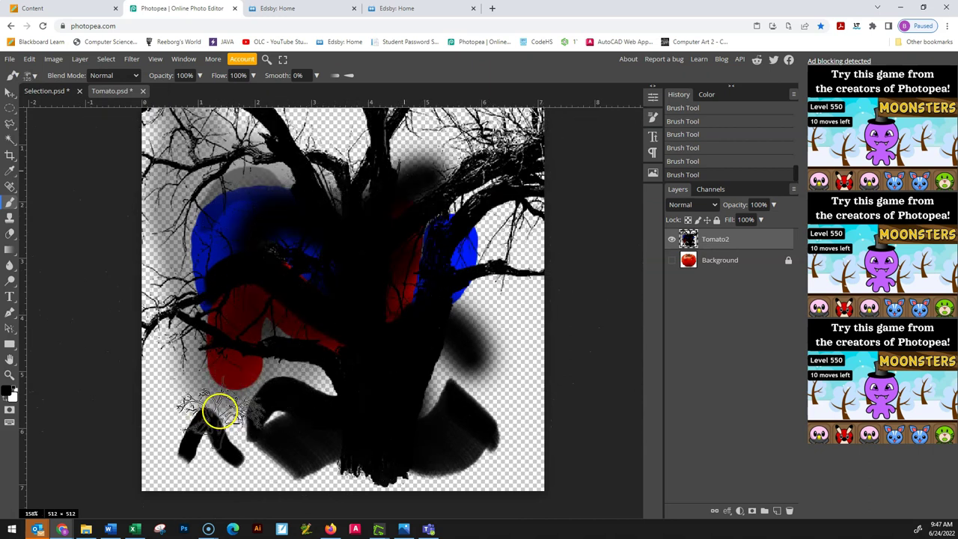
Set the foreground colour to green 00c62a.
click(11, 389)
click(191, 240)
click(201, 224)
click(199, 175)
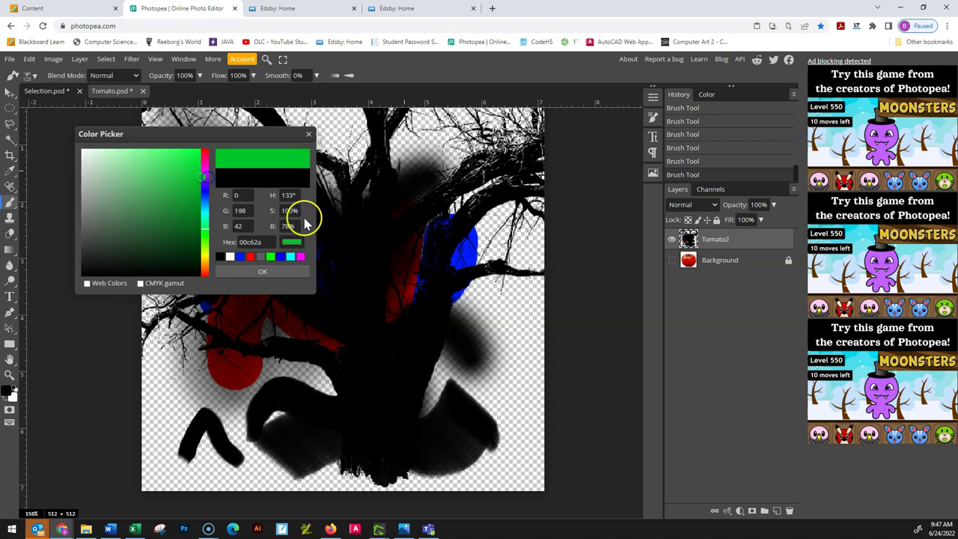
click(283, 272)
Stamp three small green trees along the lower canvas and paint a thick wavy green tree-brush stroke across the middle.
click(217, 394)
click(311, 405)
click(419, 407)
mouse_move(487, 377)
mouse_down()
mouse_move(466, 295)
mouse_move(315, 294)
mouse_move(438, 299)
mouse_up()
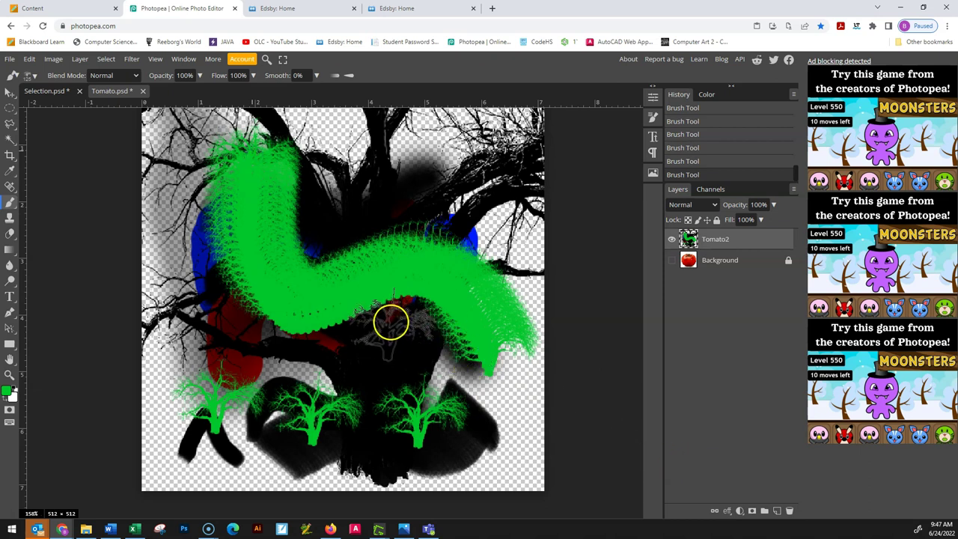
Undo the green and black tree stamps together with the earlier bristle and wavy black brush strokes.
key(ctrl+z)
key(ctrl+z)
key(ctrl+z)
key(ctrl+z)
key(ctrl+z)
key(ctrl+z)
key(ctrl+z)
key(ctrl+z)
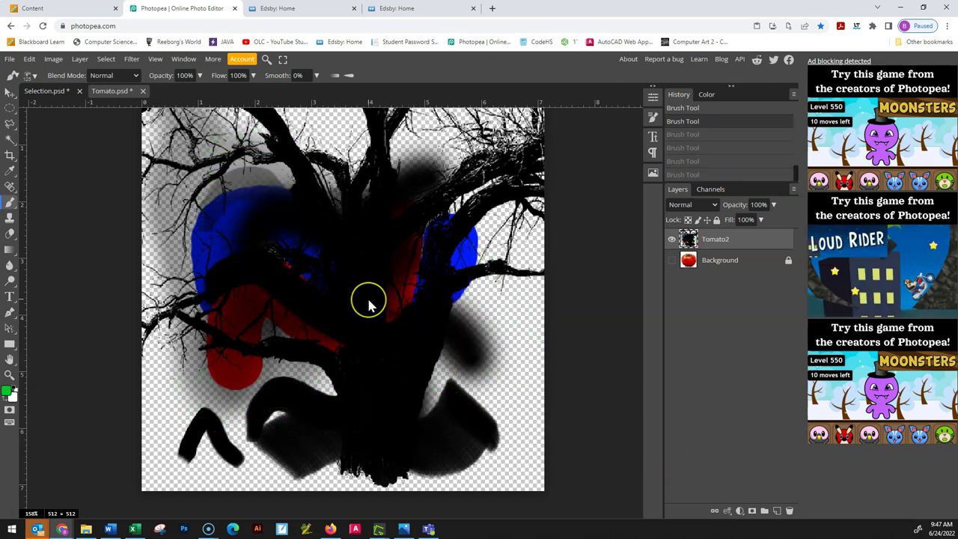
key(ctrl+z)
key(ctrl+z)
key(ctrl+z)
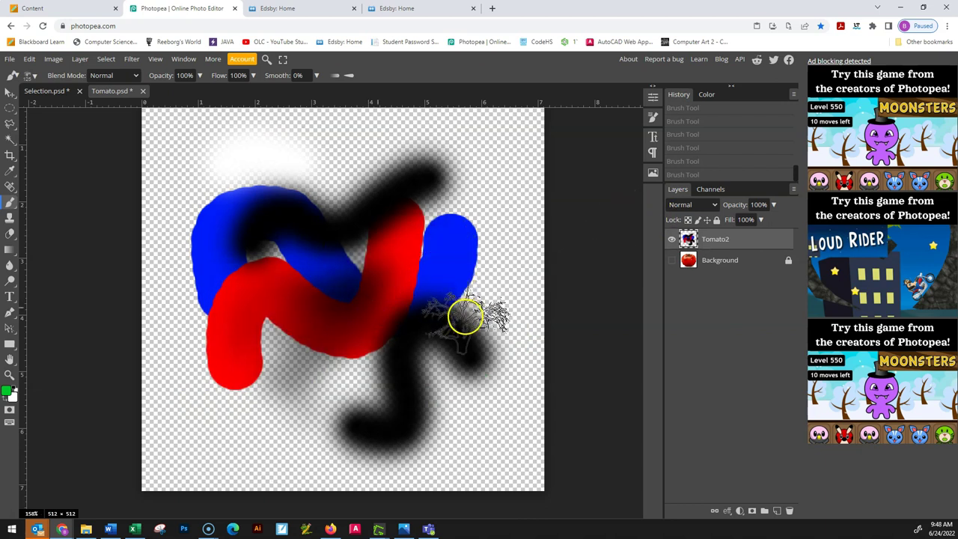
Select the entire canvas and clear all remaining paint from the Tomato2 layer.
key(ctrl+a)
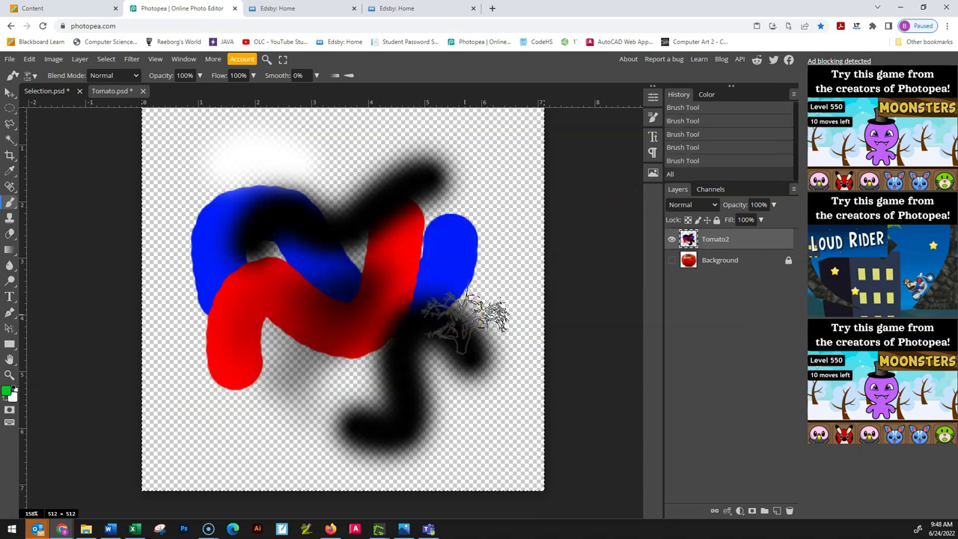
key(Delete)
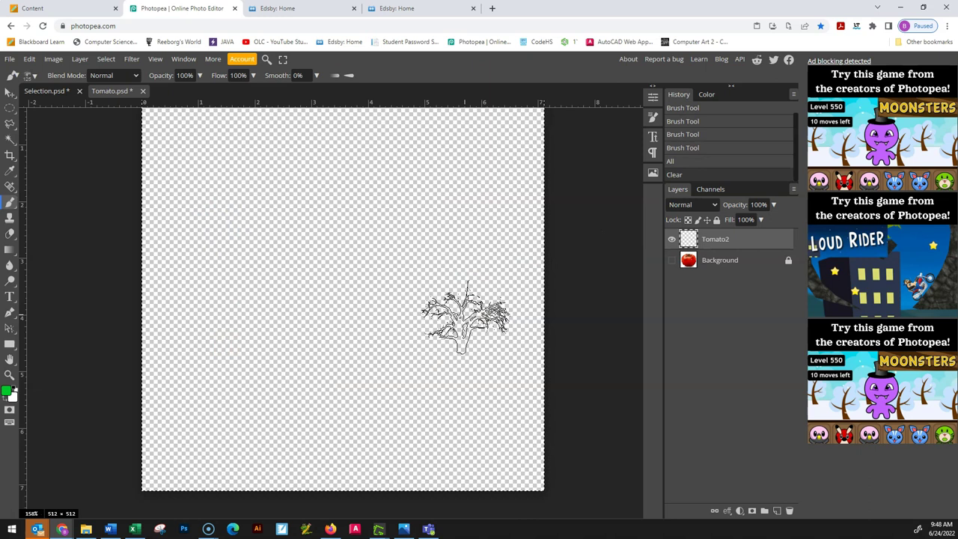
Choose the hard round brush at 100% hardness, paint a test stroke across the empty canvas, and undo it.
click(33, 76)
click(50, 141)
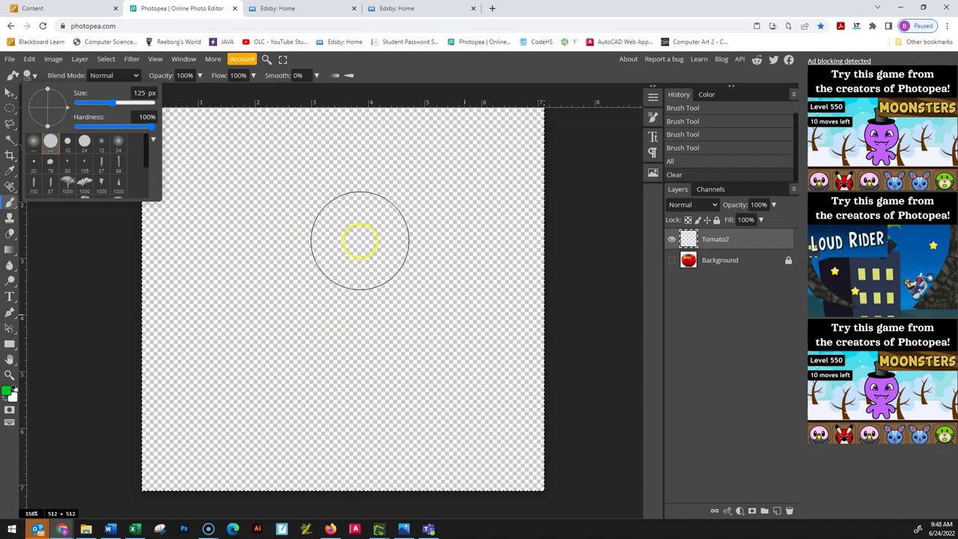
click(87, 258)
drag(288, 253, 440, 239)
key(ctrl+z)
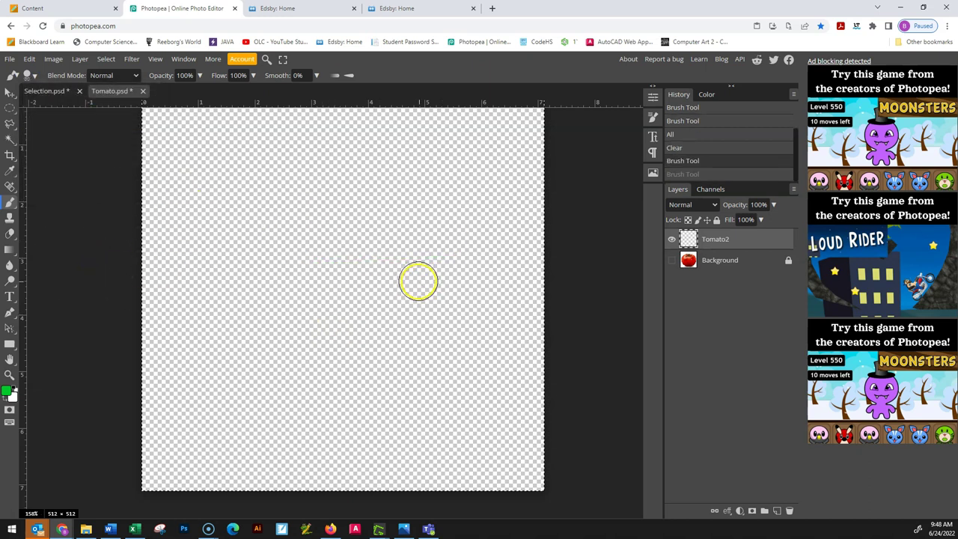
Add a text box in the canvas's upper part containing "Text" in 24 px DejaVu Sans, discarding the stray empty text layer.
click(10, 299)
drag(217, 182, 468, 277)
text(Text)
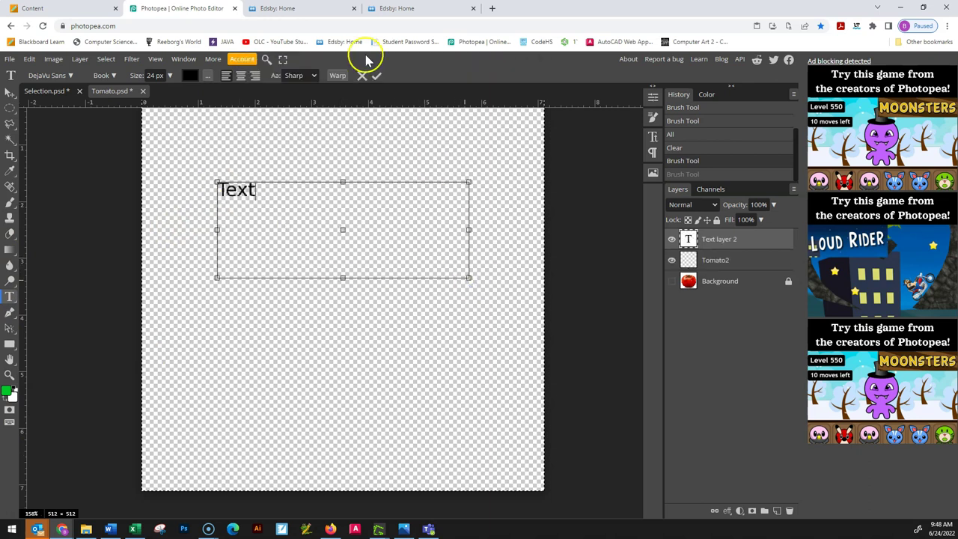
click(377, 75)
click(390, 330)
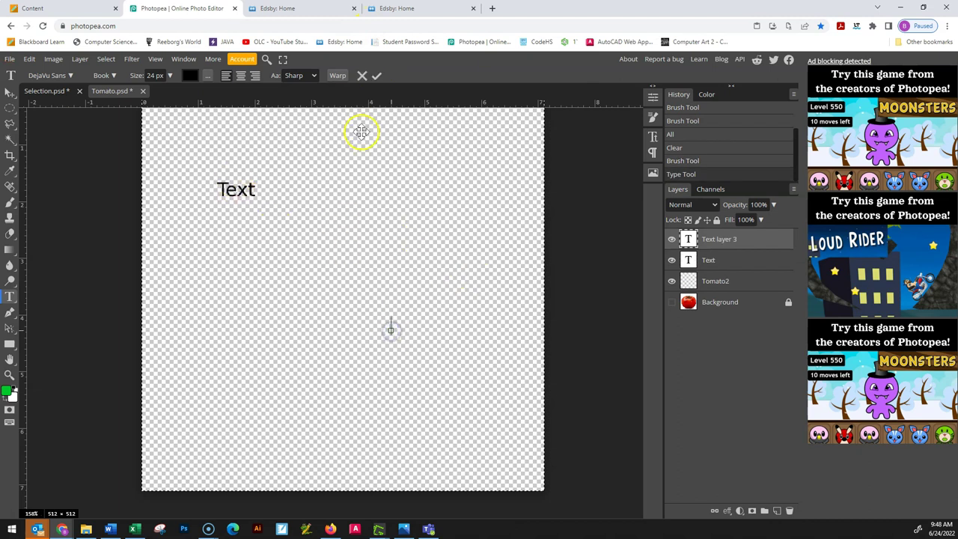
click(362, 76)
scroll(249, 215, up, 4)
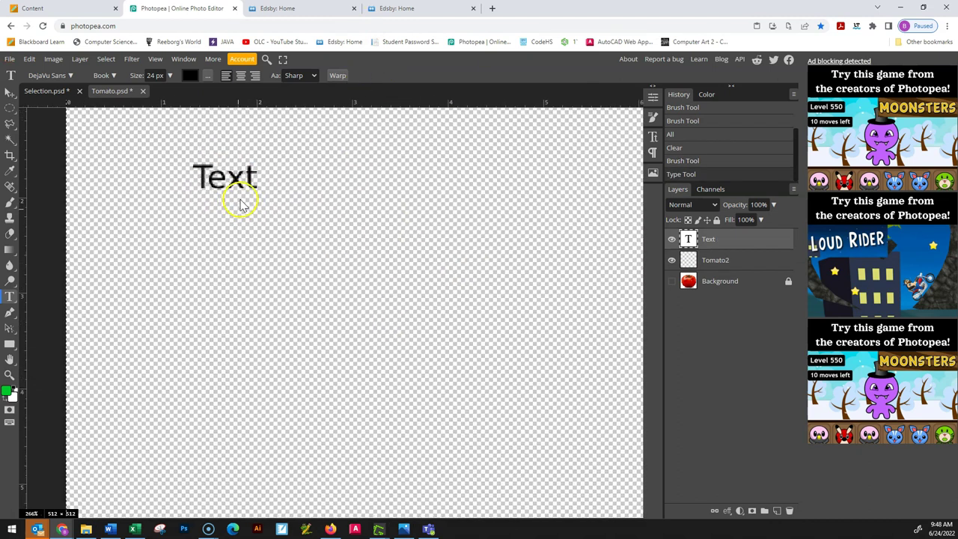
scroll(257, 171, down, 3)
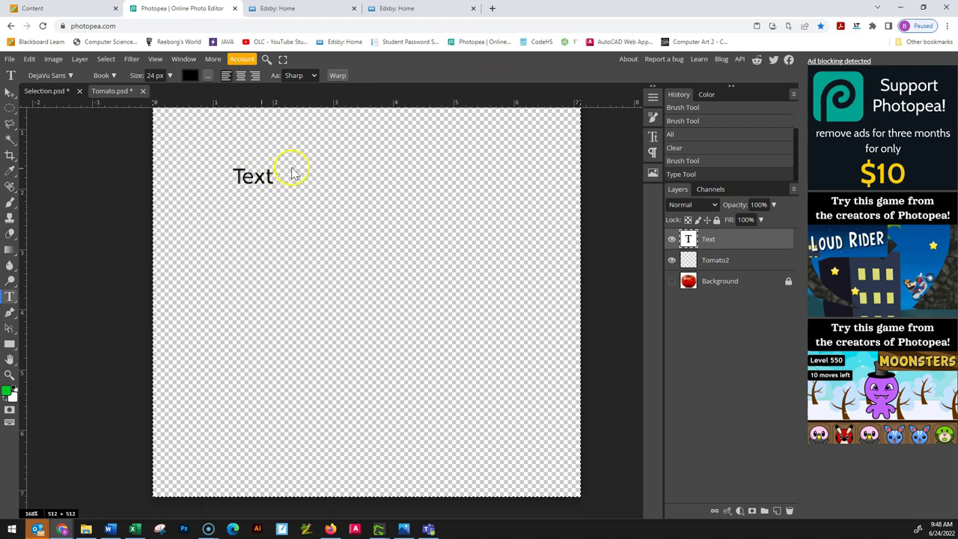
Switch to Selection.psd and add the text "TEXT" at 24 px above the ship.
click(56, 91)
scroll(516, 416, down, 2)
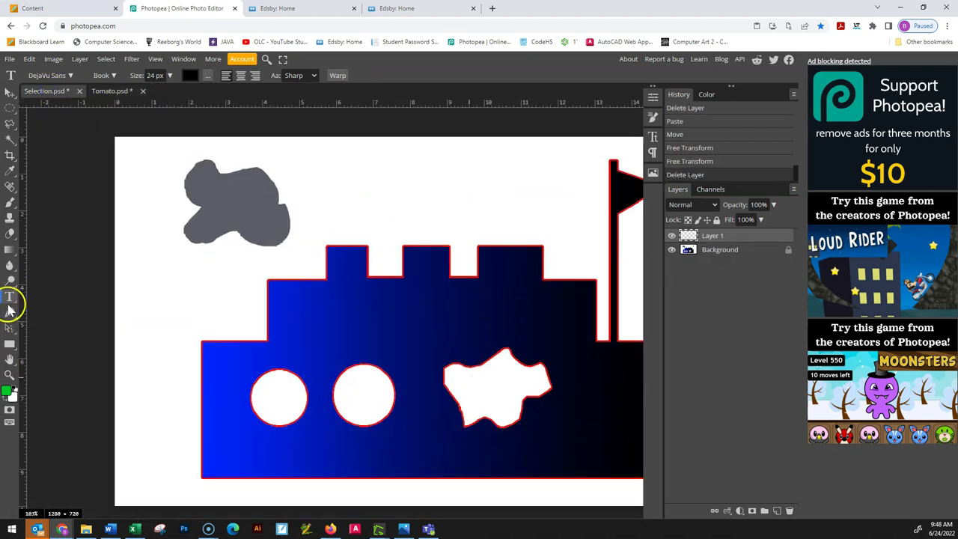
click(361, 171)
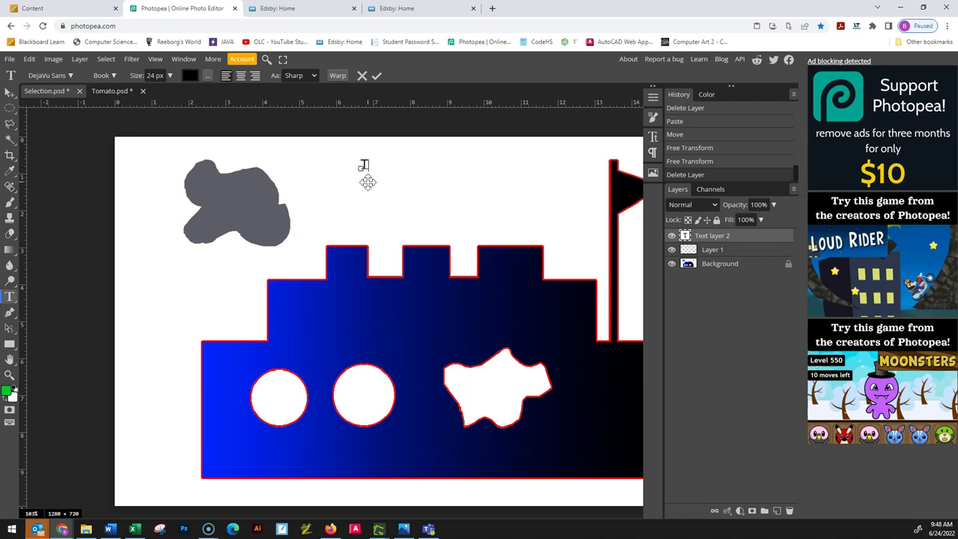
click(368, 77)
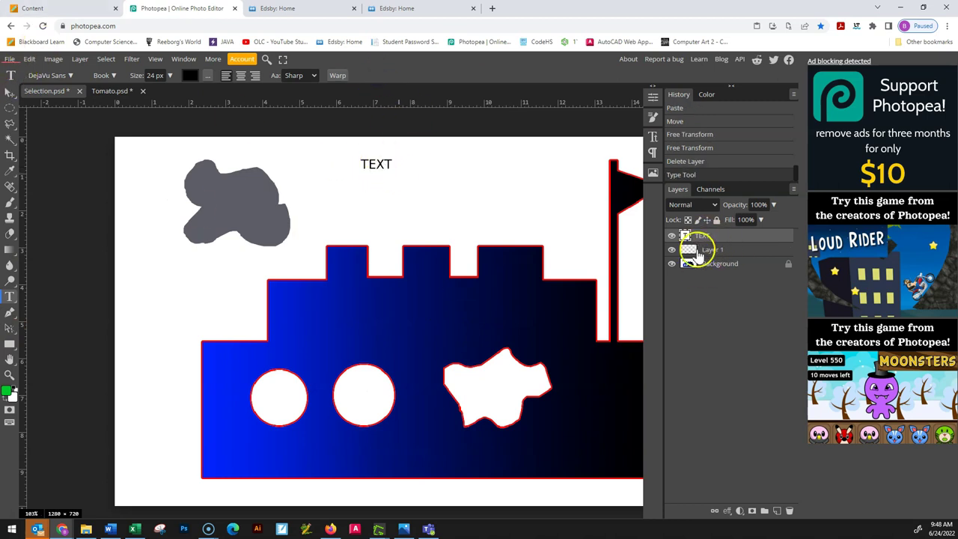
Try to enlarge and rotate the word TEXT freehand, and undo the transform.
click(10, 91)
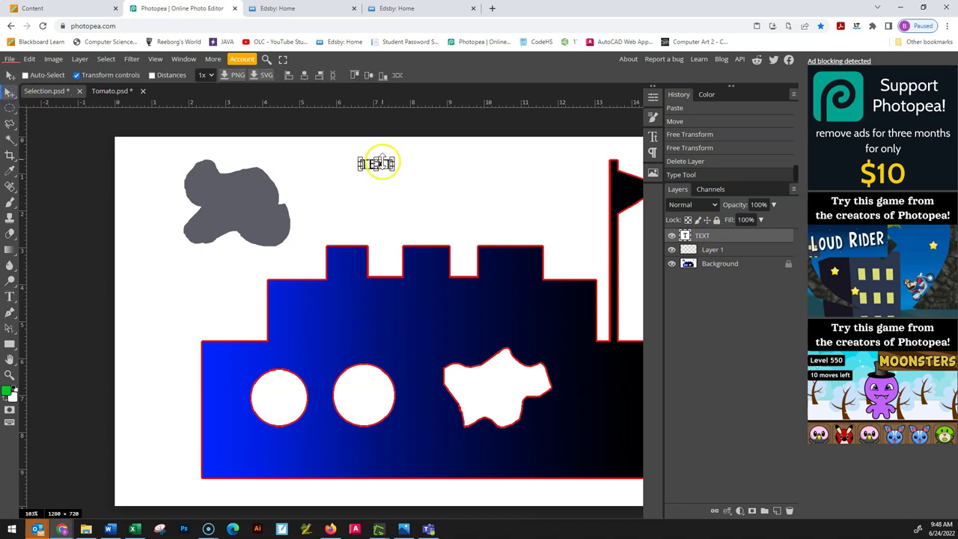
drag(391, 169, 462, 205)
drag(474, 157, 452, 139)
key(Return)
key(ctrl+z)
Scale the word TEXT proportionally to about 437% and nudge it slightly above the ship.
drag(391, 166, 500, 223)
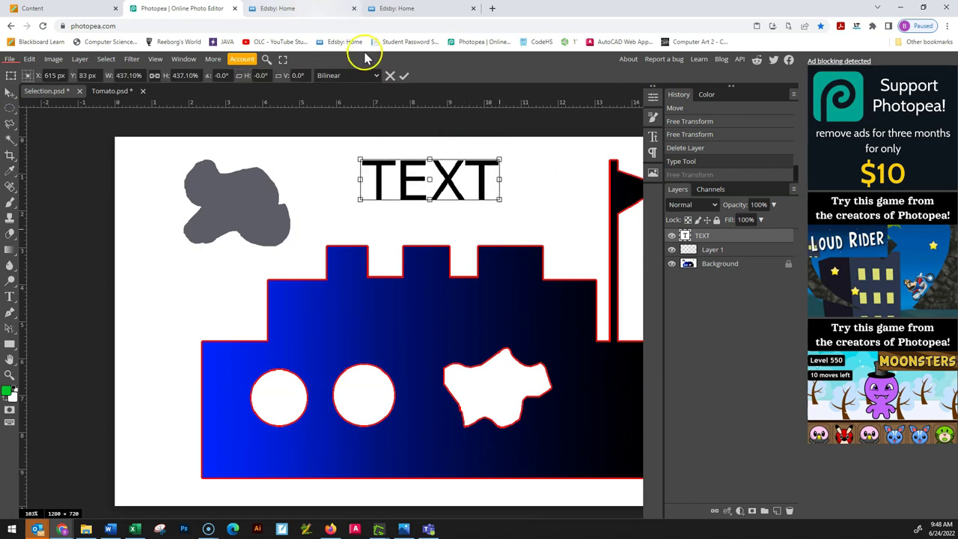
click(403, 75)
drag(487, 257, 489, 257)
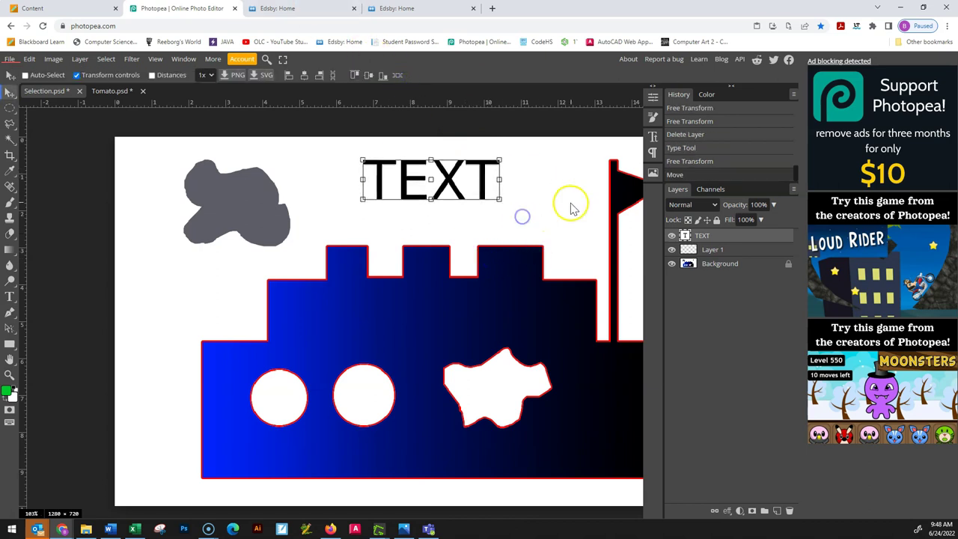
Set the font of the TEXT layer to Dearest Open in the character settings.
key(ctrl+t)
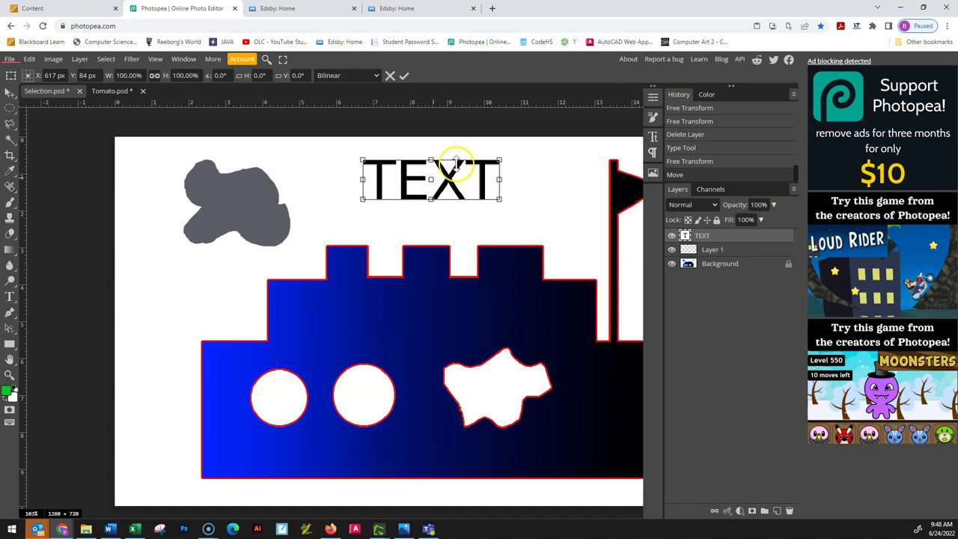
click(654, 149)
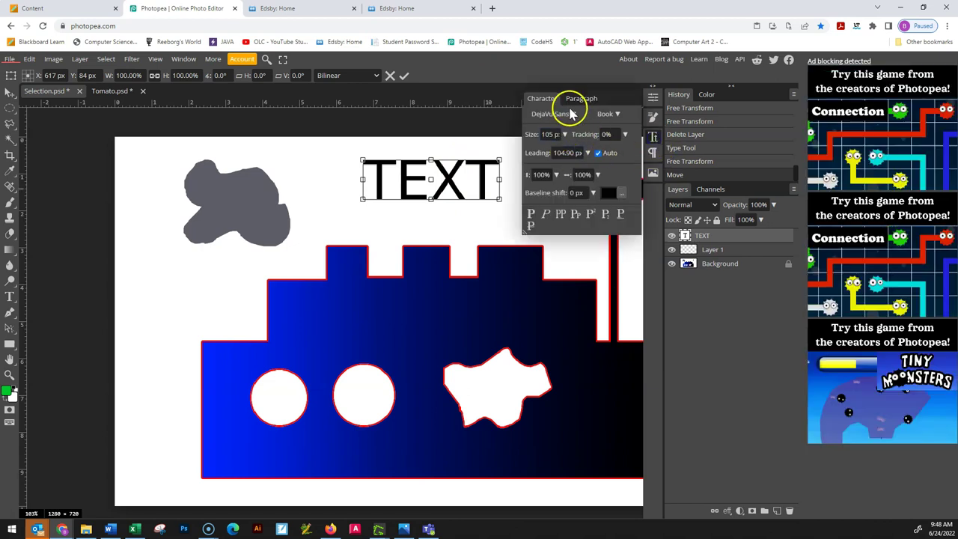
click(573, 115)
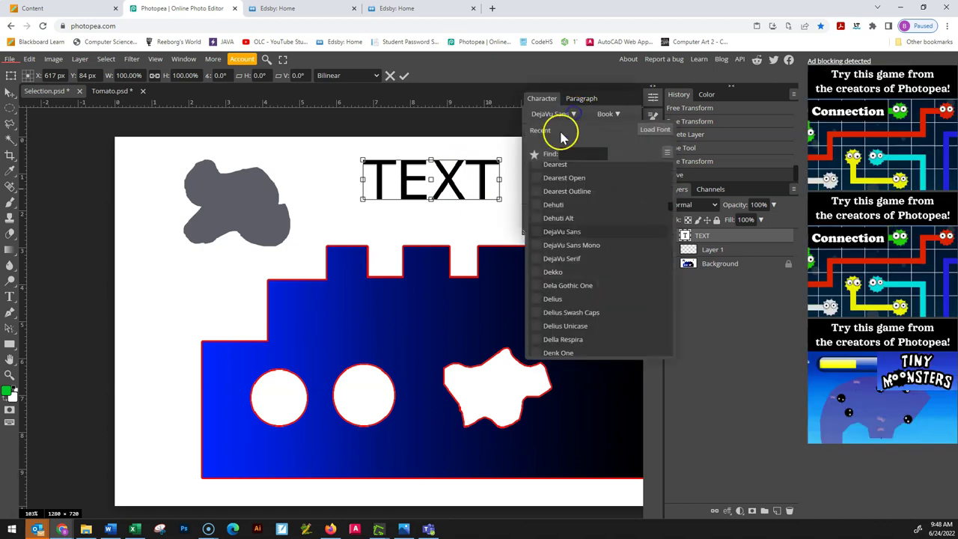
click(566, 177)
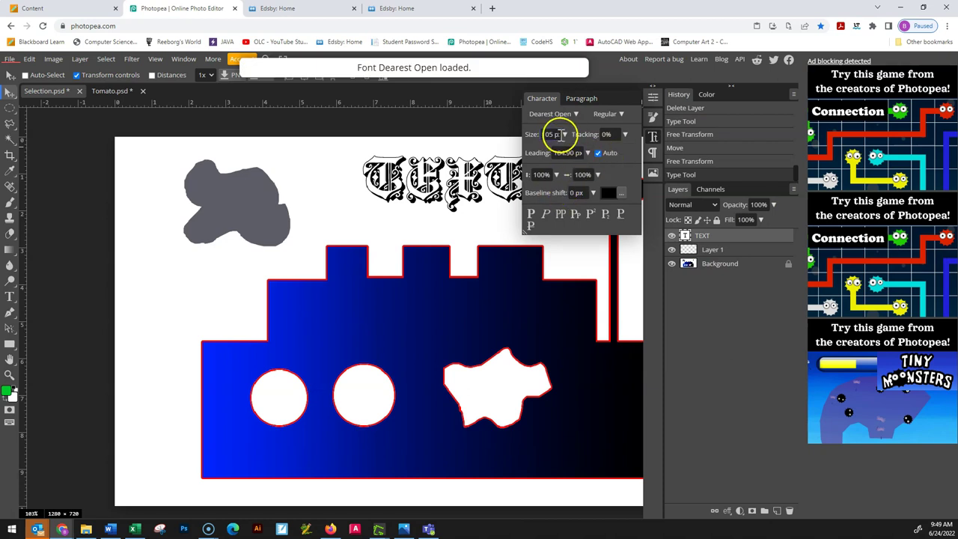
Set the TEXT layer's font to Dela Gothic One and move the word left, clear of the character settings.
click(575, 114)
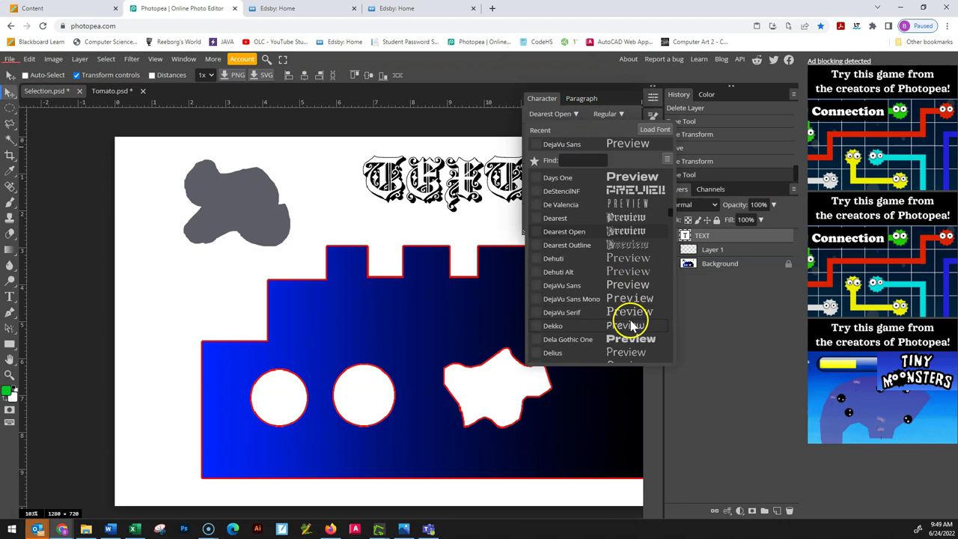
scroll(628, 297, down, 3)
click(633, 240)
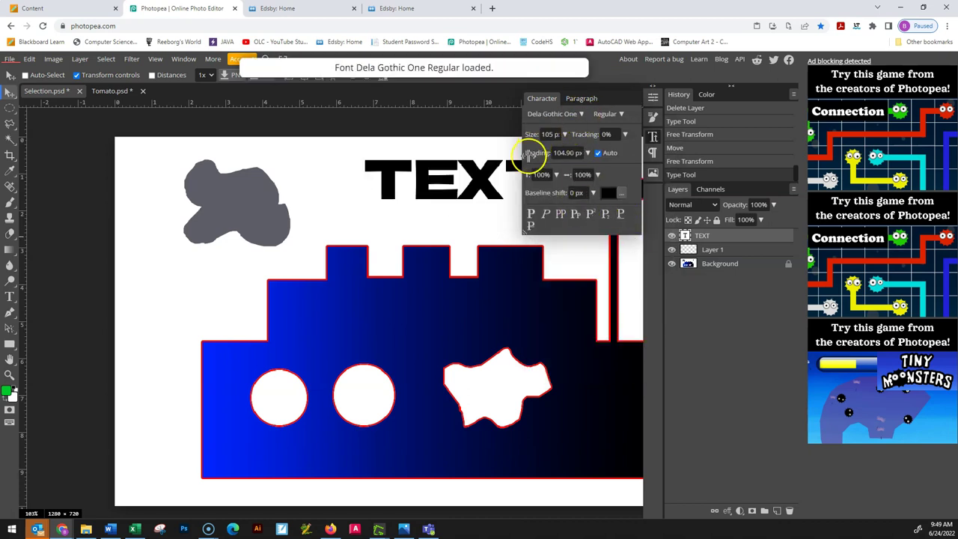
drag(449, 192, 441, 192)
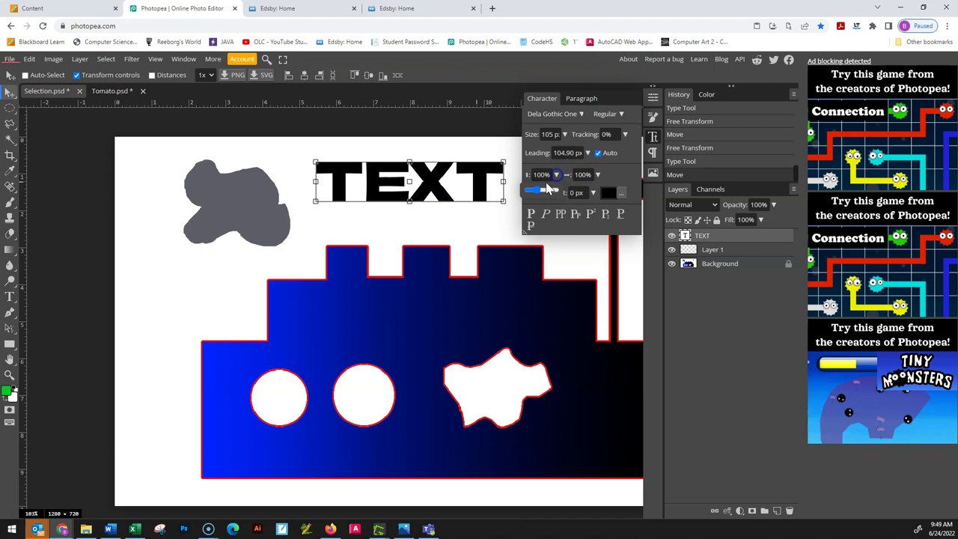
Set the word TEXT to 132% vertical and 104% horizontal scale, and apply faux bold and italic.
drag(538, 193, 579, 196)
click(602, 175)
click(531, 213)
click(545, 215)
Set the colour of the word TEXT to dark green 156f28.
click(609, 192)
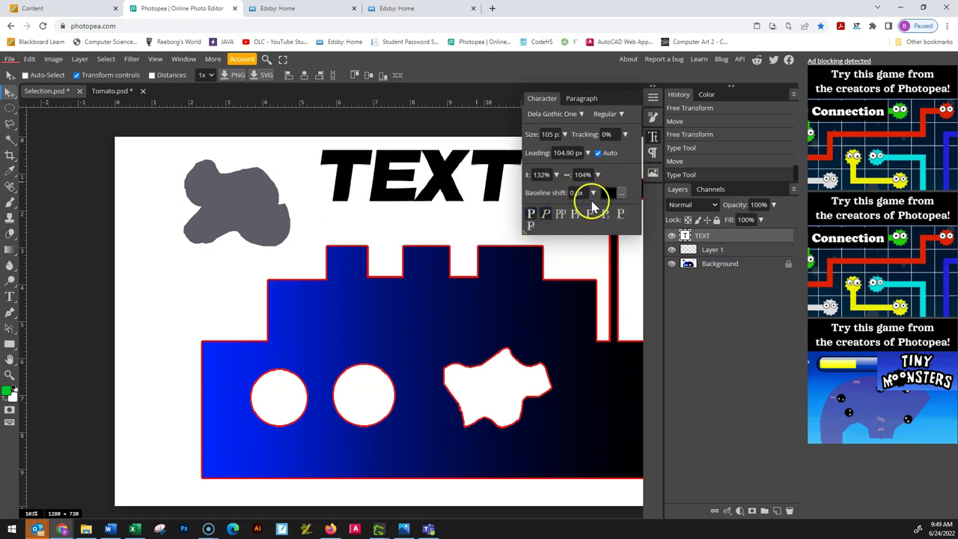
mouse_move(188, 230)
mouse_down()
mouse_move(214, 147)
mouse_move(185, 217)
mouse_up()
drag(309, 157, 317, 158)
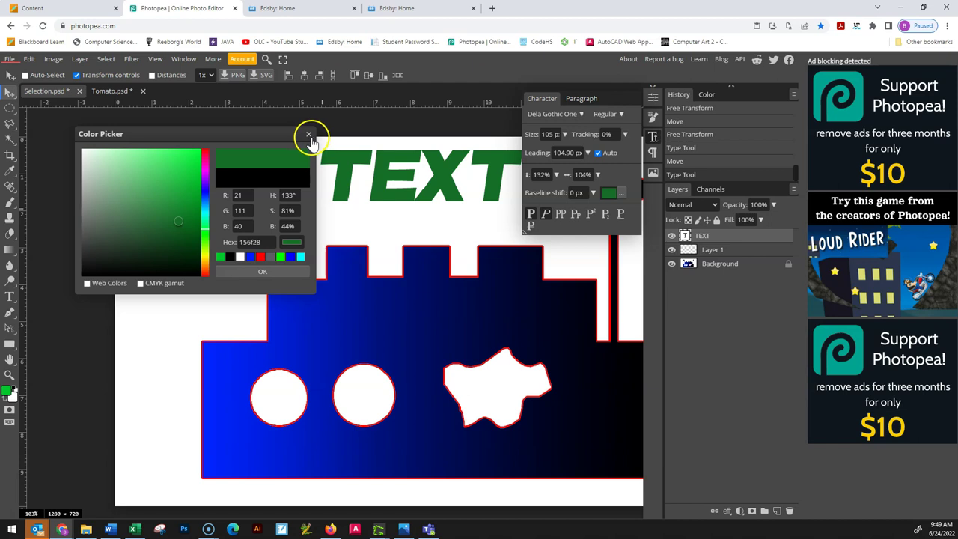
click(266, 273)
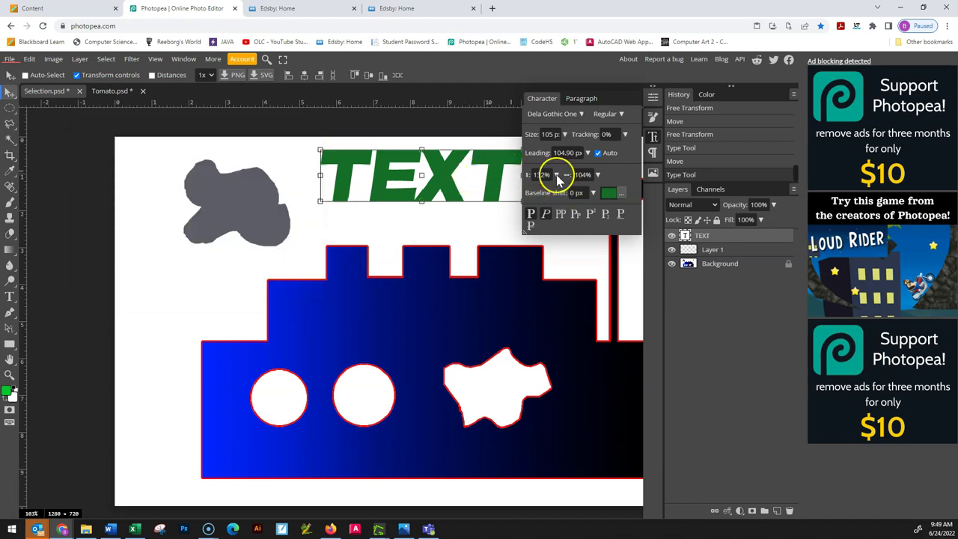
Try to apply the blue-to-black linear gradient across the word TEXT.
click(16, 253)
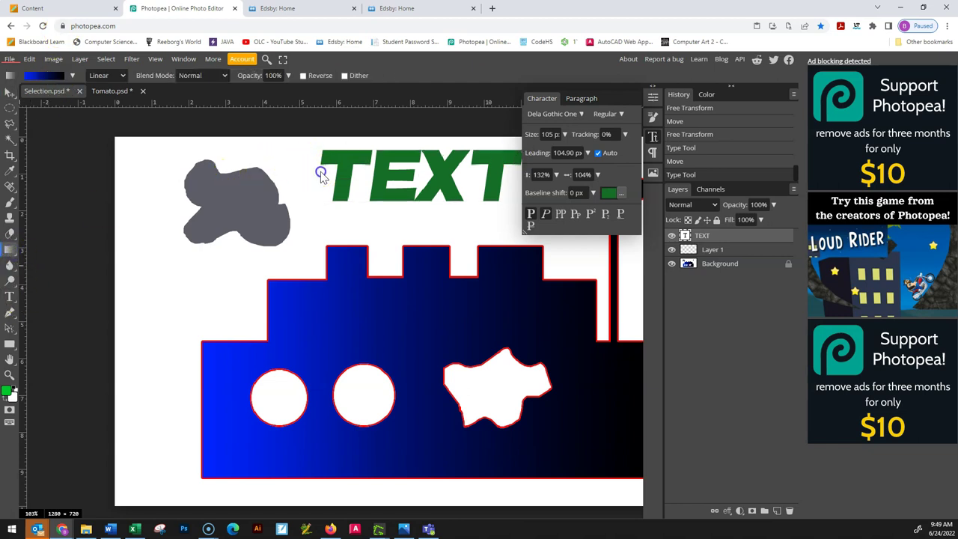
drag(320, 174, 473, 177)
drag(350, 168, 437, 184)
Rasterize the TEXT layer.
right_click(716, 237)
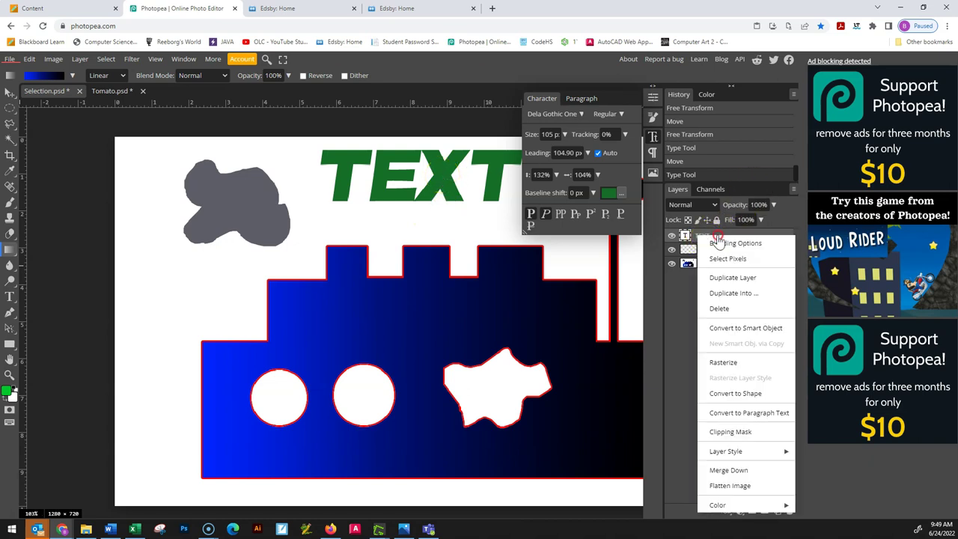
click(765, 367)
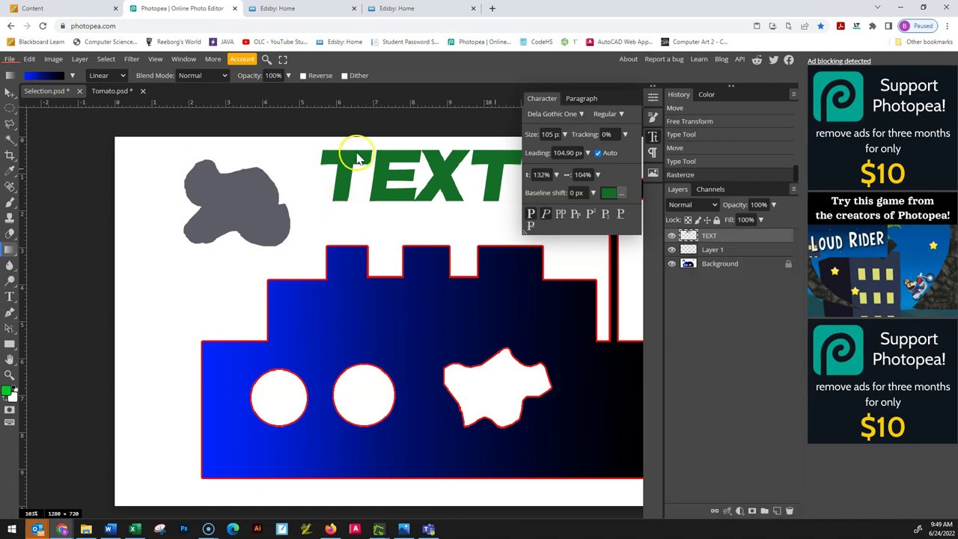
Try the blue-to-black linear gradient on the rasterized TEXT layer, and undo it.
drag(333, 183, 325, 184)
drag(512, 176, 511, 177)
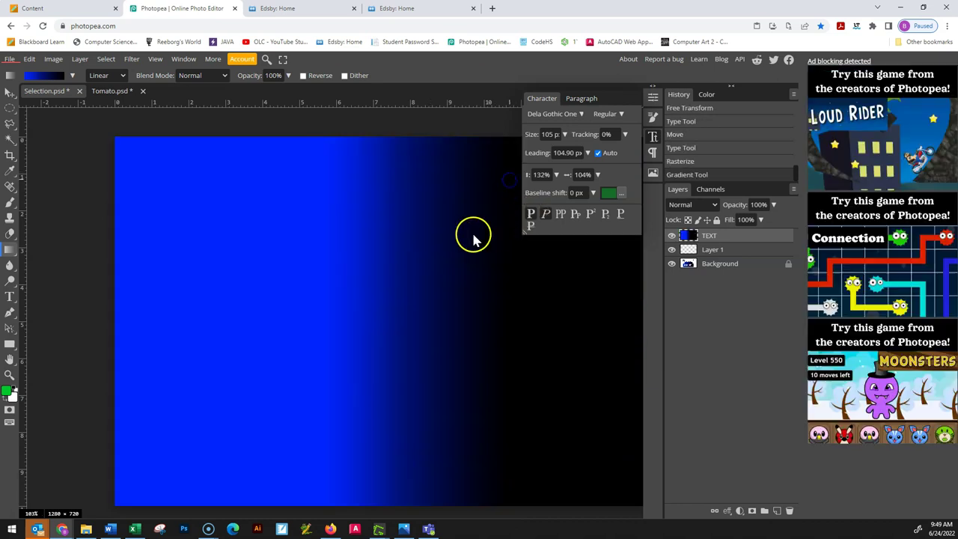
key(ctrl+z)
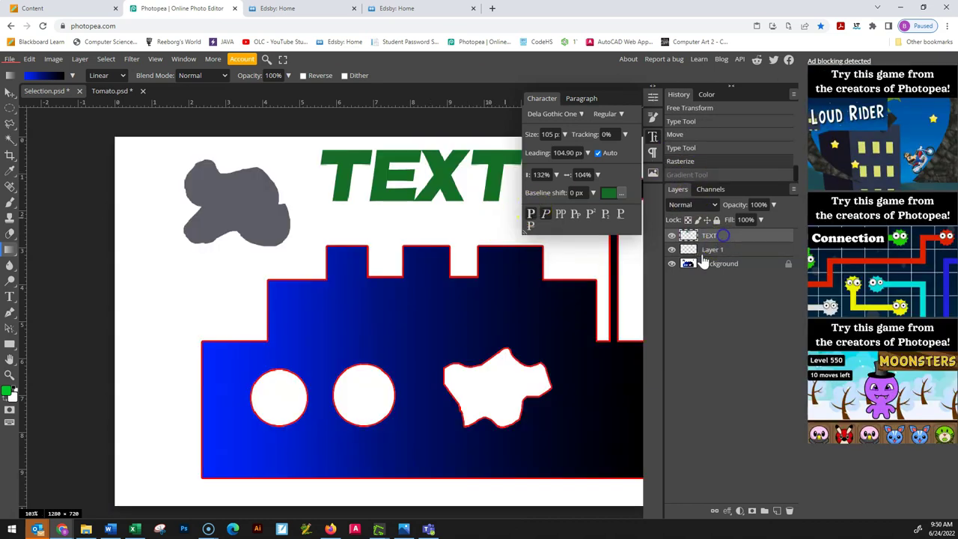
Lock Layer 1 completely, and try the gradient on the TEXT layer once more before undoing it.
click(756, 250)
click(716, 219)
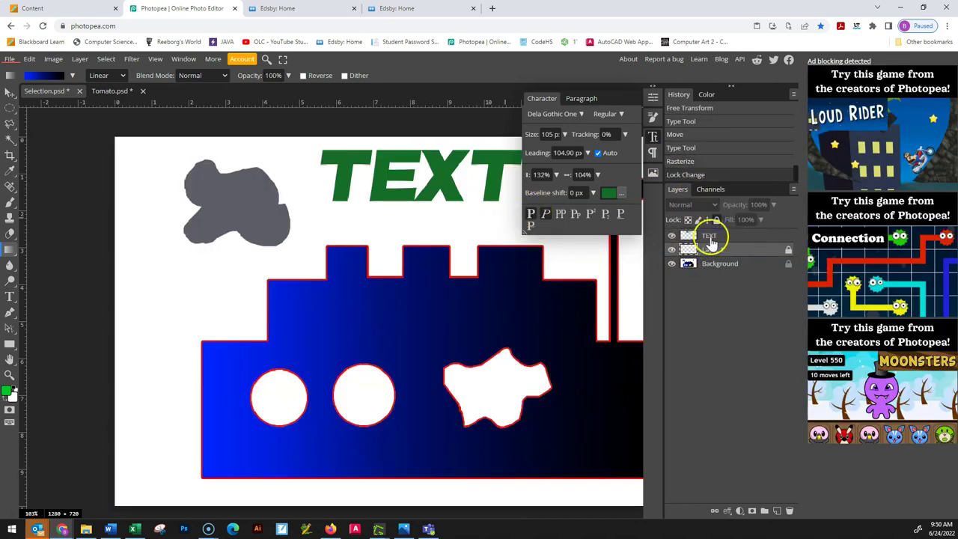
click(711, 236)
drag(479, 163, 480, 163)
key(ctrl+z)
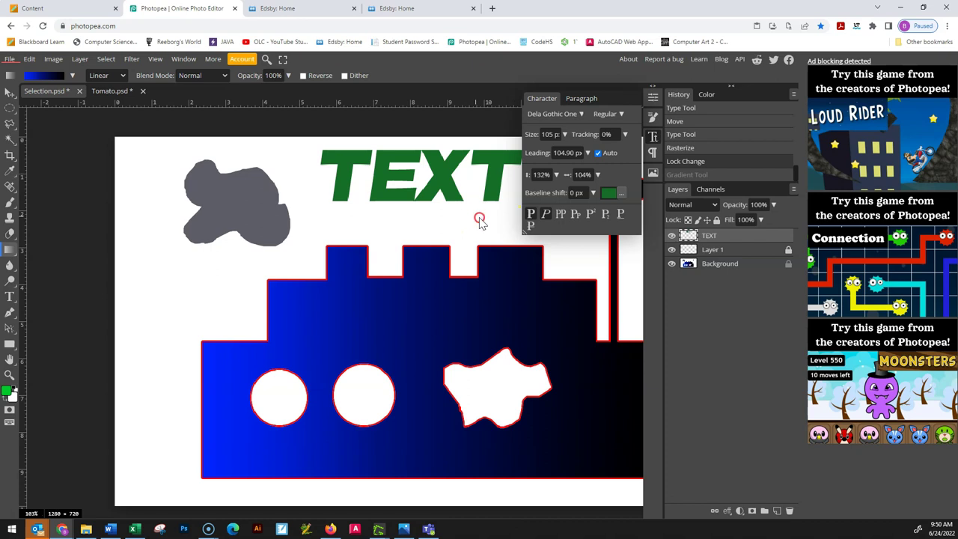
Select all the green letters of TEXT with the Magic Wand at tolerance 32, with Contiguous turned off.
drag(480, 221, 394, 267)
click(9, 139)
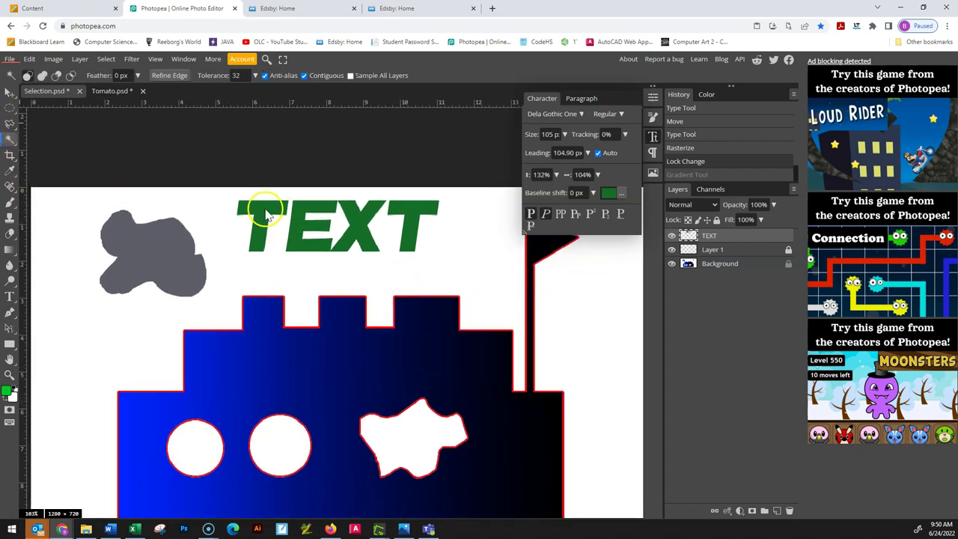
click(266, 215)
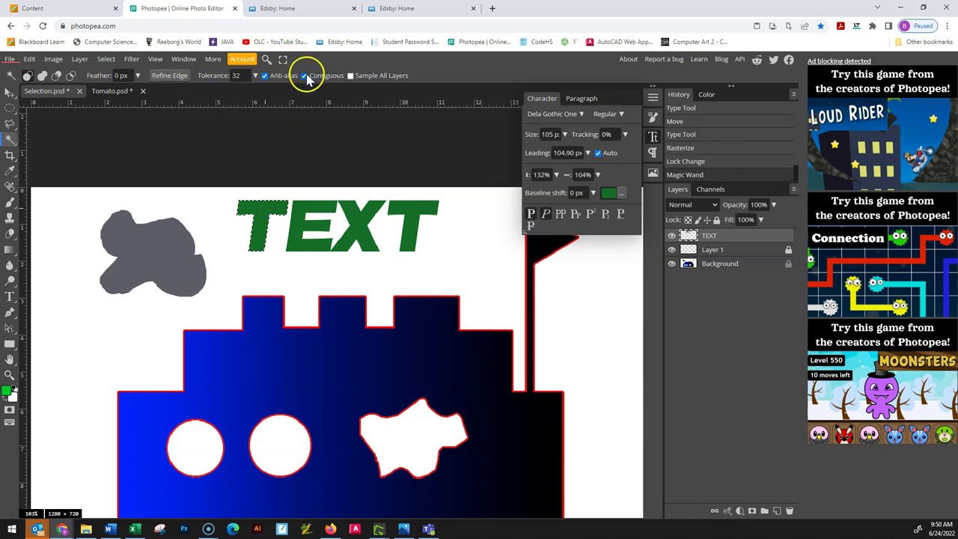
click(255, 213)
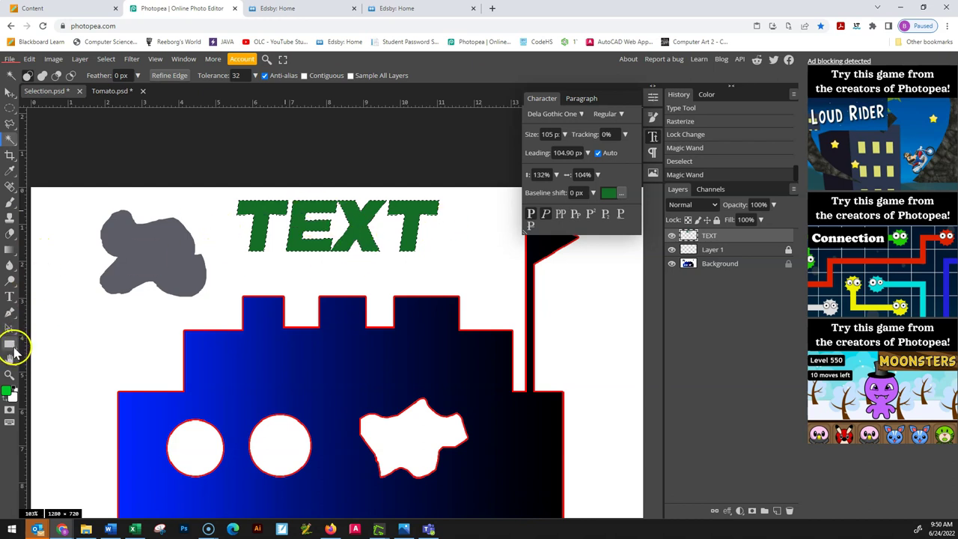
Fill the selected letters with a left-to-right blue-to-black gradient and outline them with an 8 px green outside stroke.
click(9, 249)
drag(245, 223, 447, 229)
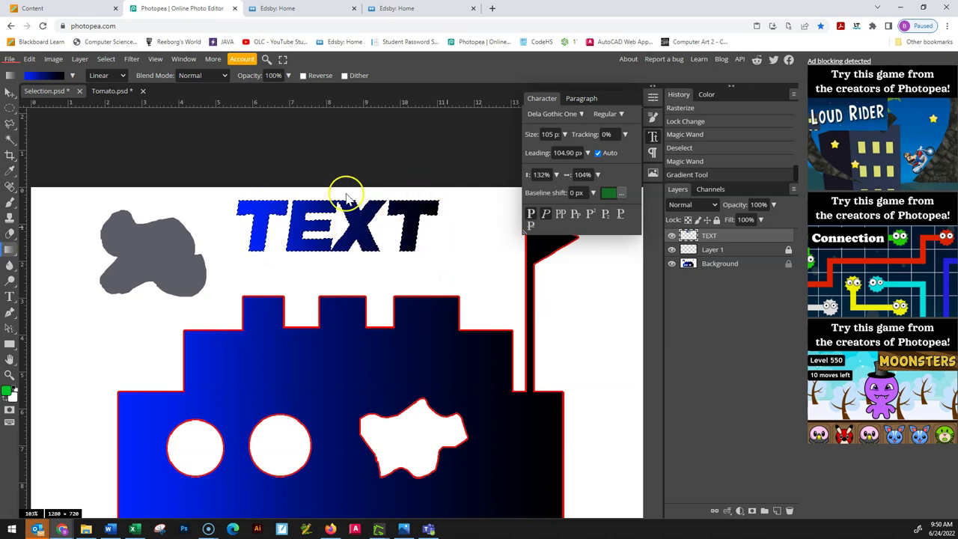
click(29, 59)
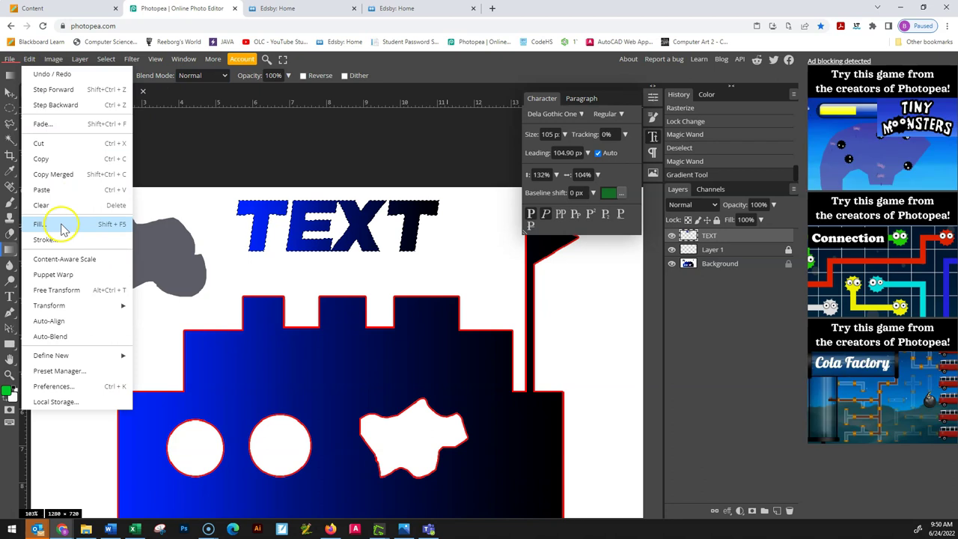
click(46, 240)
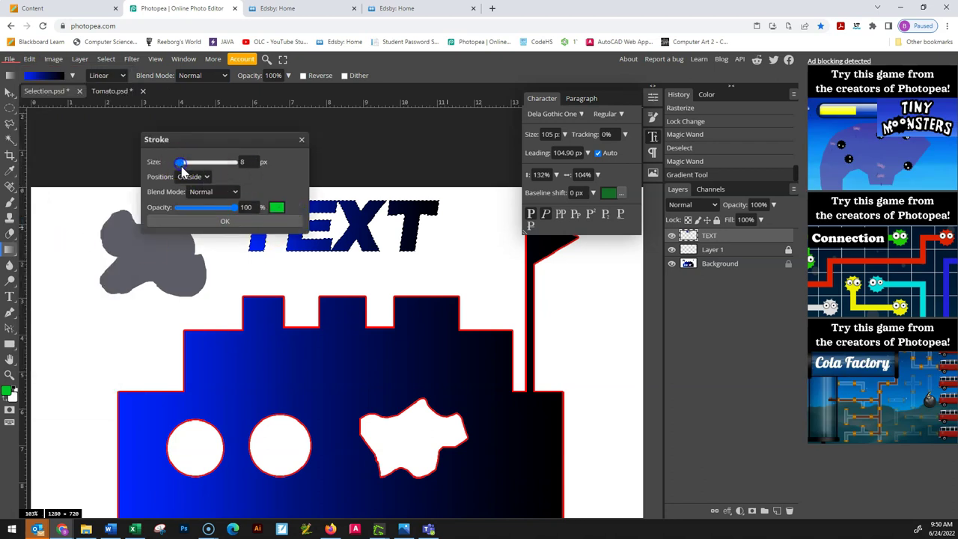
click(224, 221)
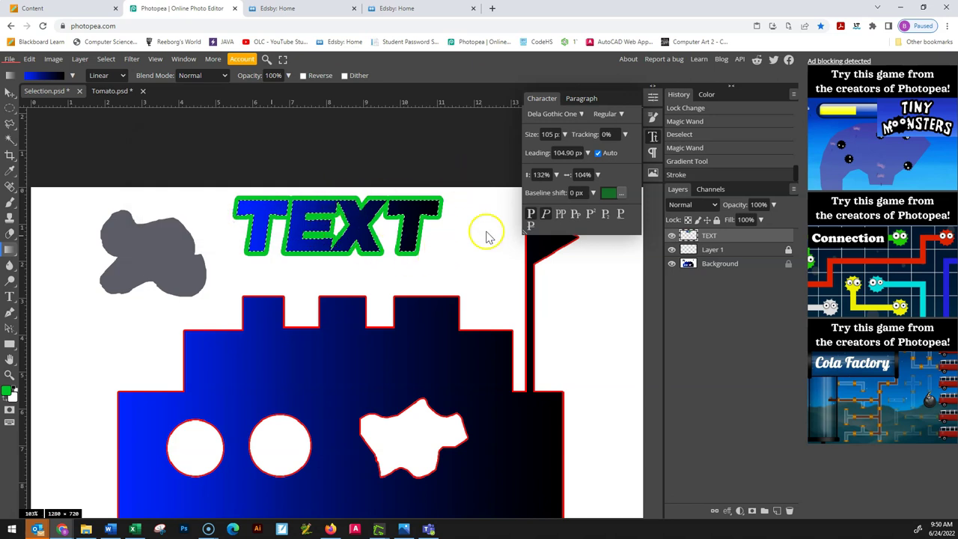
Try a very short gradient and downward vertical blue-to-black gradients in the selected letters, undoing each one.
drag(486, 237, 481, 243)
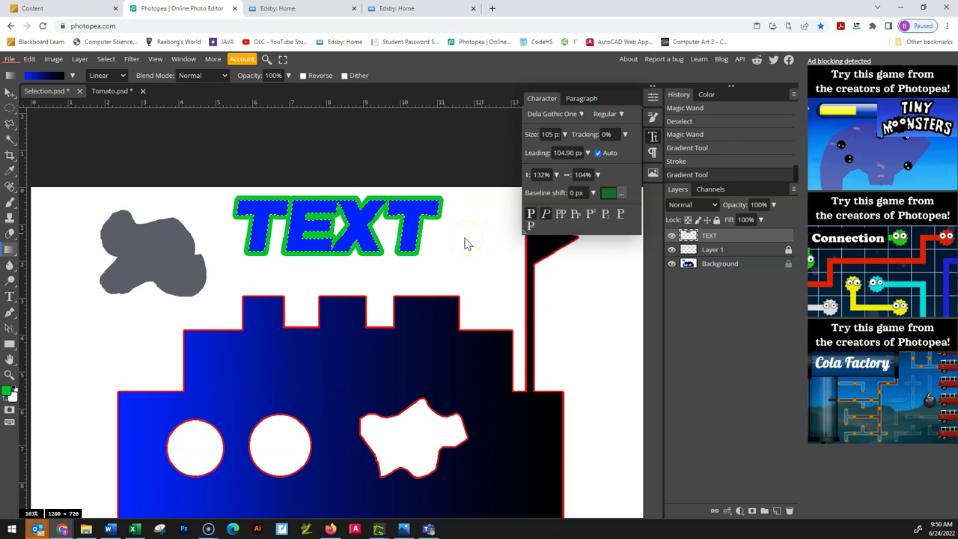
key(ctrl+z)
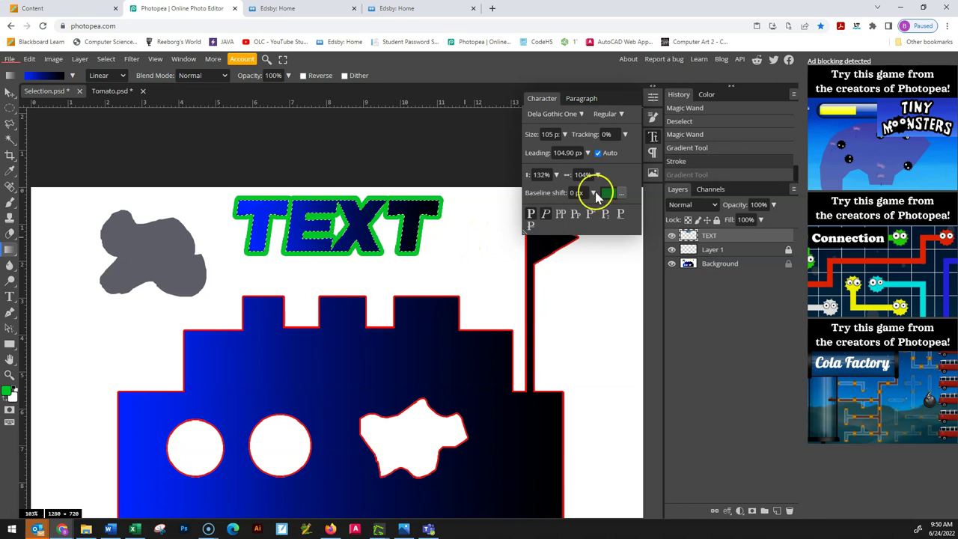
click(731, 513)
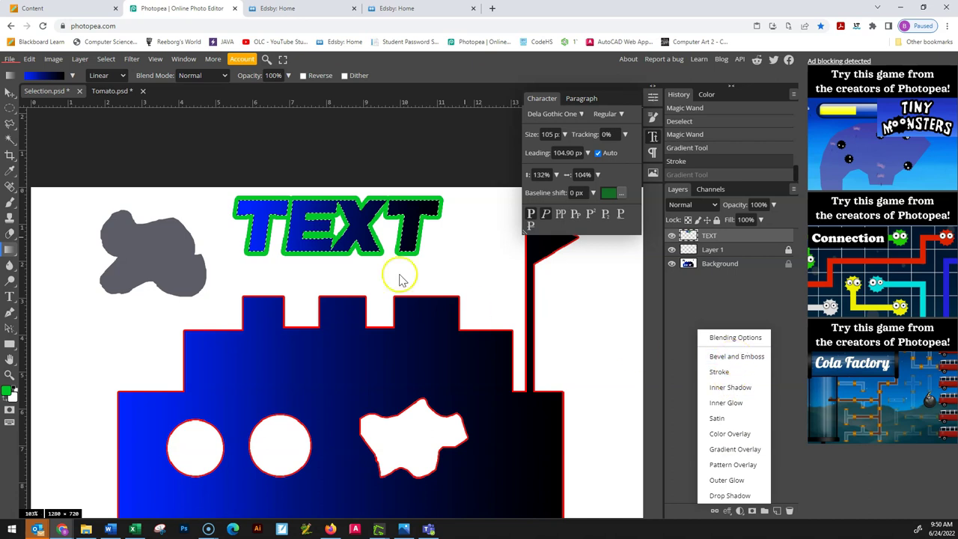
drag(359, 222, 358, 272)
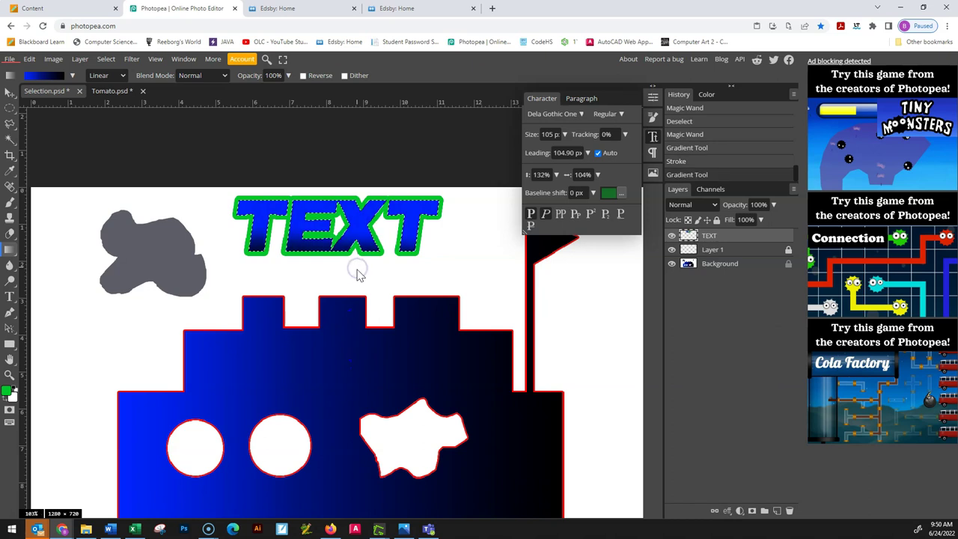
key(ctrl+z)
drag(362, 220, 360, 275)
key(ctrl+z)
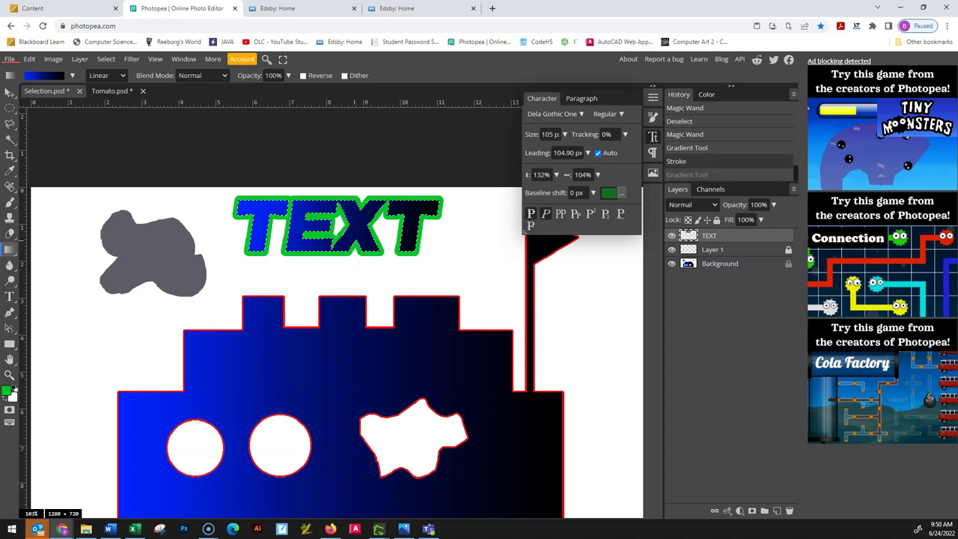
Move the selected letter fills down out of their green outline onto the ship, above the round windows.
click(9, 90)
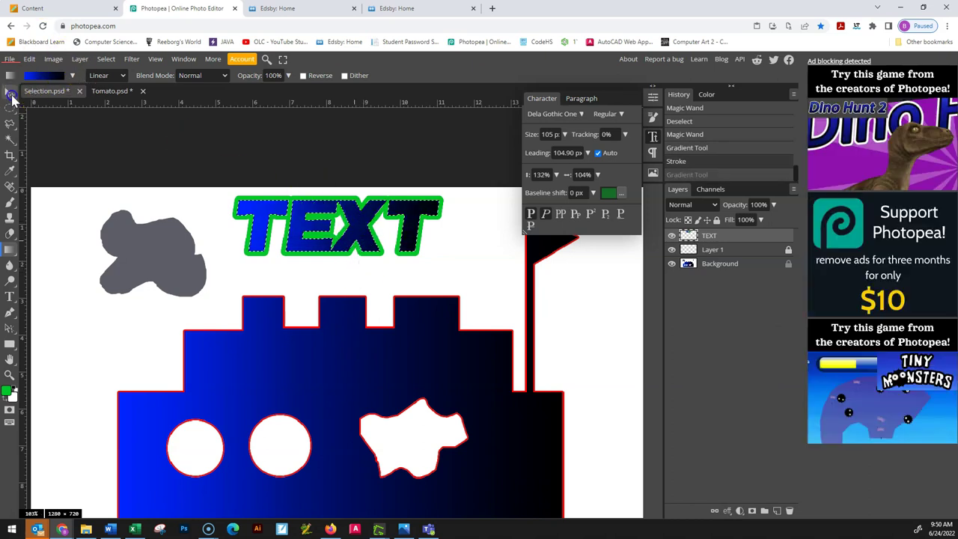
drag(318, 227, 298, 369)
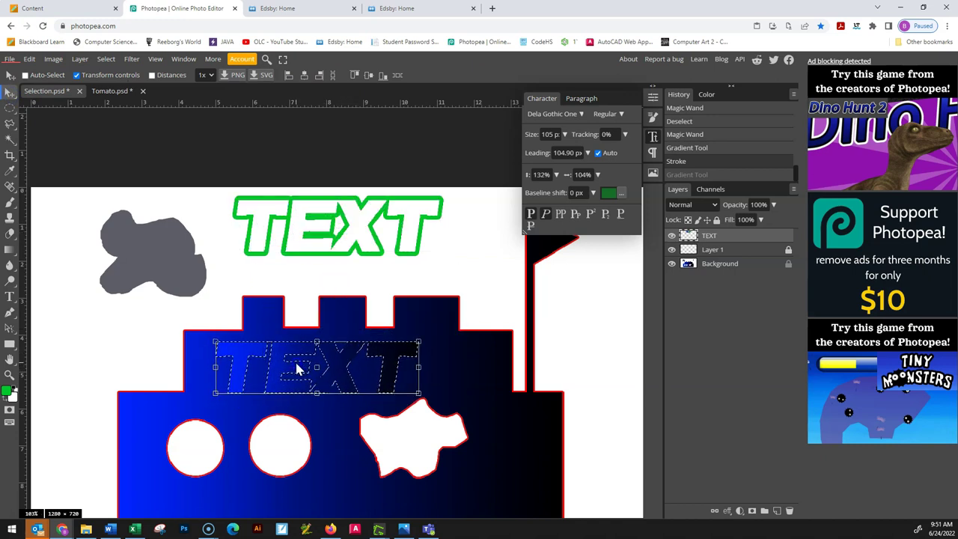
Set the start colour stop of the gradient to grey 848795.
click(9, 253)
click(43, 75)
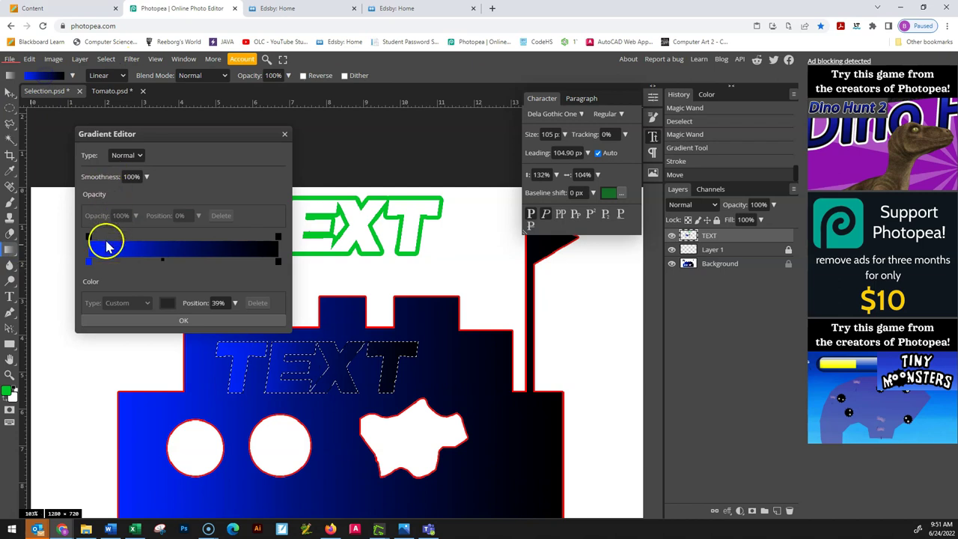
click(89, 262)
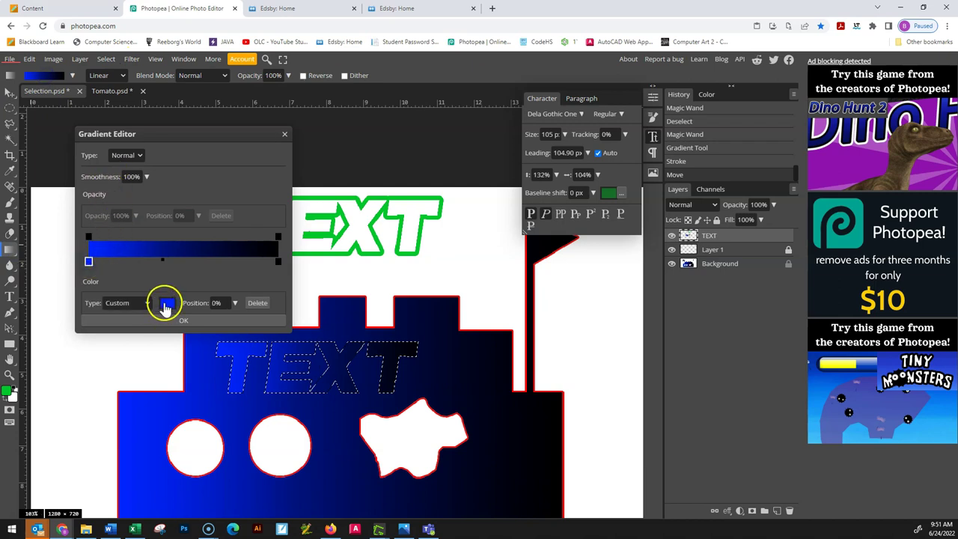
click(166, 307)
click(94, 201)
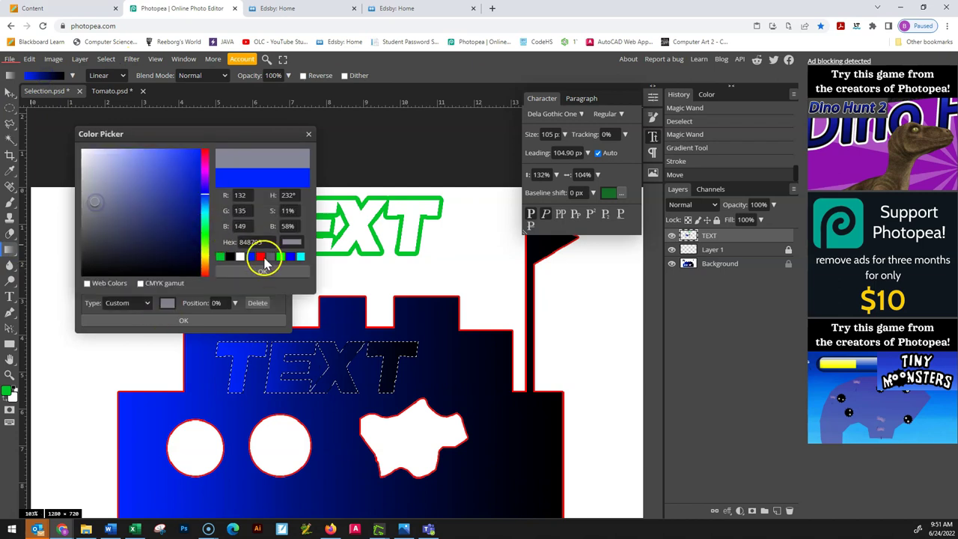
click(262, 271)
Set the gradient's end colour stop to dark pink and apply the gradient left to right across the selected letters.
click(278, 262)
click(193, 297)
click(165, 307)
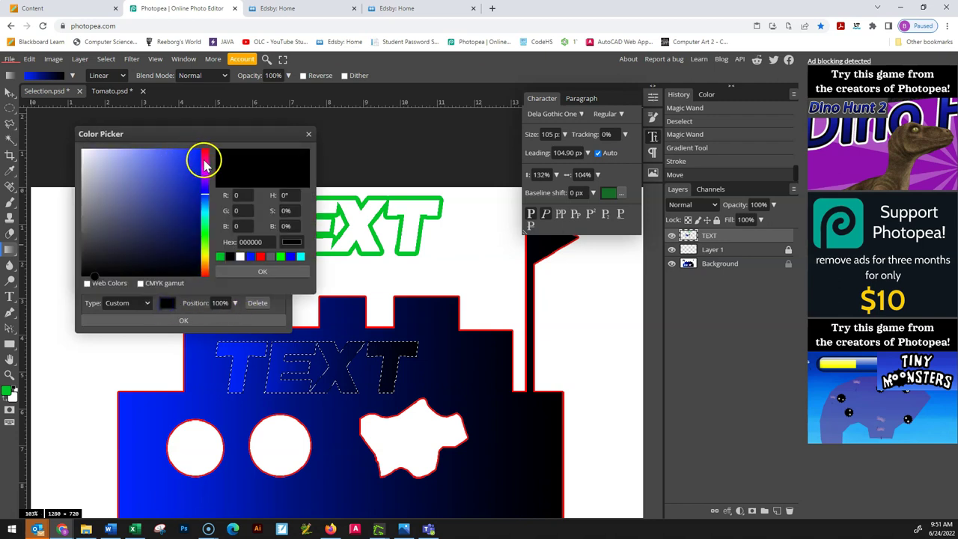
click(204, 158)
click(172, 198)
click(249, 272)
click(183, 320)
drag(201, 360, 412, 362)
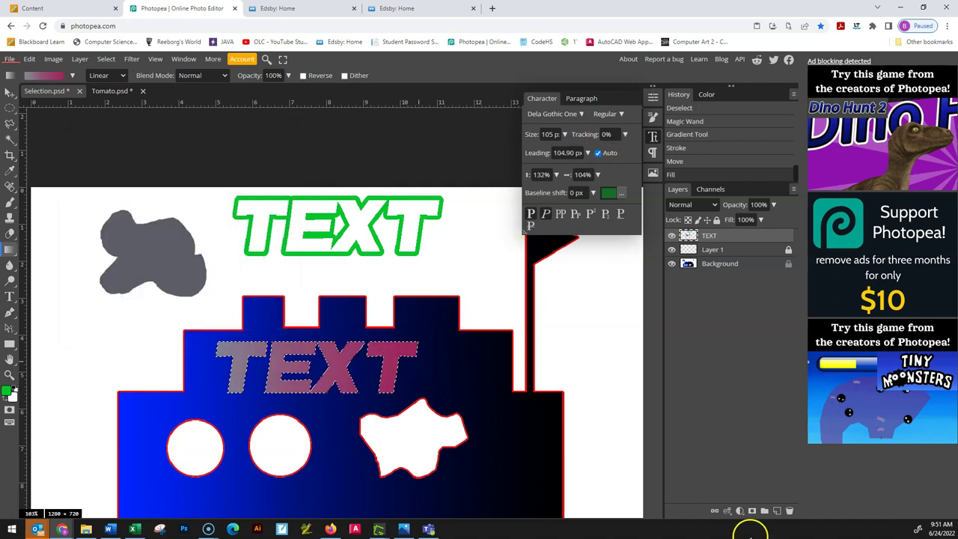
Add a Bevel and Emboss effect in the Emboss style to the TEXT layer, and deselect the letters.
click(727, 512)
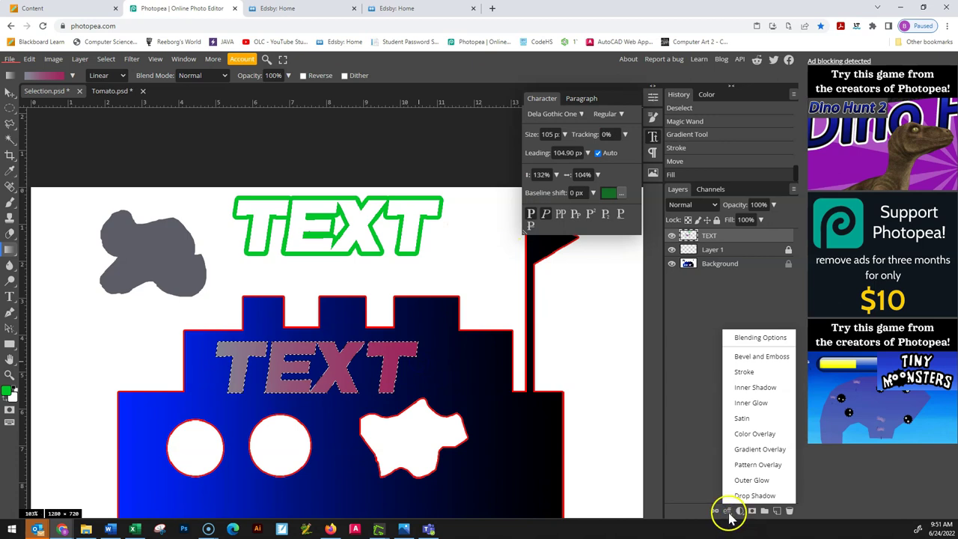
click(754, 357)
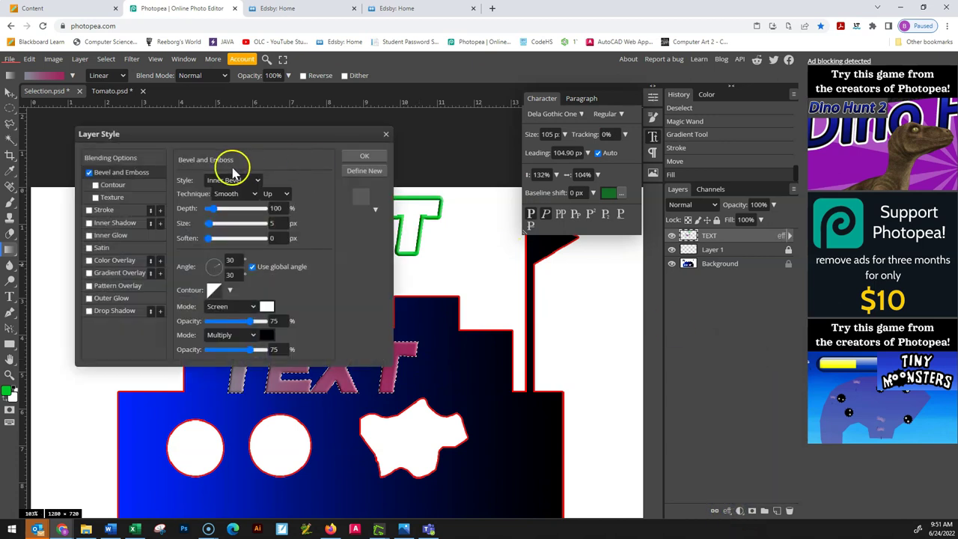
drag(213, 134, 636, 179)
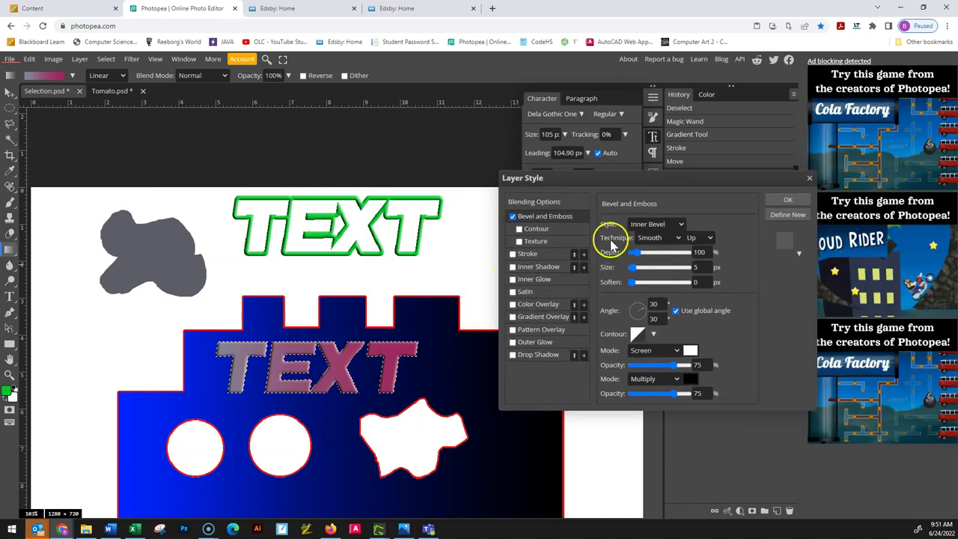
click(676, 223)
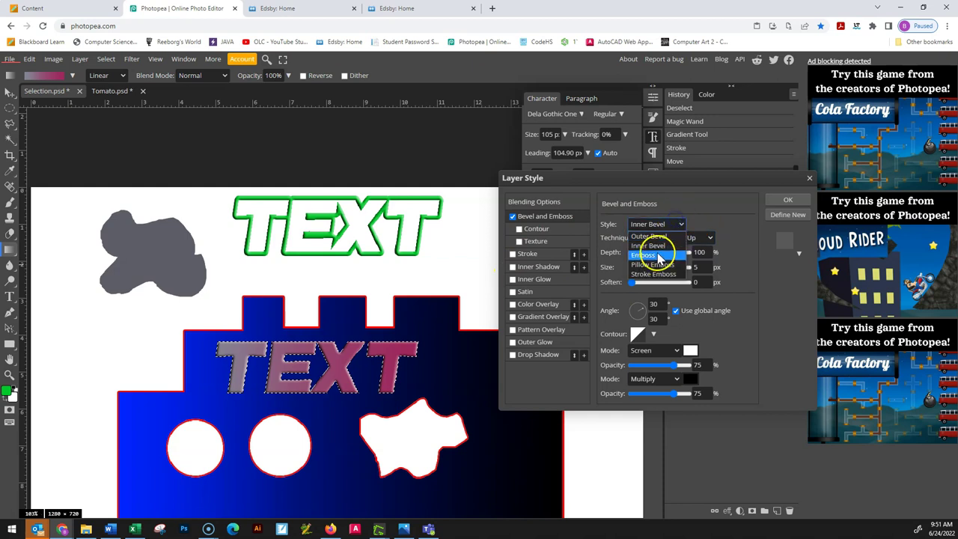
click(653, 255)
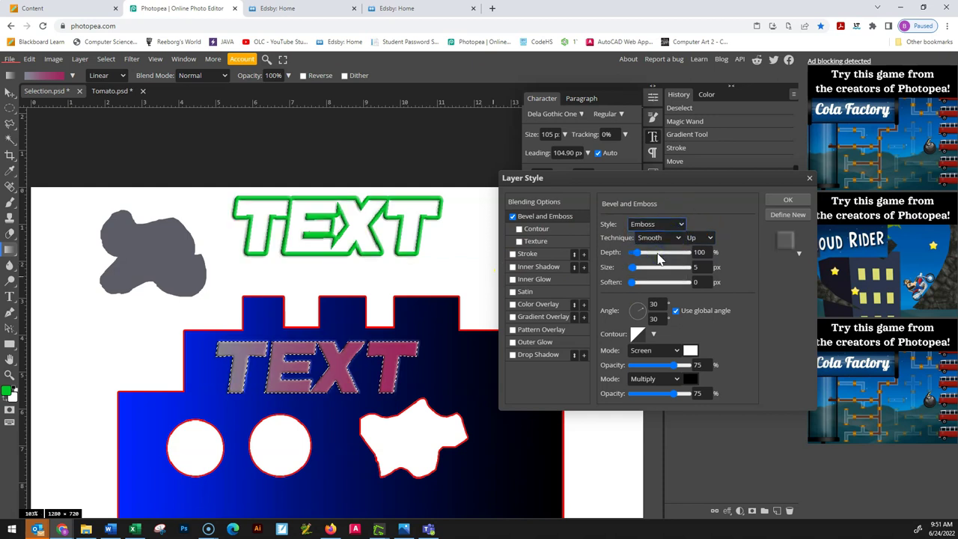
click(784, 200)
key(ctrl+d)
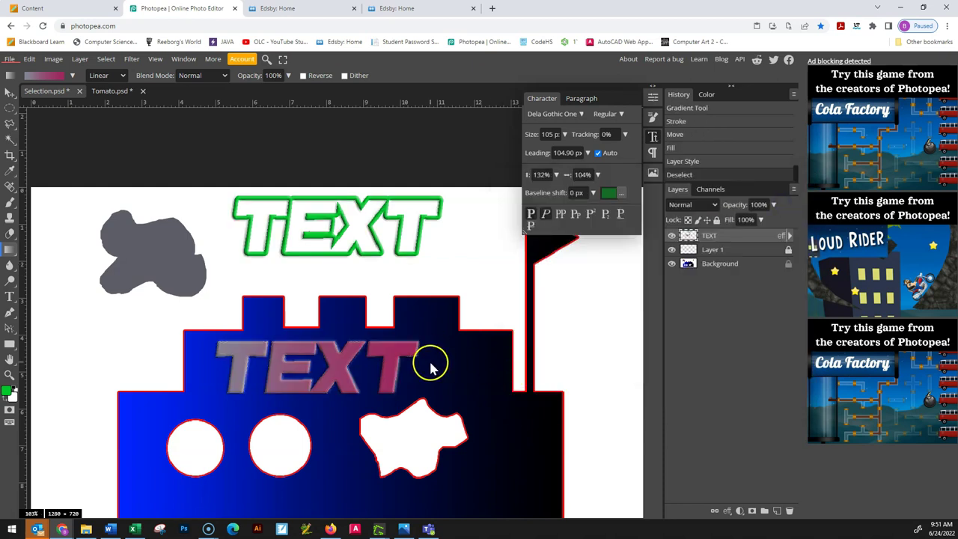
scroll(357, 372, up, 4)
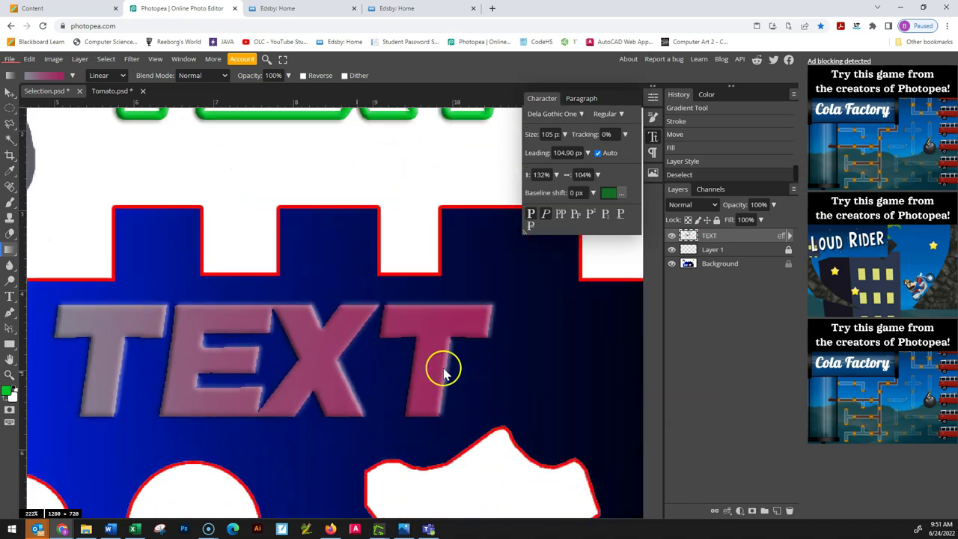
scroll(450, 391, down, 2)
scroll(451, 391, down, 2)
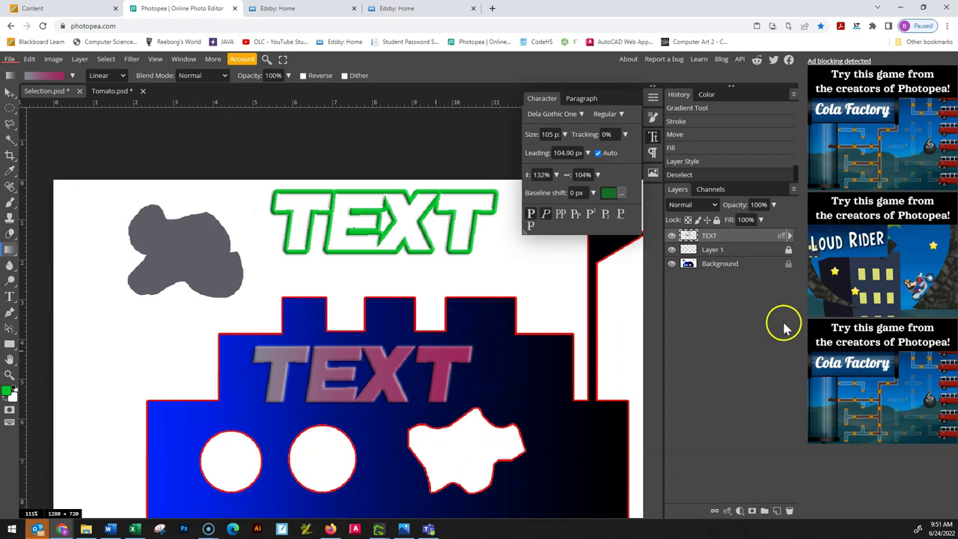
Add a Drop Shadow at 74% opacity, 128° angle and 30 px distance to the TEXT layer, and enable its Stroke effect.
click(727, 511)
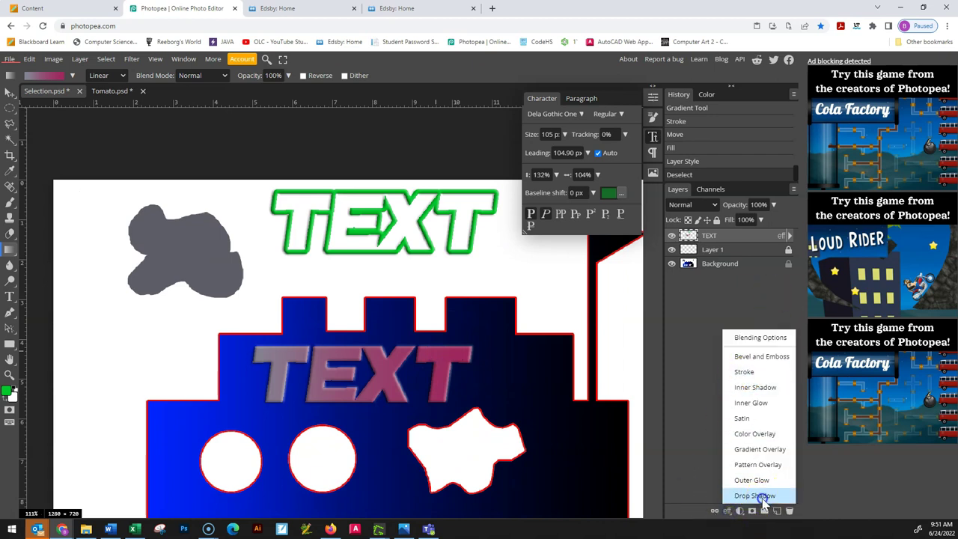
click(754, 495)
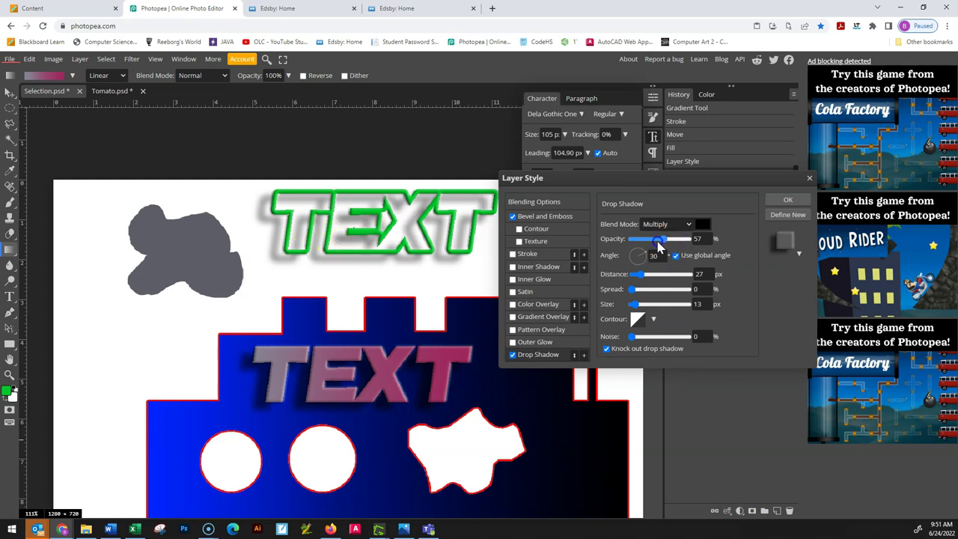
drag(654, 246, 676, 247)
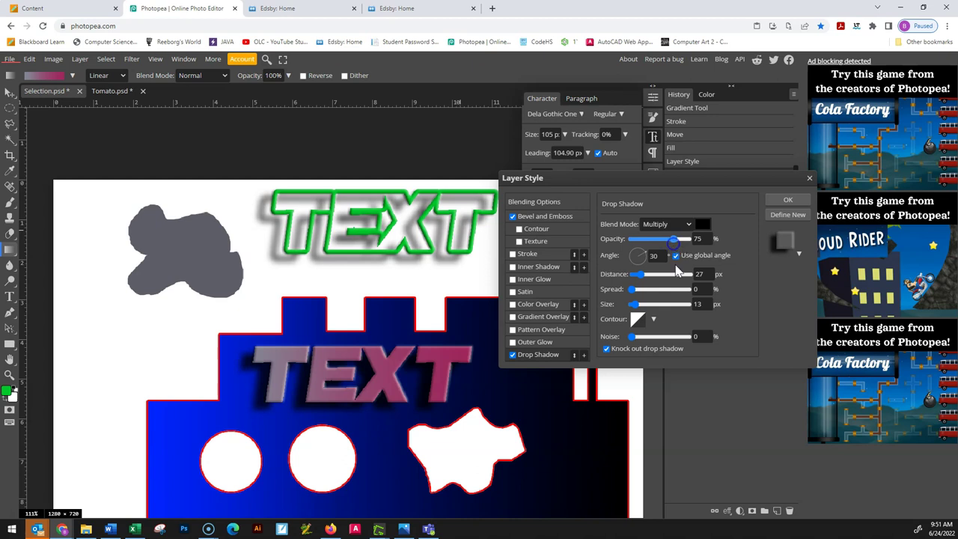
mouse_move(642, 274)
mouse_down()
mouse_move(663, 274)
mouse_move(635, 289)
mouse_move(635, 301)
mouse_move(665, 280)
mouse_move(635, 251)
mouse_up()
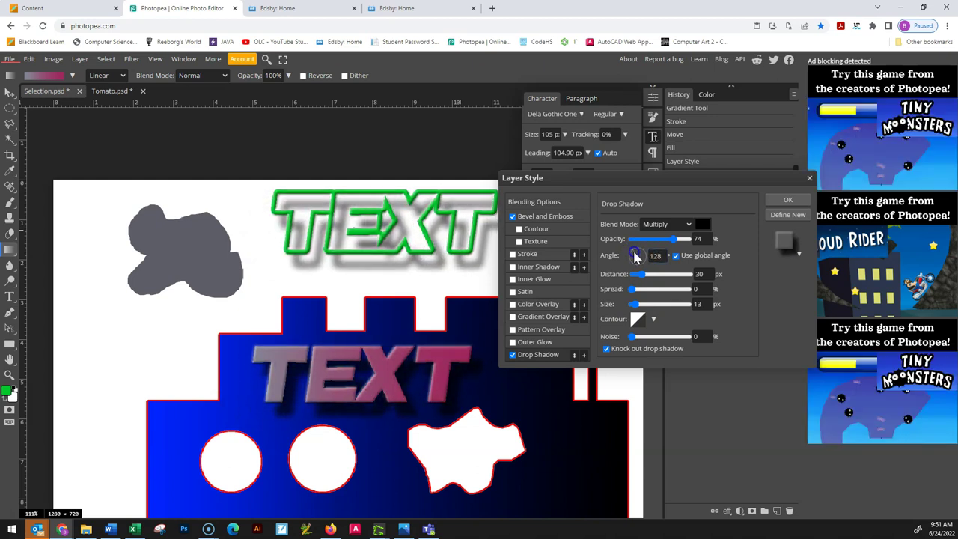
click(512, 254)
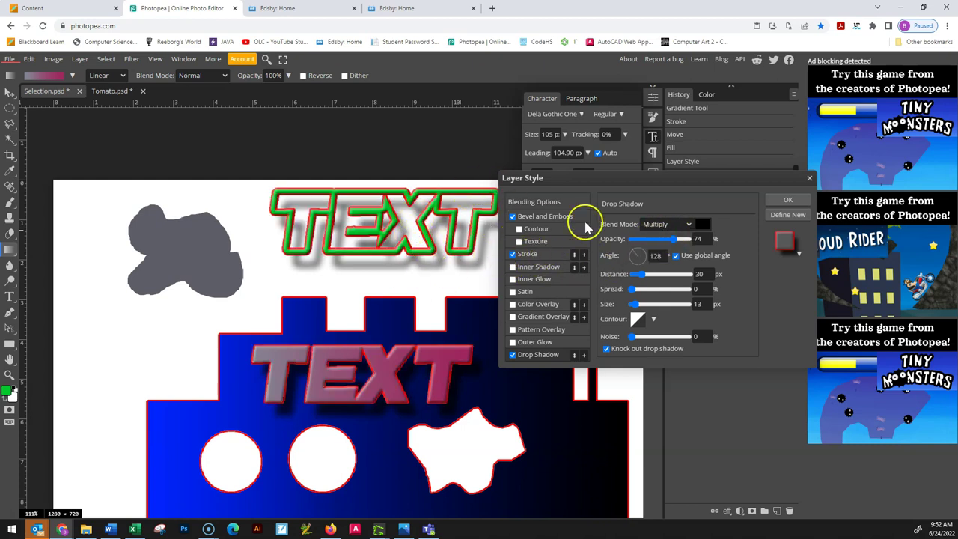
click(786, 200)
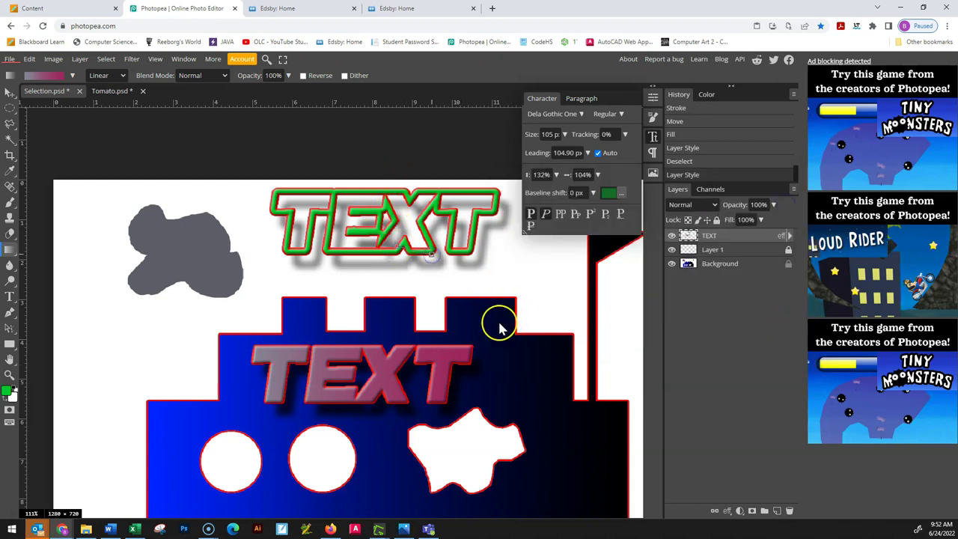
Draw a short grey-to-dark-pink gradient on the TEXT layer with nothing selected, and delete the layer.
drag(441, 258, 489, 267)
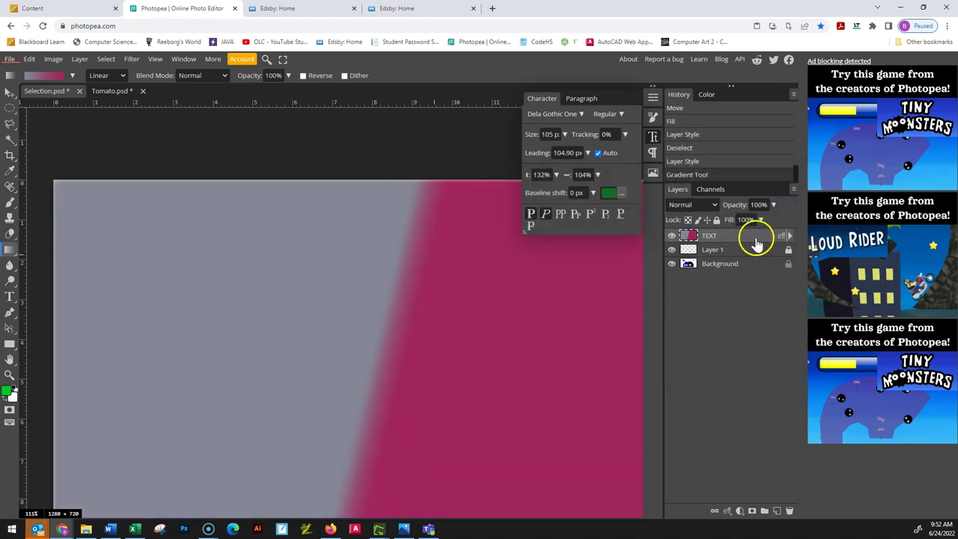
click(789, 510)
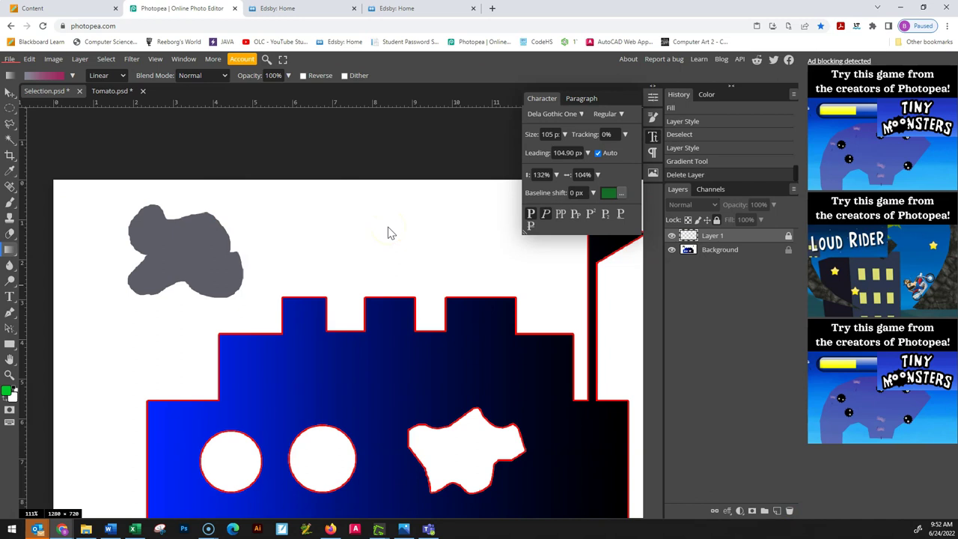
scroll(387, 227, down, 3)
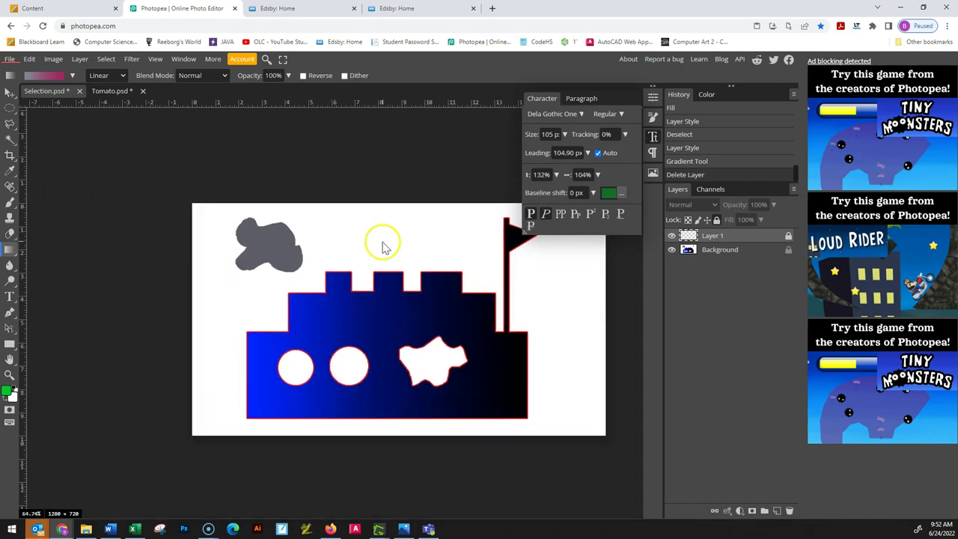
drag(560, 359, 461, 377)
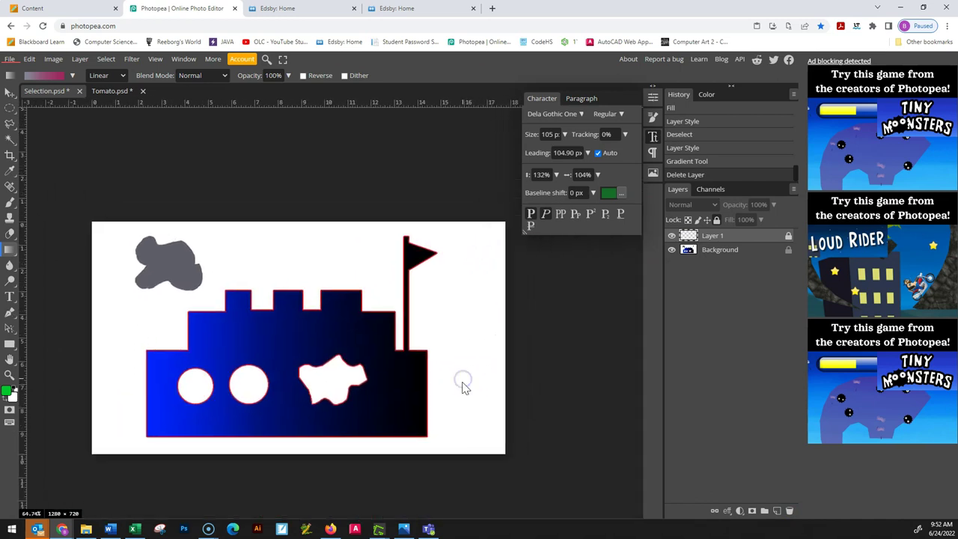